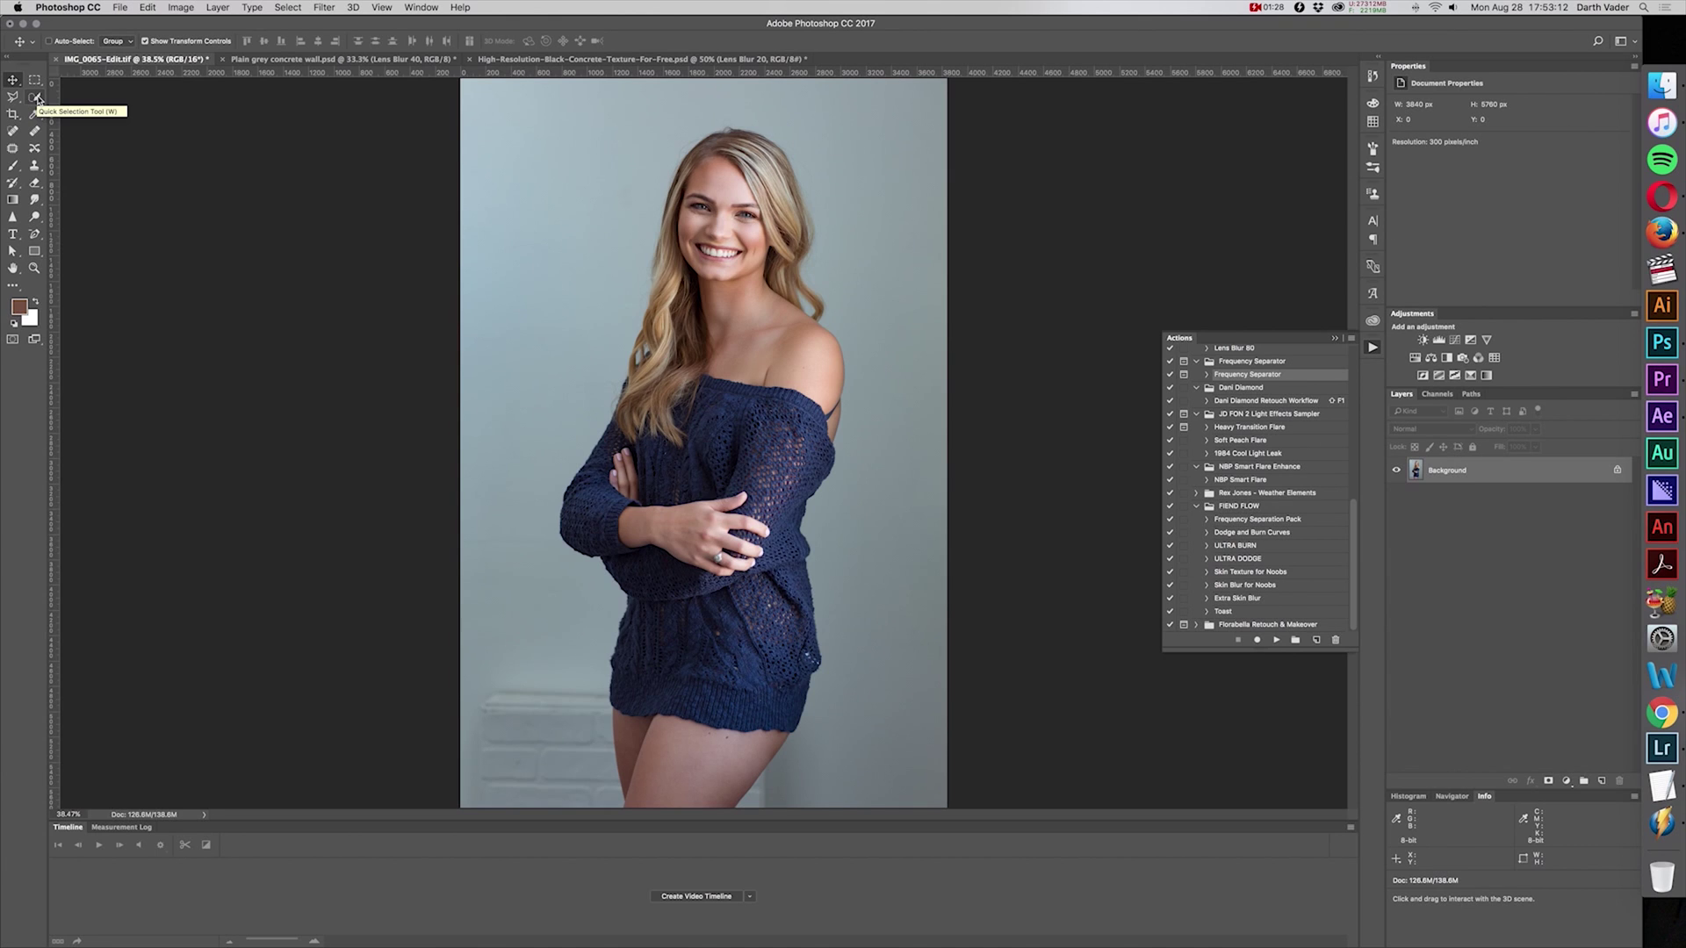
Step: Select the wall background around the woman with the Quick Selection Tool and an enlarged brush, and check its coverage in Quick Mask
left_click(37, 99)
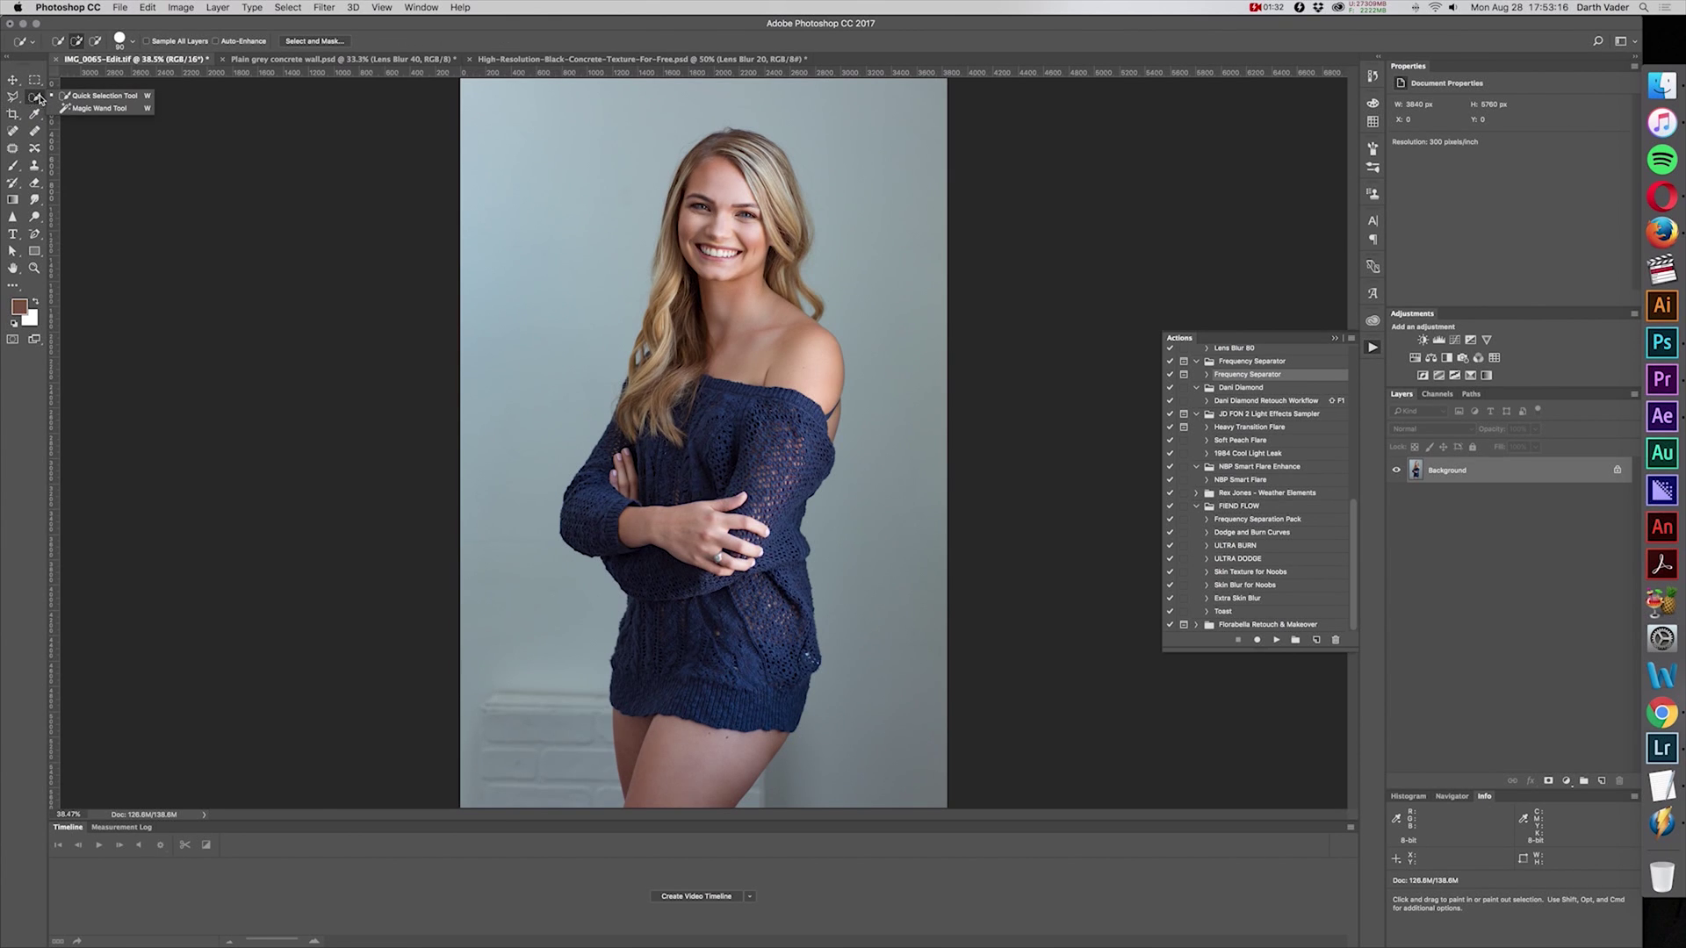
left_click(94, 96)
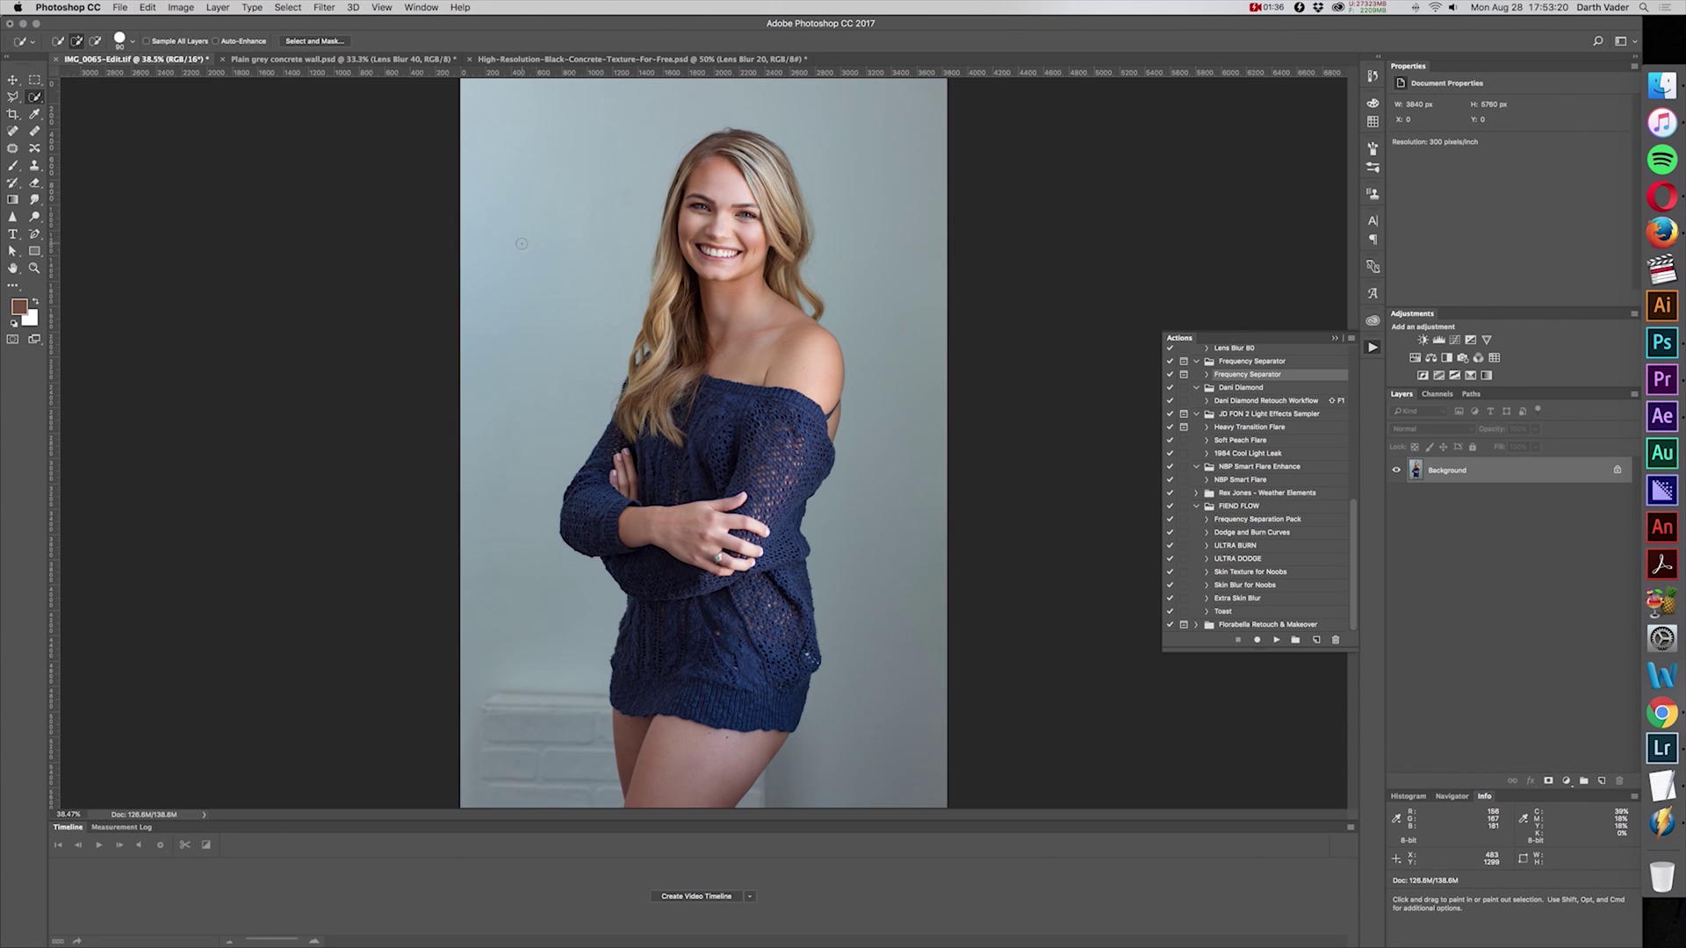
key("bracketright")
key("bracketright")
key("bracketright")
key("bracketright")
key("bracketright")
key("bracketright")
key("bracketright")
key("bracketright")
left_click_drag(527, 597, 535, 738)
mouse_move(505, 356)
left_mouse_down()
mouse_move(501, 198)
mouse_move(625, 152)
mouse_move(729, 82)
mouse_move(783, 74)
mouse_move(836, 95)
mouse_move(902, 202)
mouse_move(922, 328)
mouse_move(951, 377)
mouse_move(934, 674)
left_mouse_up()
key("q")
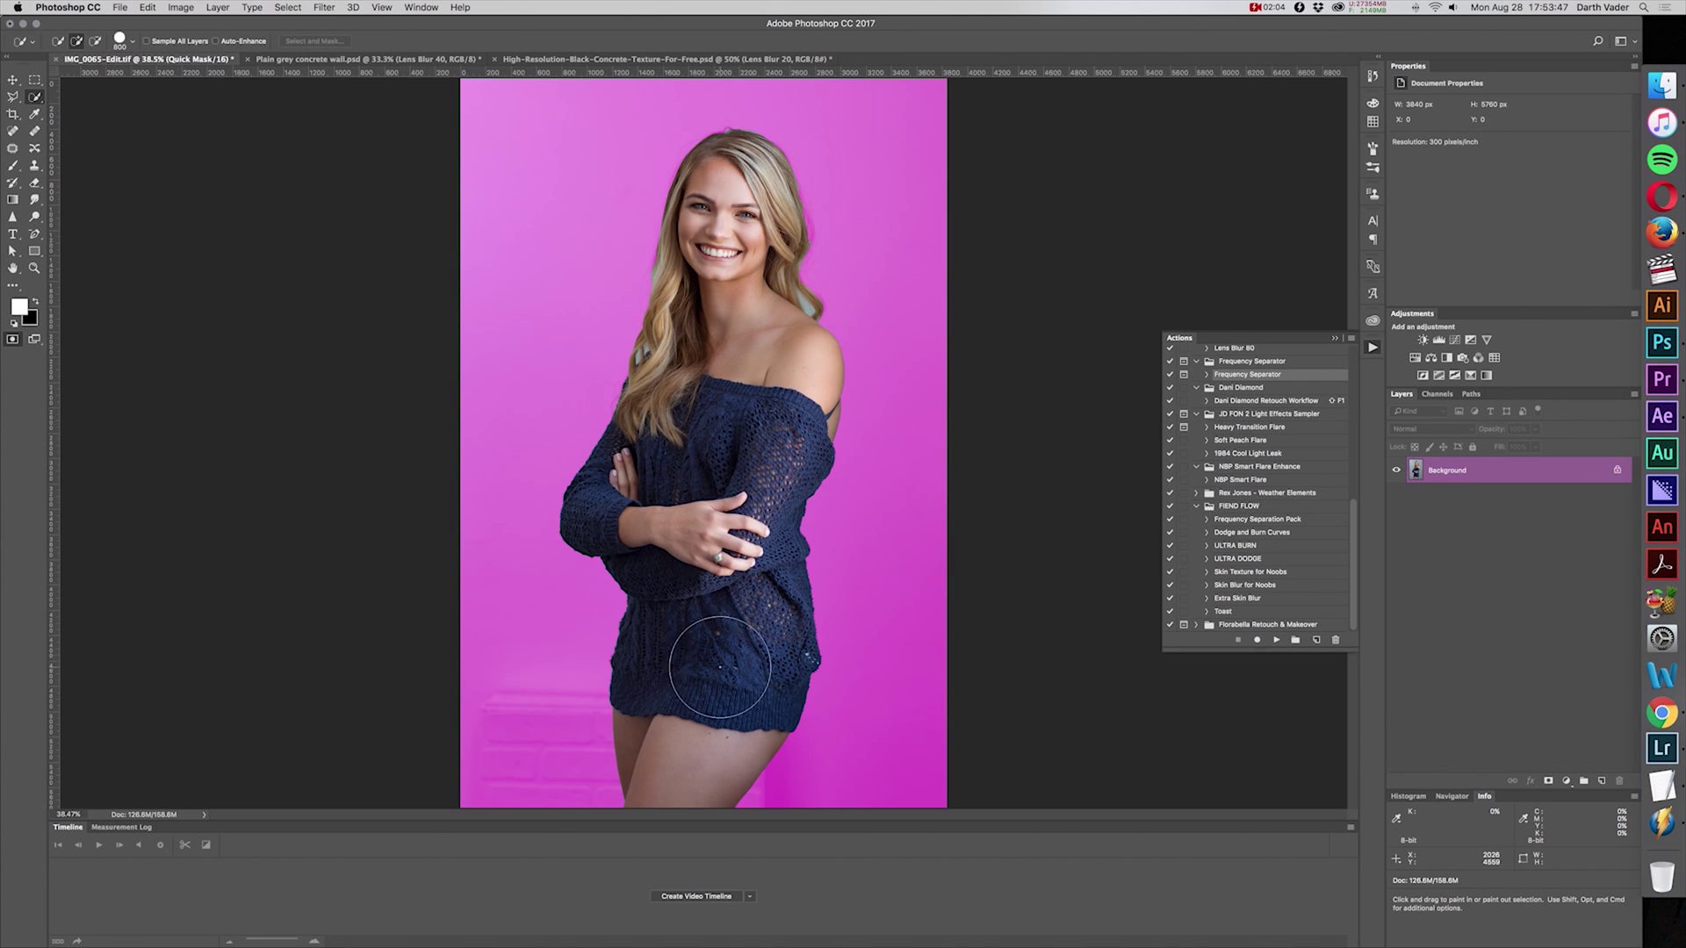
key("q")
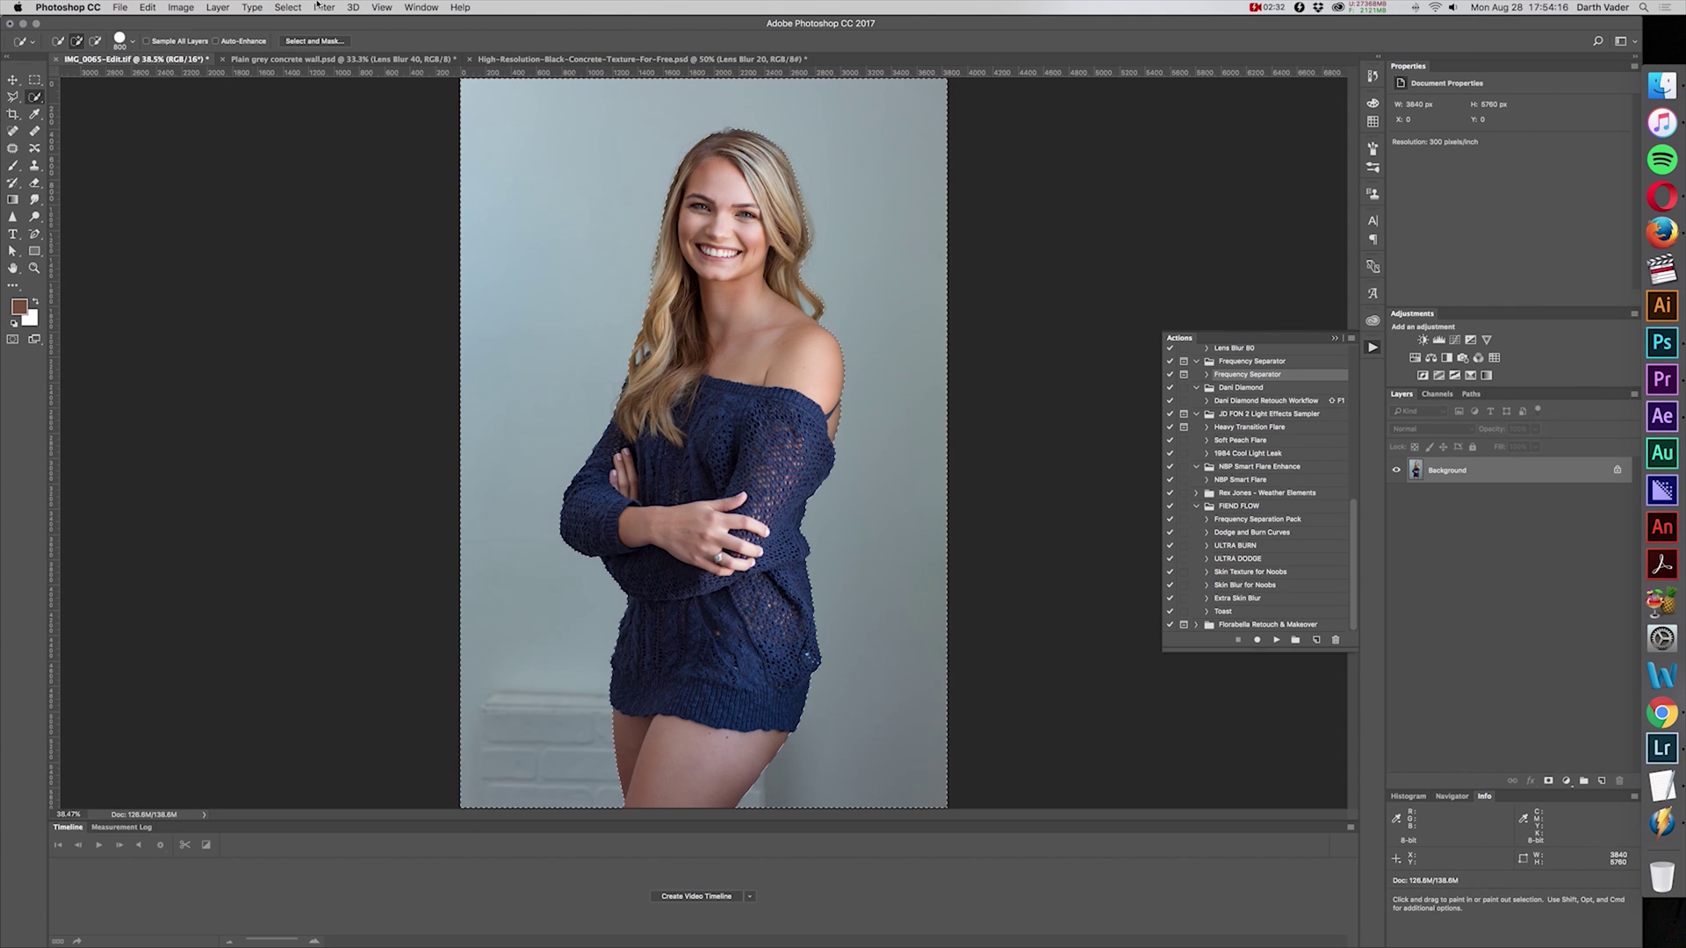
left_click(289, 7)
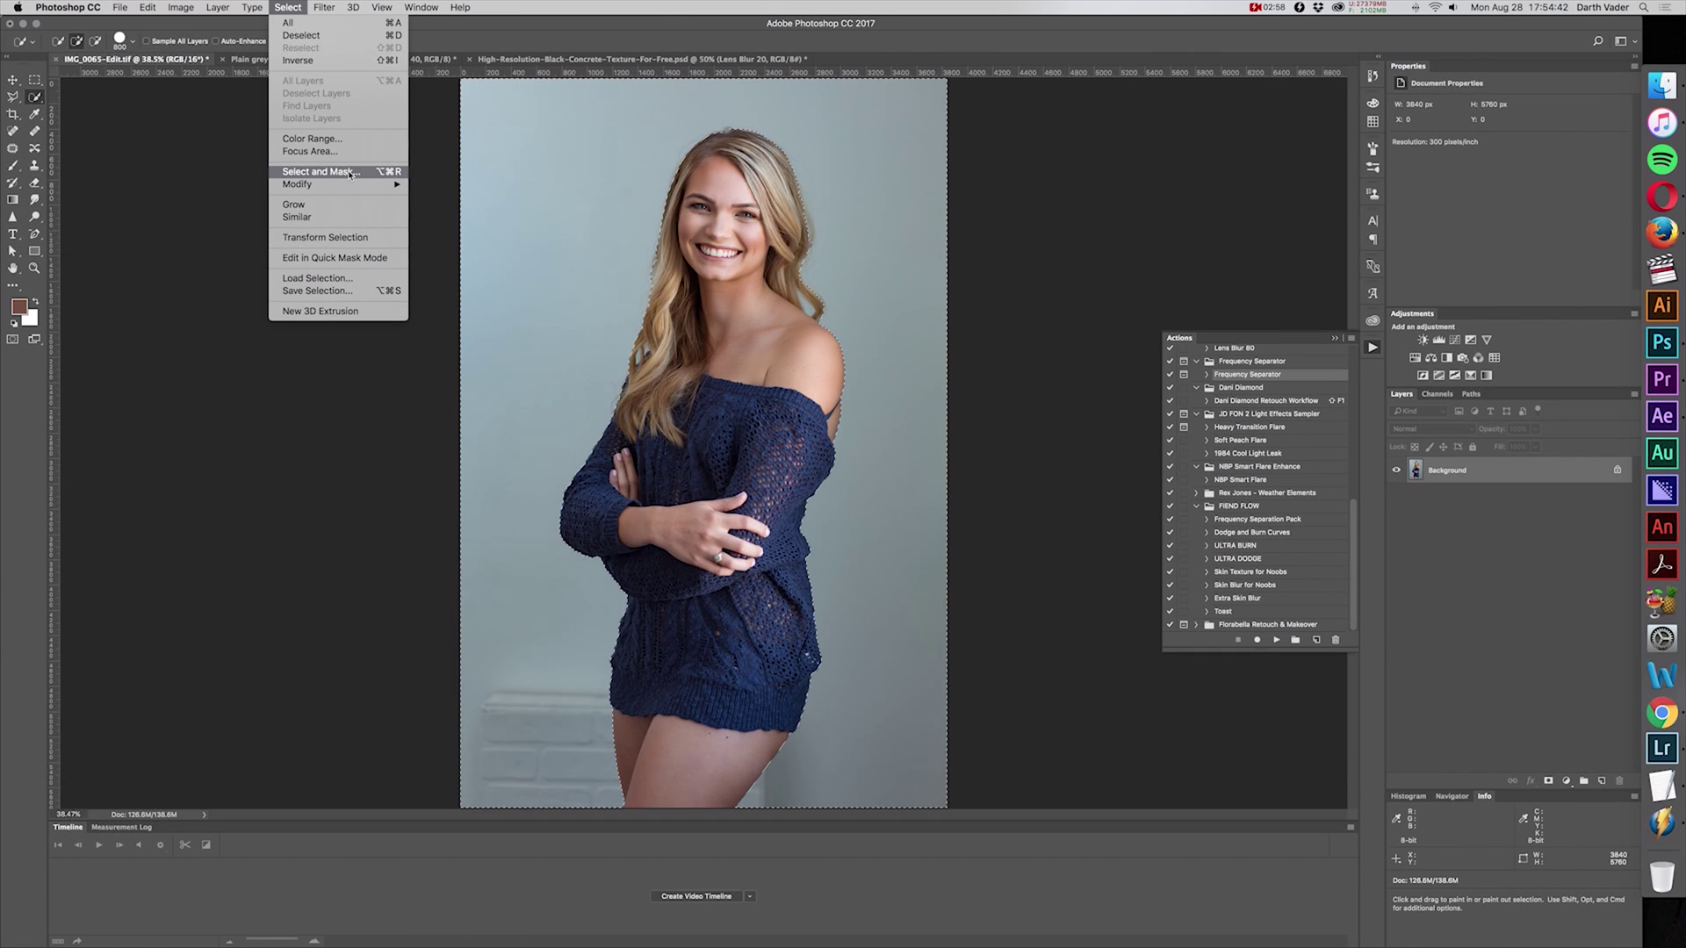
left_click(349, 173)
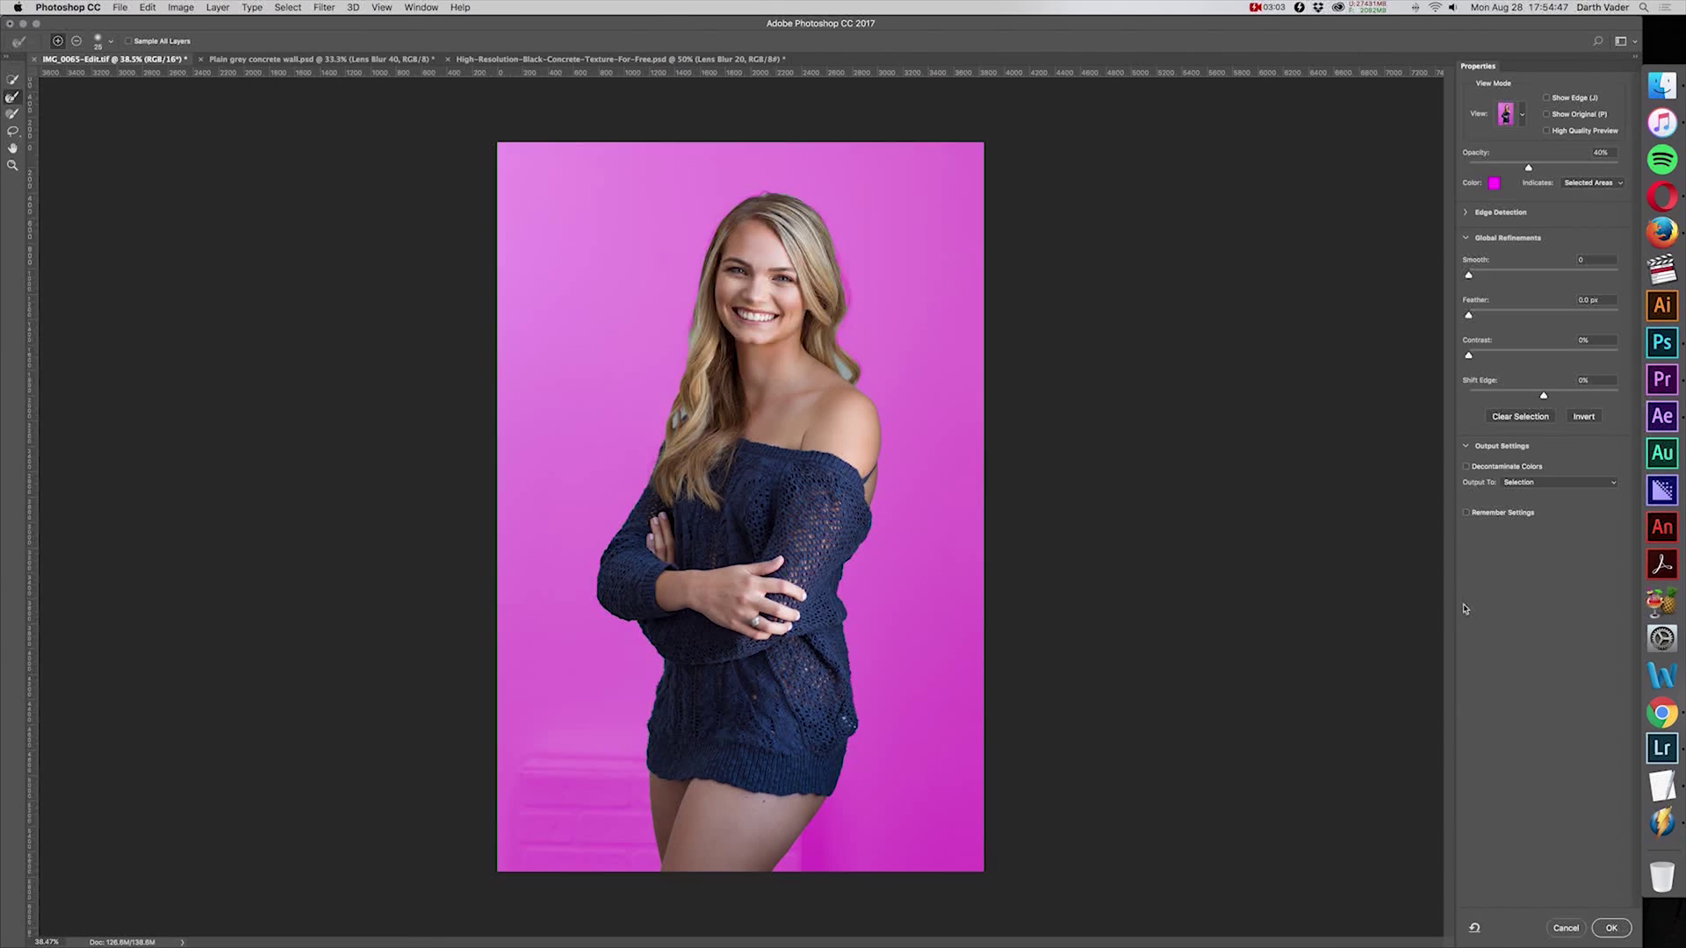
left_click(1506, 115)
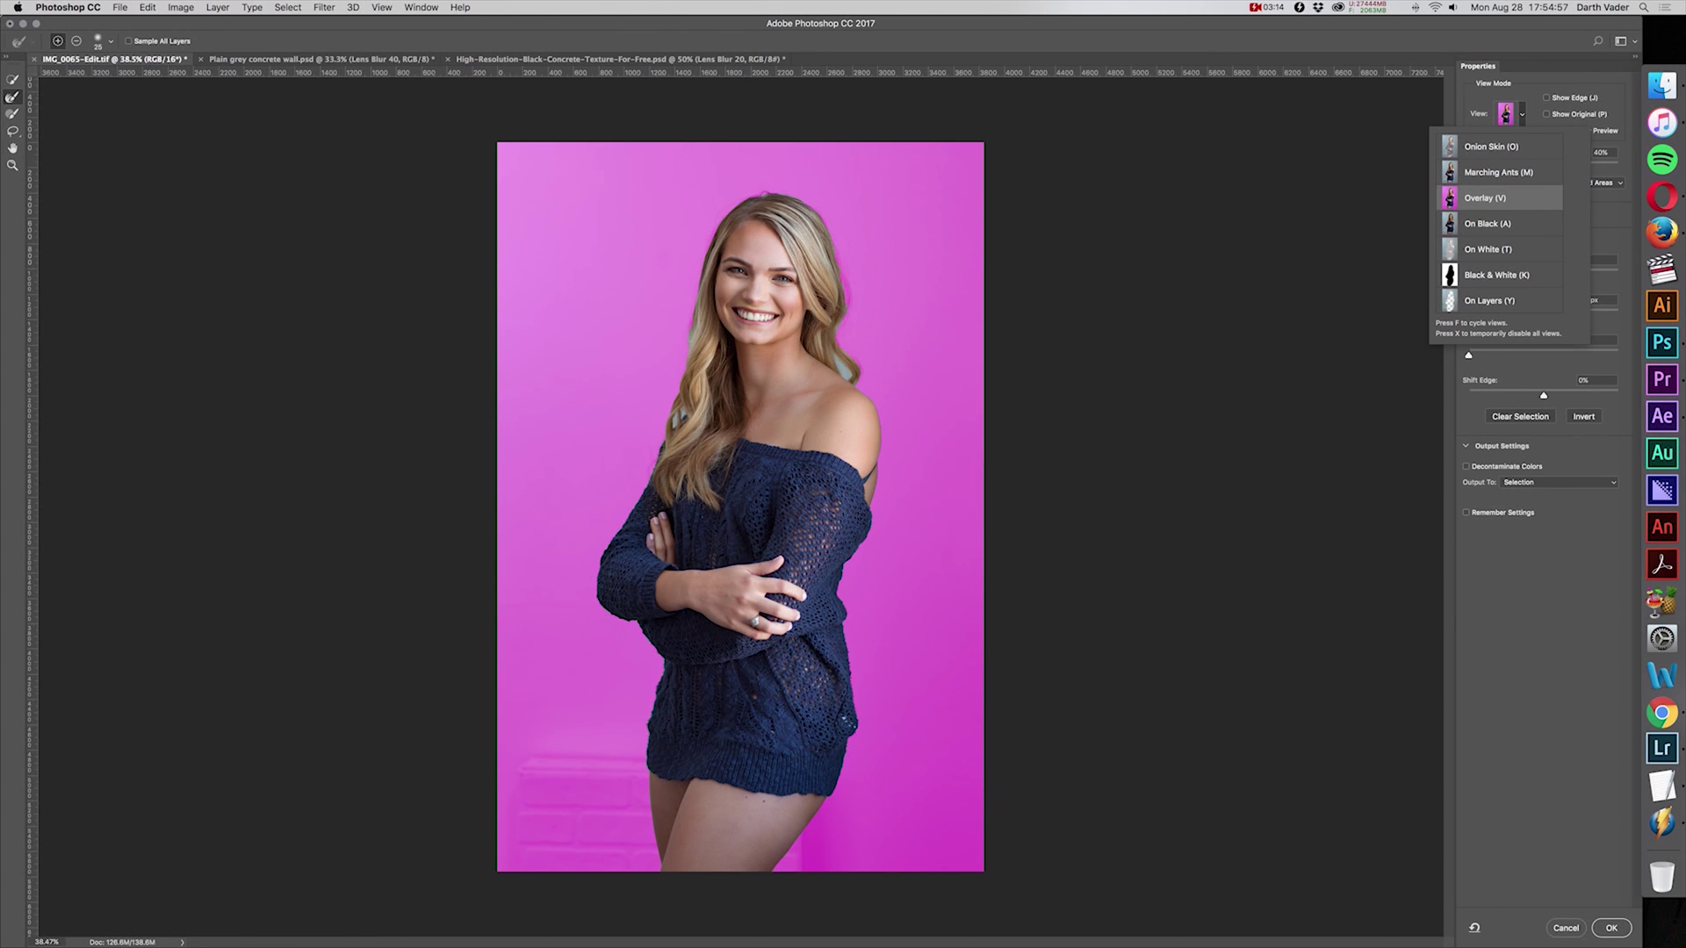
left_click(1568, 708)
left_click(1567, 929)
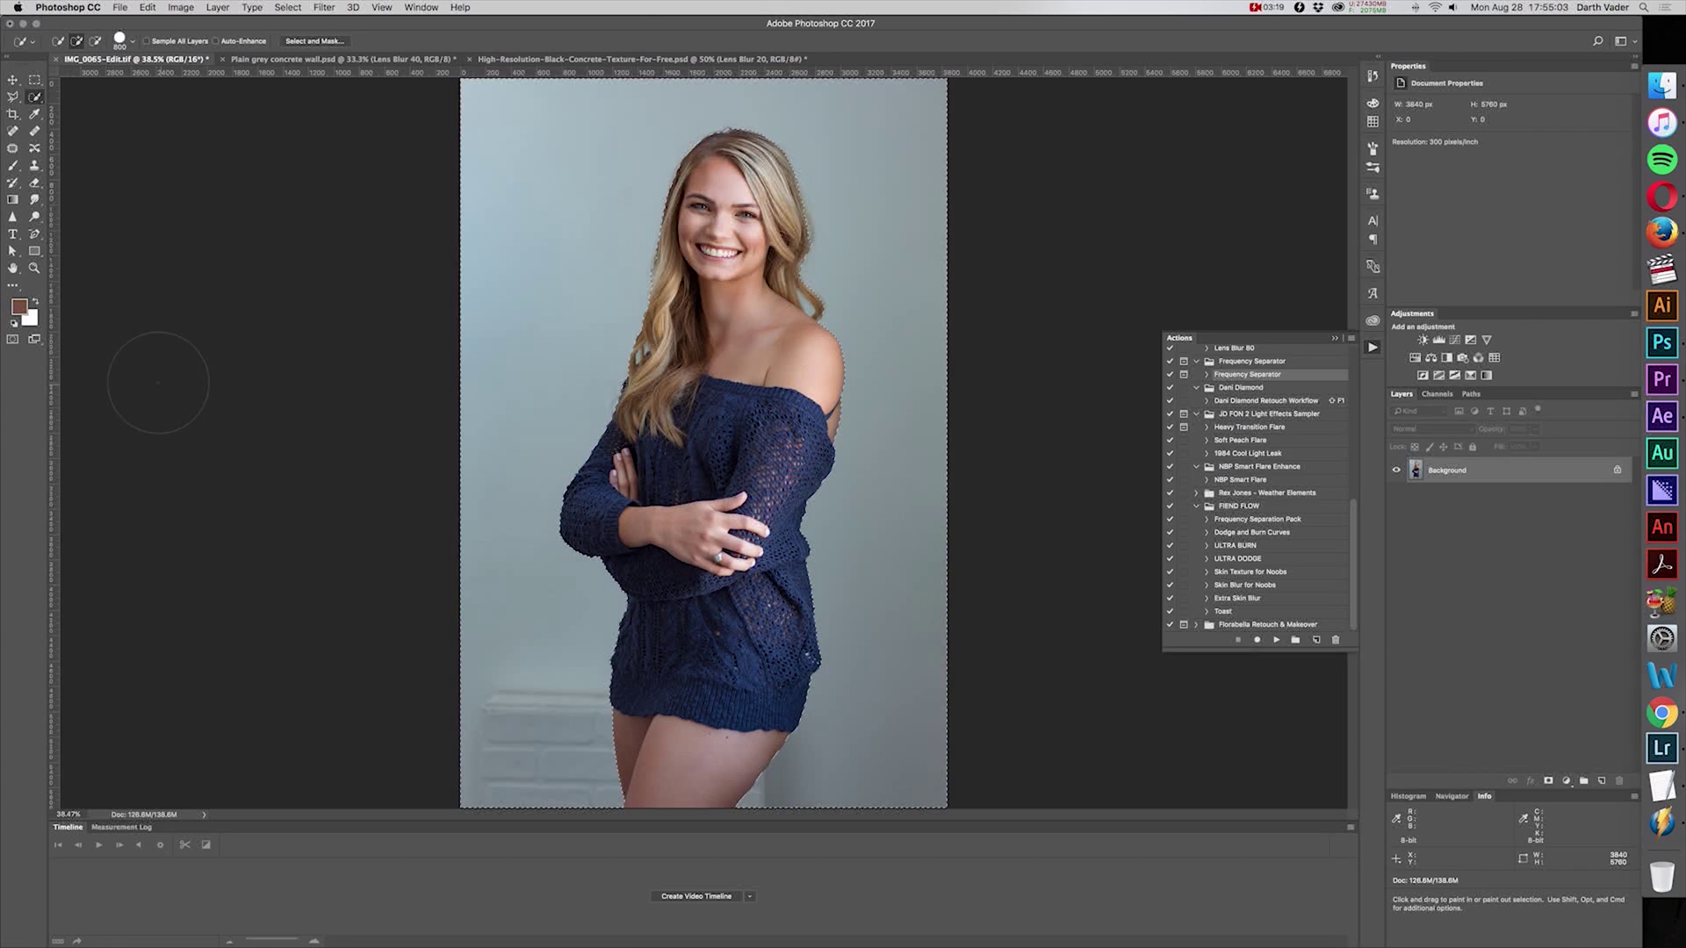
Step: Review the Quick Mask options for the indicated areas, overlay color and opacity, and return to the normal selection view
double_click(13, 341)
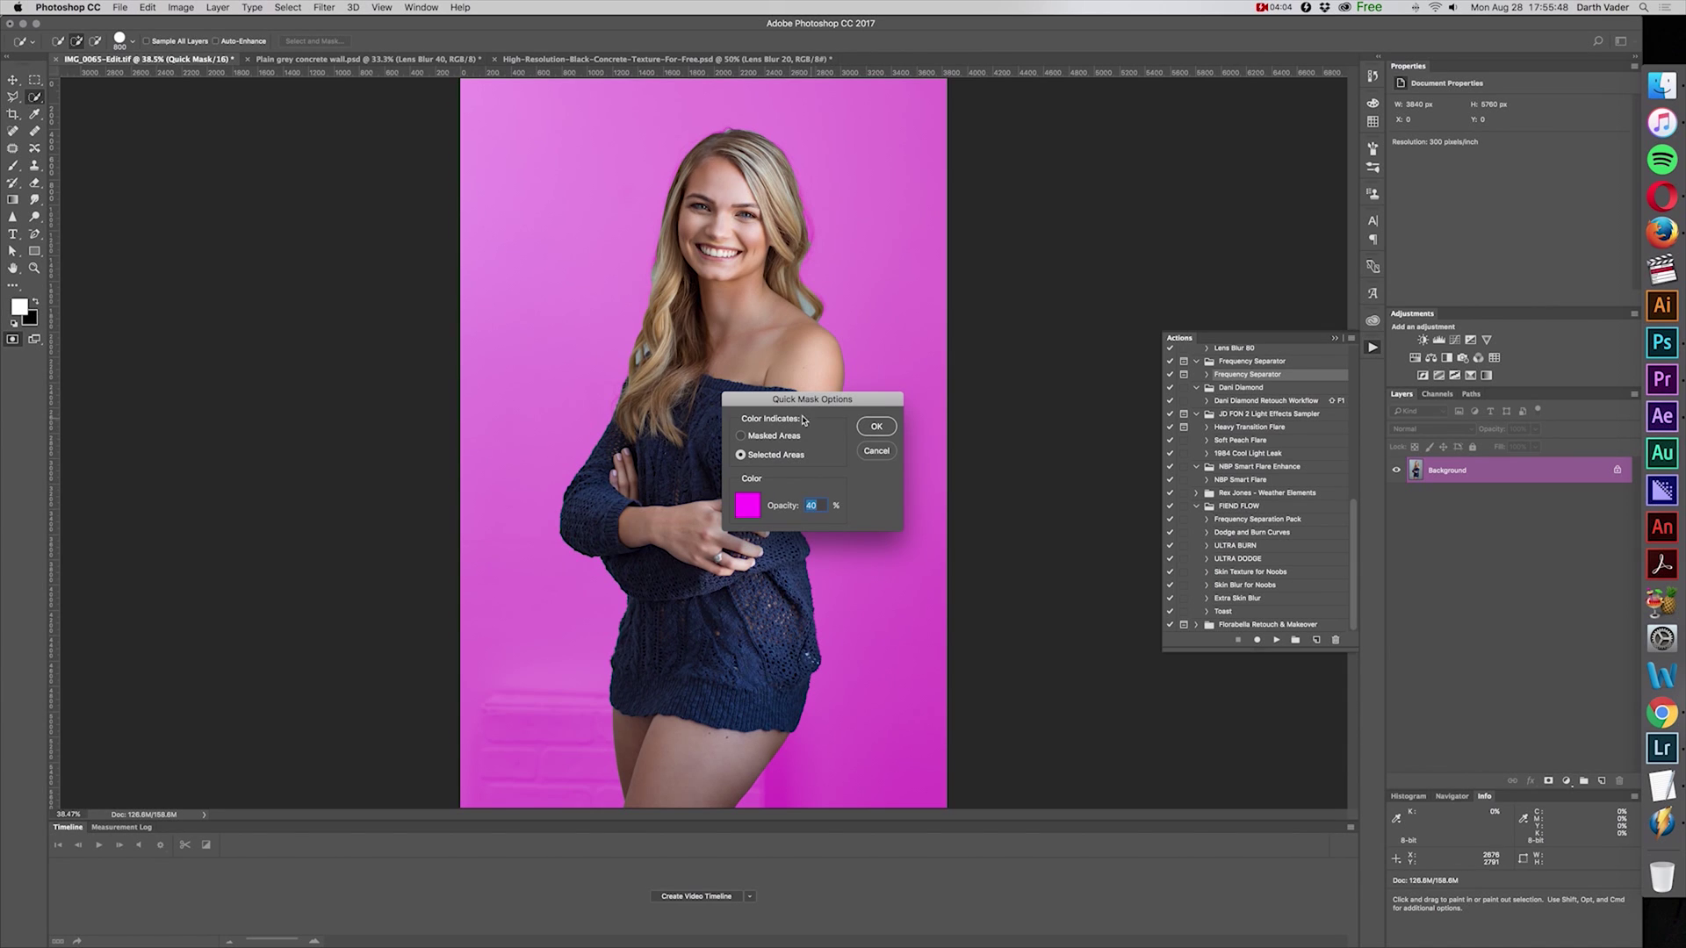
left_click(874, 428)
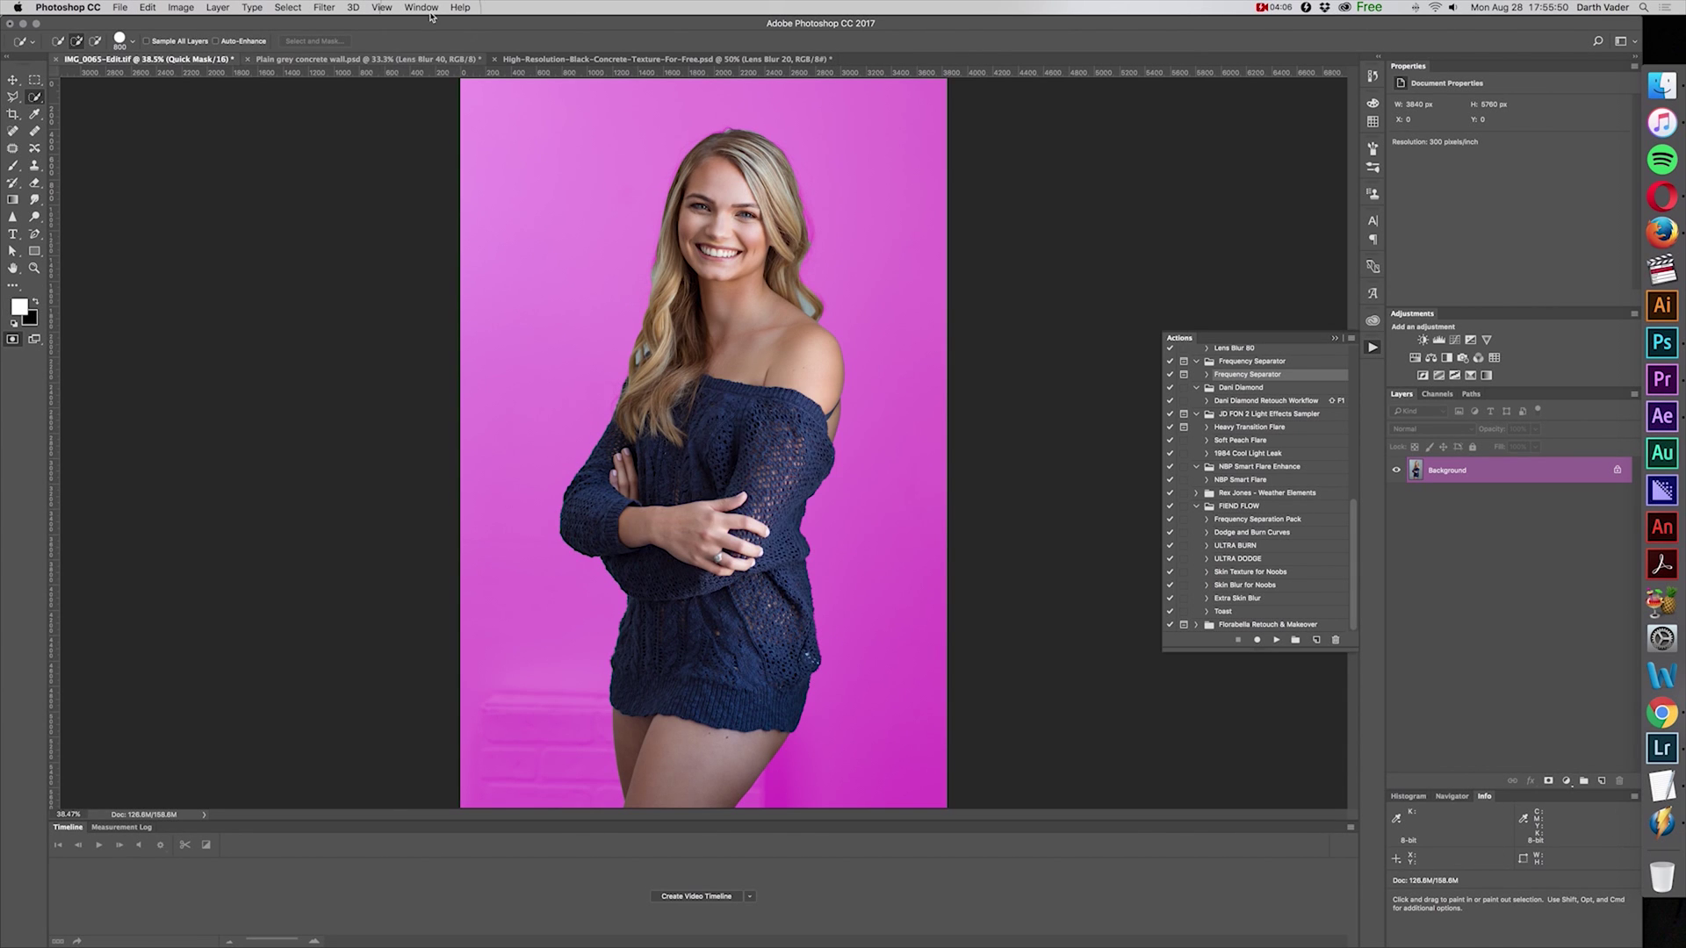
left_click(12, 339)
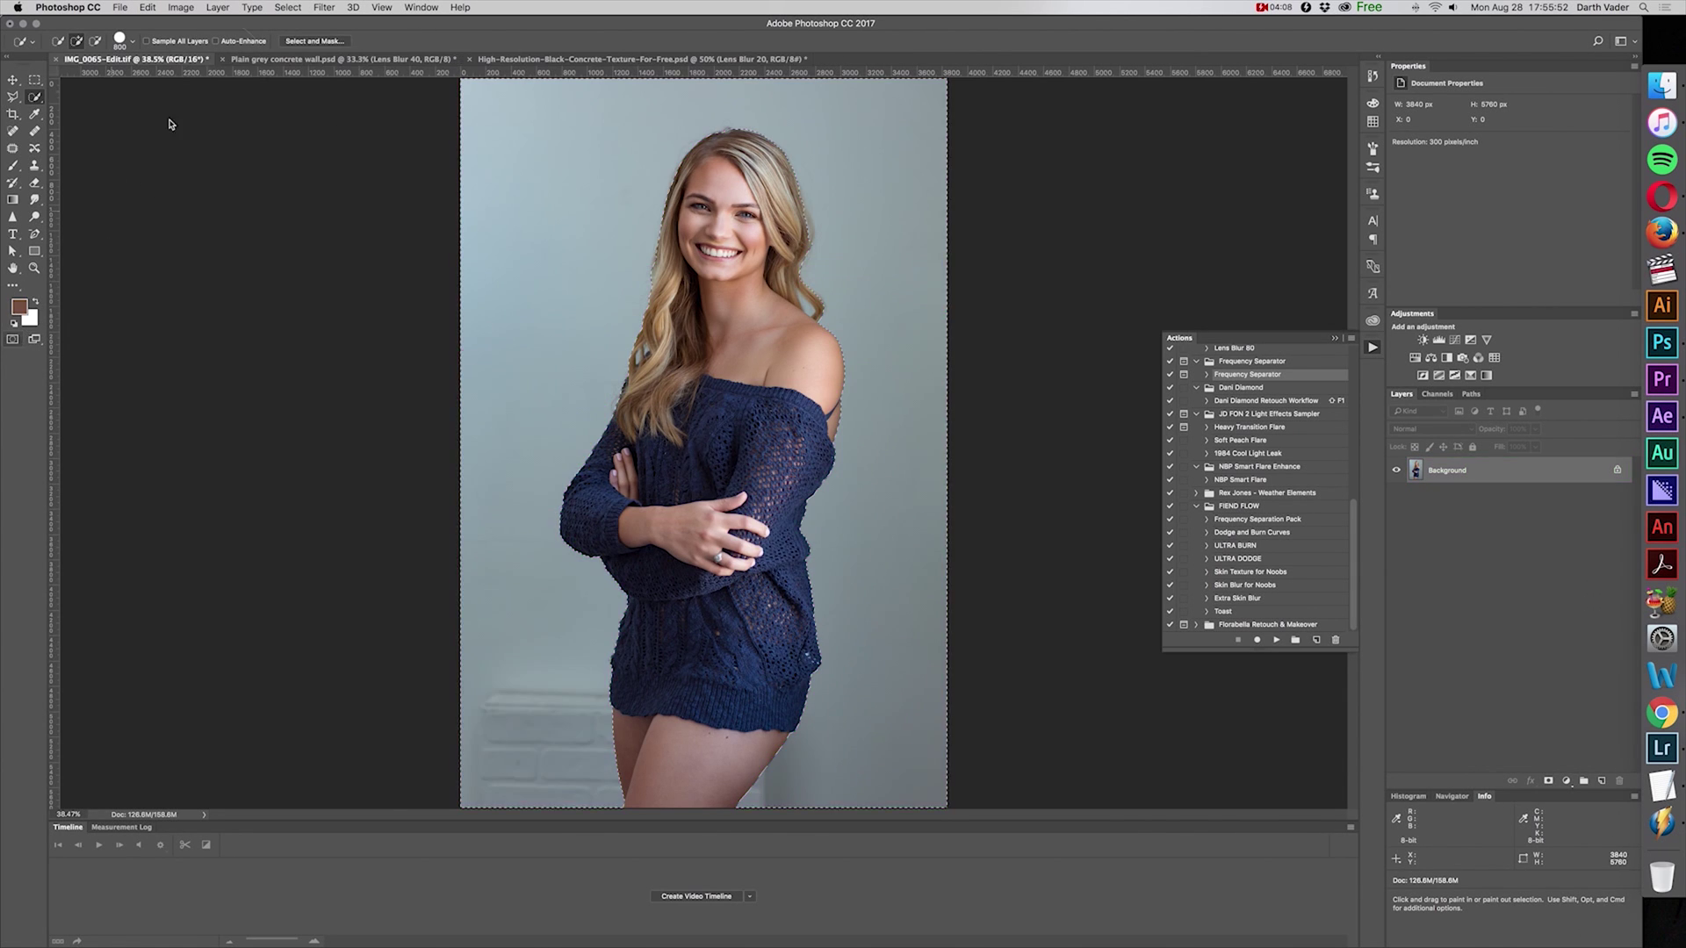
Step: Open the background selection in Select and Mask with the Overlay view mode
left_click(288, 7)
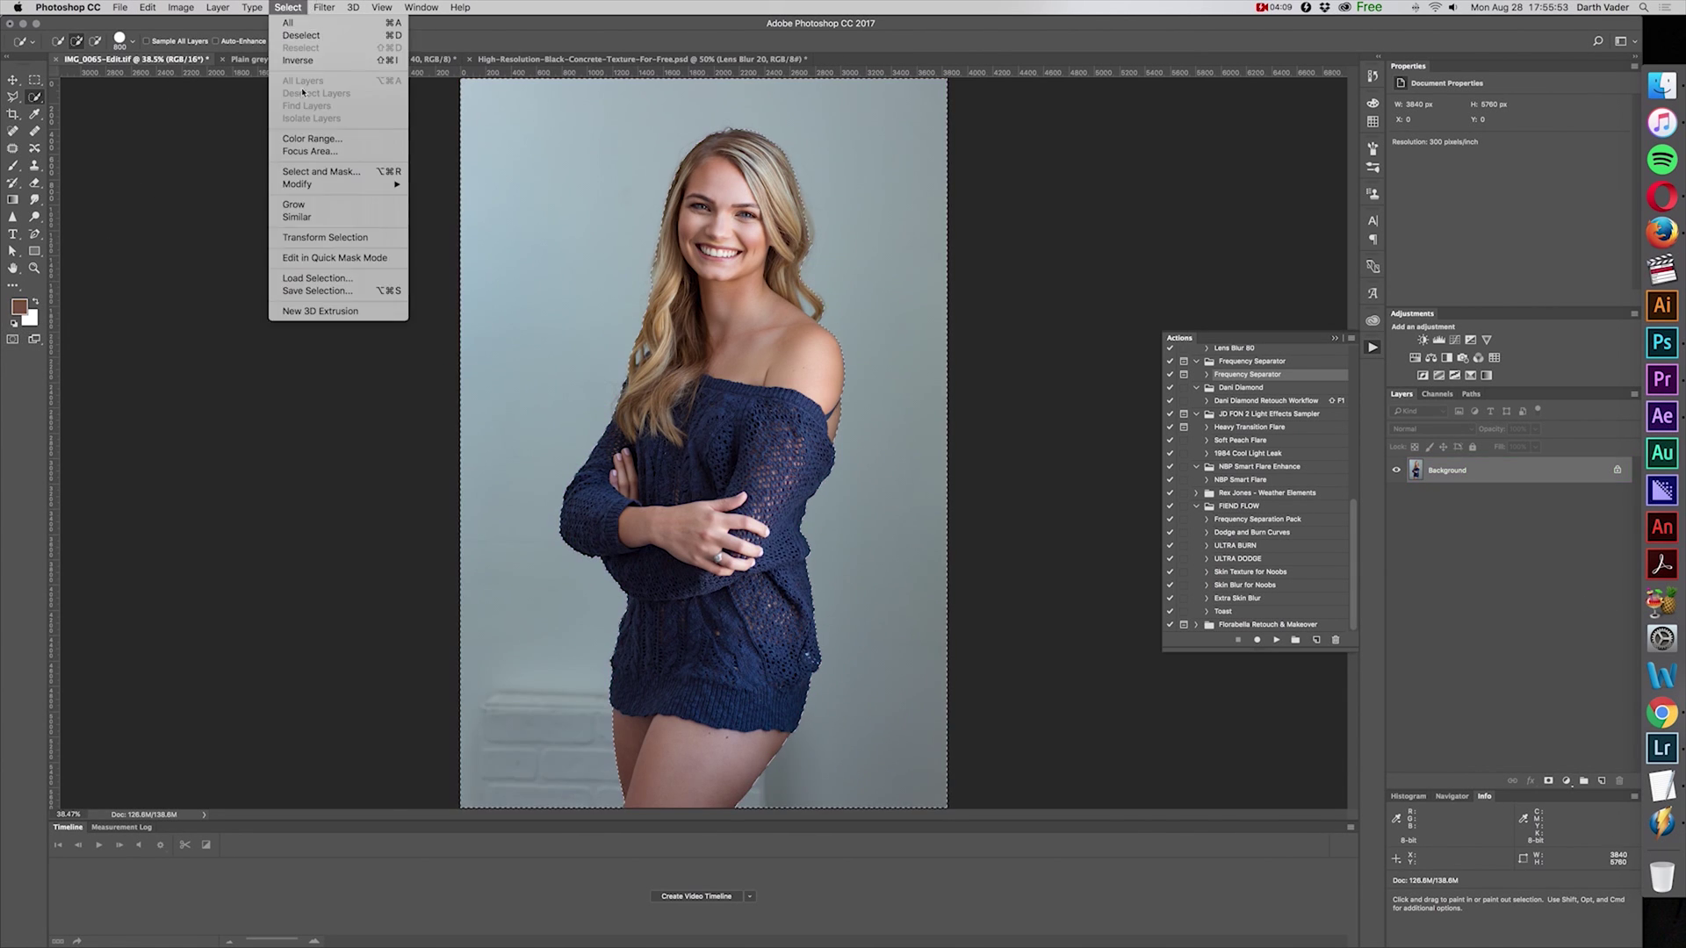
left_click(329, 173)
left_click(1510, 118)
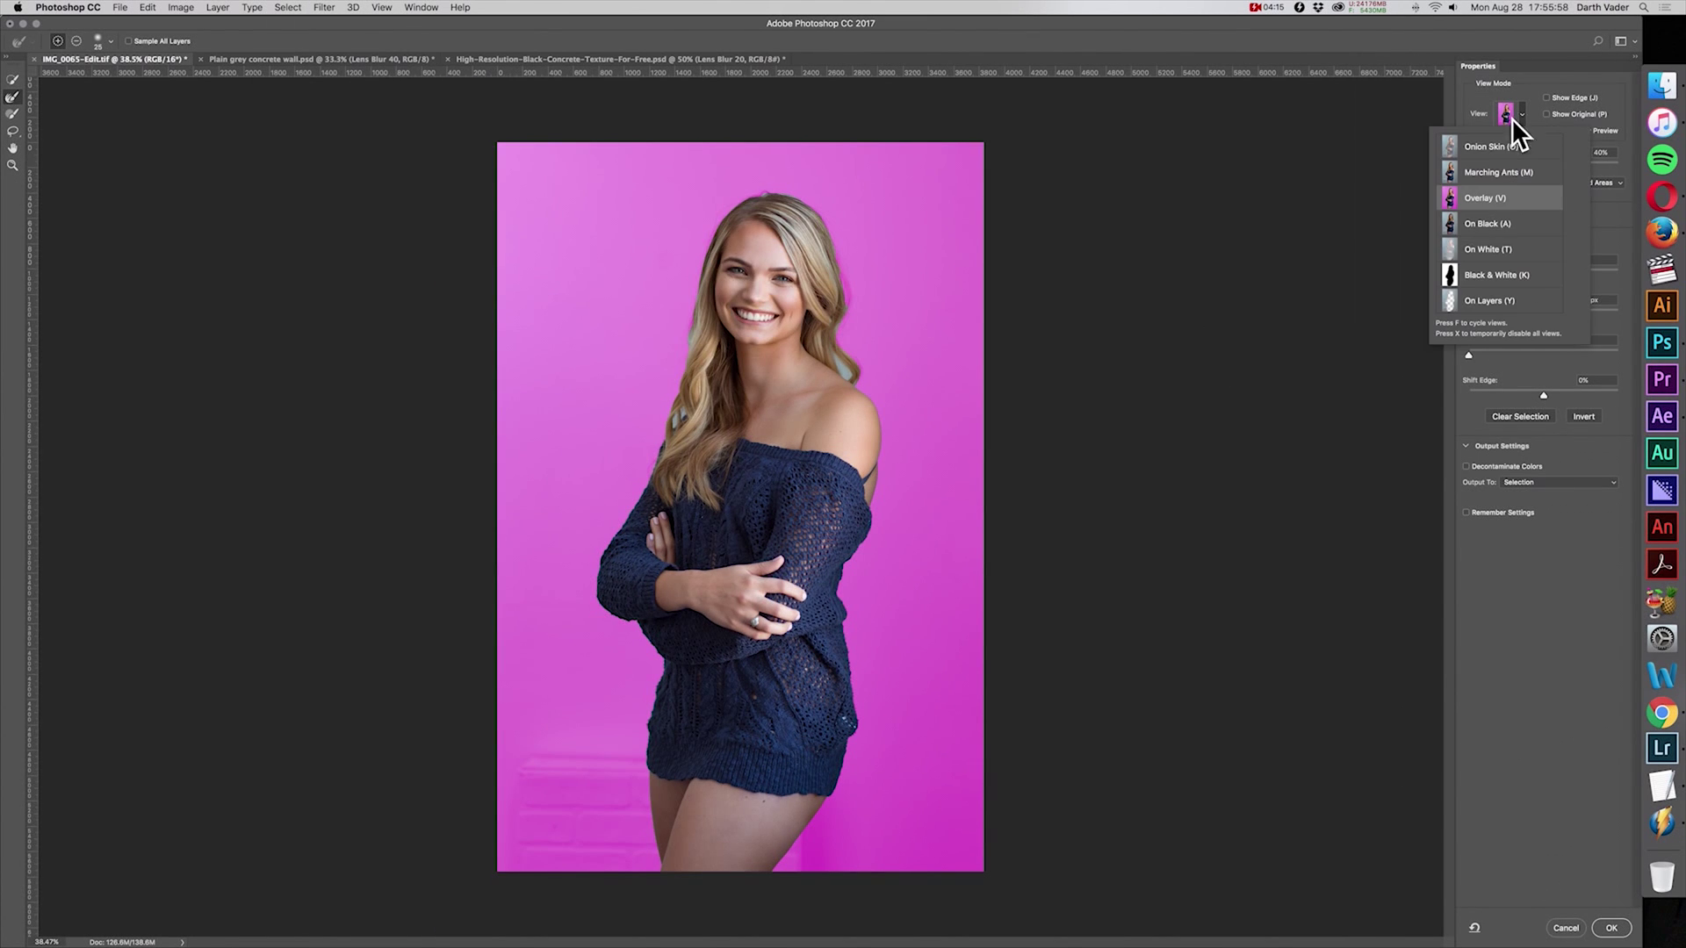
left_click(1500, 199)
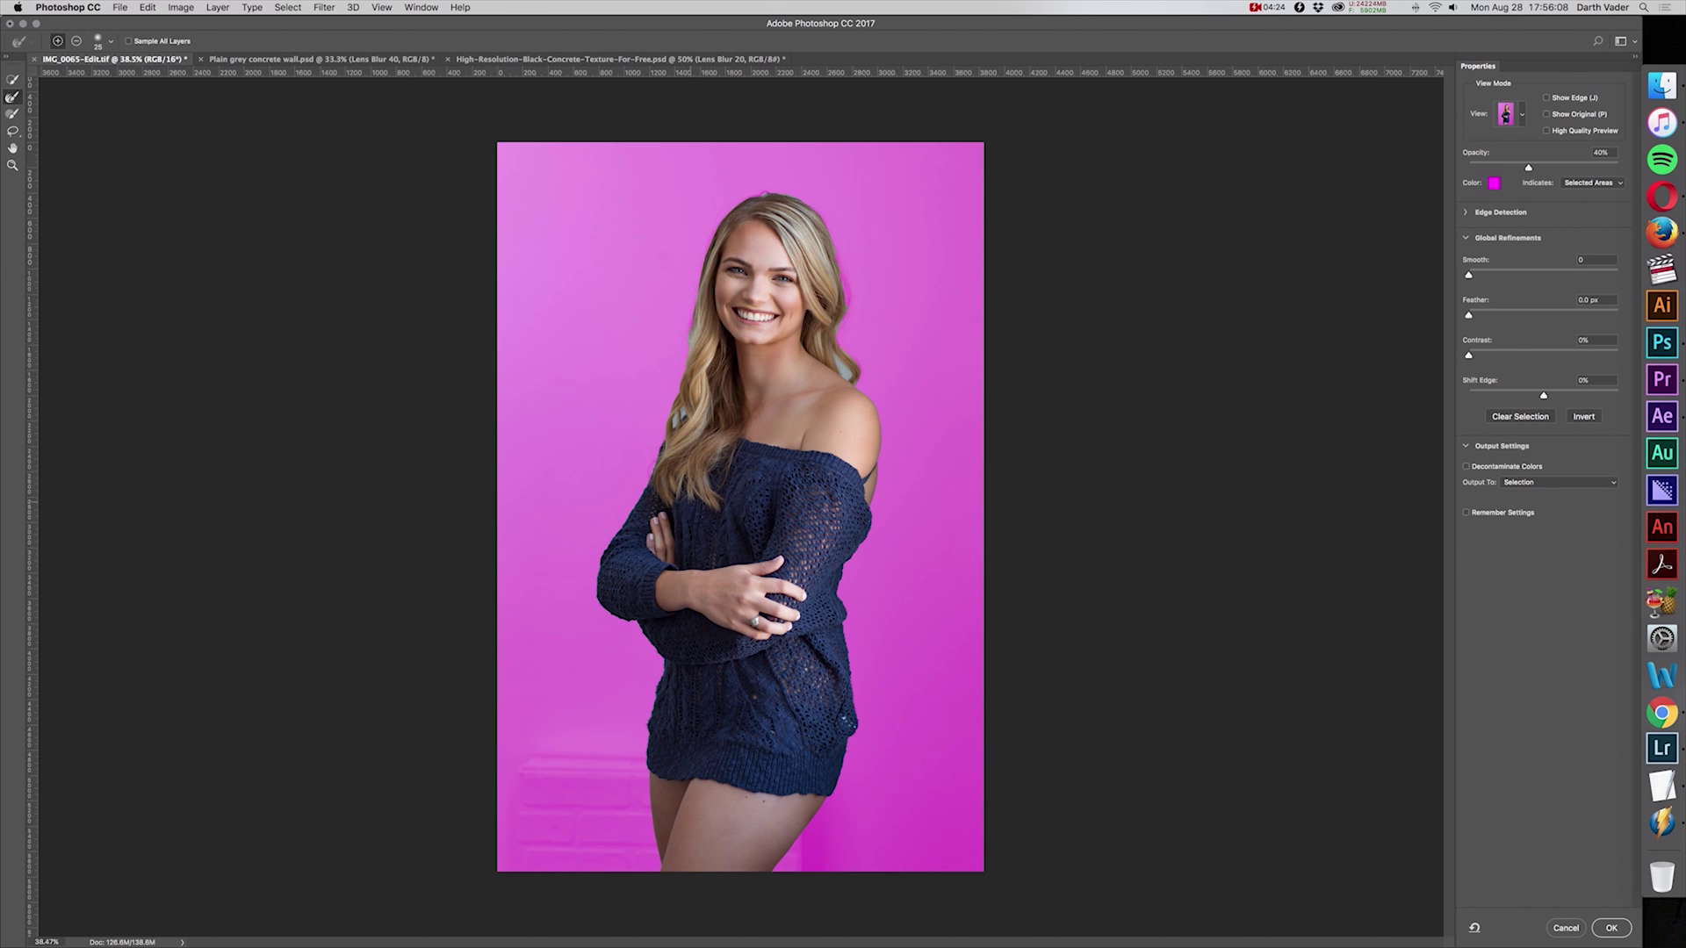
Step: Check the Refine Edge Brush settings and refine the selection edge along the outer thigh below the sweater, on the photo's brick side
key("super+1")
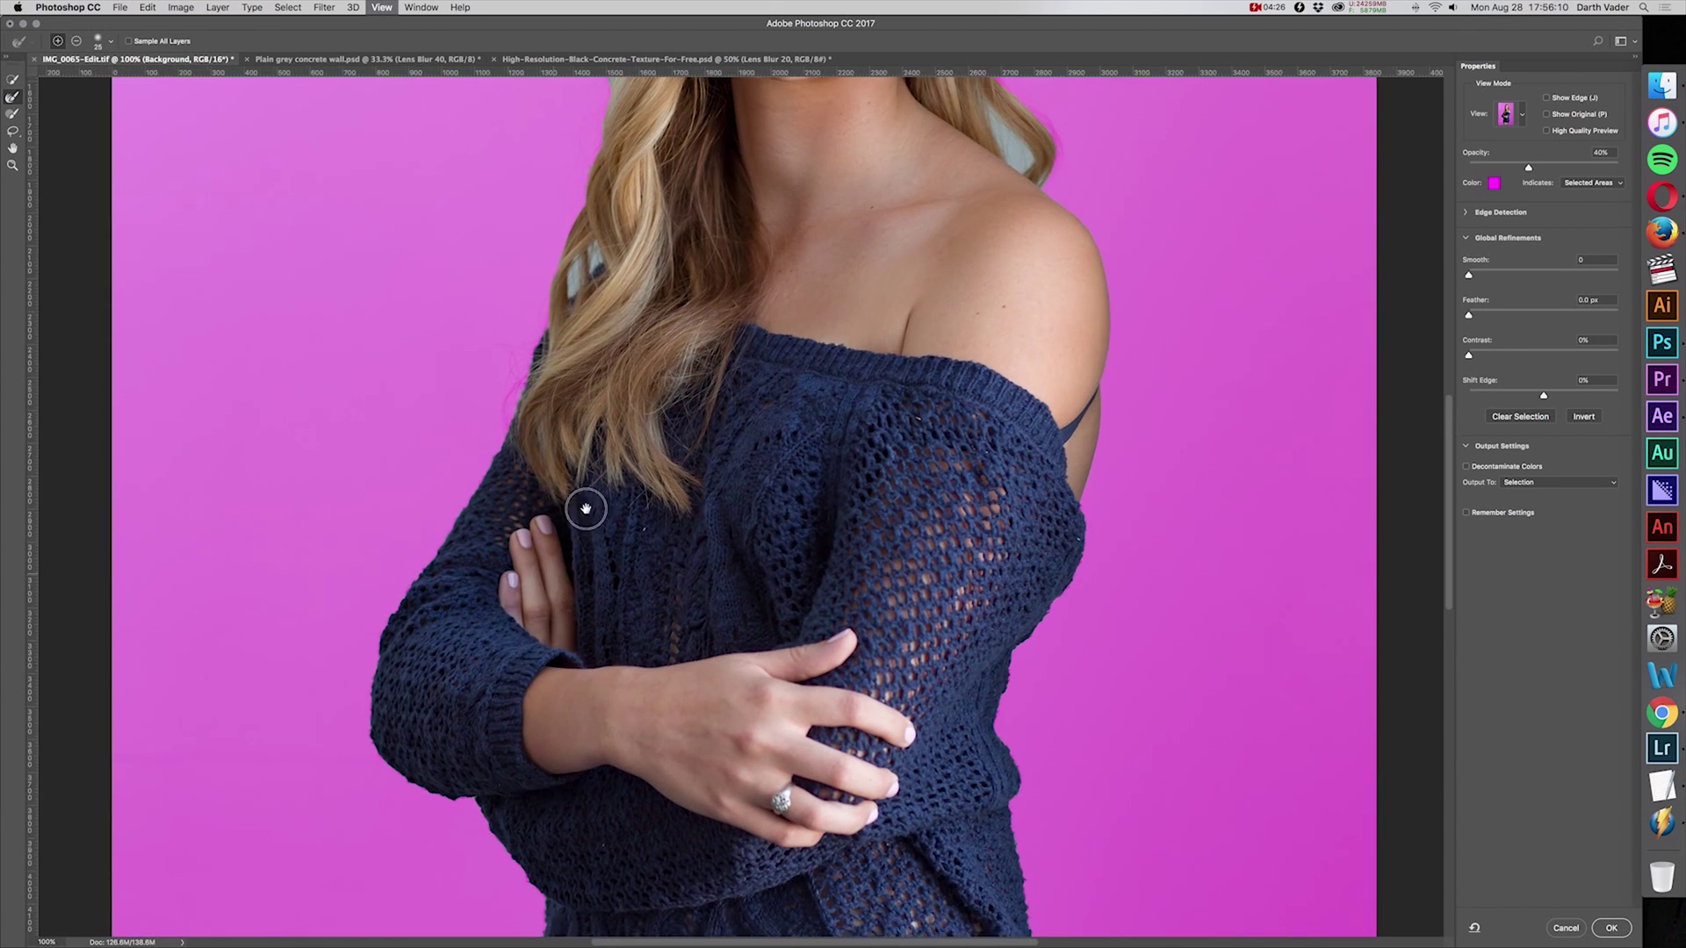
scroll(586, 508, "down", 10)
scroll(586, 509, "left", 4)
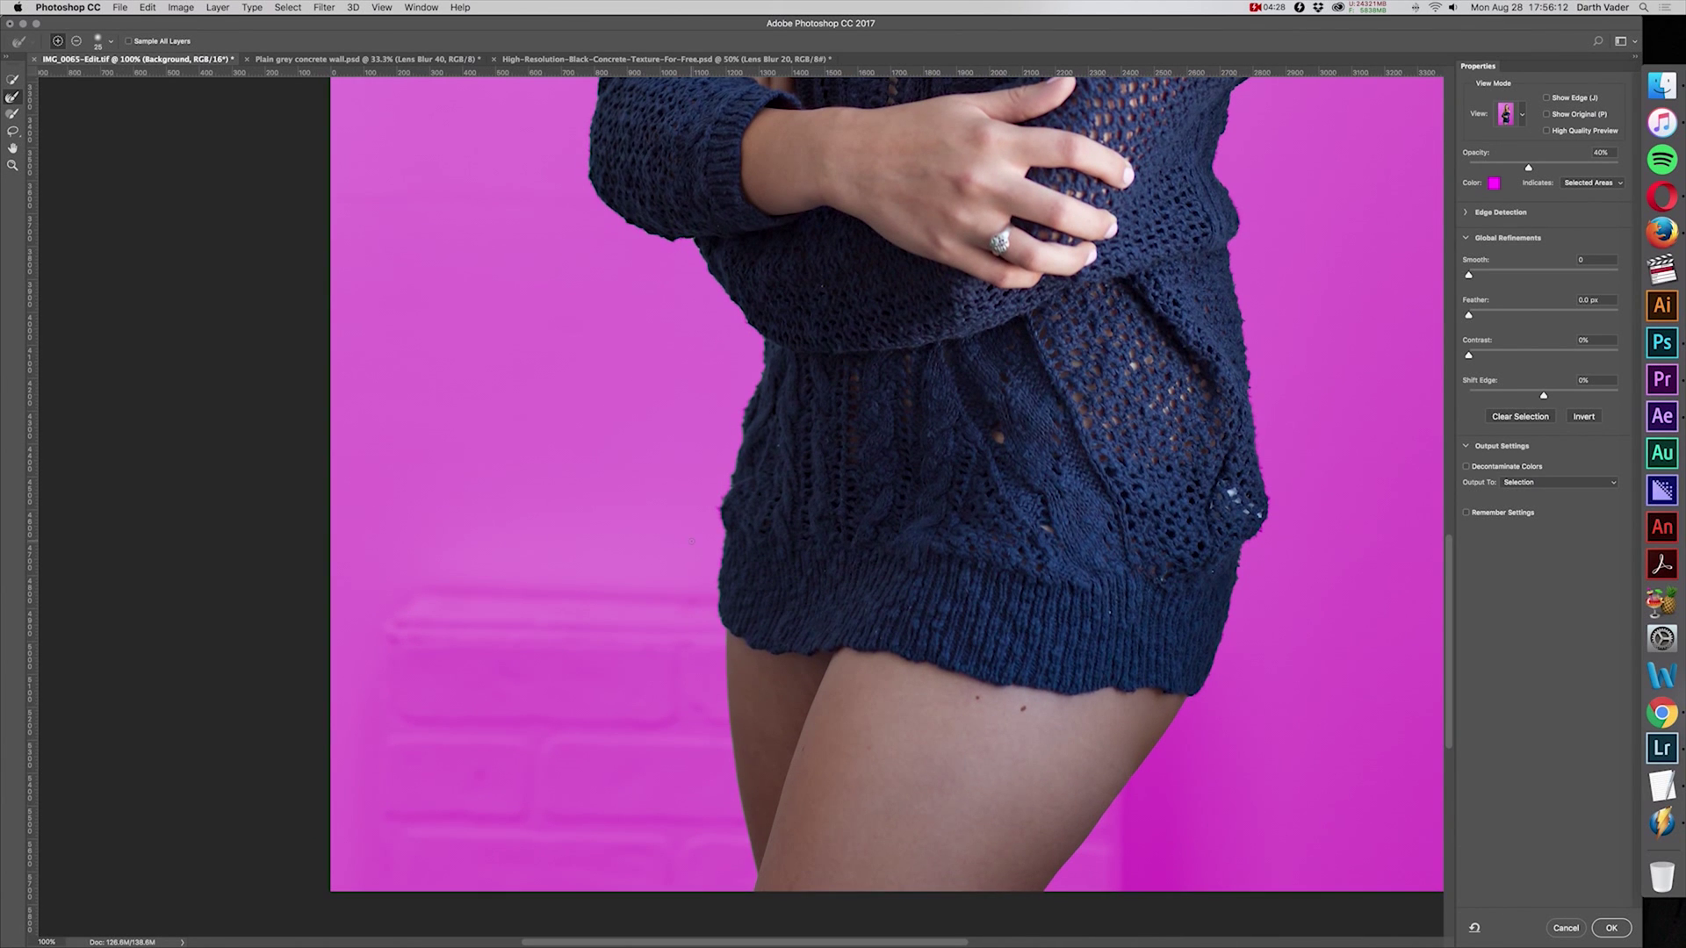
key("super+equal")
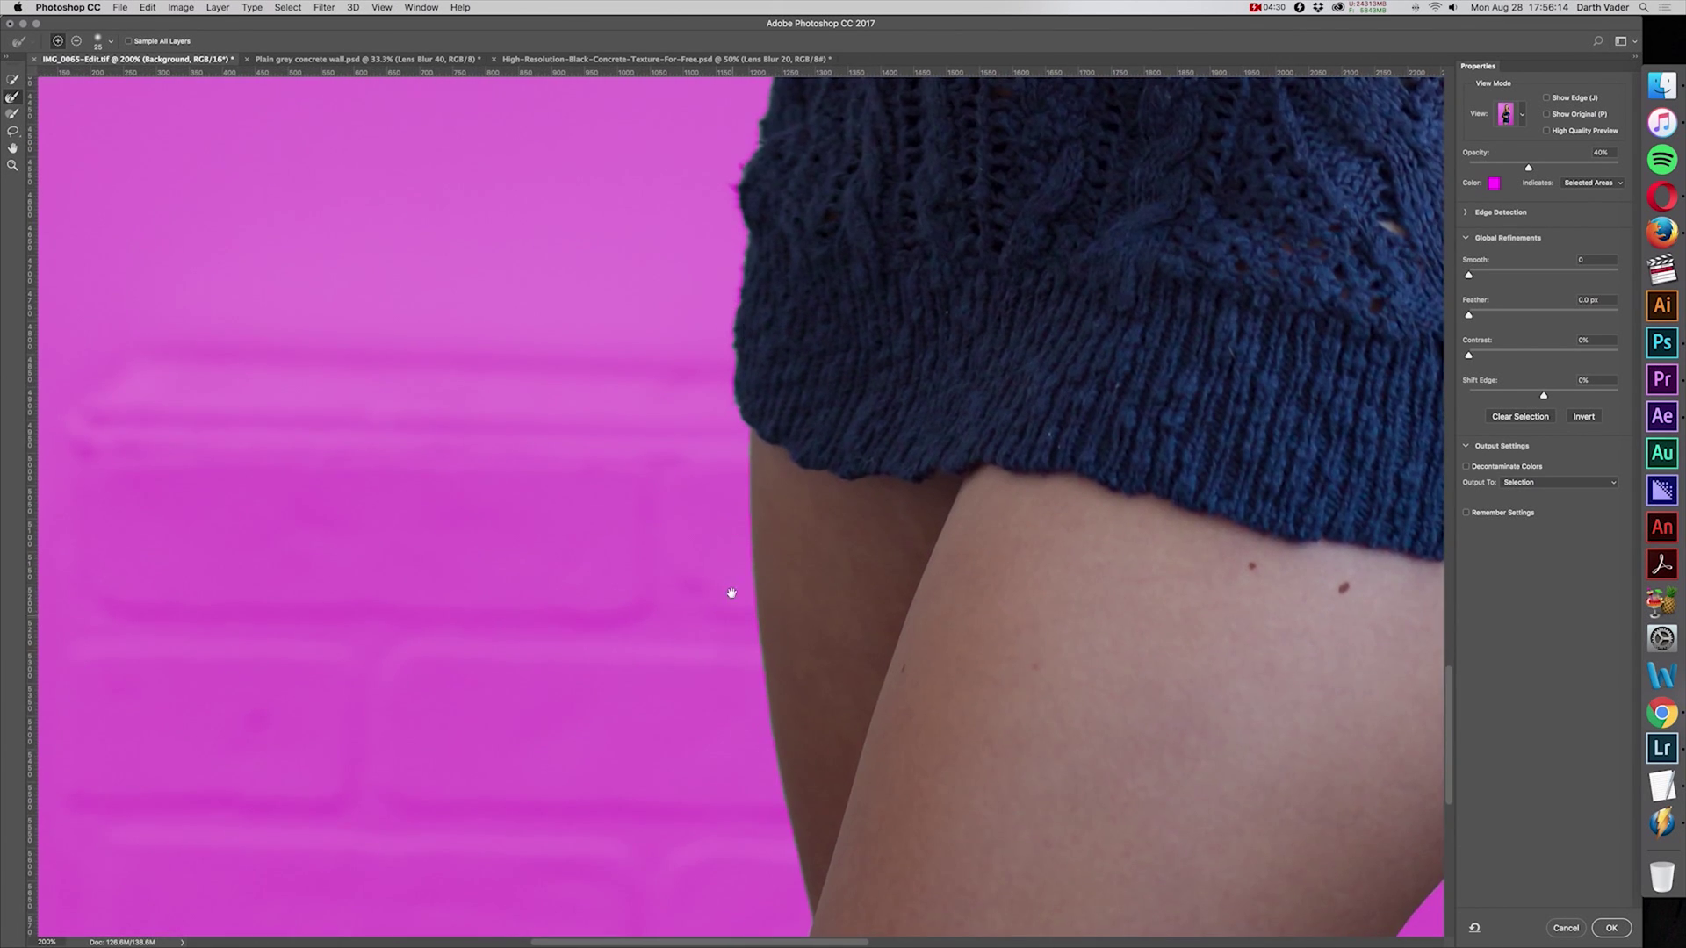
left_click_drag(734, 613, 715, 482)
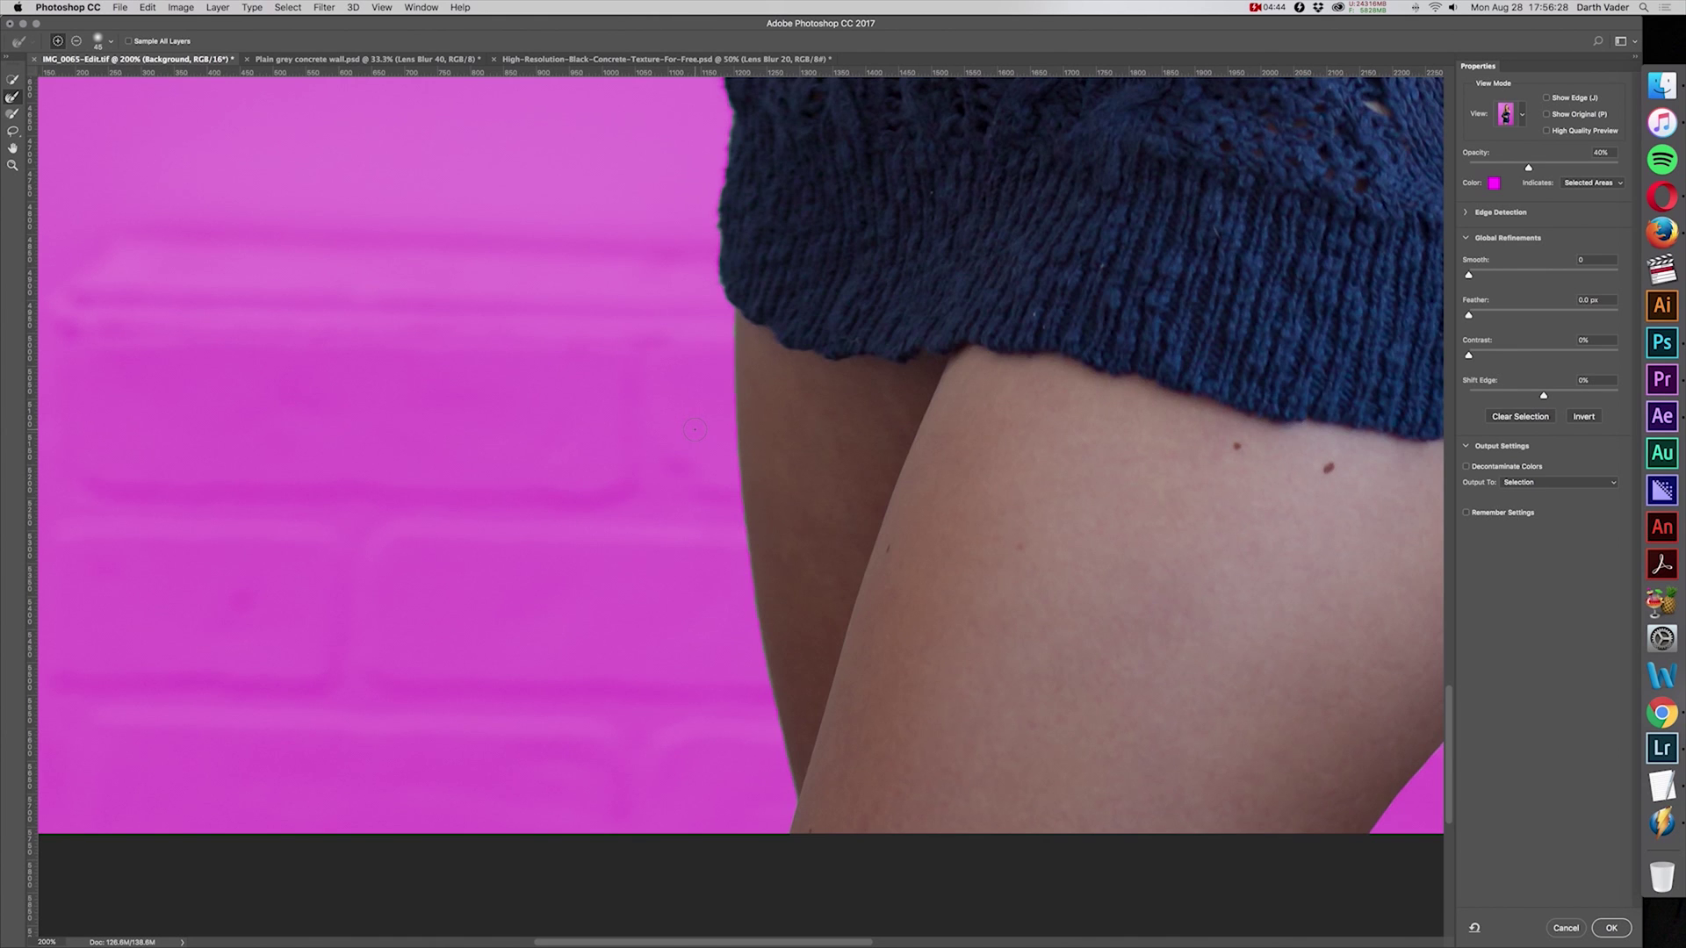
left_click(110, 42)
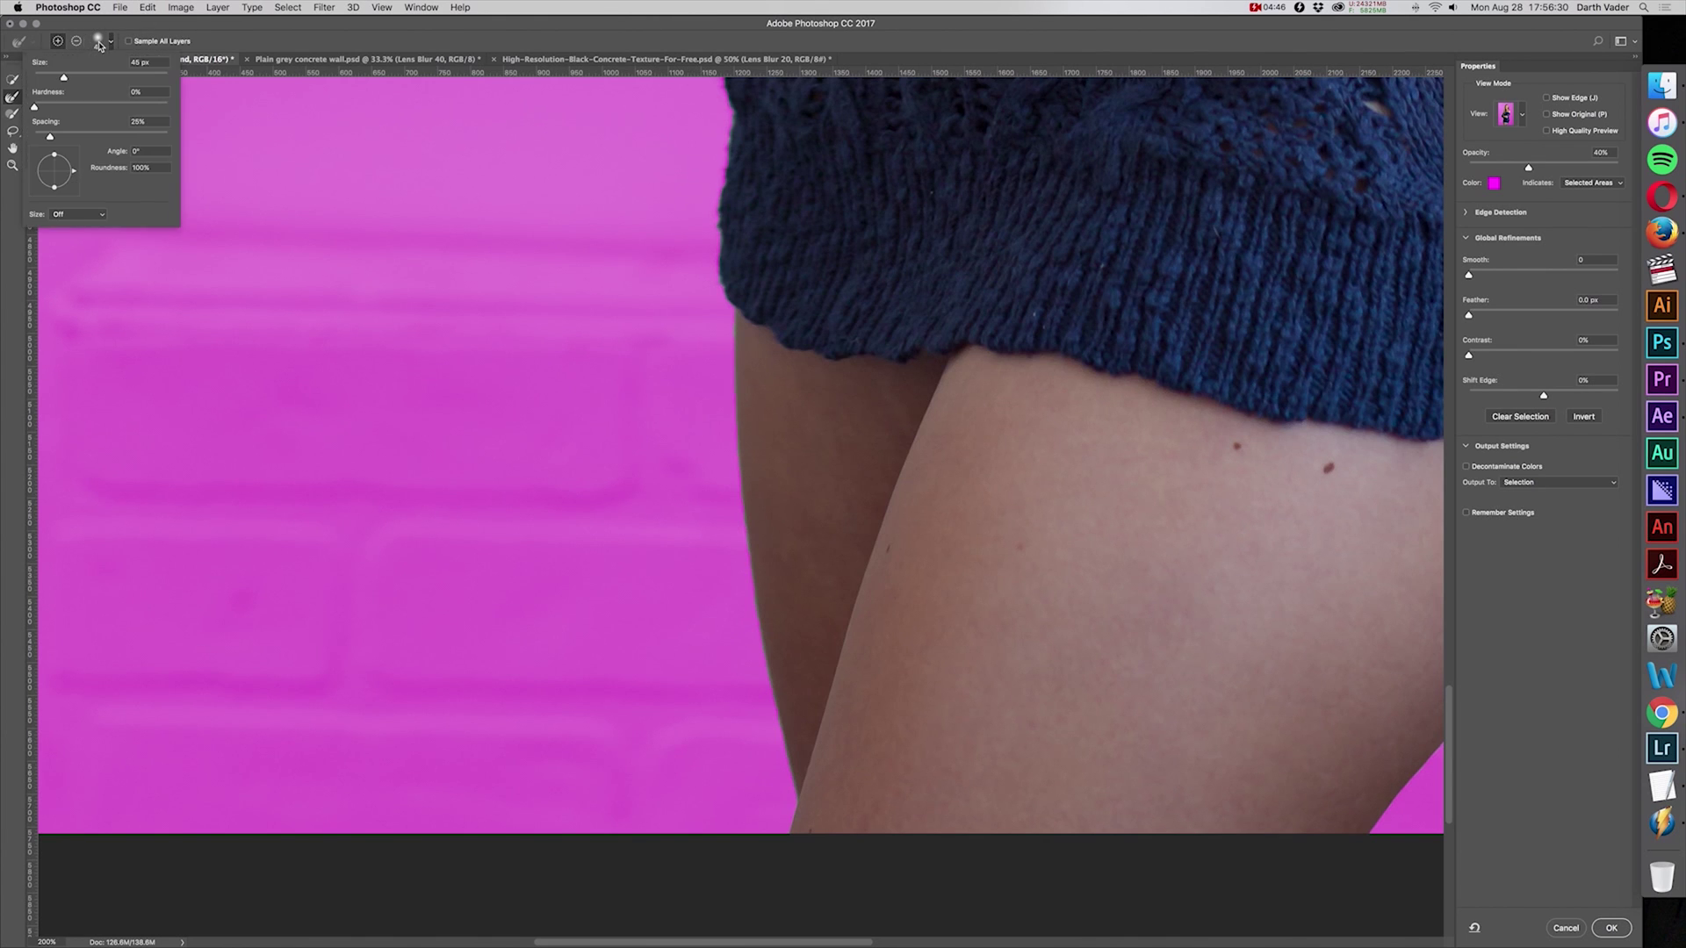
left_click(248, 44)
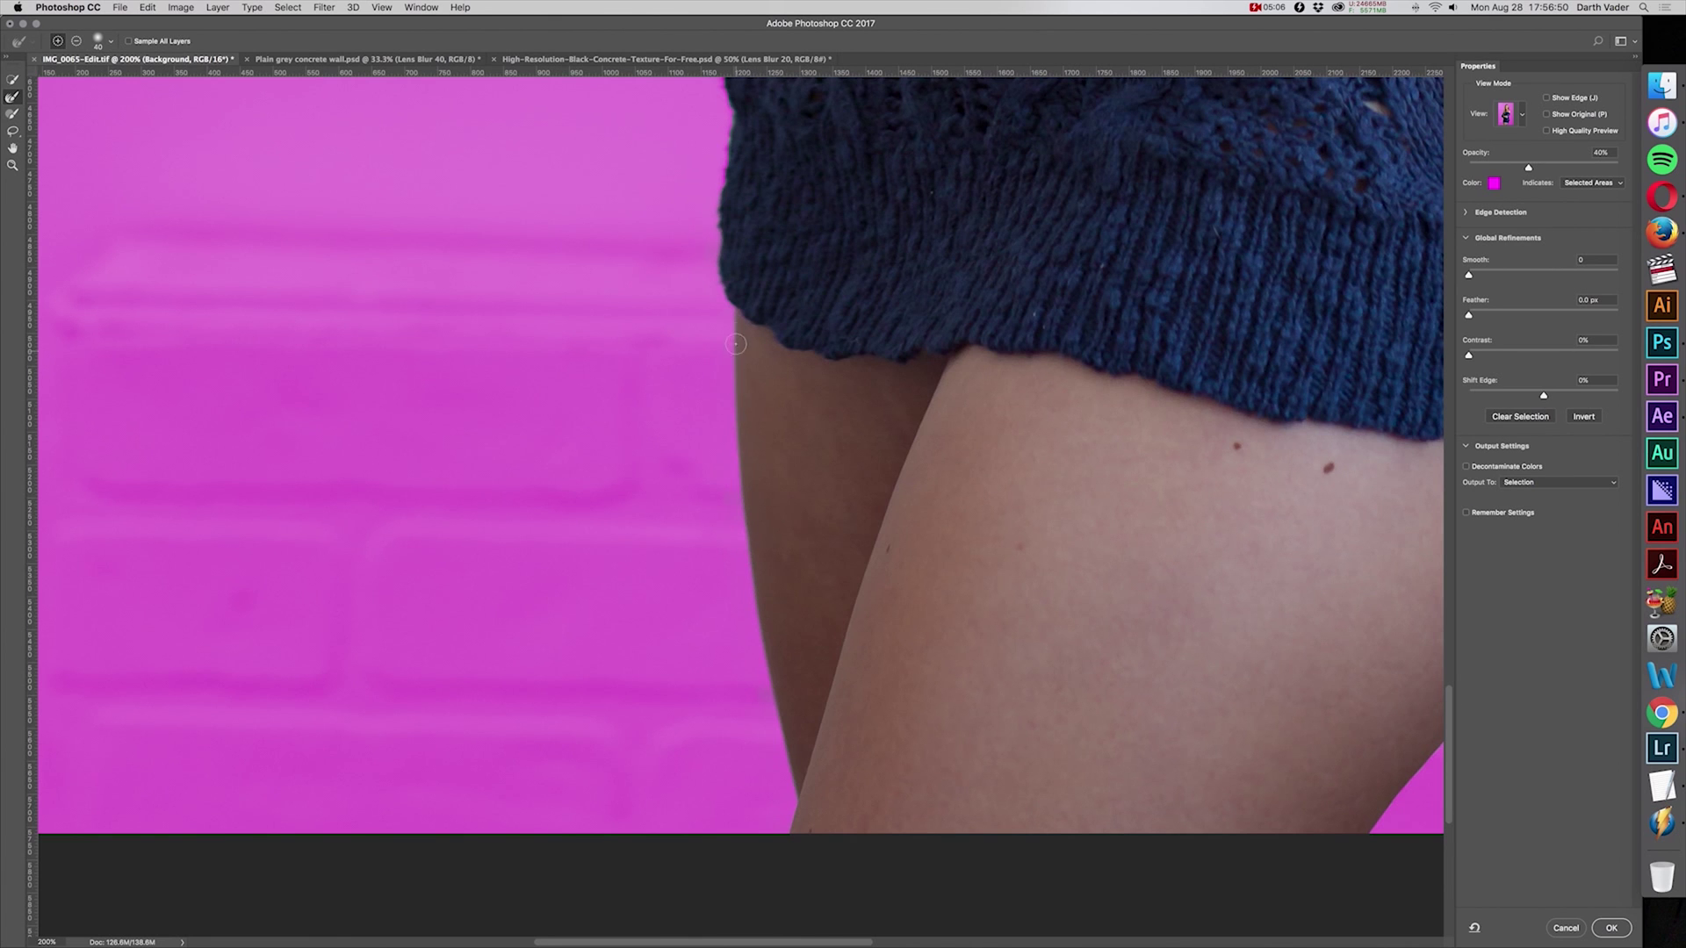
mouse_move(734, 302)
left_mouse_down()
mouse_move(715, 614)
mouse_move(731, 706)
left_mouse_up()
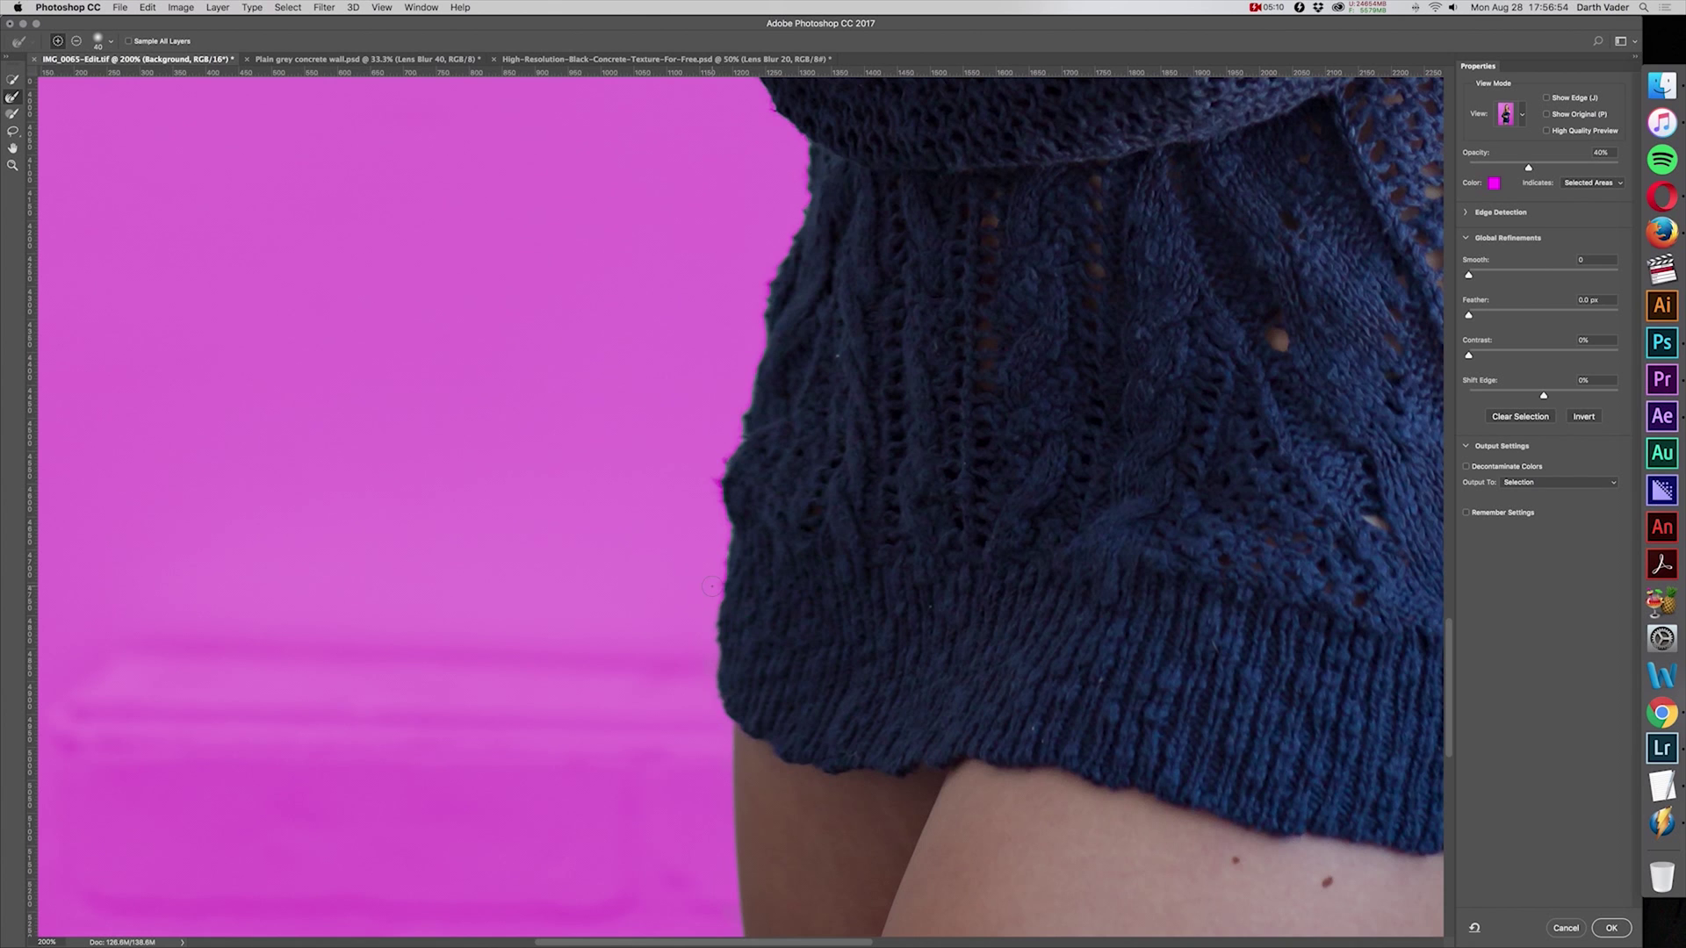
Step: Refine the selection along the sweater's edge from the hem up past the waist, using a smaller Refine Edge Brush
scroll(722, 481, "up", 3)
key("bracketleft")
key("bracketleft")
key("bracketleft")
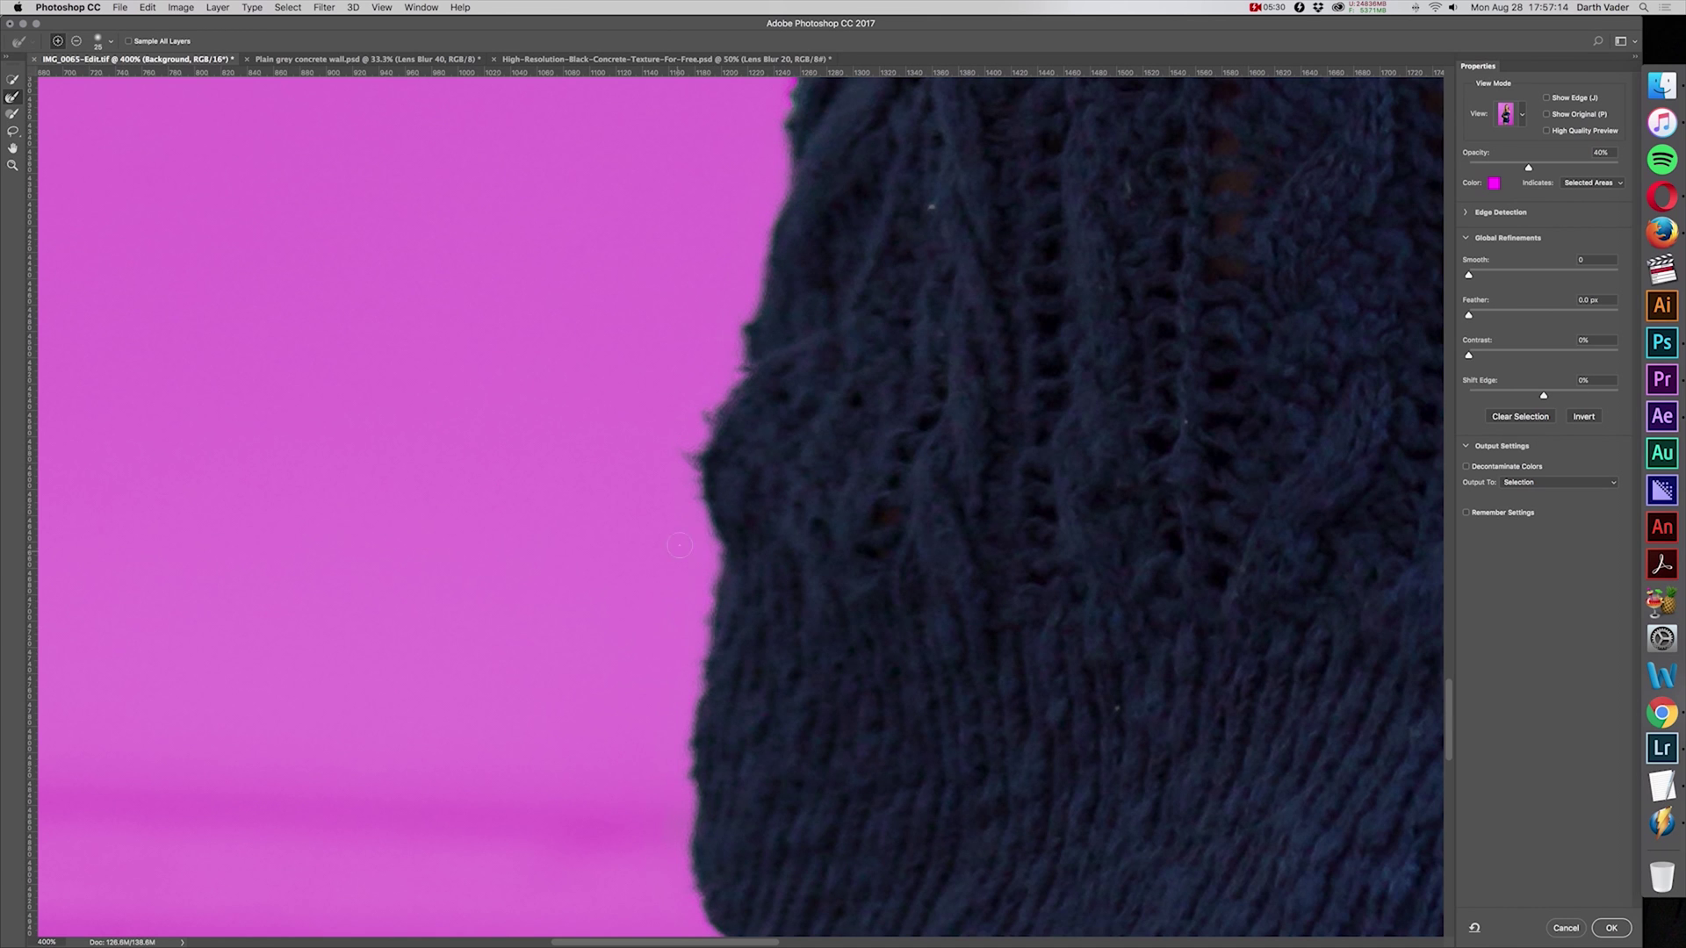
left_click_drag(761, 213, 621, 639)
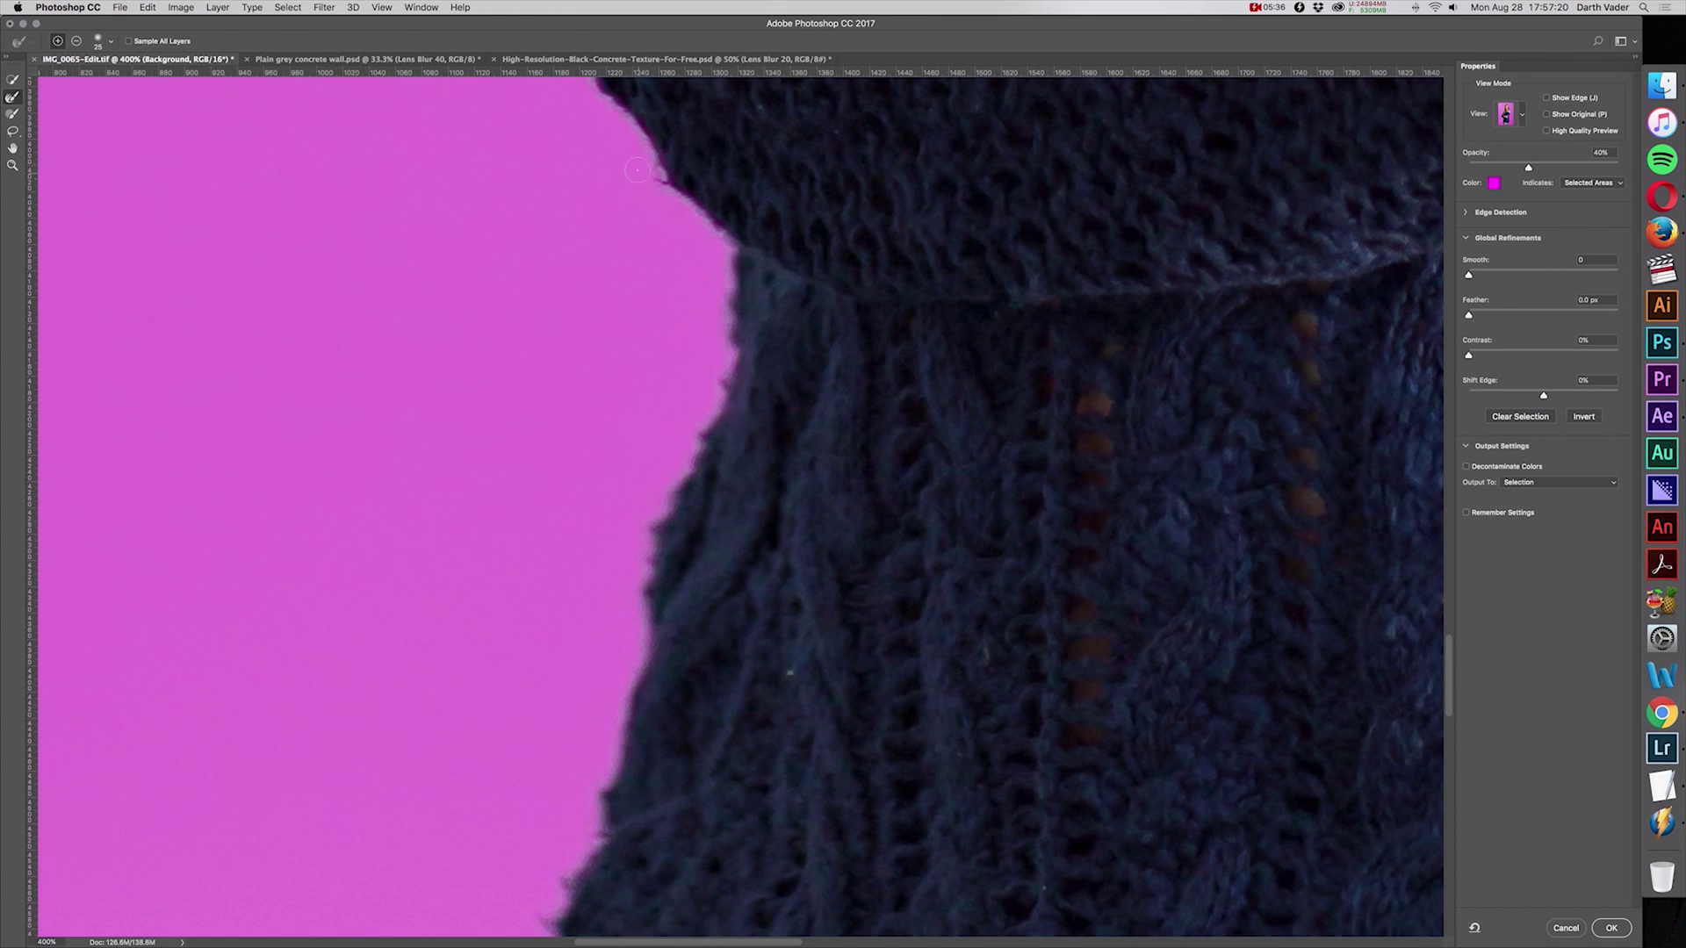
left_click_drag(638, 169, 678, 530)
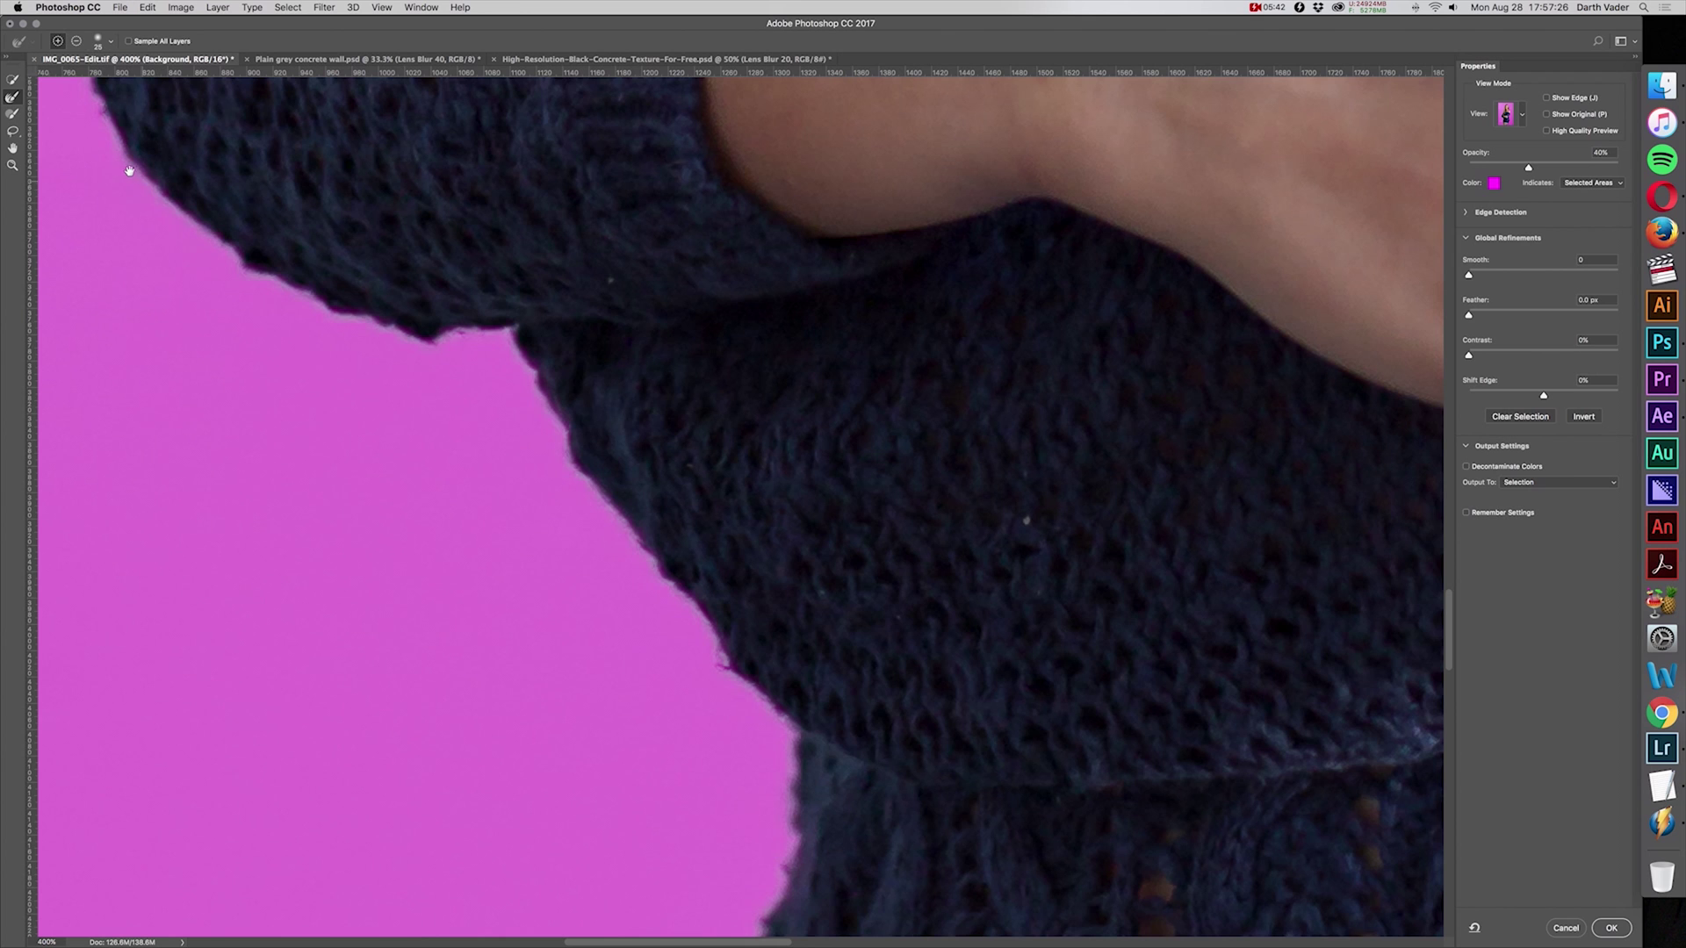
Step: Refine the selection edge around the bent sleeve, from the underside of the forearm past the elbow to the upper arm
left_click_drag(132, 158, 639, 776)
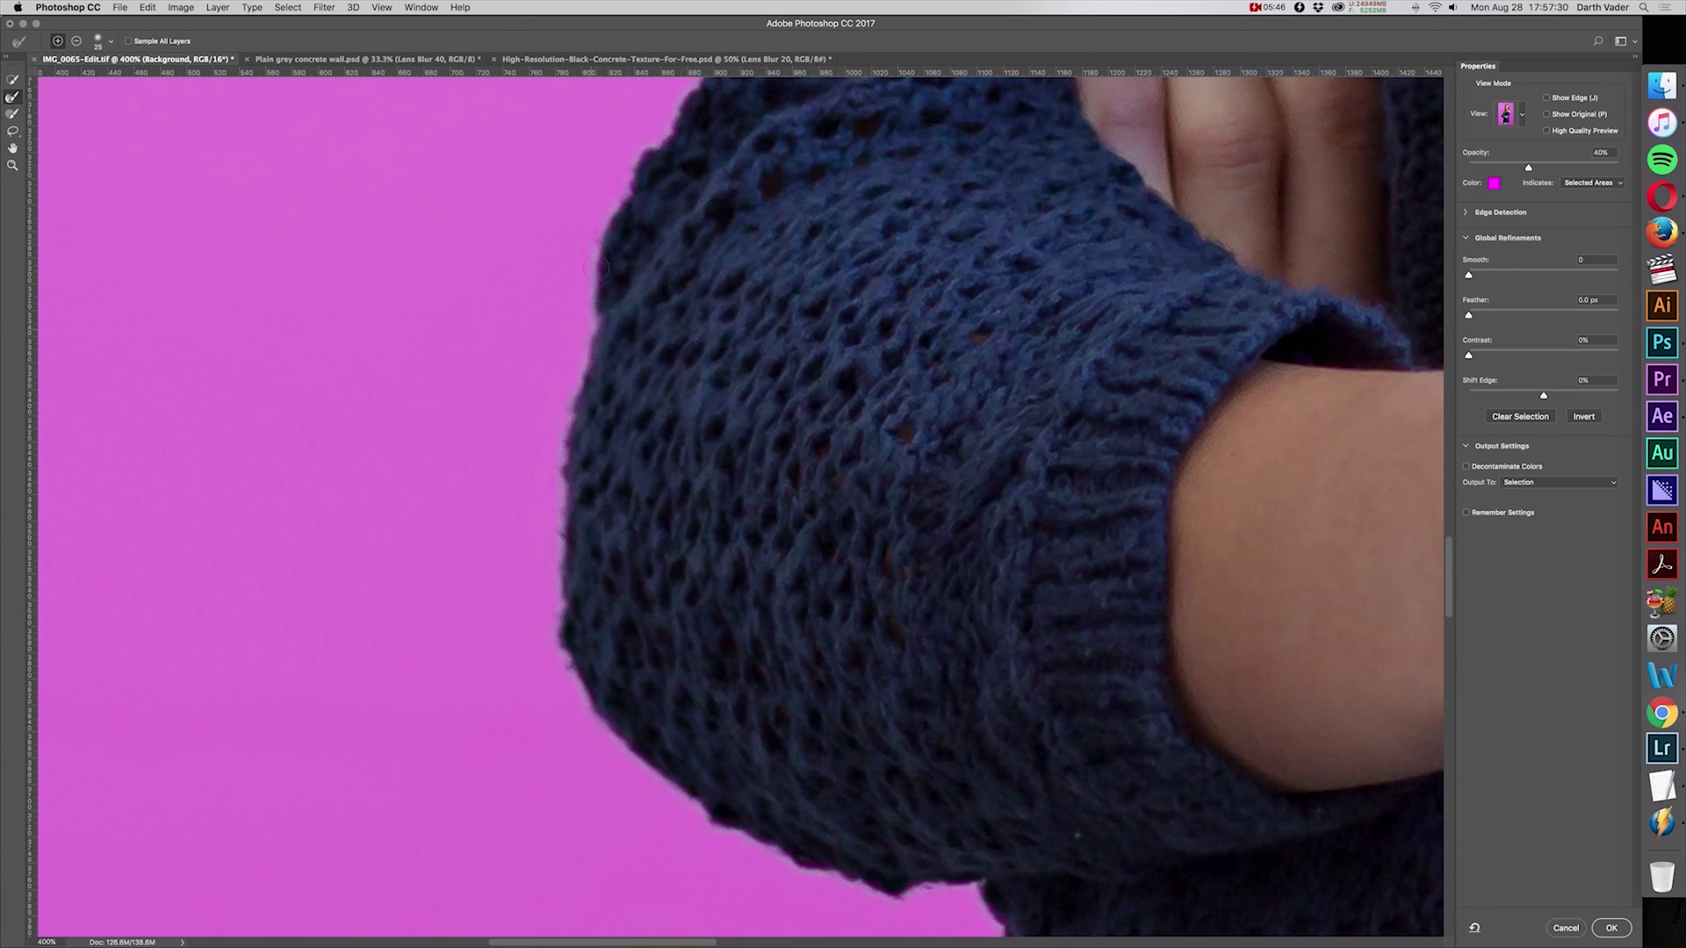
left_click_drag(662, 161, 446, 696)
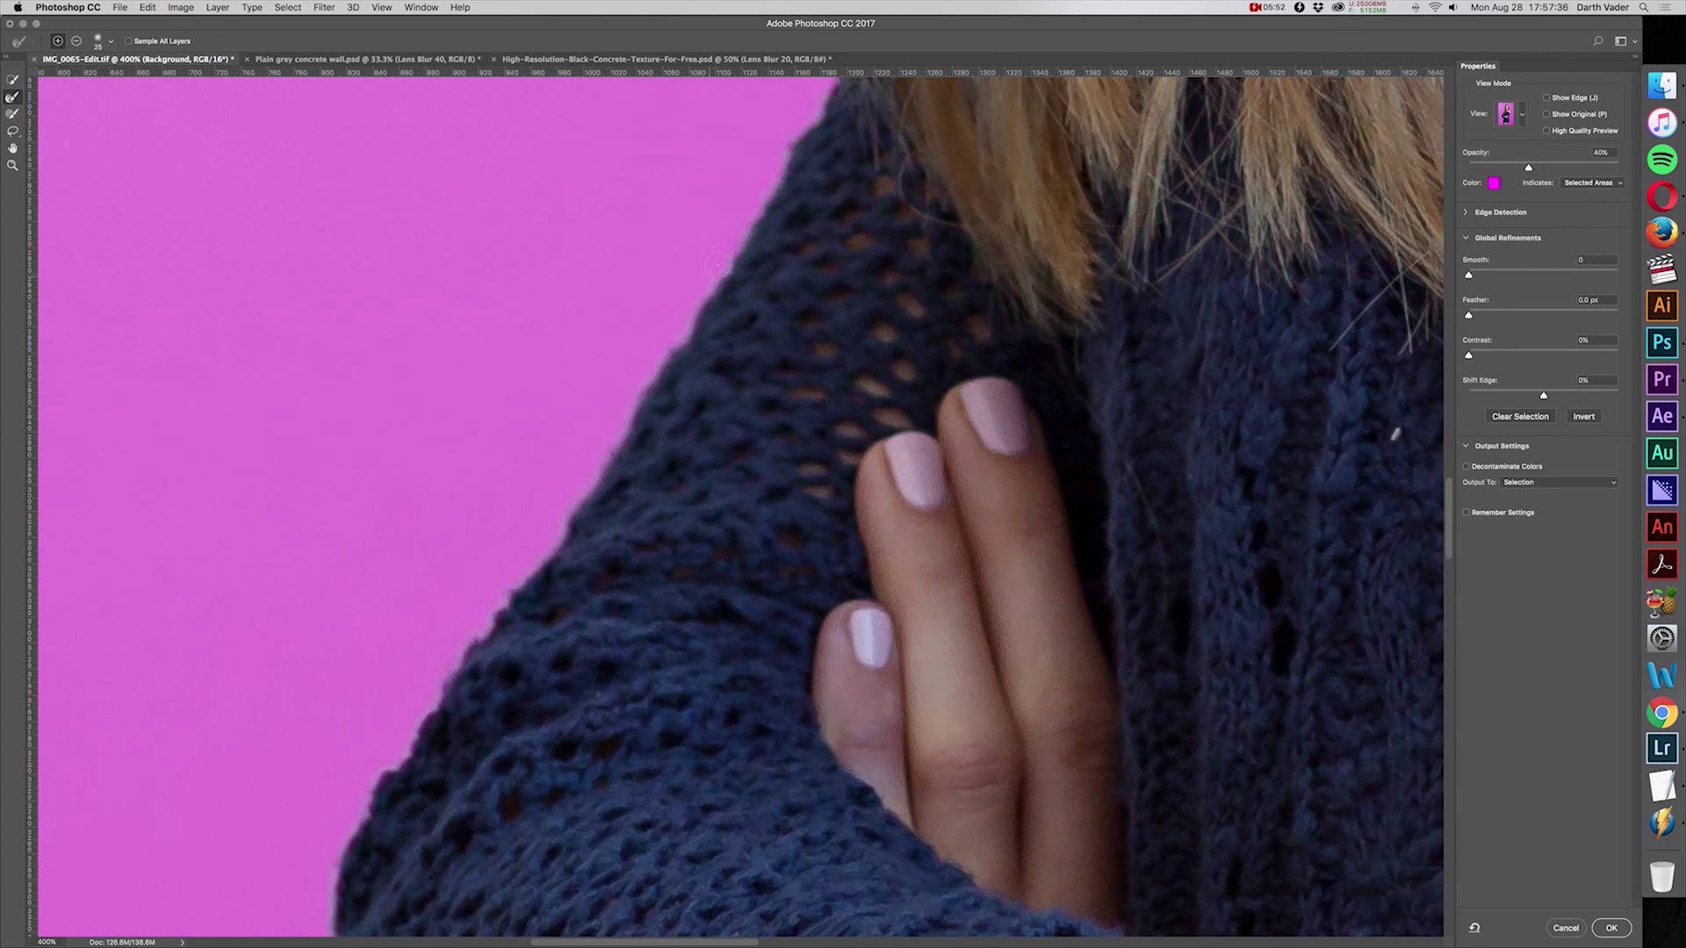
mouse_move(826, 131)
left_mouse_down()
mouse_move(675, 378)
mouse_move(583, 602)
left_mouse_up()
Step: Refine the selection around the loose hair beside the upper sleeve and the gaps between its strands, using a larger brush
key("bracketright")
key("bracketright")
key("bracketright")
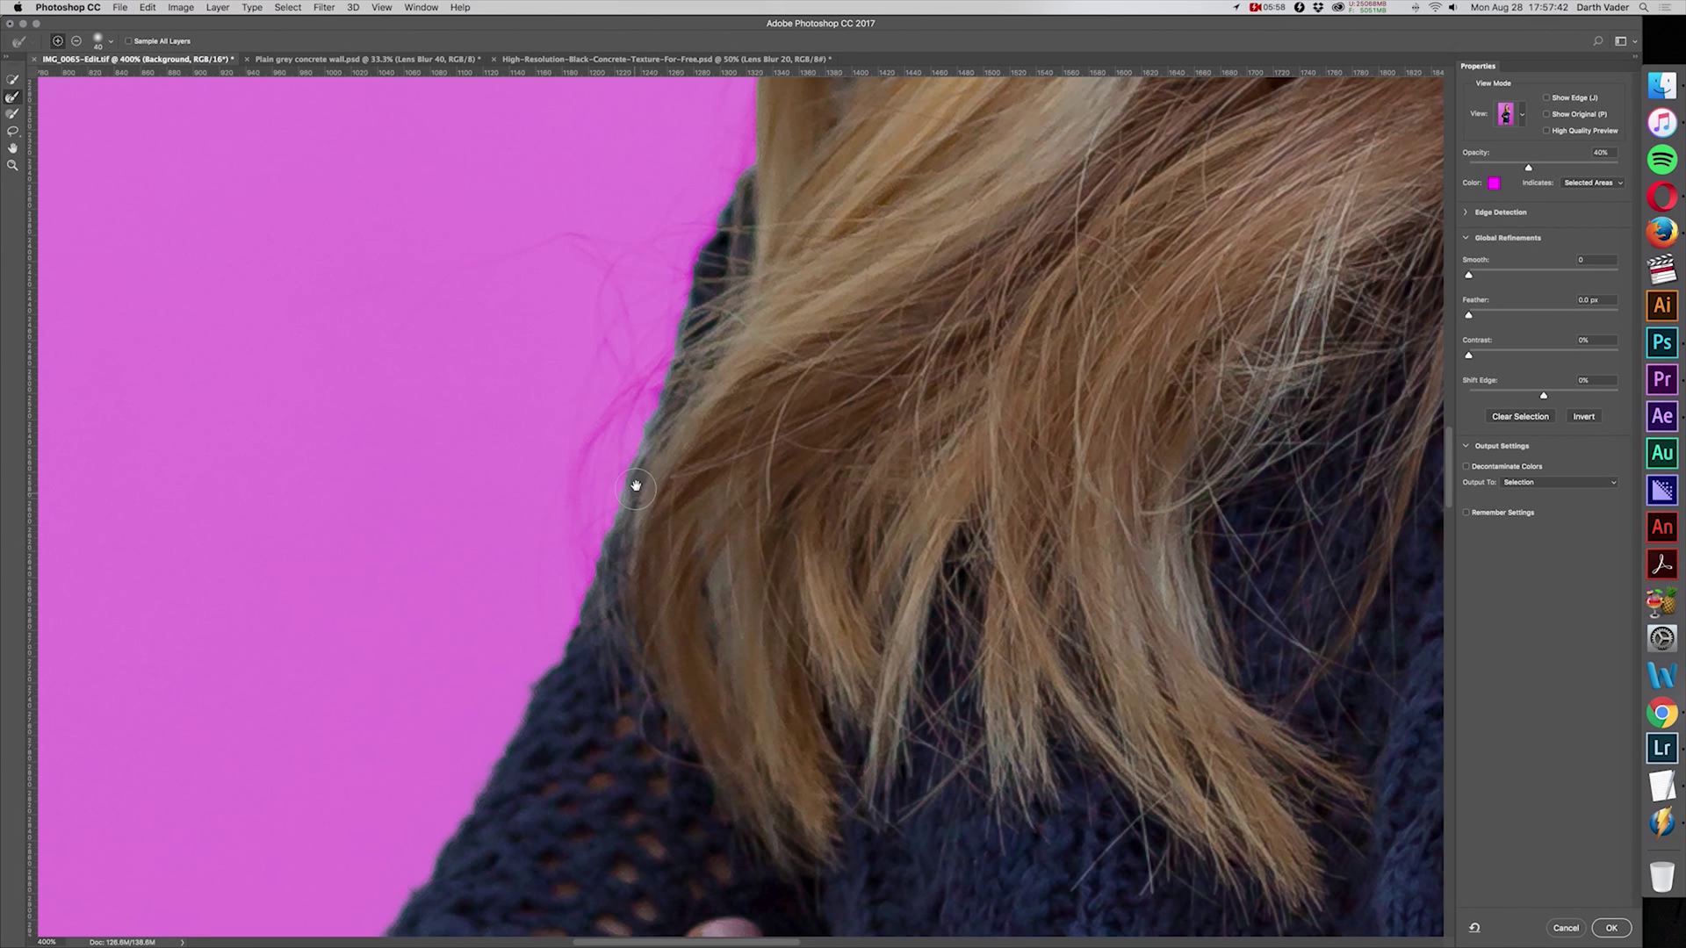
left_click_drag(640, 482, 640, 530)
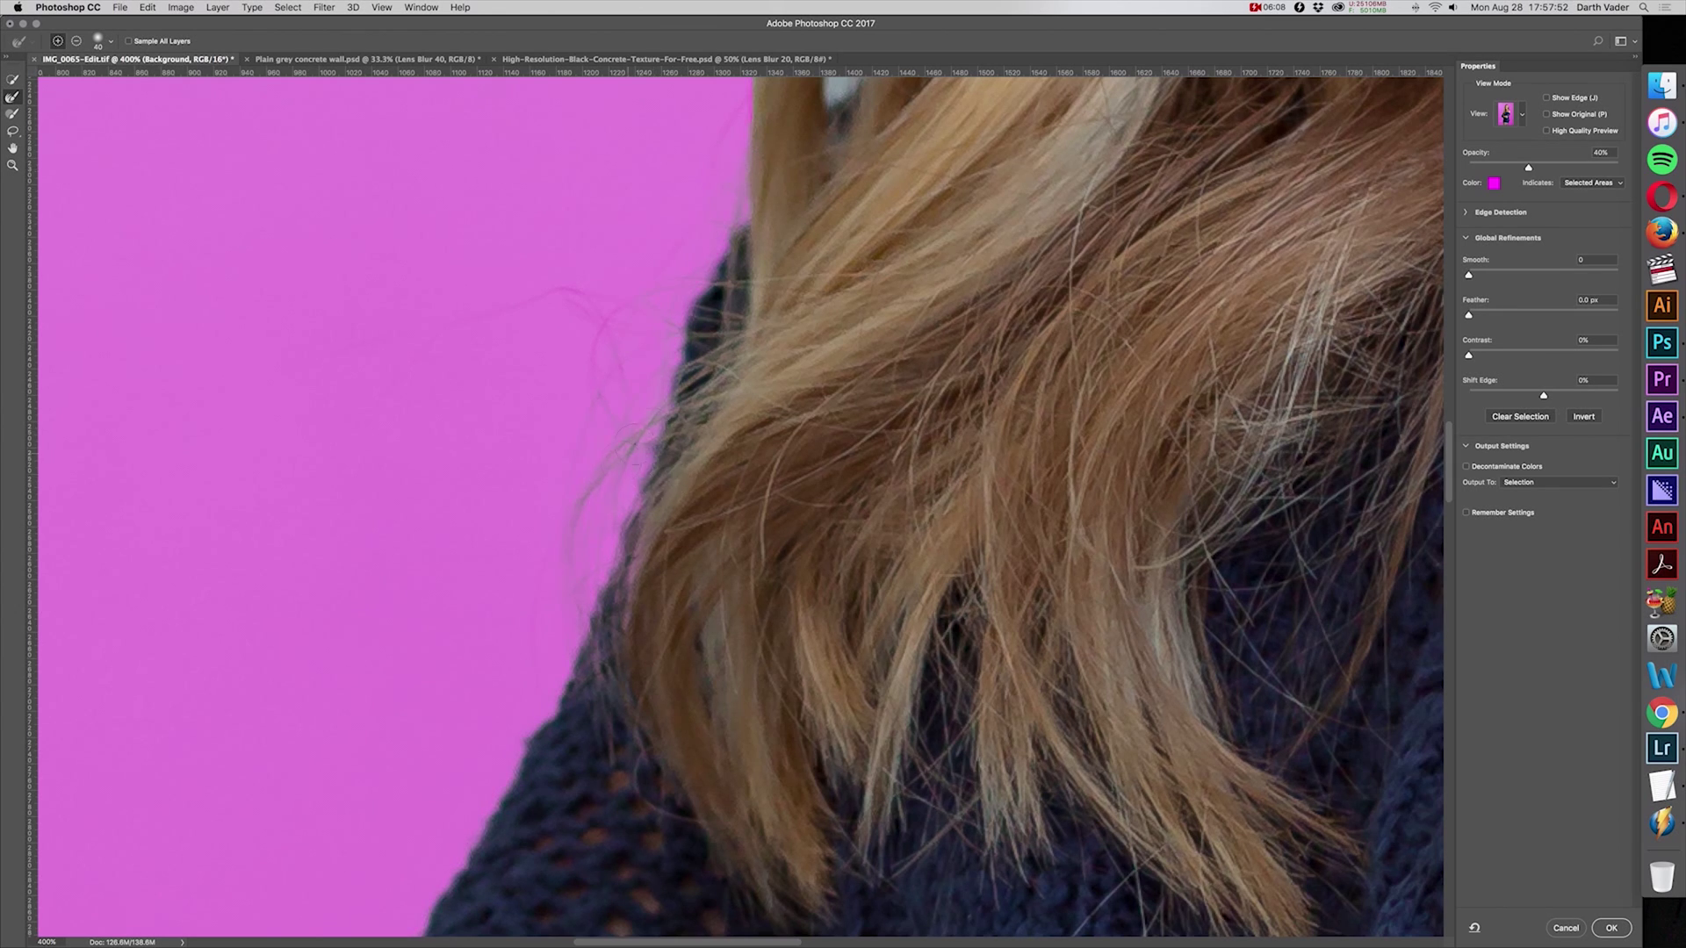
scroll(677, 375, "up", 5)
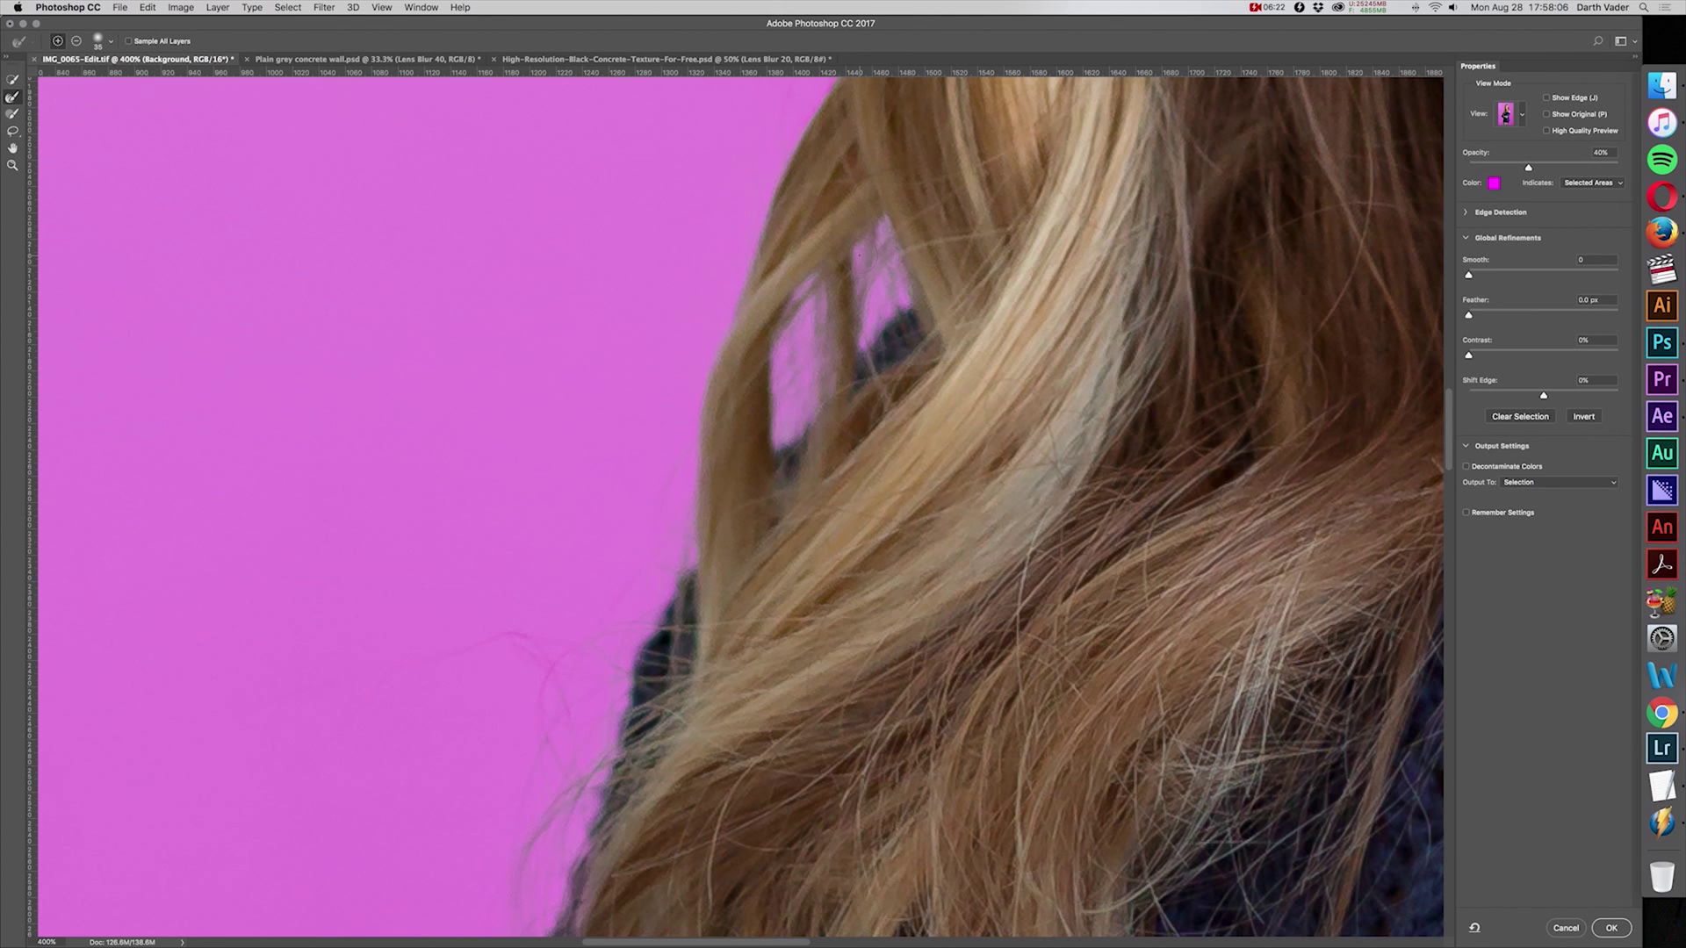
Step: Refine the selection along the outer hair edge from the strand gaps at the shoulder up to the cheek
left_click_drag(782, 515, 581, 712)
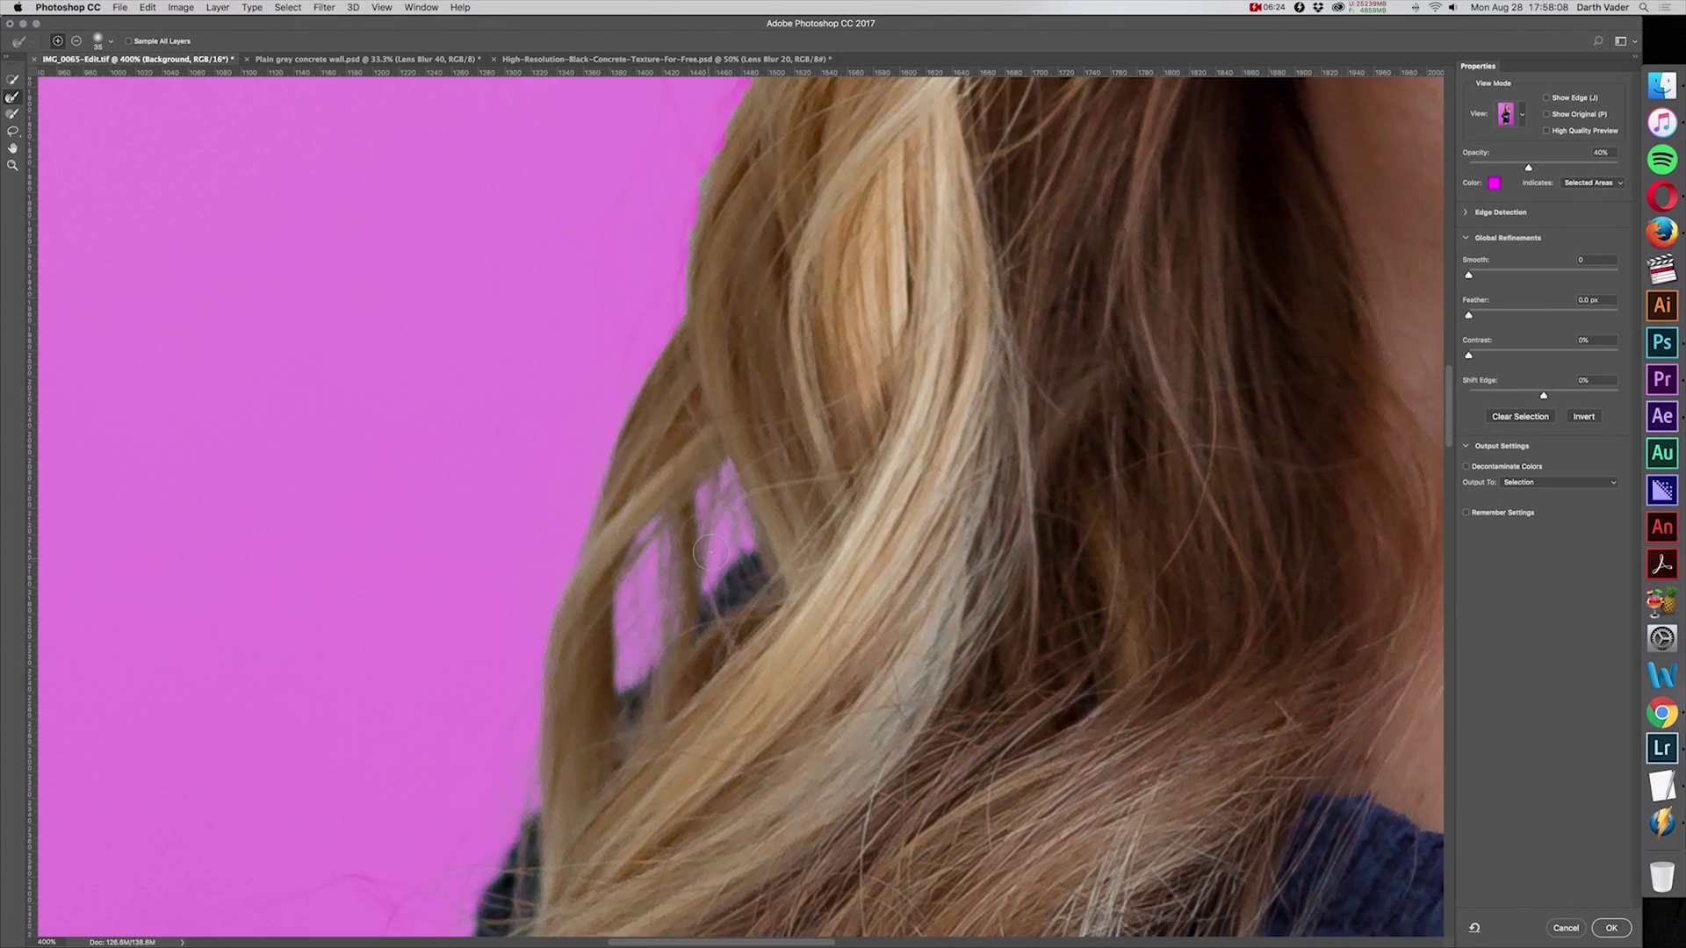
left_click_drag(670, 425, 604, 518)
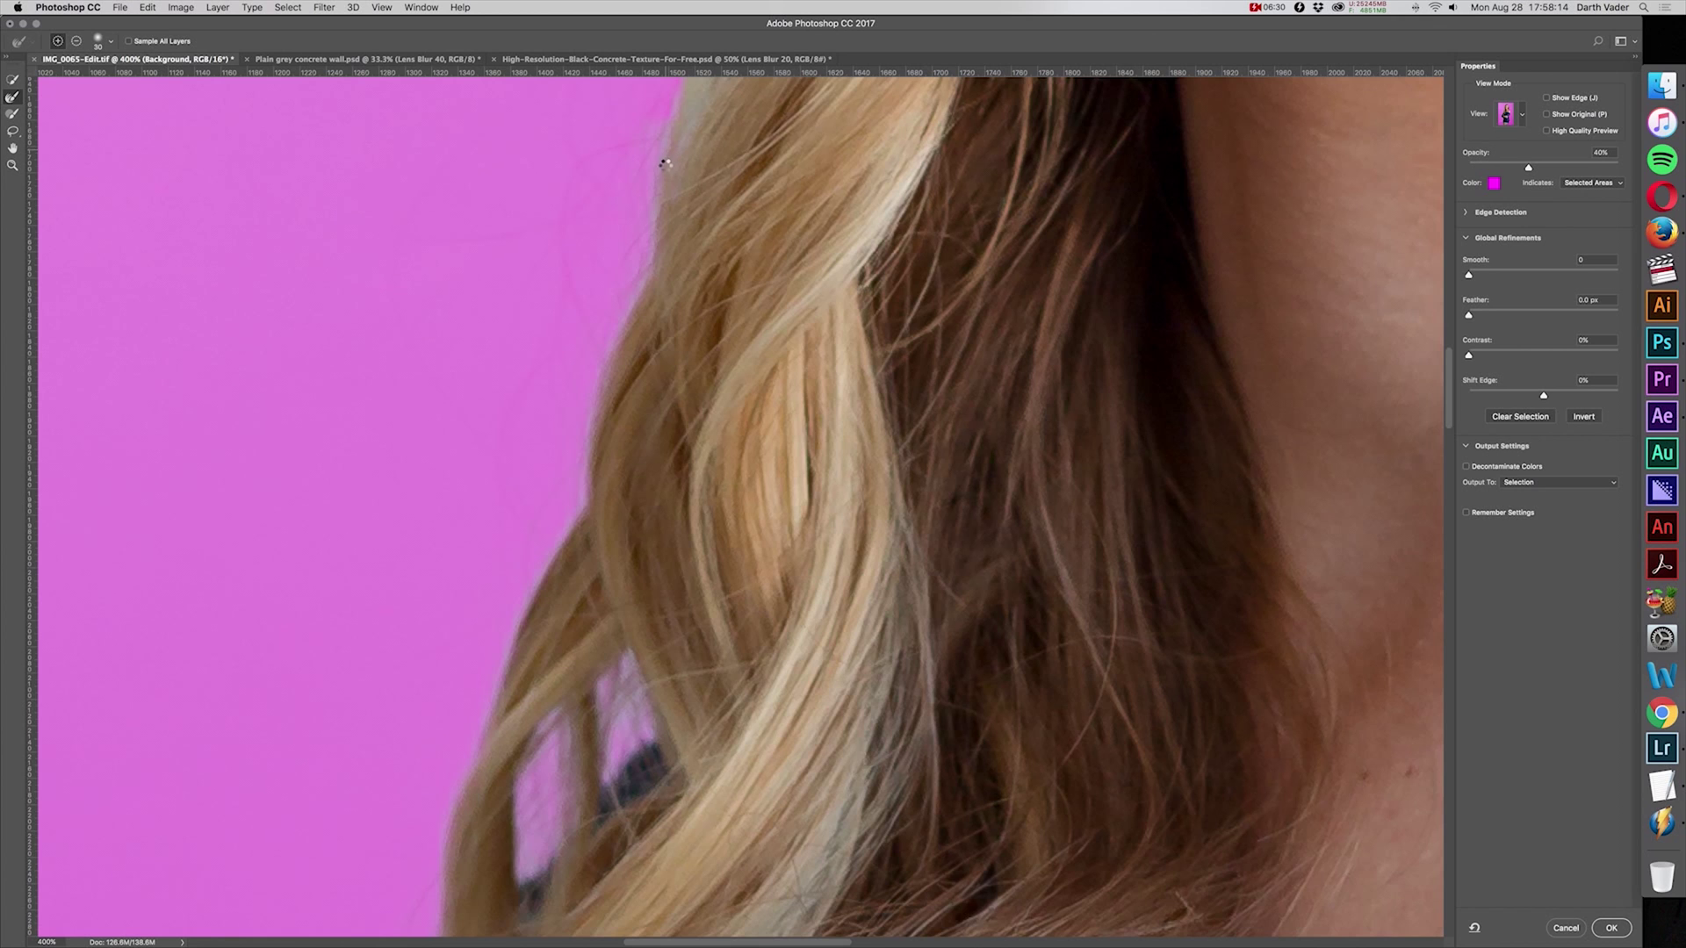
left_click_drag(652, 201, 489, 612)
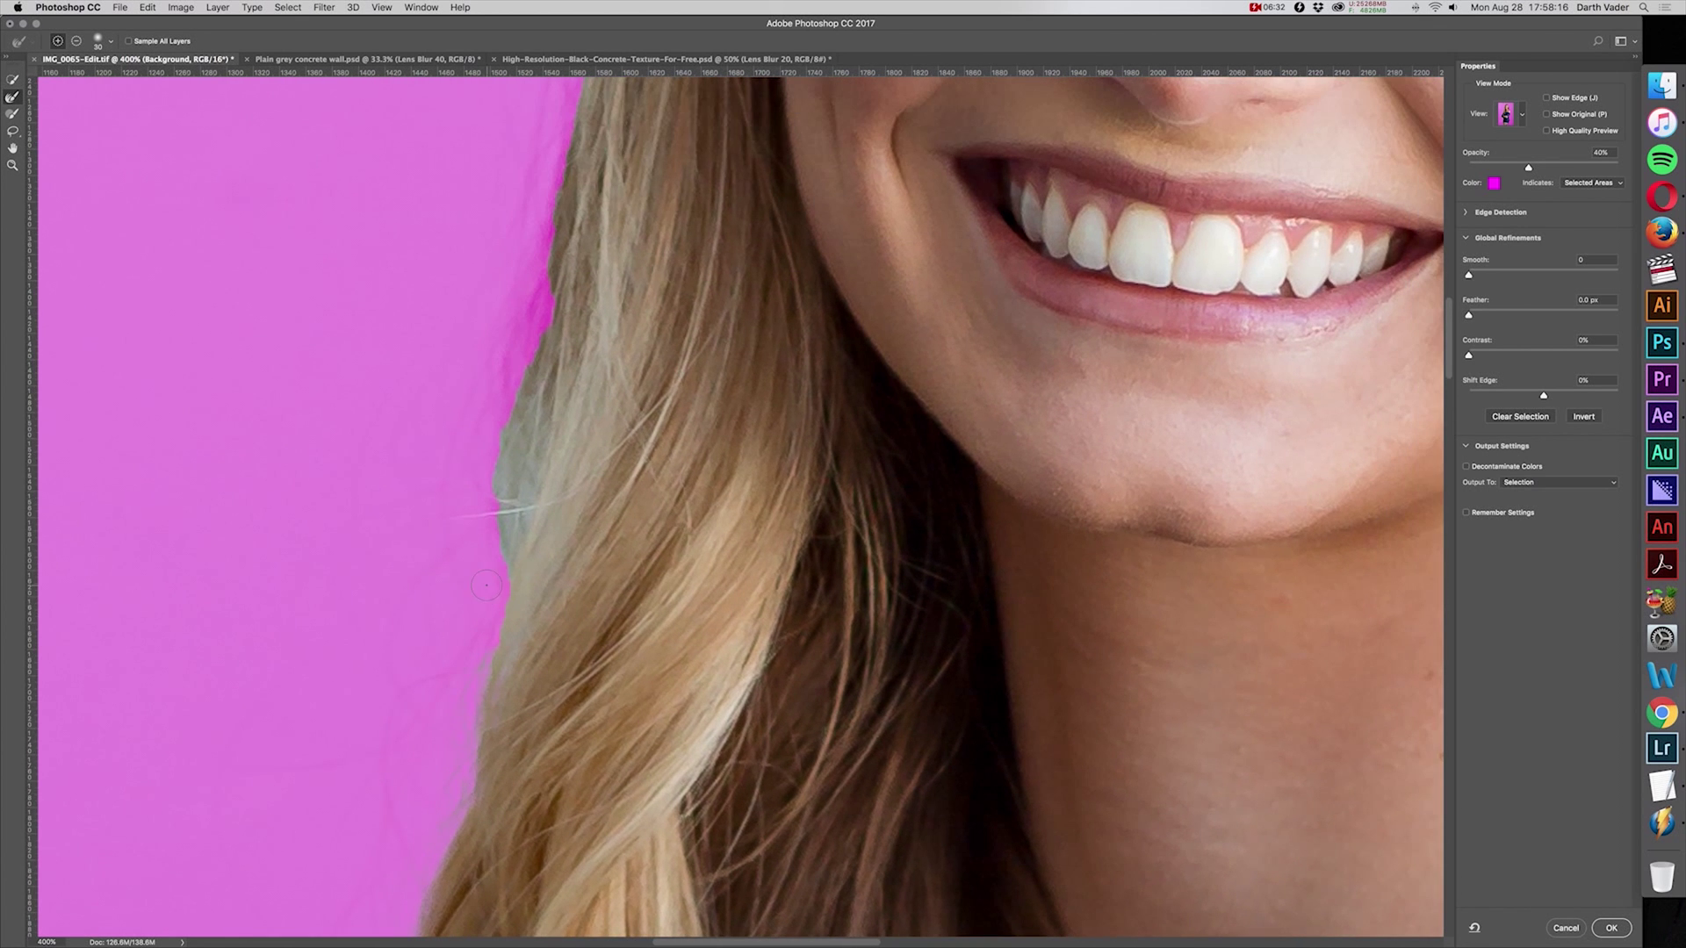
left_click_drag(490, 655, 487, 503)
mouse_move(510, 362)
left_mouse_down()
mouse_move(556, 166)
mouse_move(530, 612)
left_mouse_up()
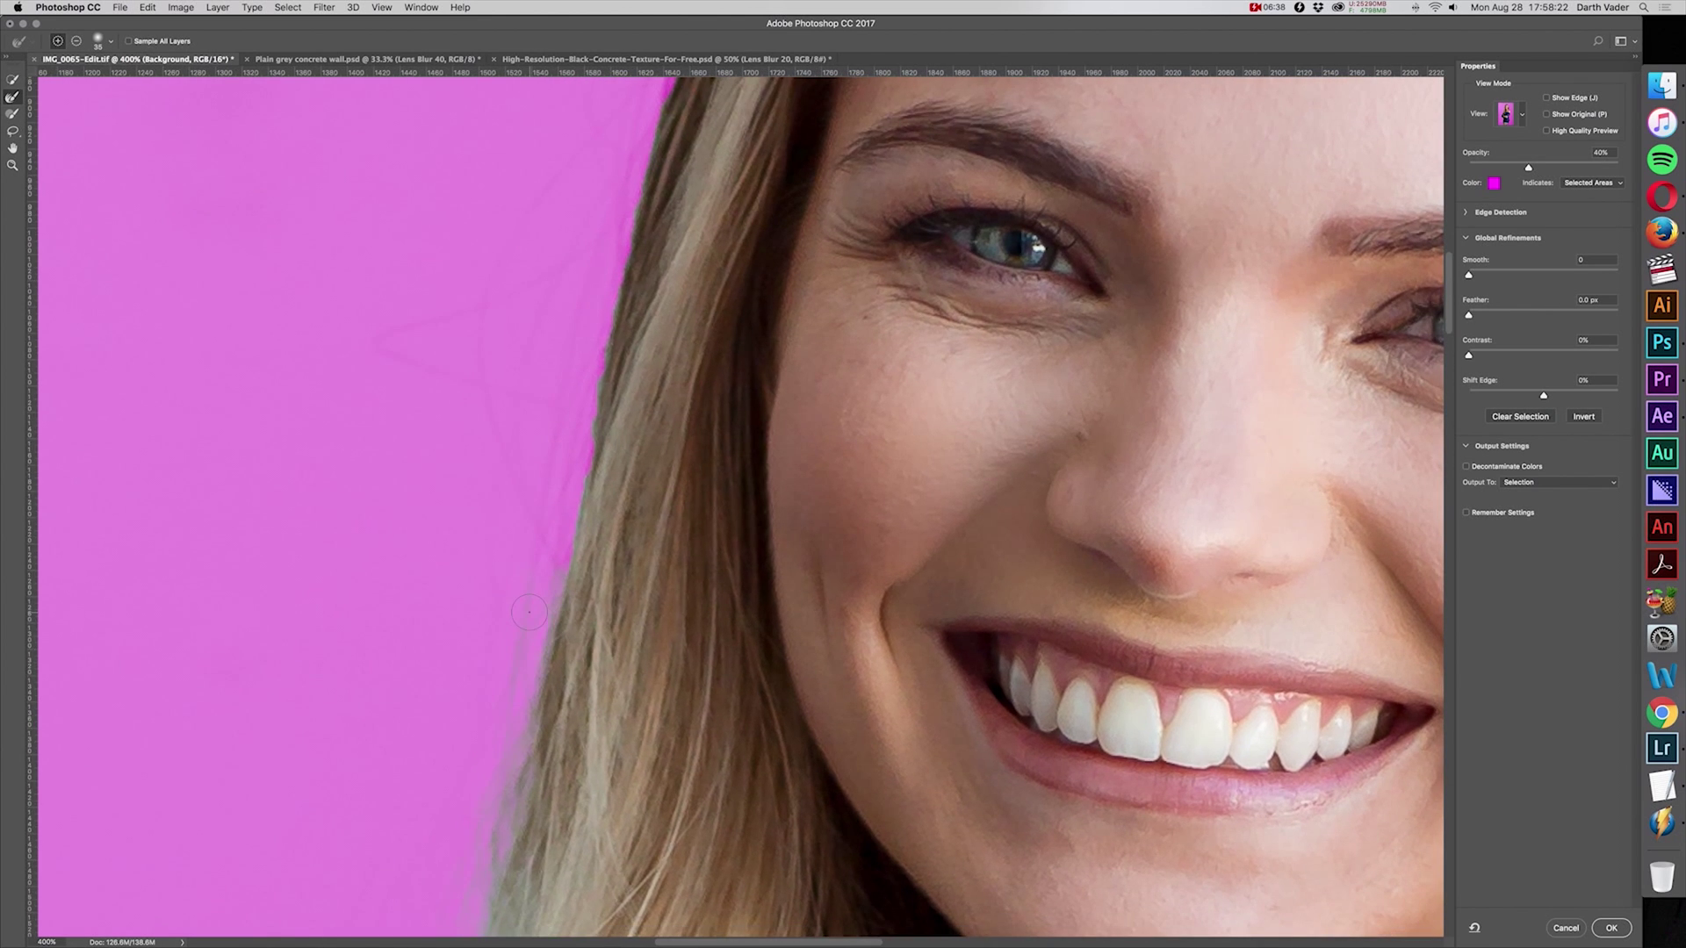
Step: Refine the selection along the outer hair edge from beside the cheek up past the eye to the forehead
left_click_drag(578, 461, 608, 268)
left_click_drag(646, 176, 598, 651)
left_click_drag(642, 458, 720, 309)
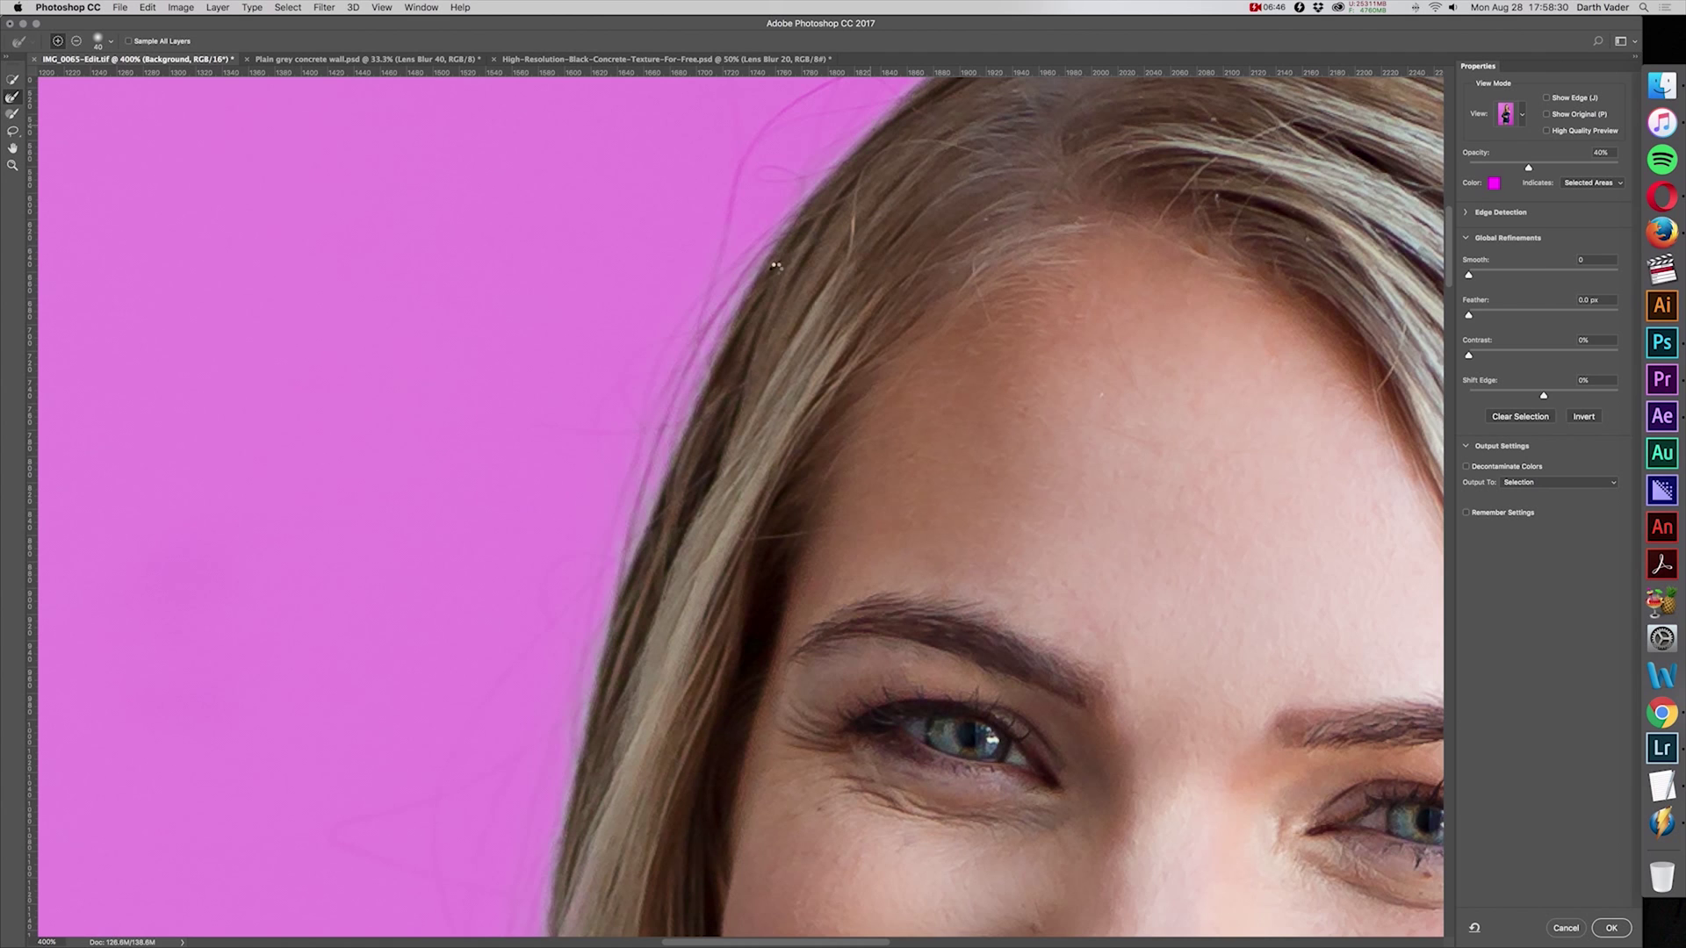
Step: Refine the selection over the crown of the head and down the other side of the hair past eye level
left_click_drag(903, 150, 598, 466)
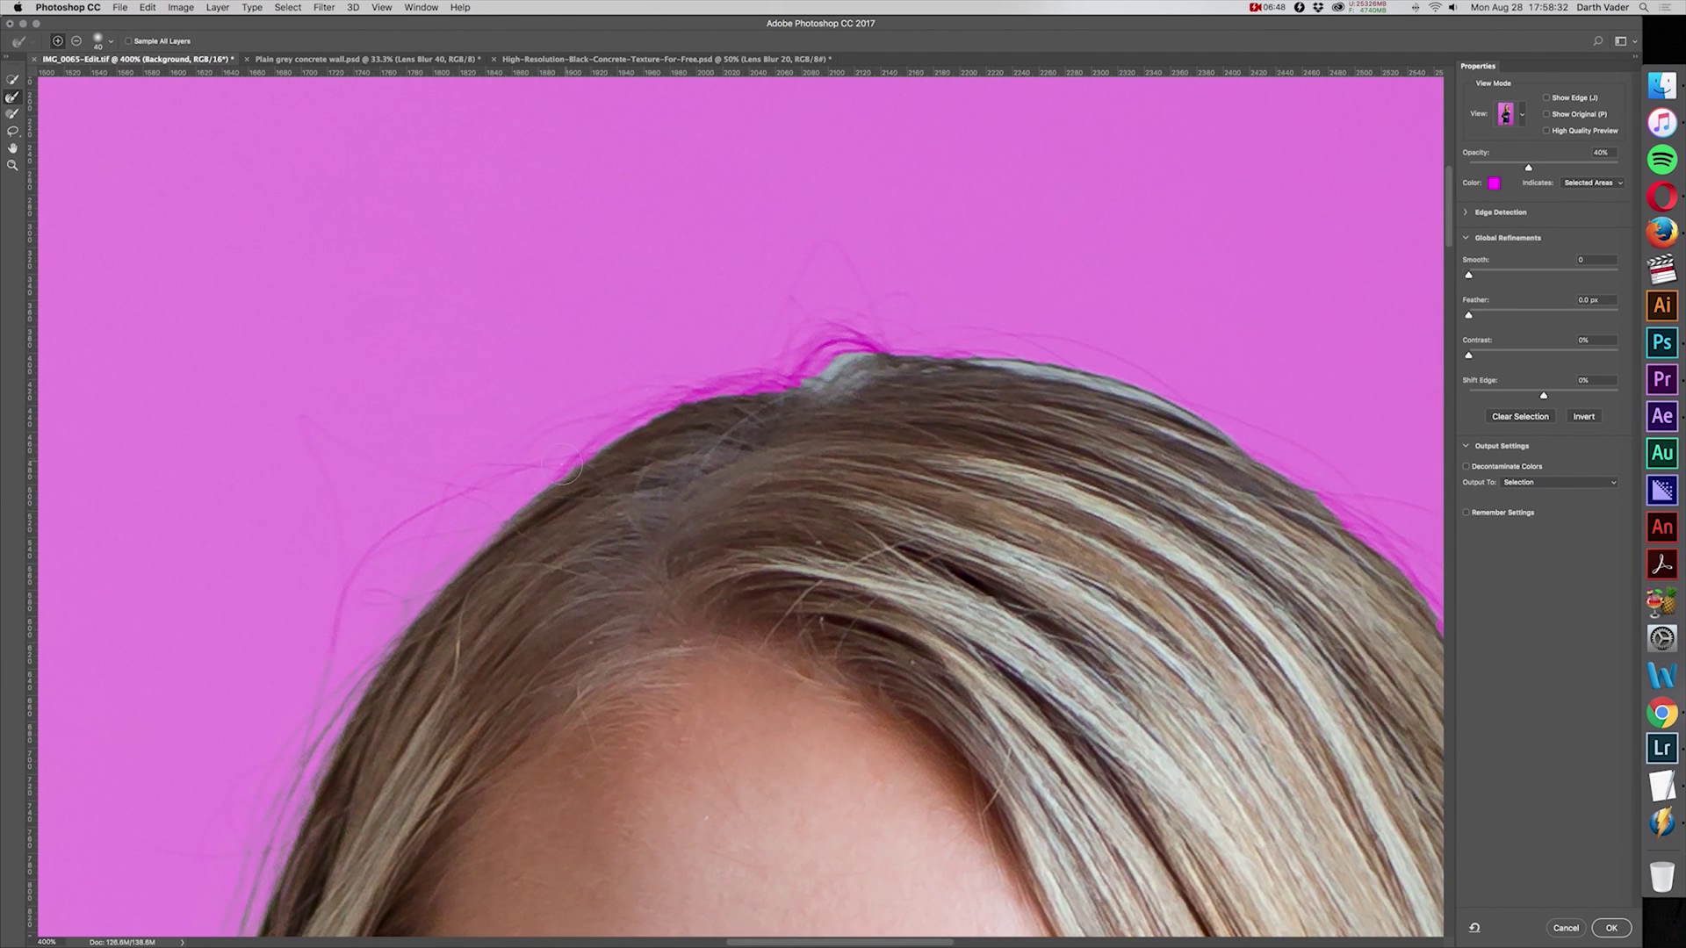
mouse_move(823, 376)
left_mouse_down()
mouse_move(1012, 356)
mouse_move(1175, 417)
left_mouse_up()
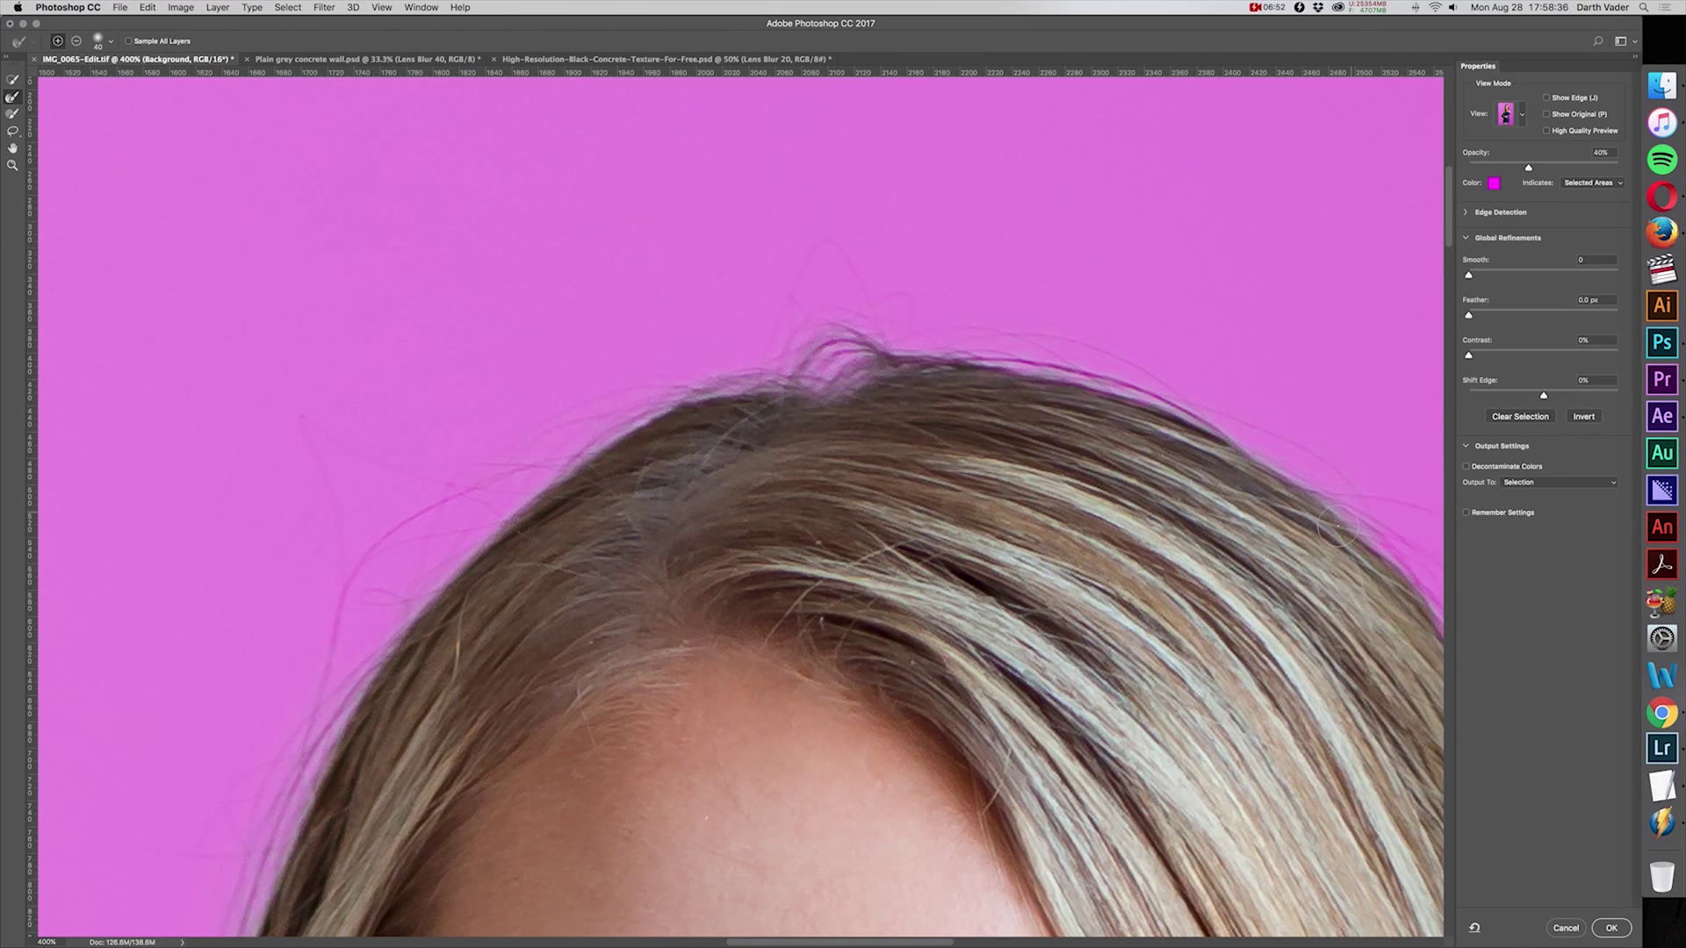
left_click_drag(1290, 507, 848, 316)
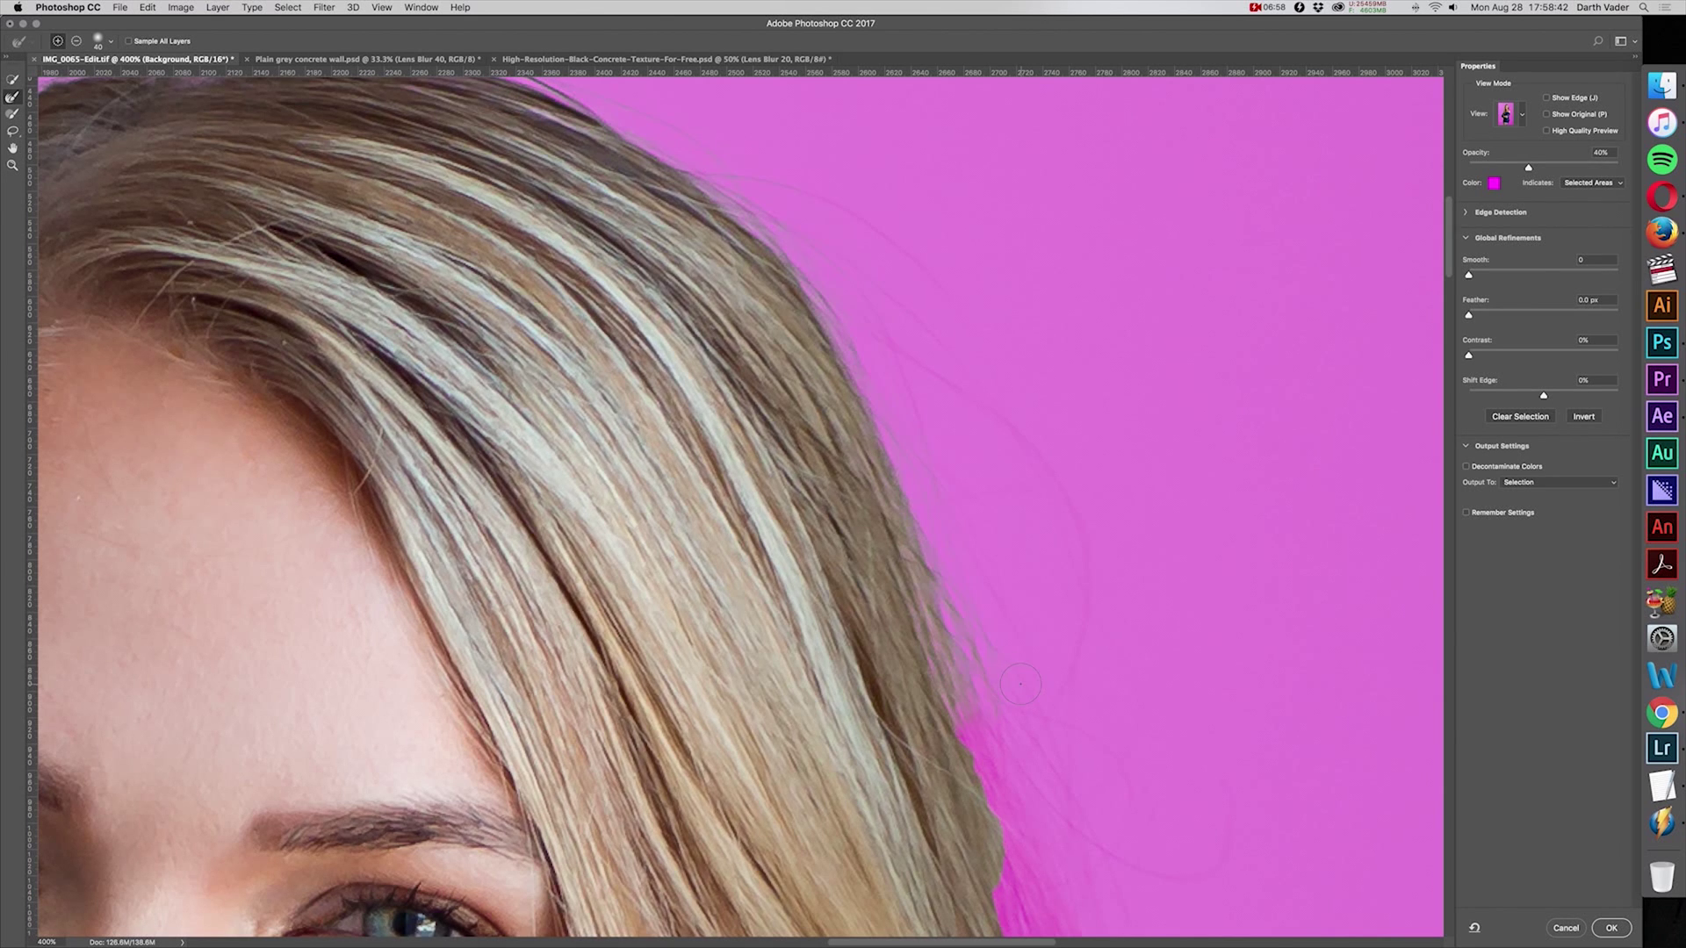
key("super+minus")
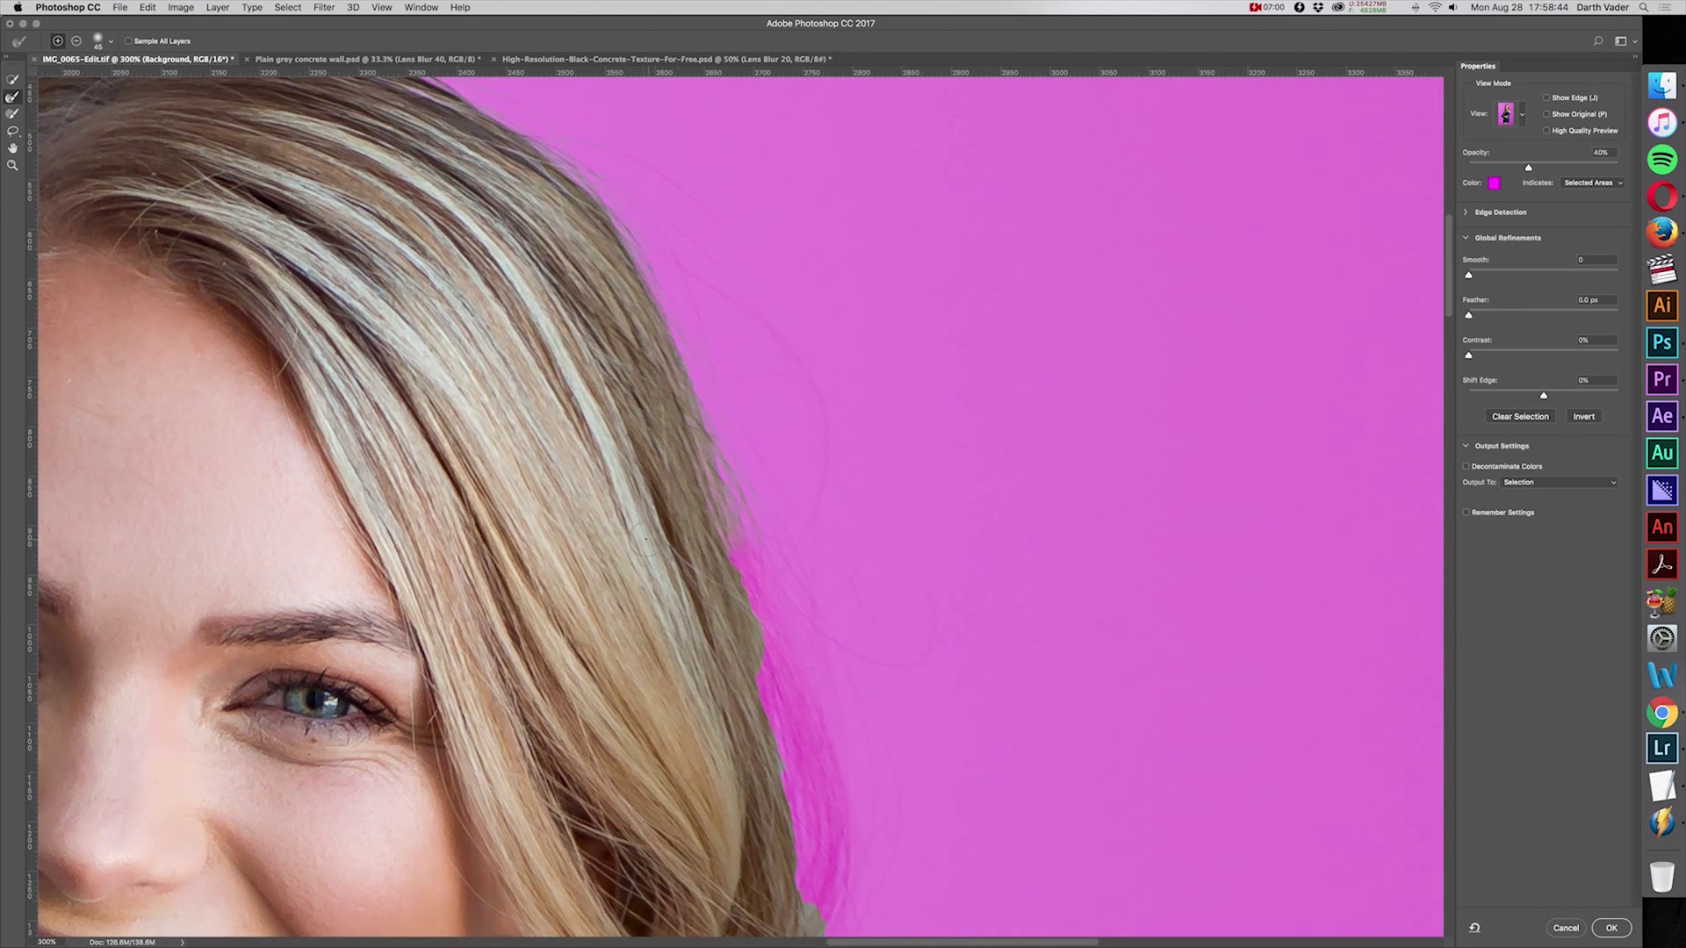
left_click_drag(761, 589, 792, 711)
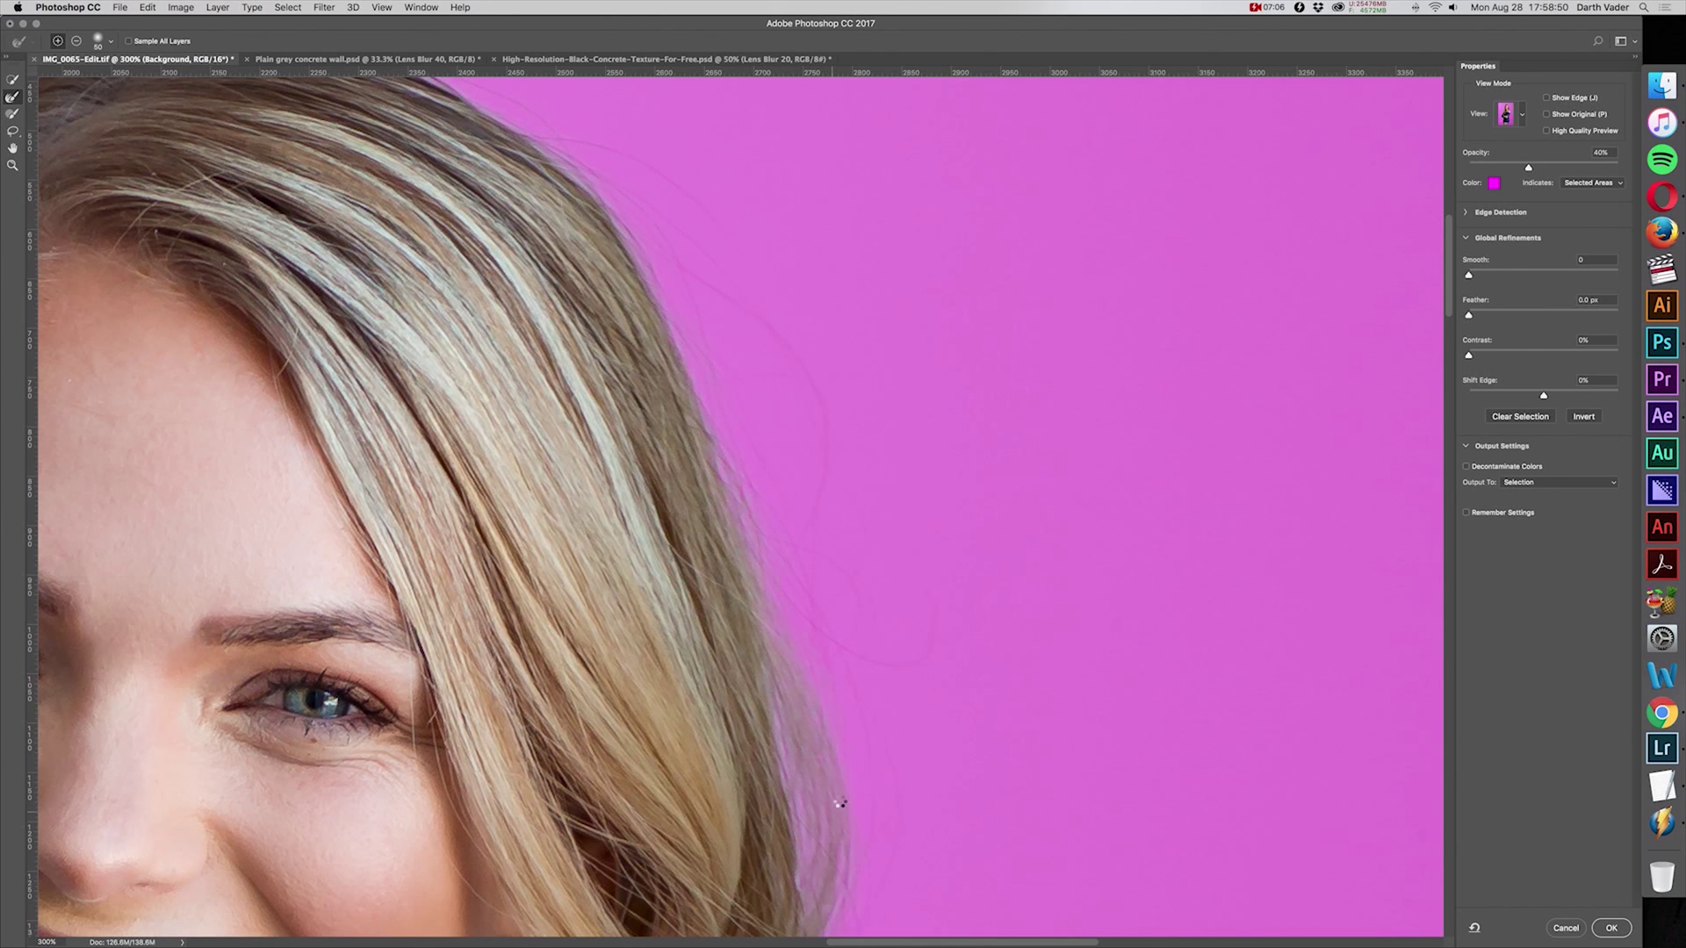
Step: Refine the selection around the wavy hair beside the neck, including the gap above the shoulder, and along the bare shoulder
scroll(829, 833, "down", 5)
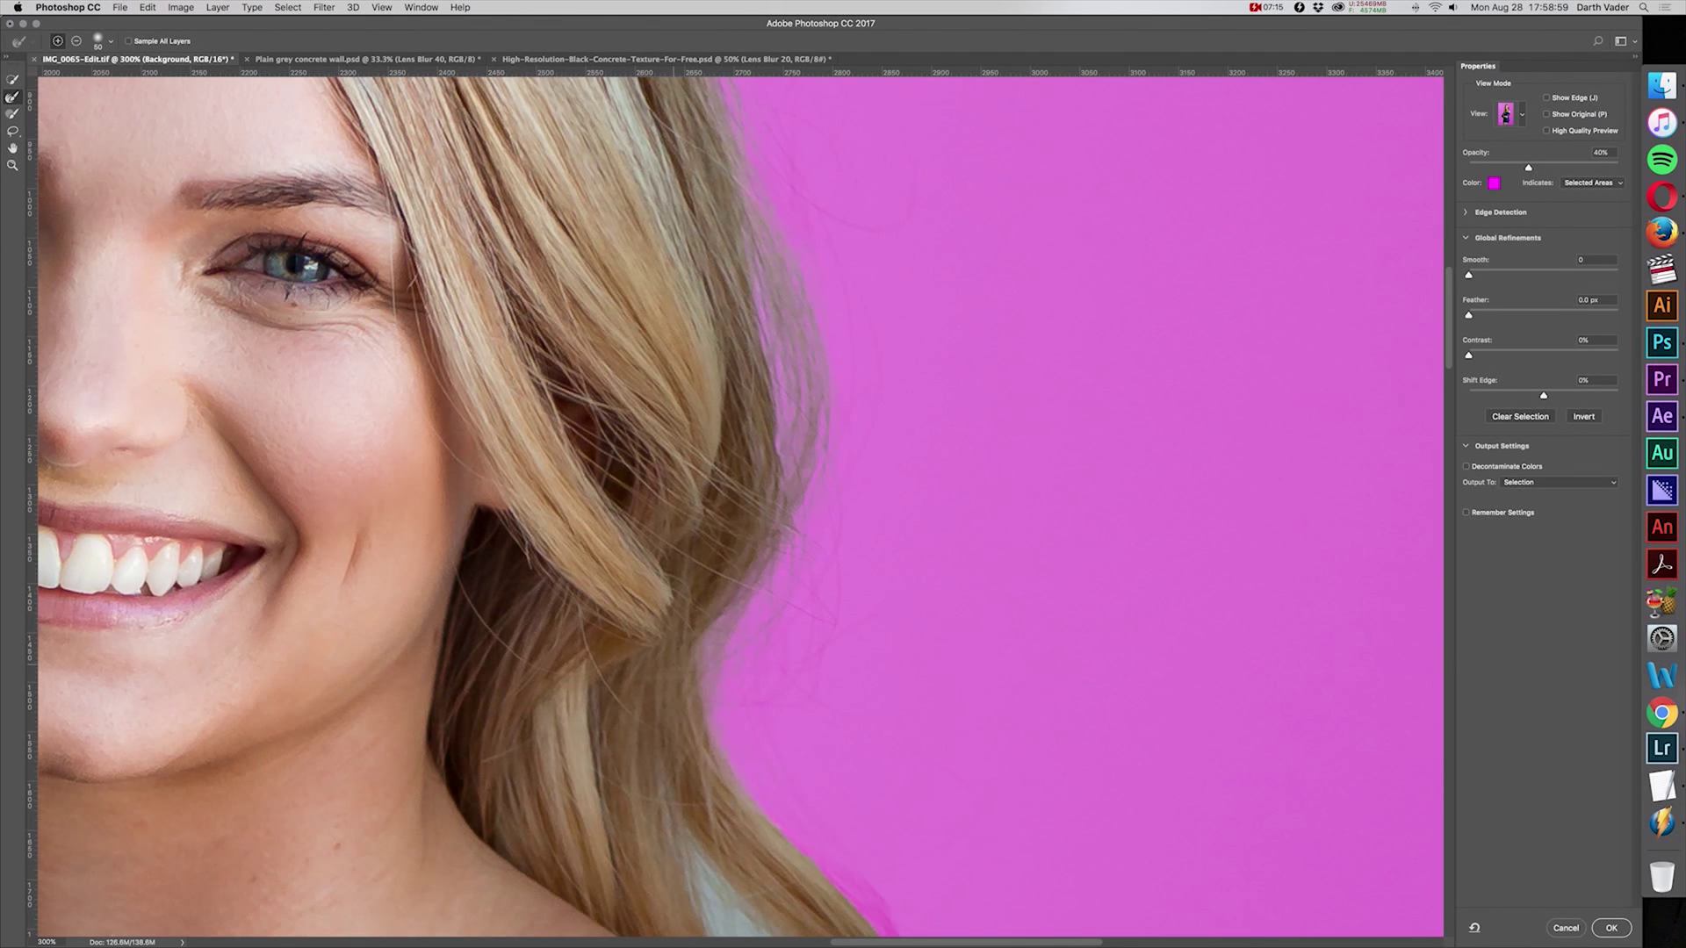
scroll(691, 716, "down", 3)
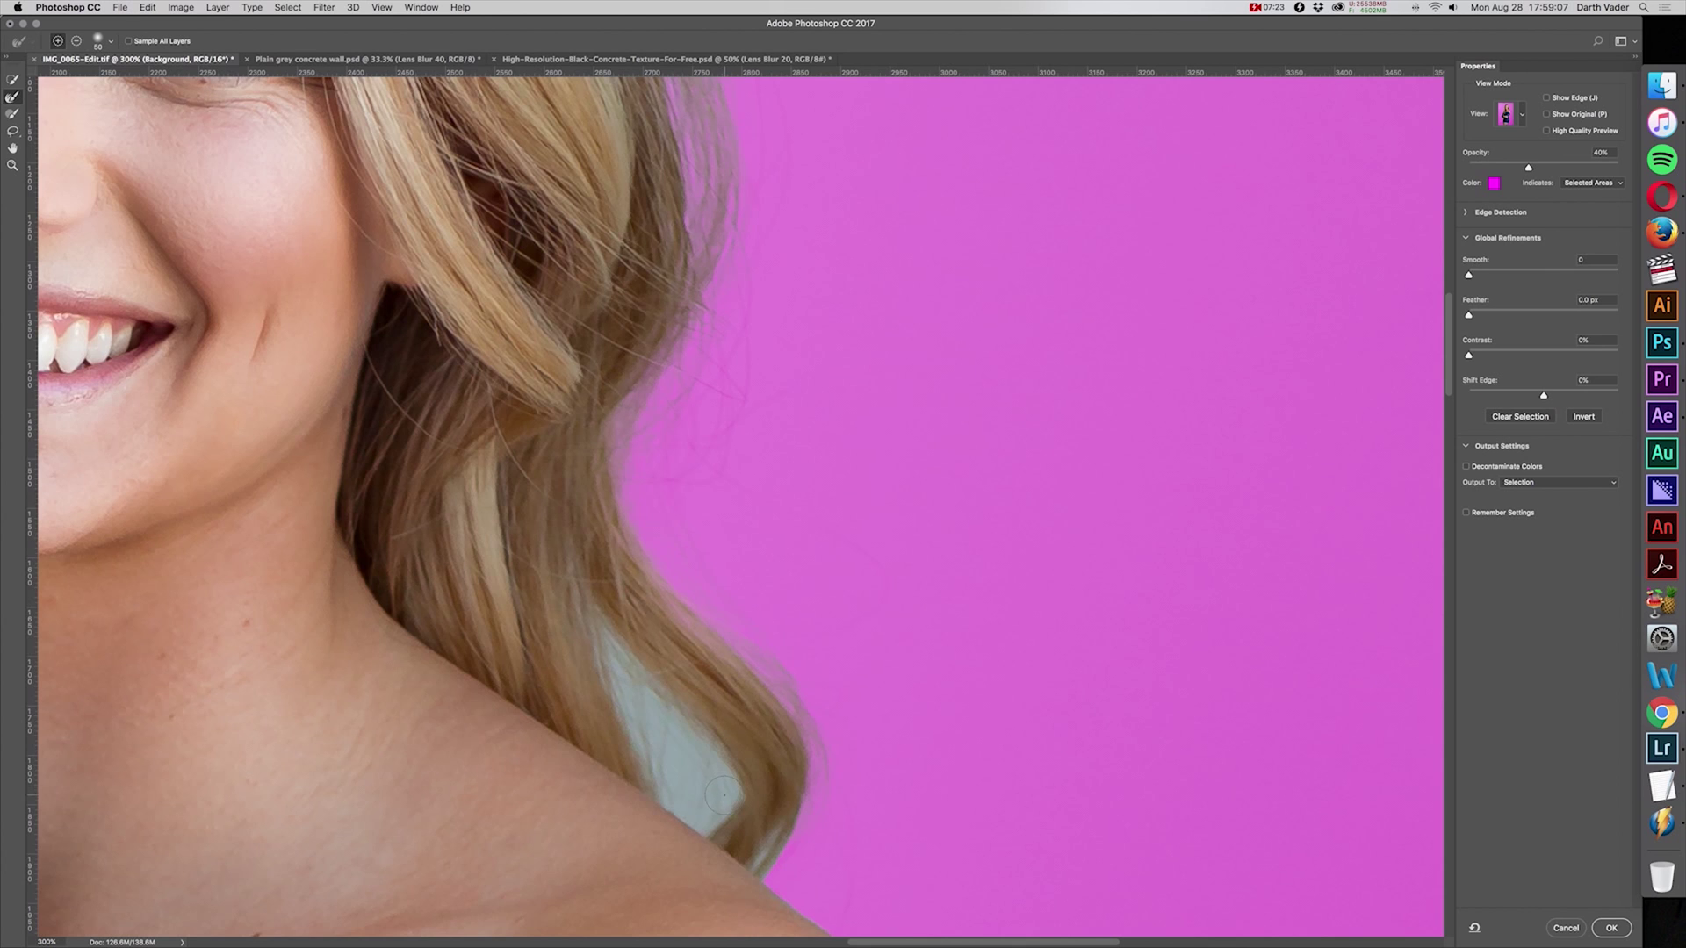
left_click_drag(657, 715, 616, 672)
left_click_drag(832, 832, 647, 457)
mouse_move(822, 761)
left_mouse_down()
mouse_move(832, 774)
mouse_move(788, 494)
left_mouse_up()
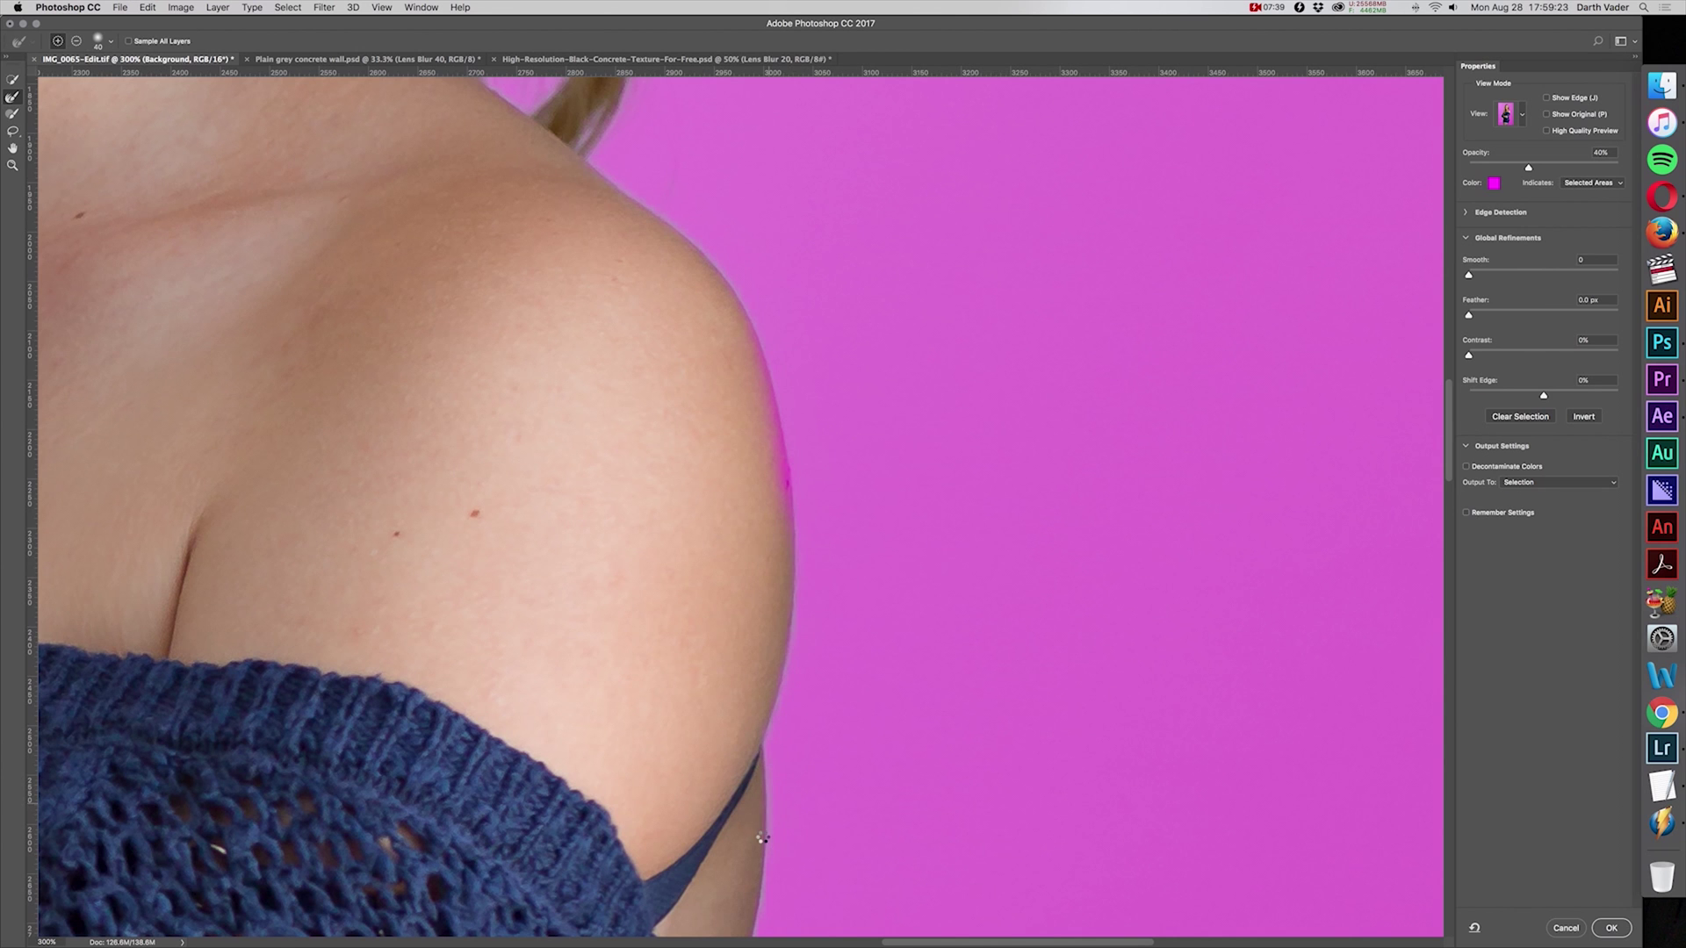
Step: Refine the selection edge along the upper arm, the knitted sleeve and the side of the sweater at the waist
scroll(826, 715, "down", 10)
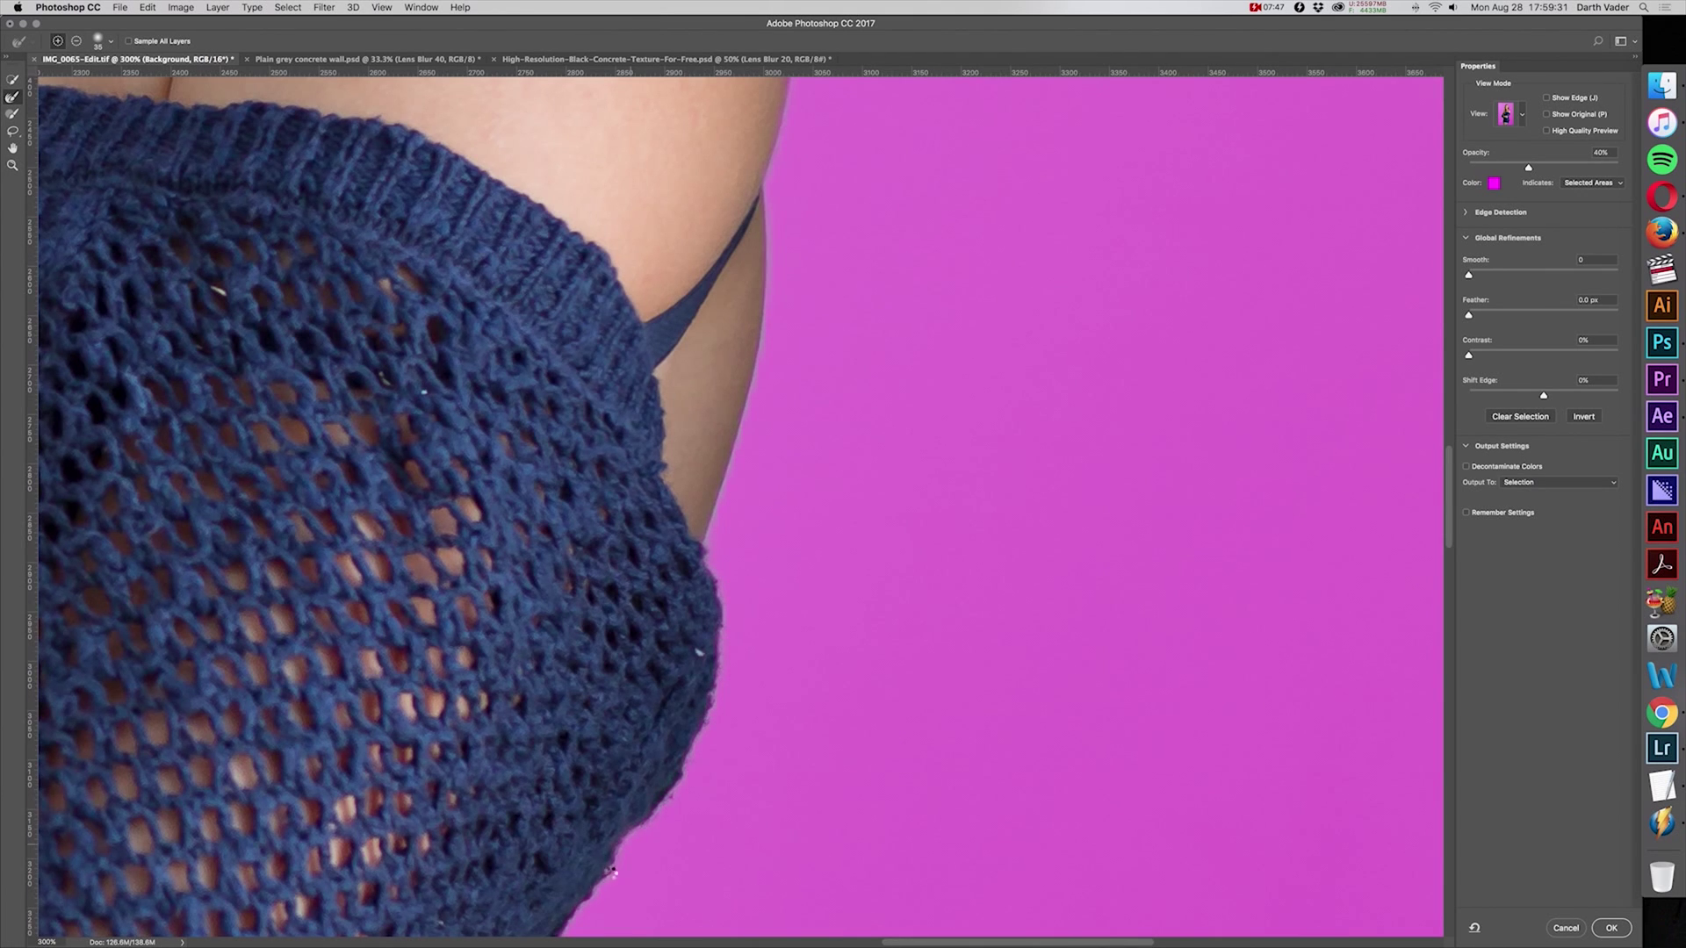
mouse_move(632, 745)
left_mouse_down()
mouse_move(749, 356)
mouse_move(793, 269)
left_mouse_up()
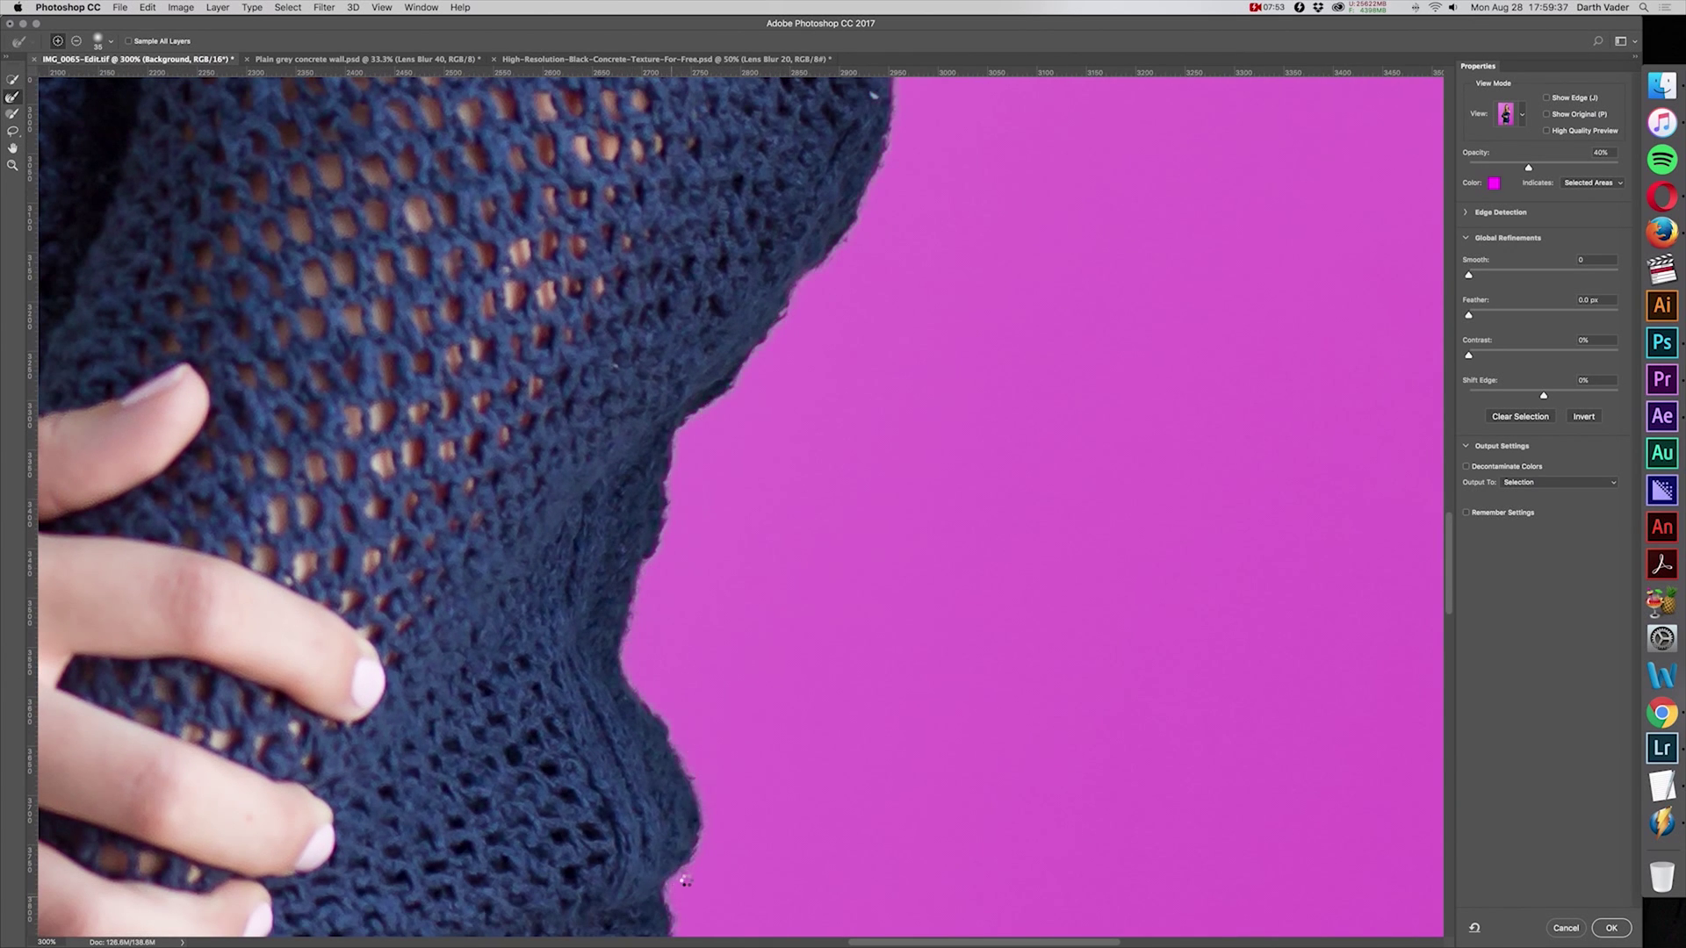
left_click_drag(682, 877, 685, 182)
left_click_drag(764, 825, 662, 303)
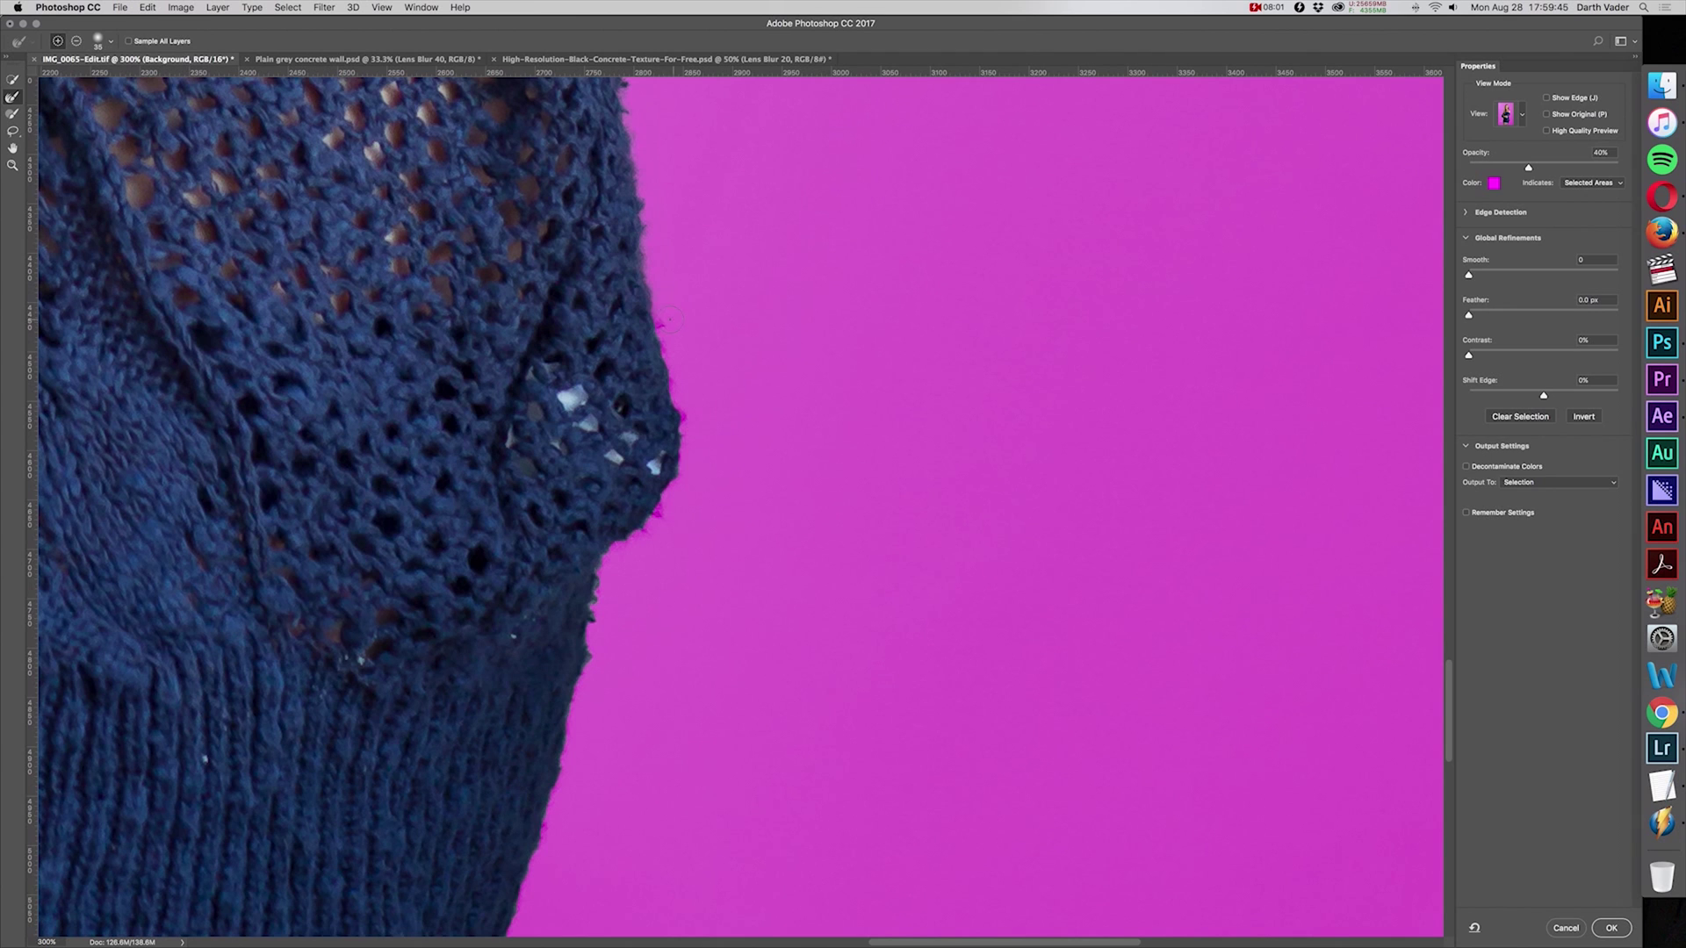
Step: Refine the selection around the sweater's lower bulge, its ribbed hem and the outer edge of the thigh
left_click_drag(656, 296, 674, 501)
left_click_drag(551, 801, 760, 279)
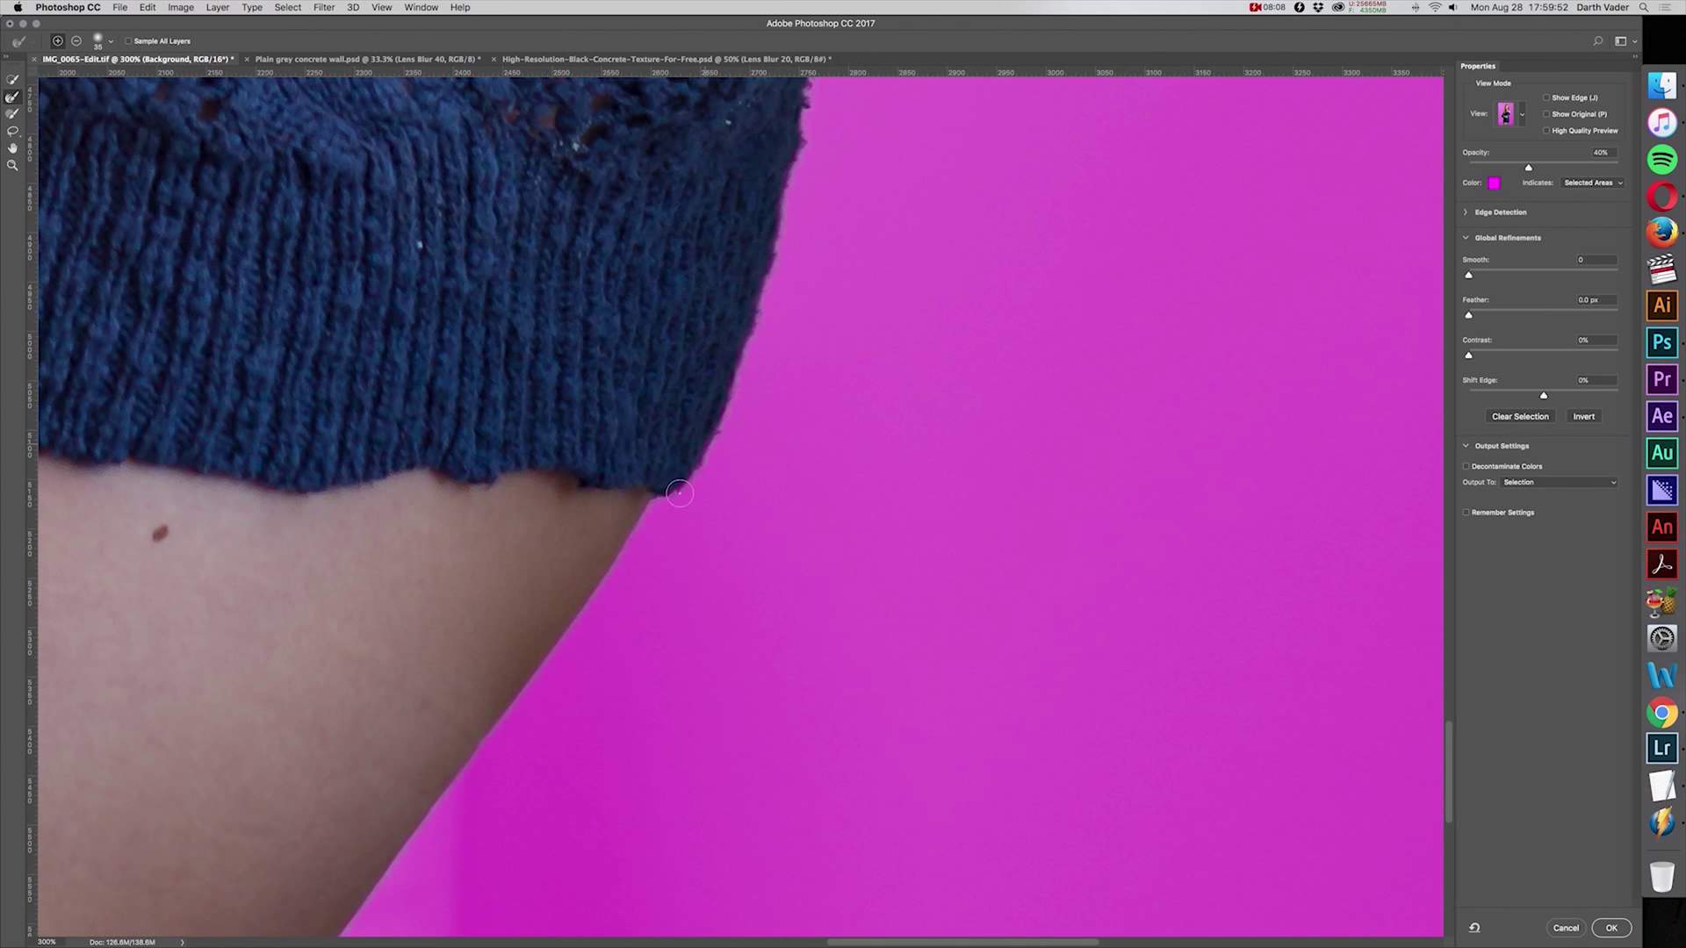
left_click_drag(689, 471, 888, 246)
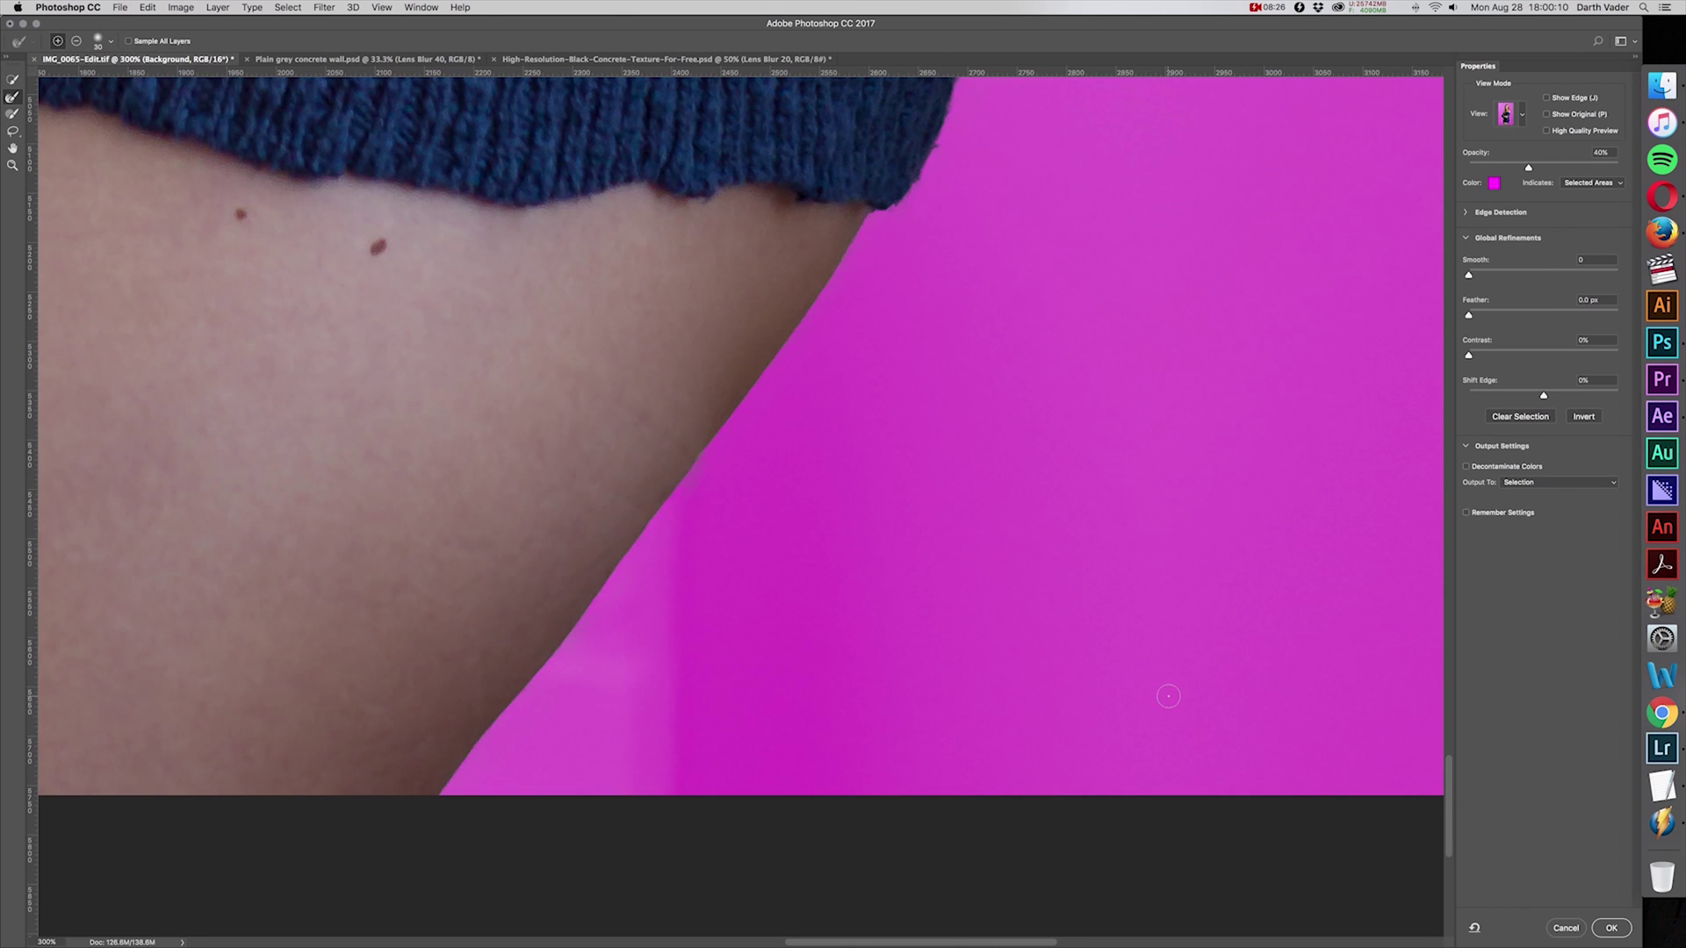
Step: Apply the refined edges as a selection and save that selection under the name Figure
key("super+0")
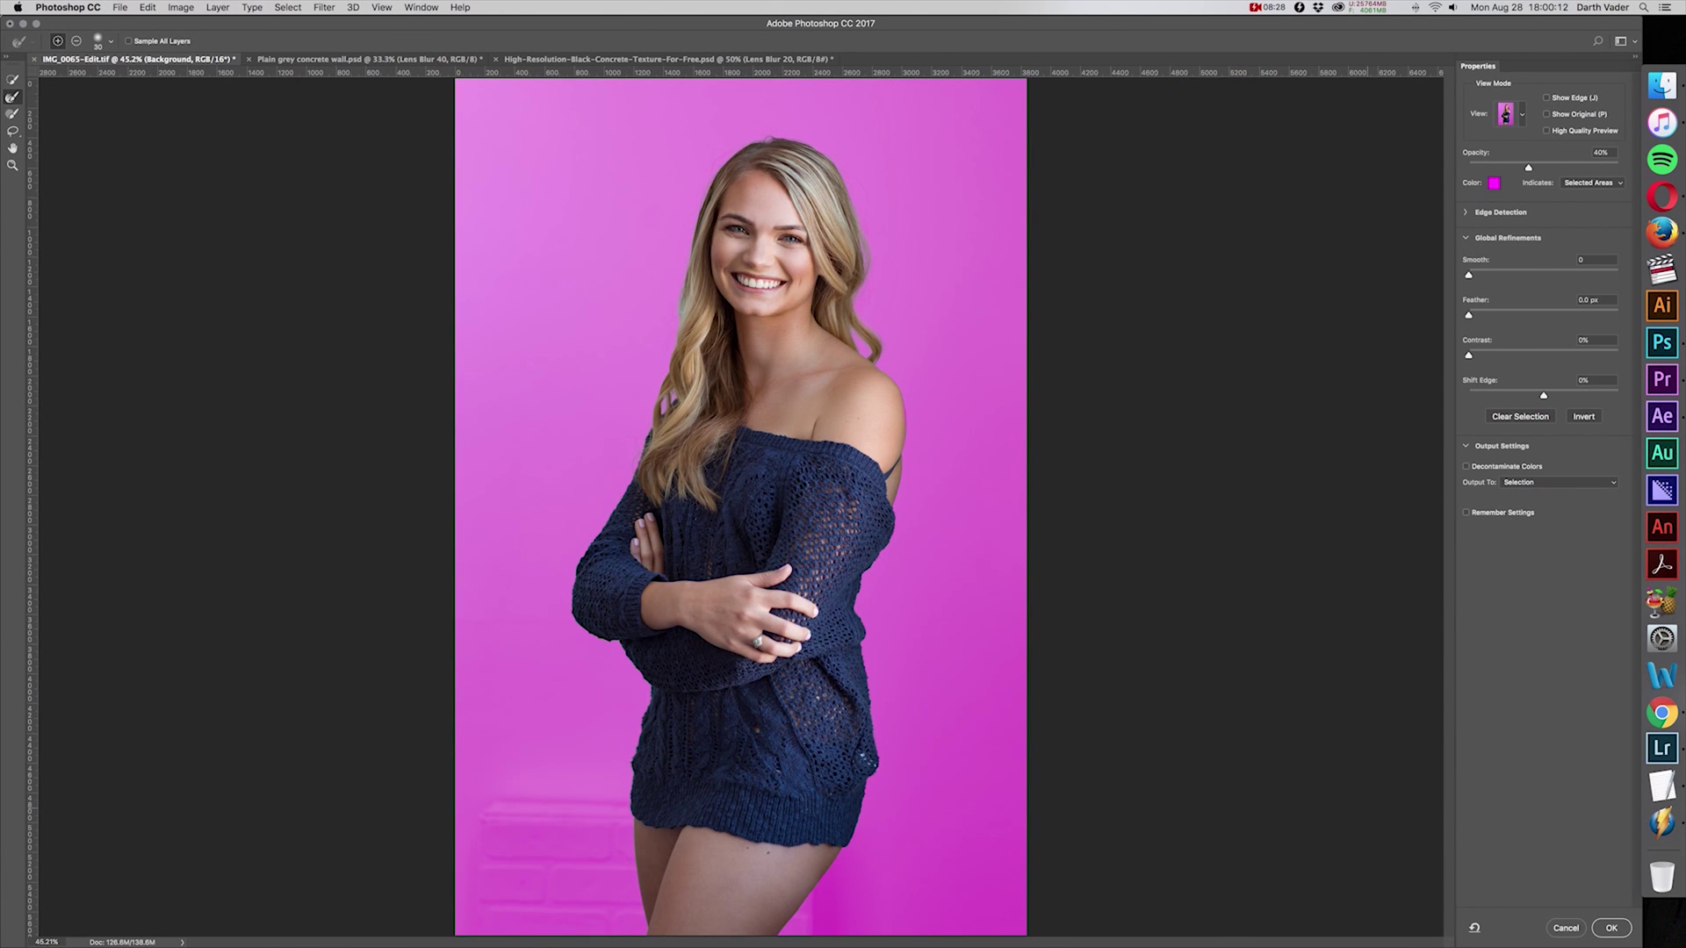
left_click(1608, 928)
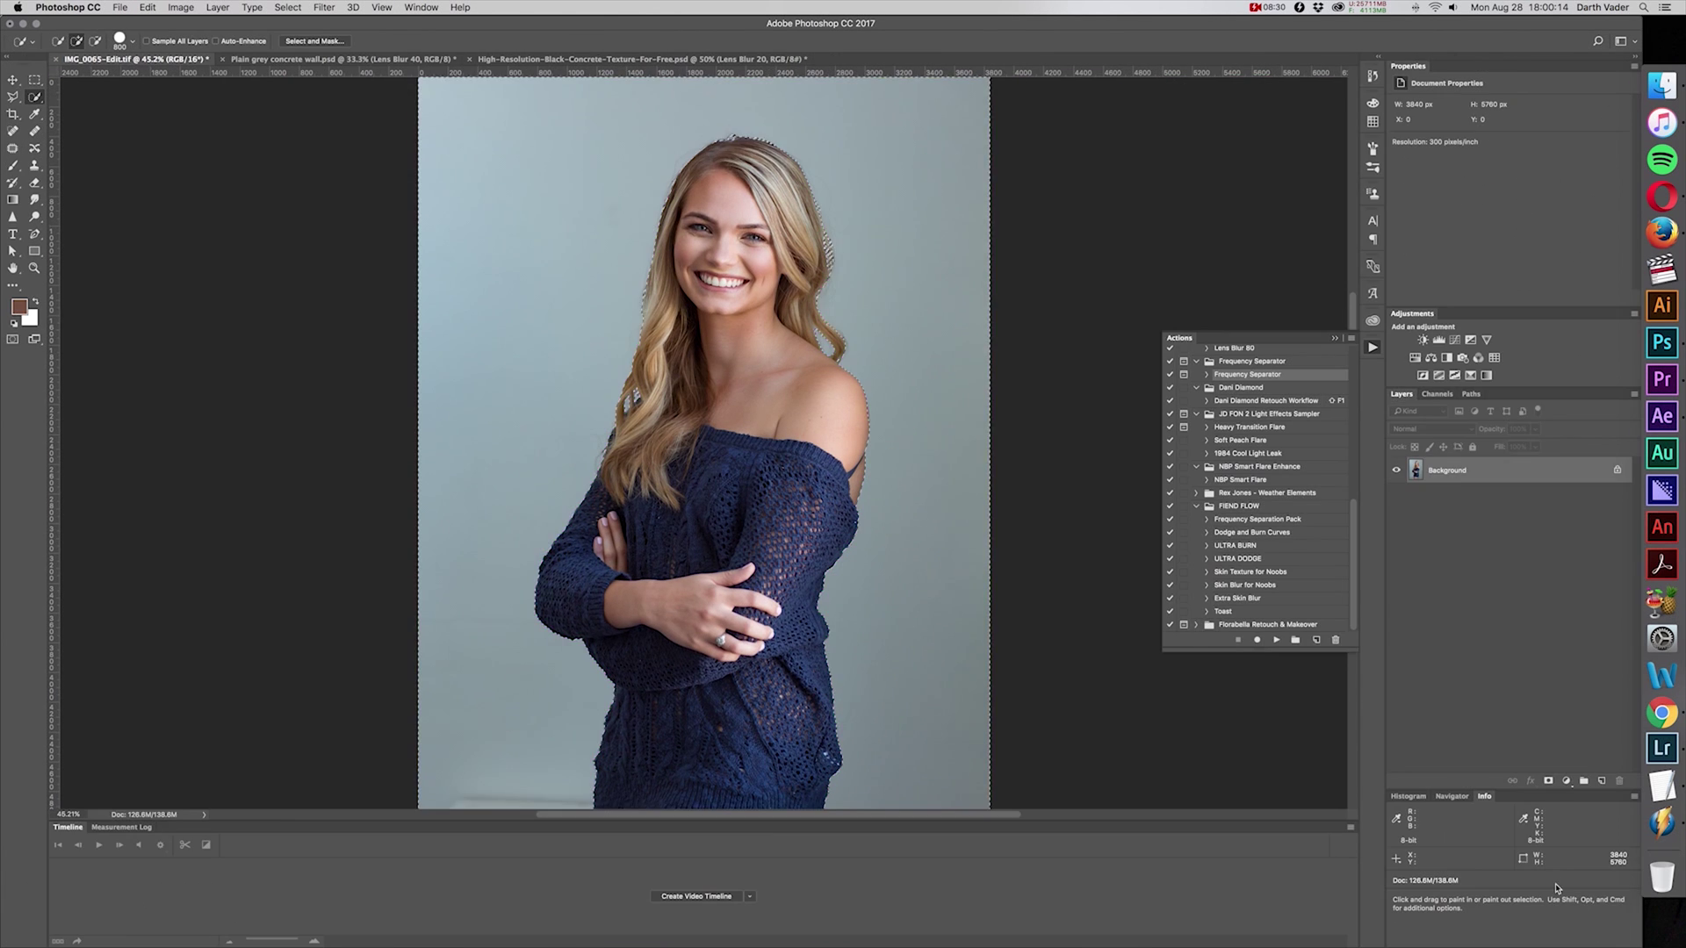
left_click(303, 5)
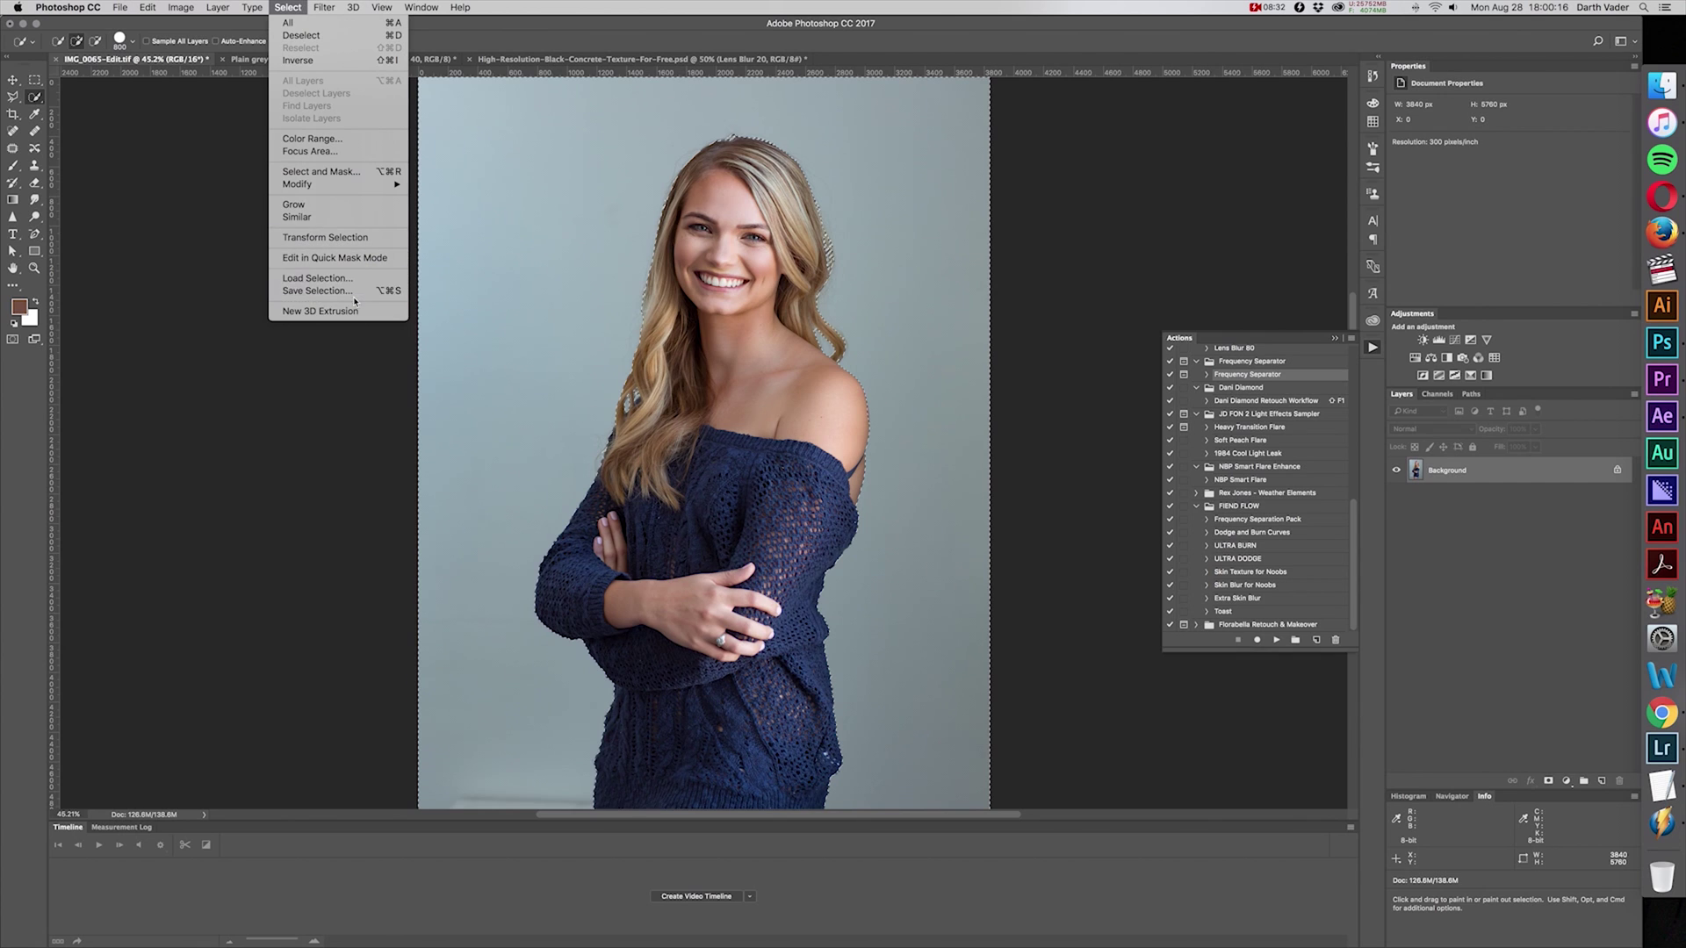
left_click(303, 297)
type("Figure")
key("Return")
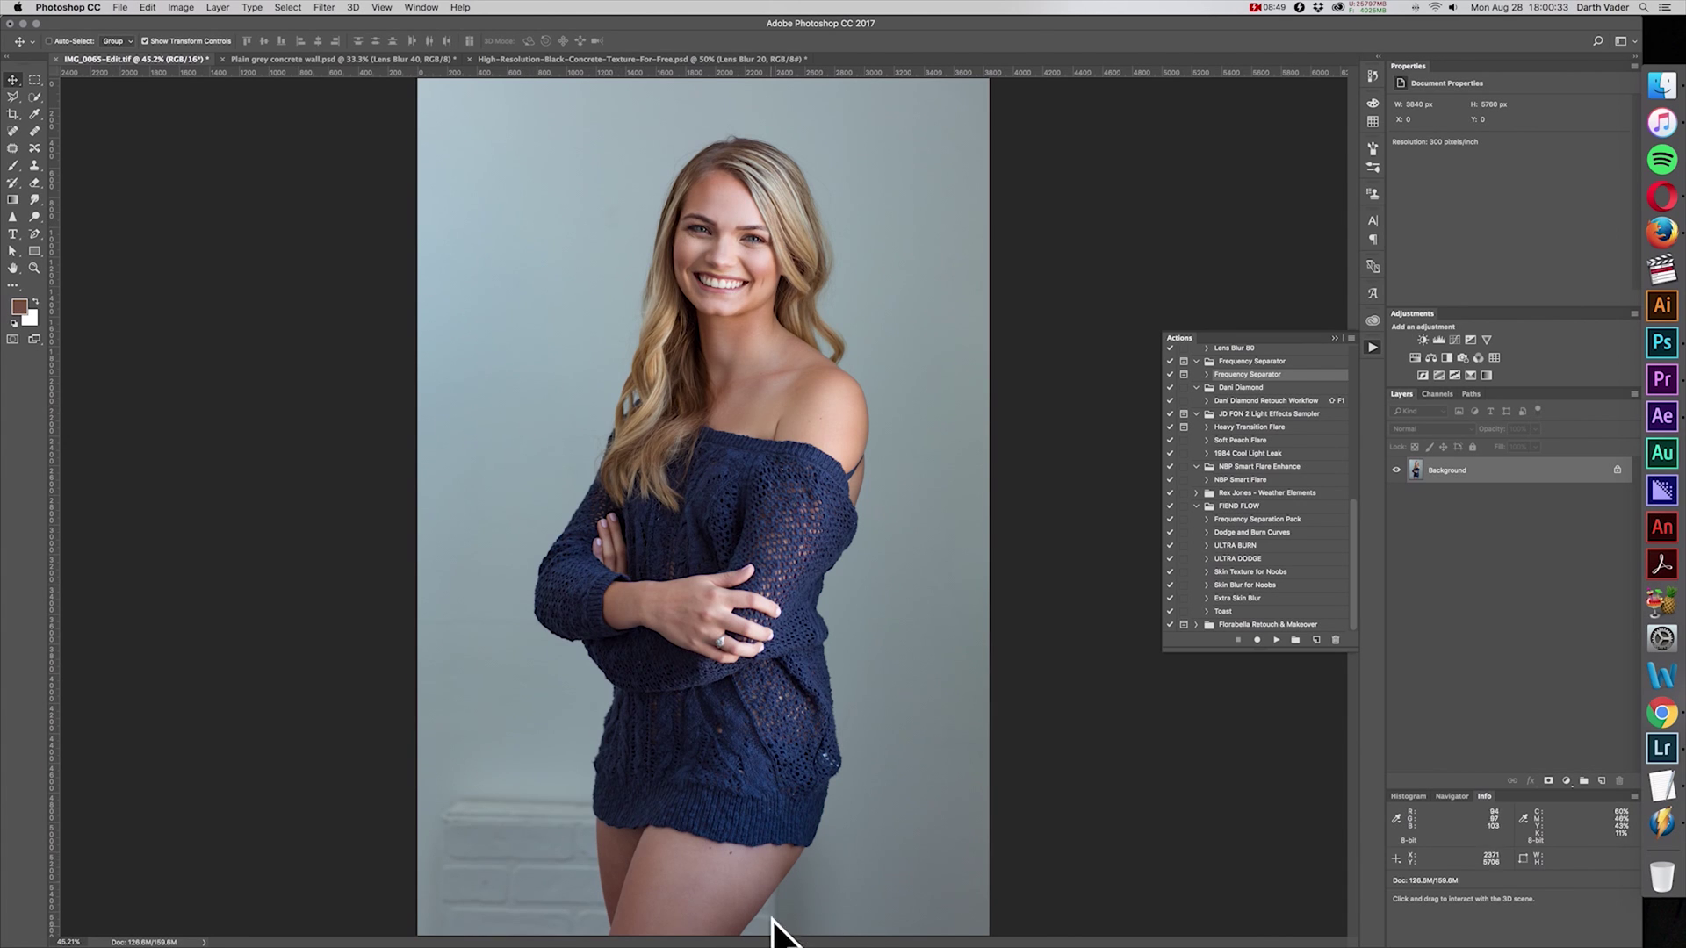
Step: Duplicate the Background layer
key("super+minus")
right_click(1440, 474)
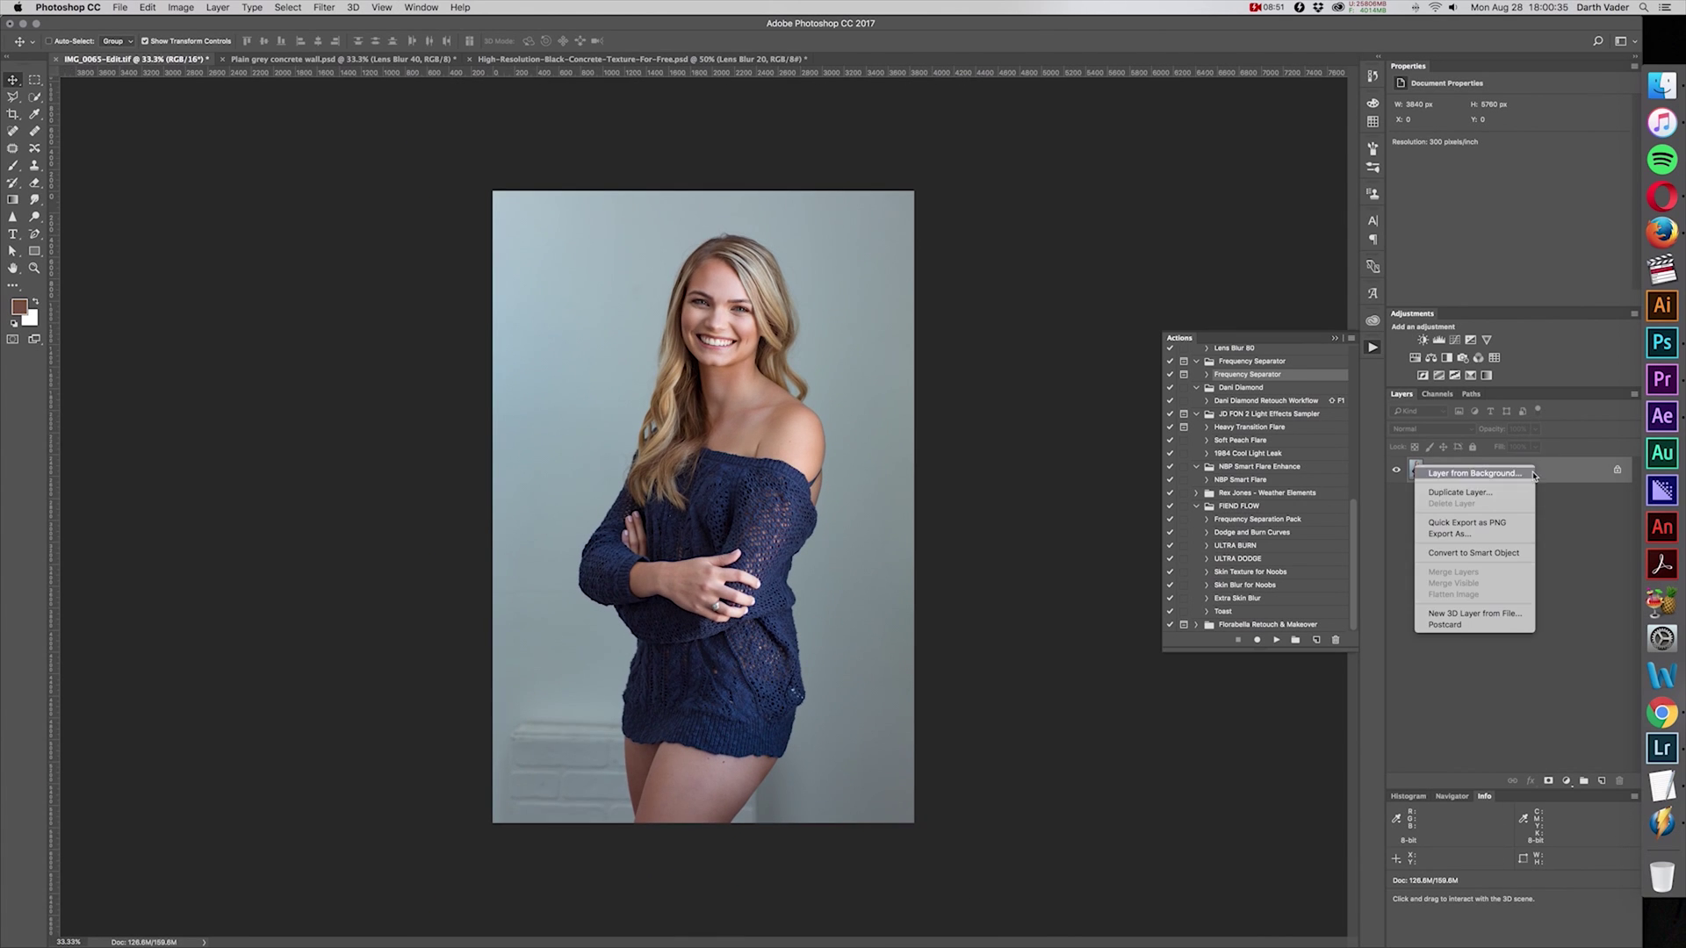
left_click(1457, 488)
key("Return")
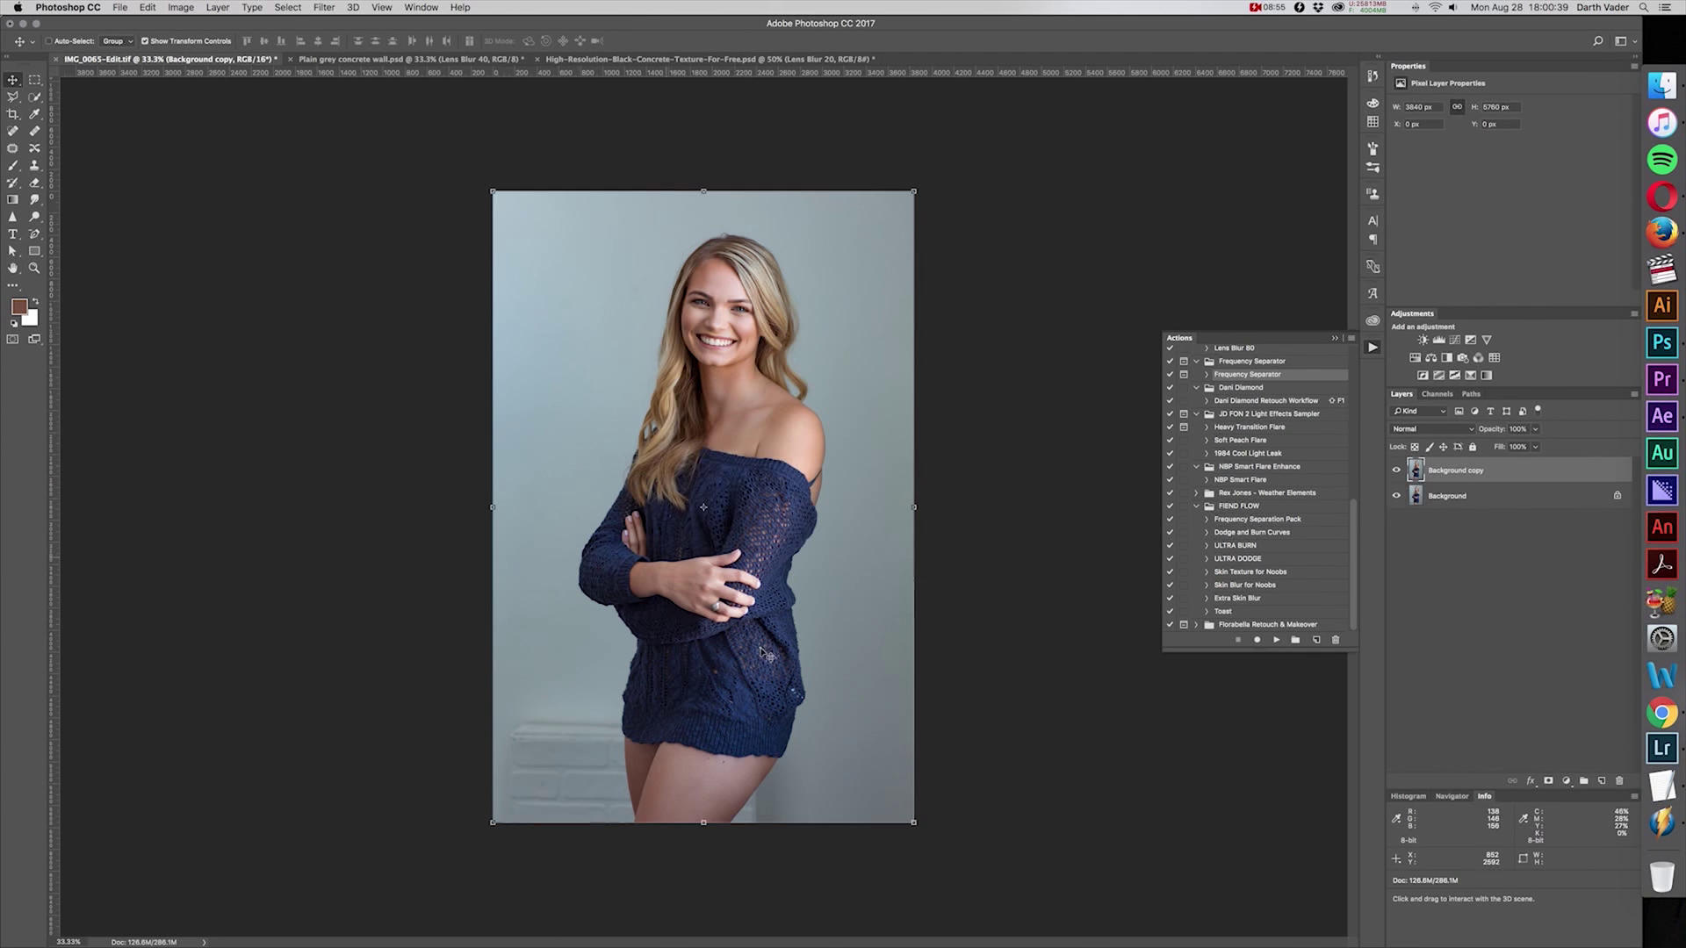
Step: Clone clean wall over the vertical wall edge beside the thigh with a larger Clone Stamp brush, letting it overlap the leg
key("super+plus")
key("super+plus")
left_click_drag(865, 878, 630, 496)
key("s")
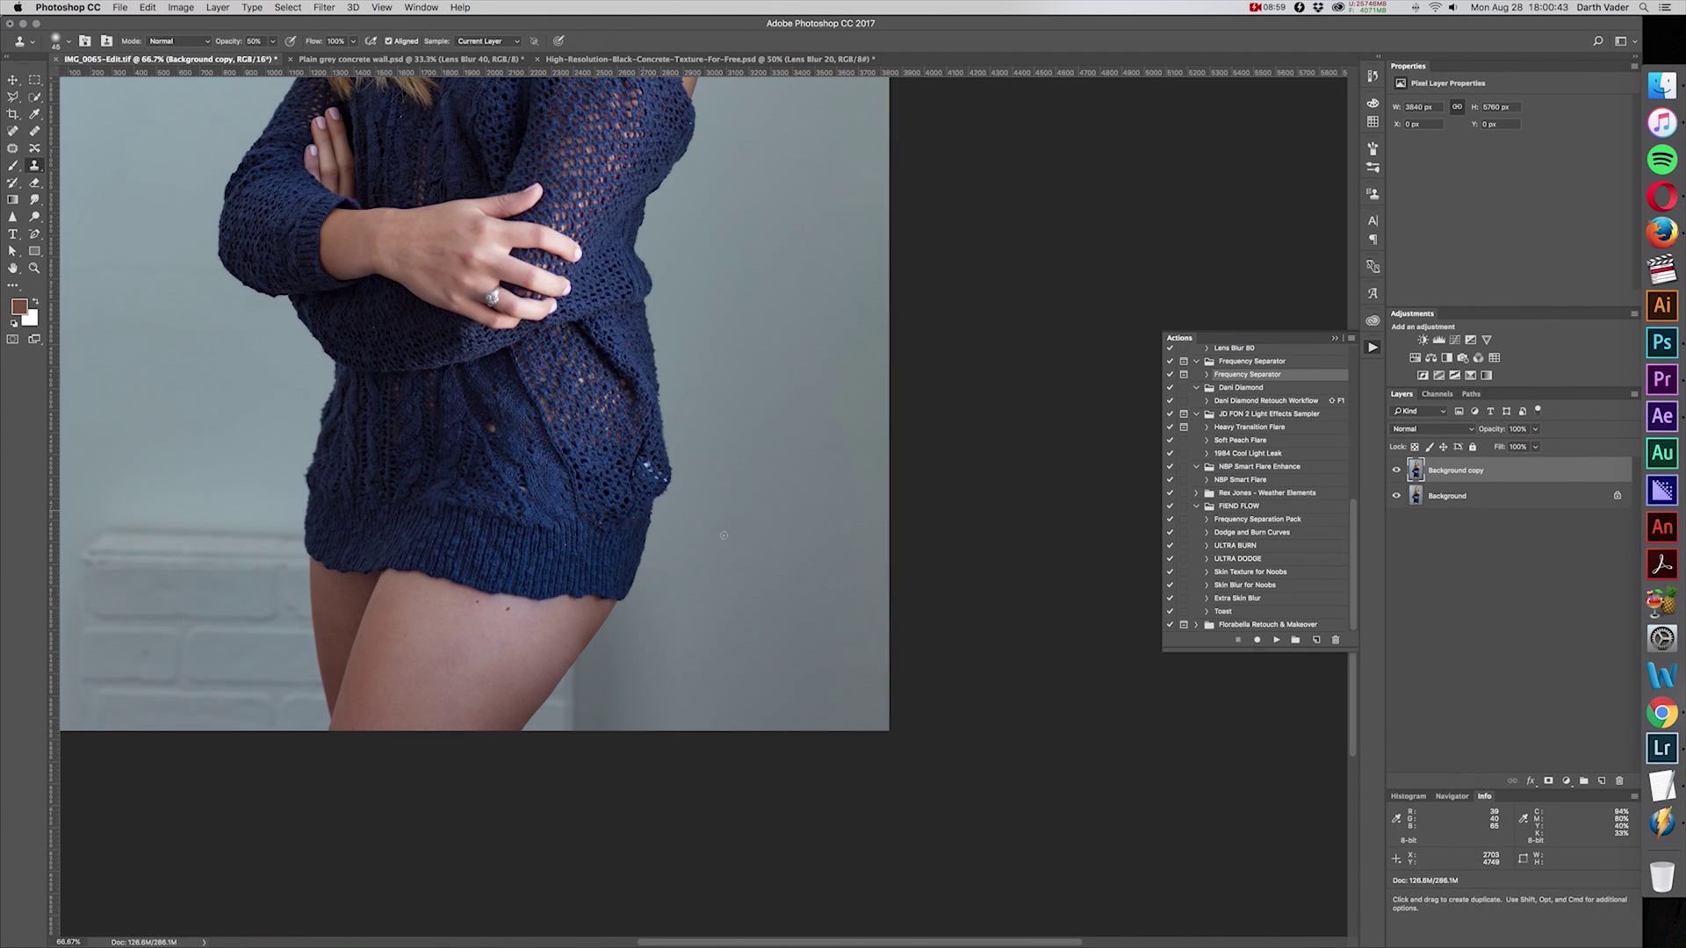
key("bracketright")
left_click(771, 606, "alt")
left_click_drag(547, 701, 572, 727)
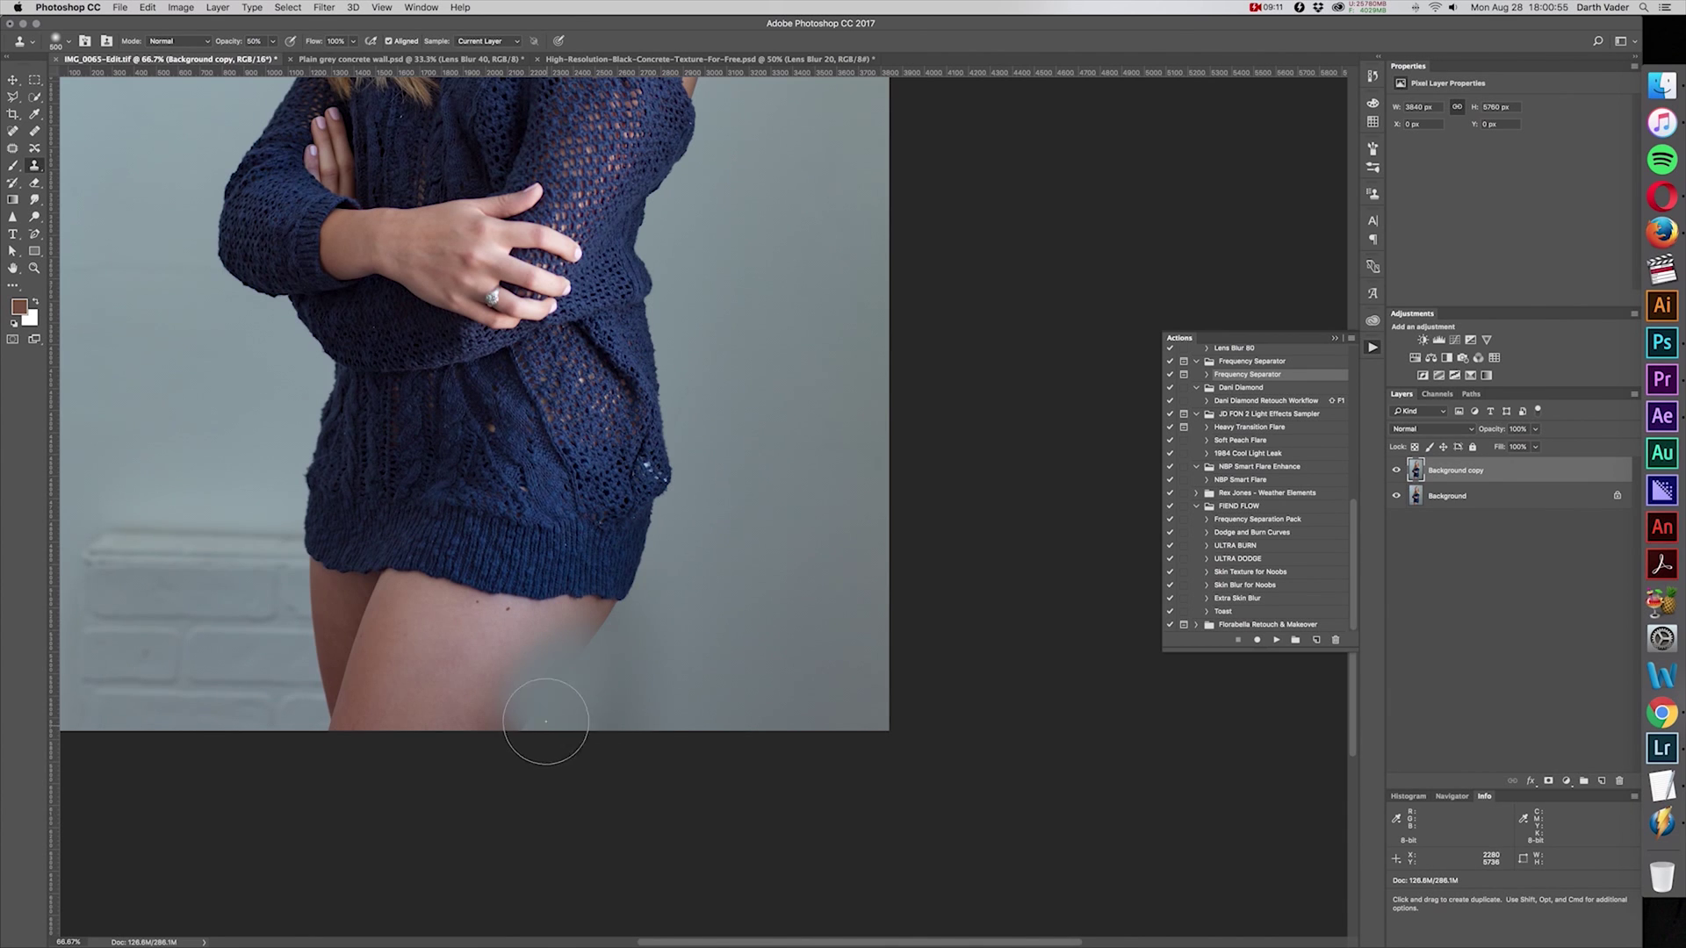
left_click(717, 592, "alt")
left_click_drag(625, 687, 600, 729)
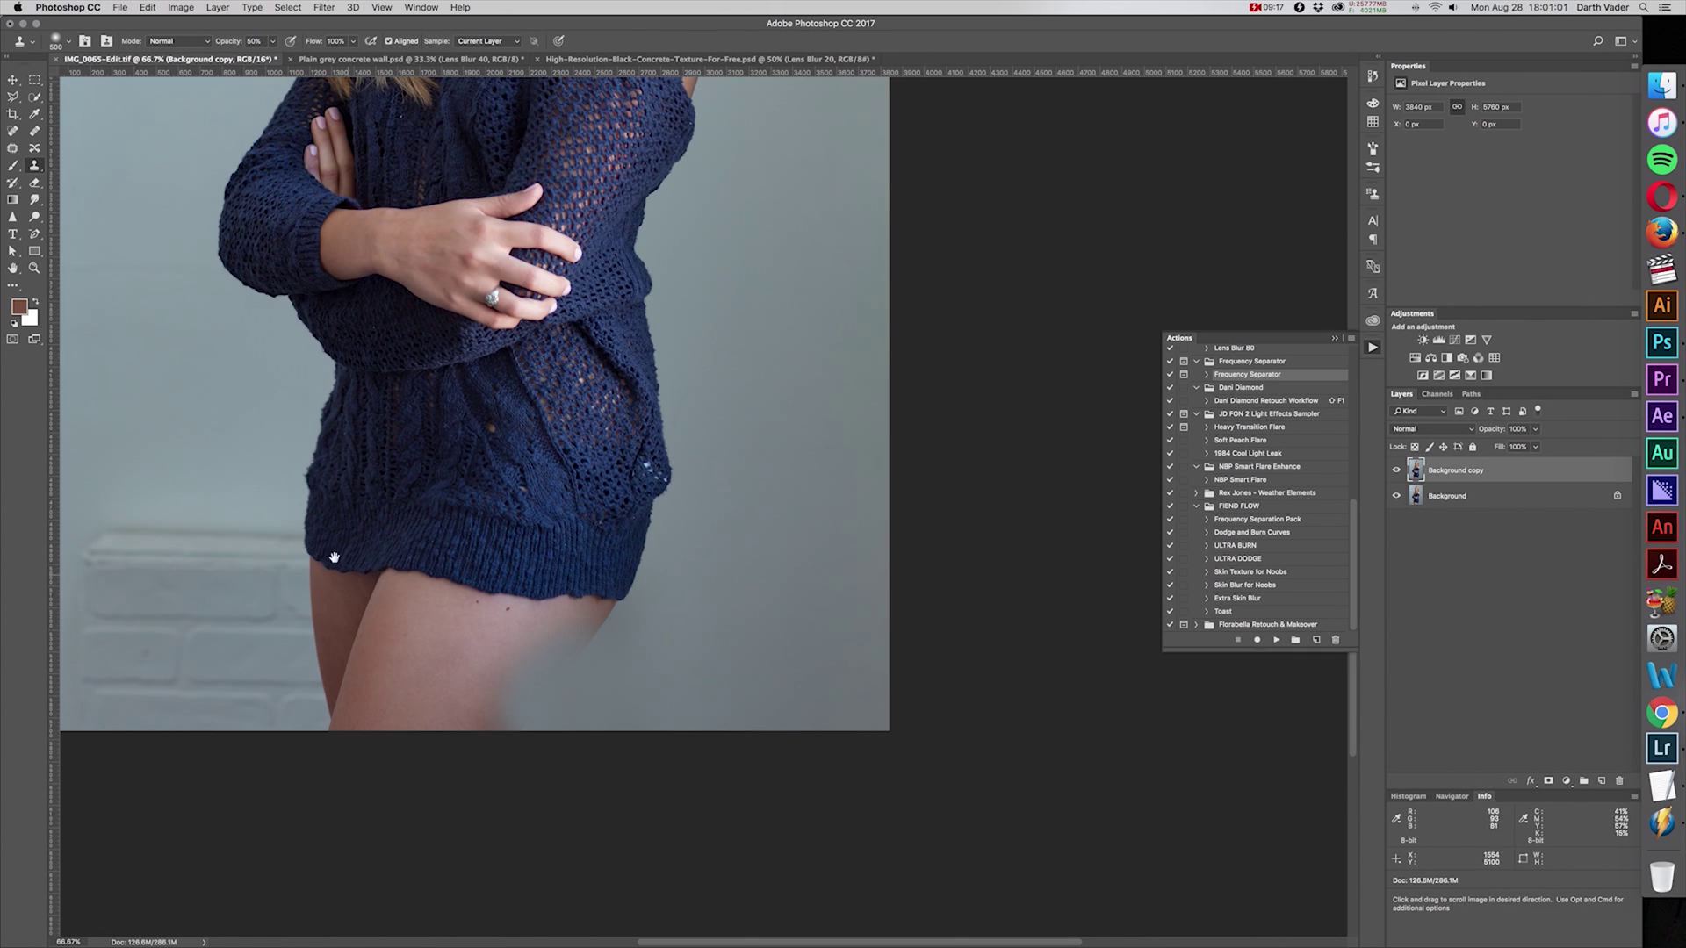
Step: Clone smooth wall texture from above over the raised brickwork beside the legs, working from the image edge inward
left_click_drag(371, 554, 775, 582)
left_click_drag(599, 425, 626, 463)
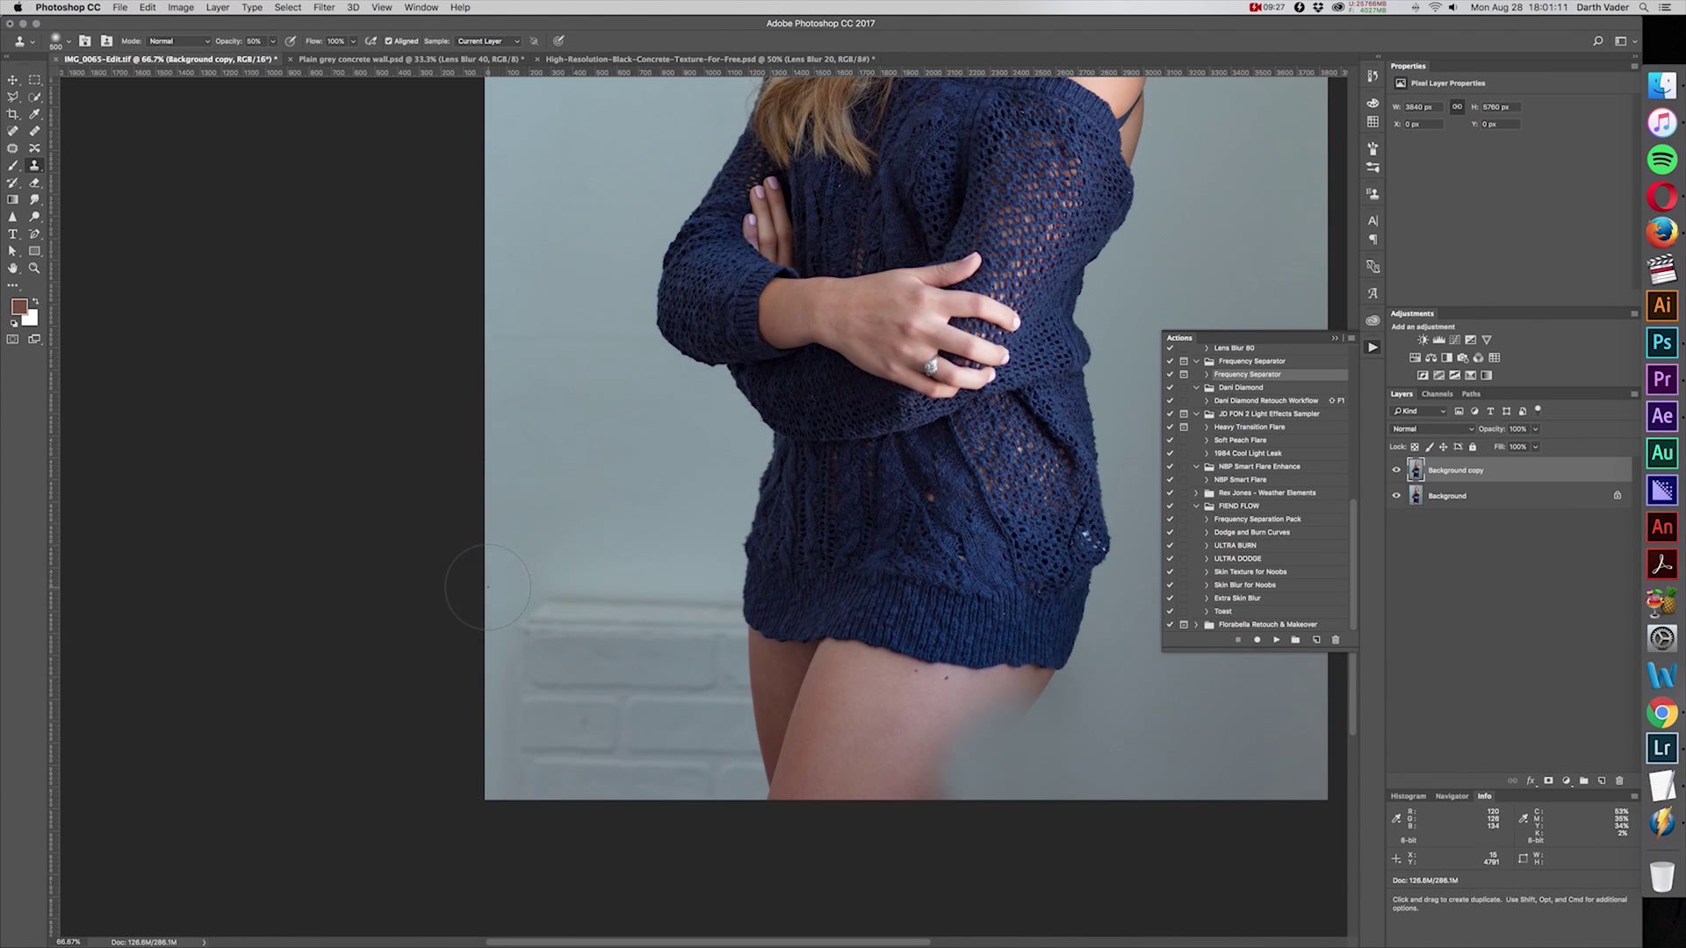
left_click(536, 632)
left_click(562, 654)
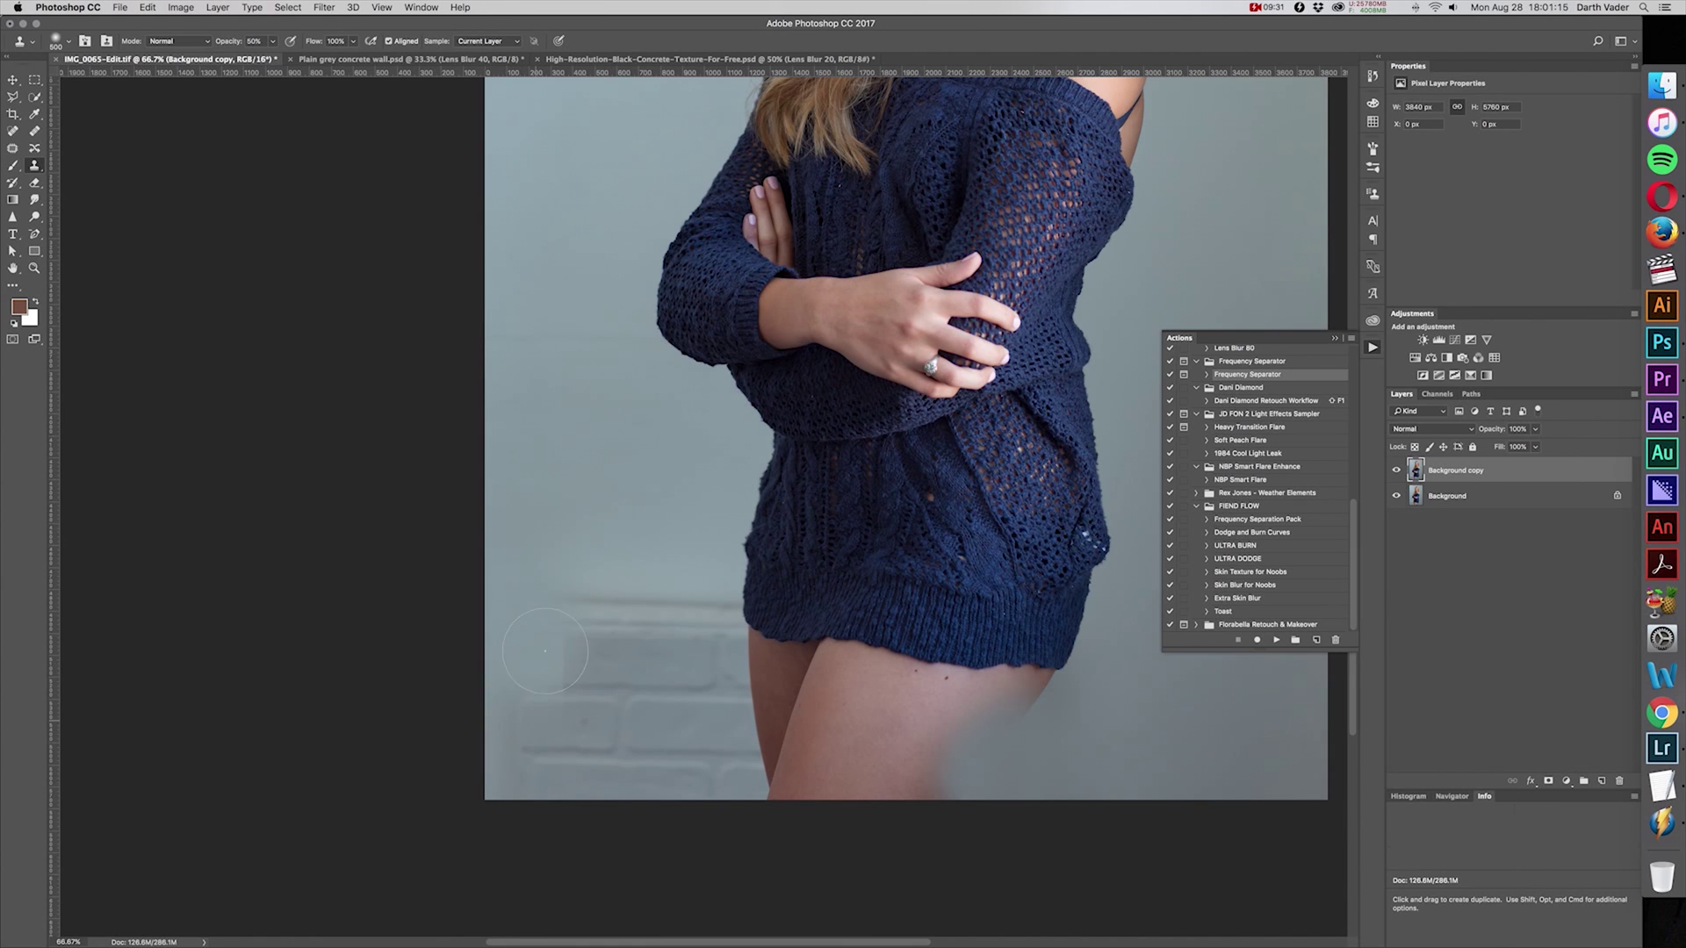
left_click(530, 753)
left_click(615, 630)
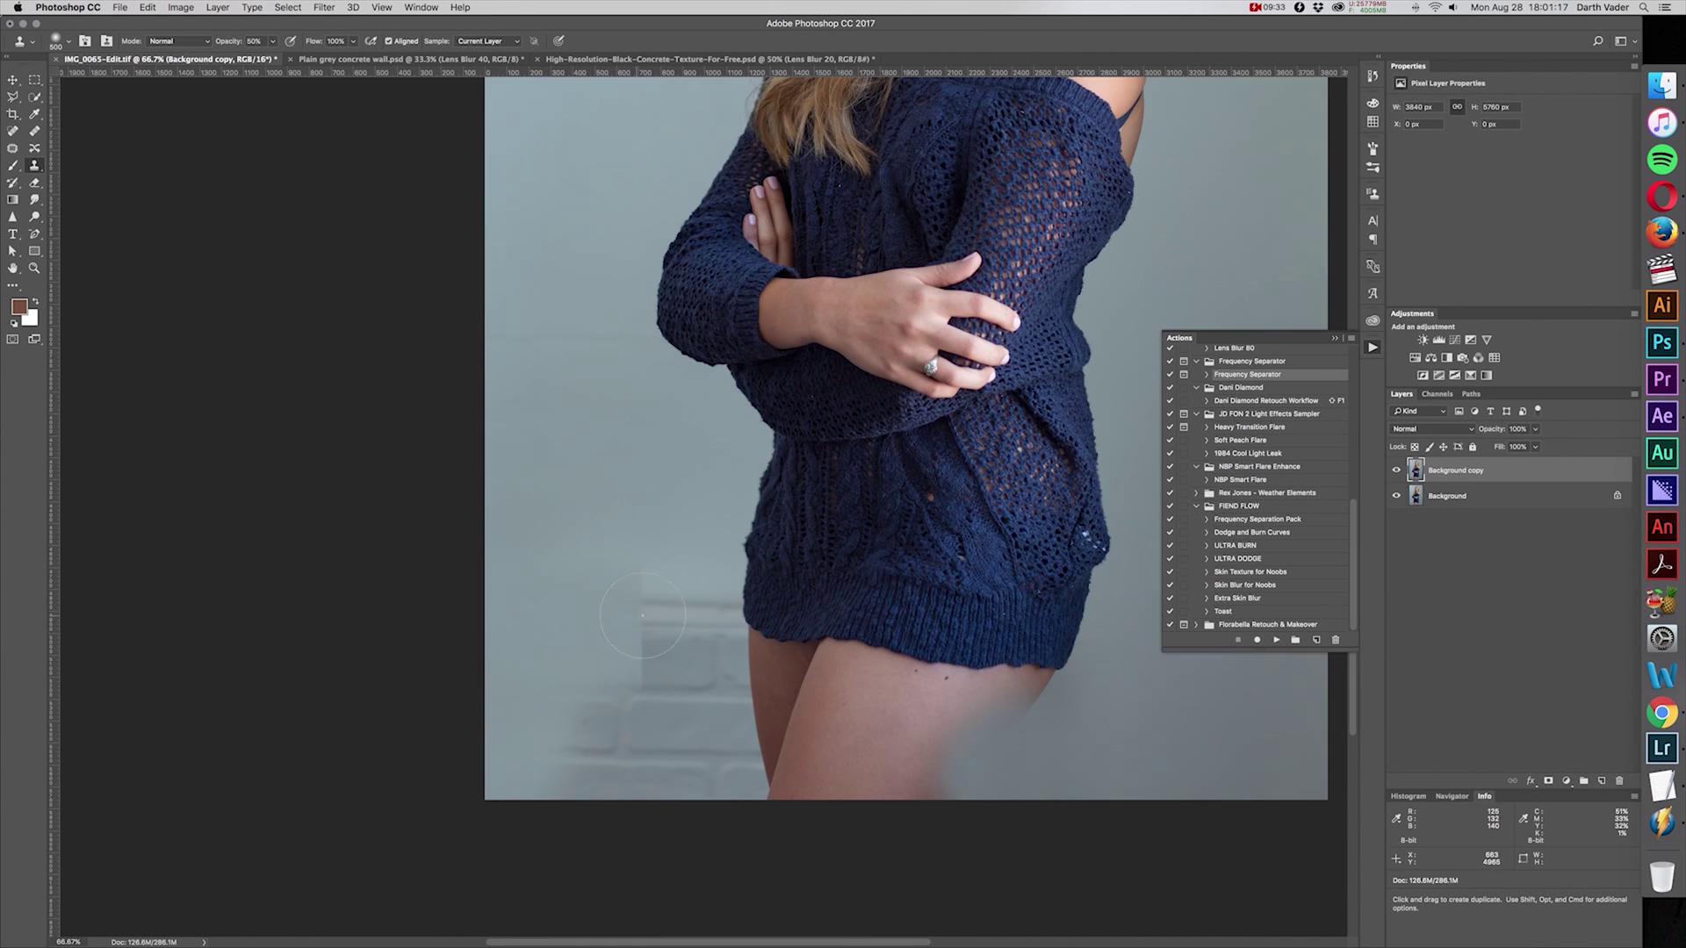
left_click(593, 732)
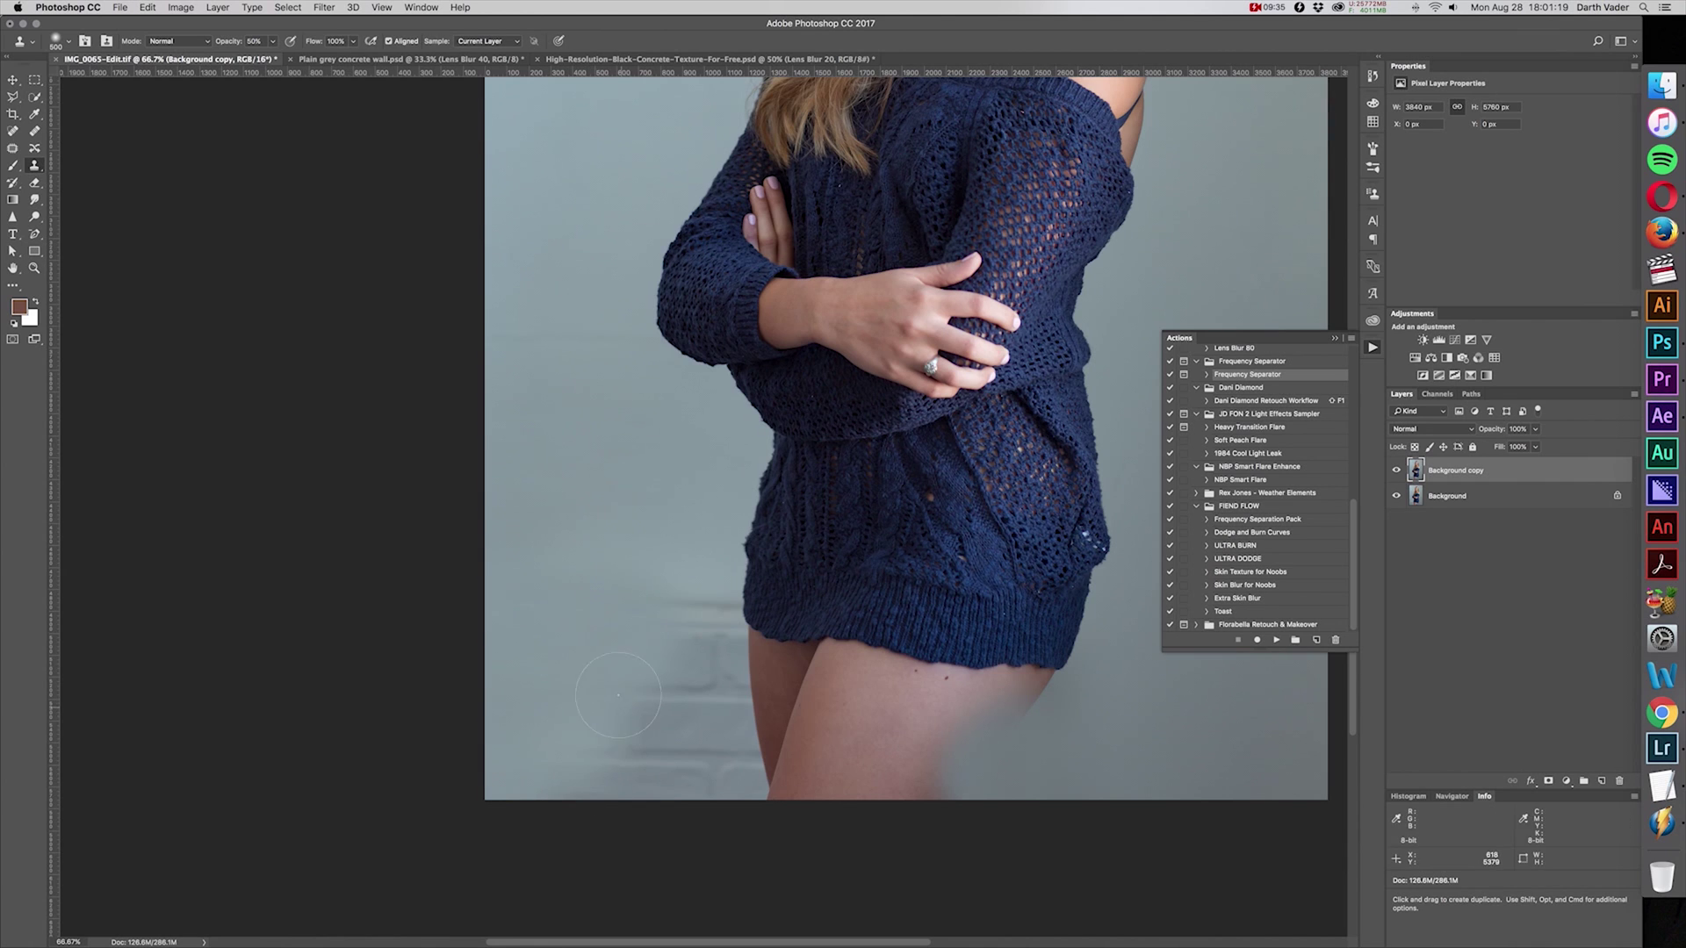
left_click(610, 750)
left_click(655, 629)
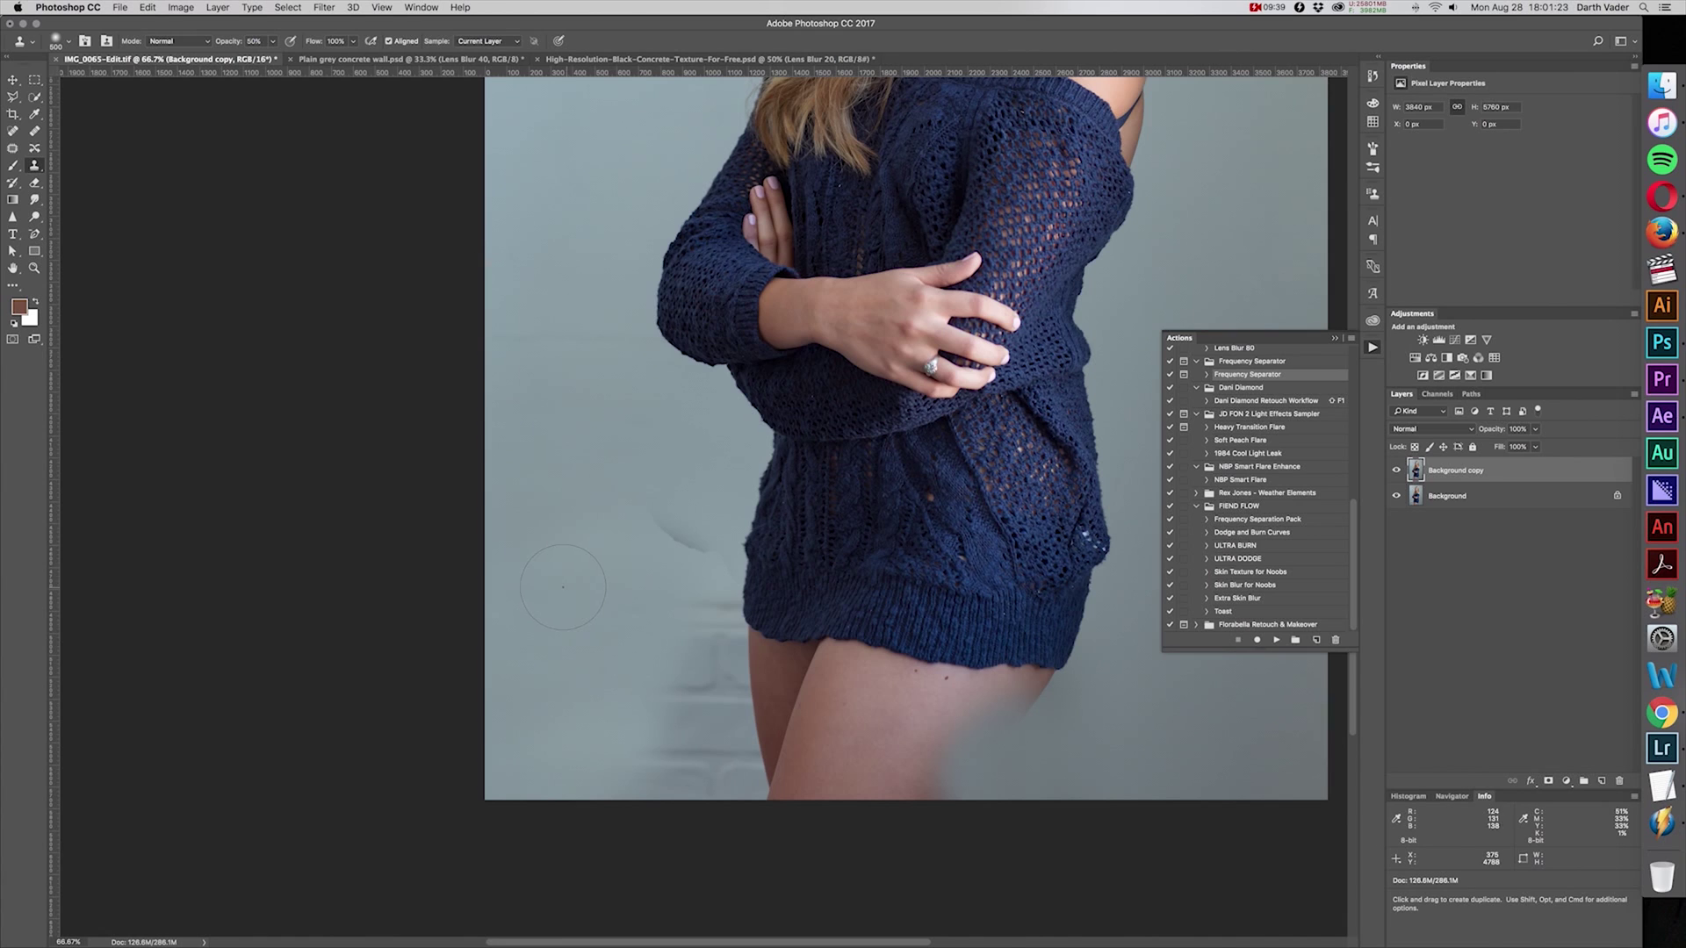
Step: Clone clean wall over the stray marks beside the sweater's lower edge, overlapping the edge of the sweater
left_click(683, 530)
left_click(733, 566)
left_click(733, 579)
left_click(737, 562)
left_click(755, 562)
left_click(760, 579)
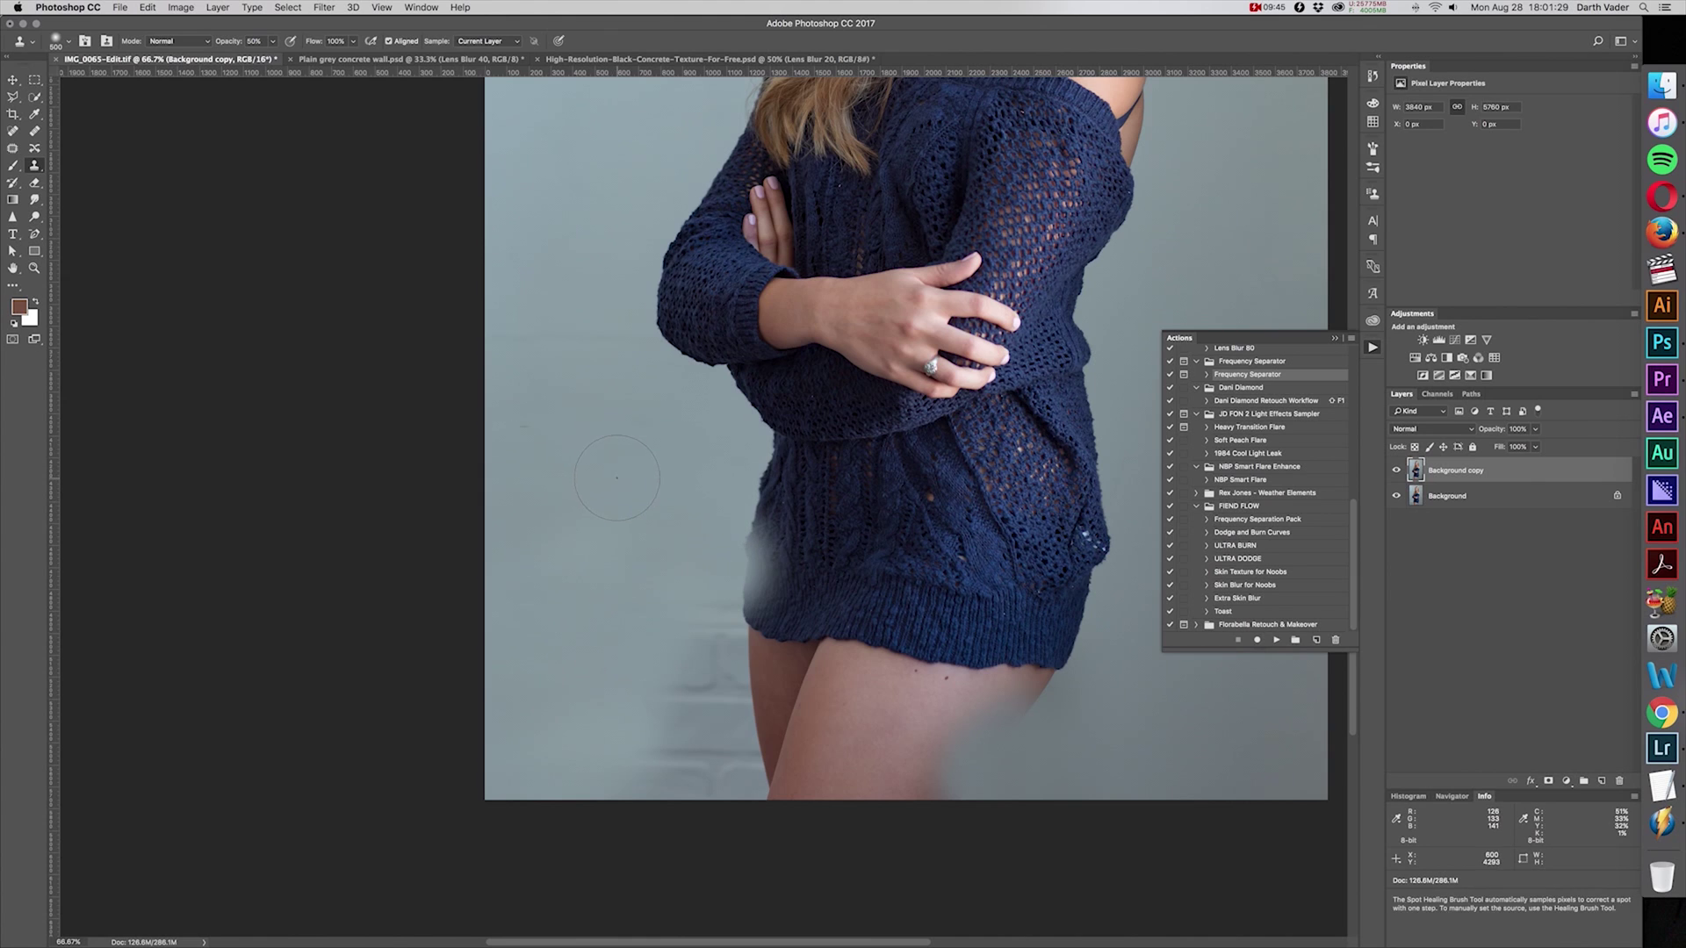
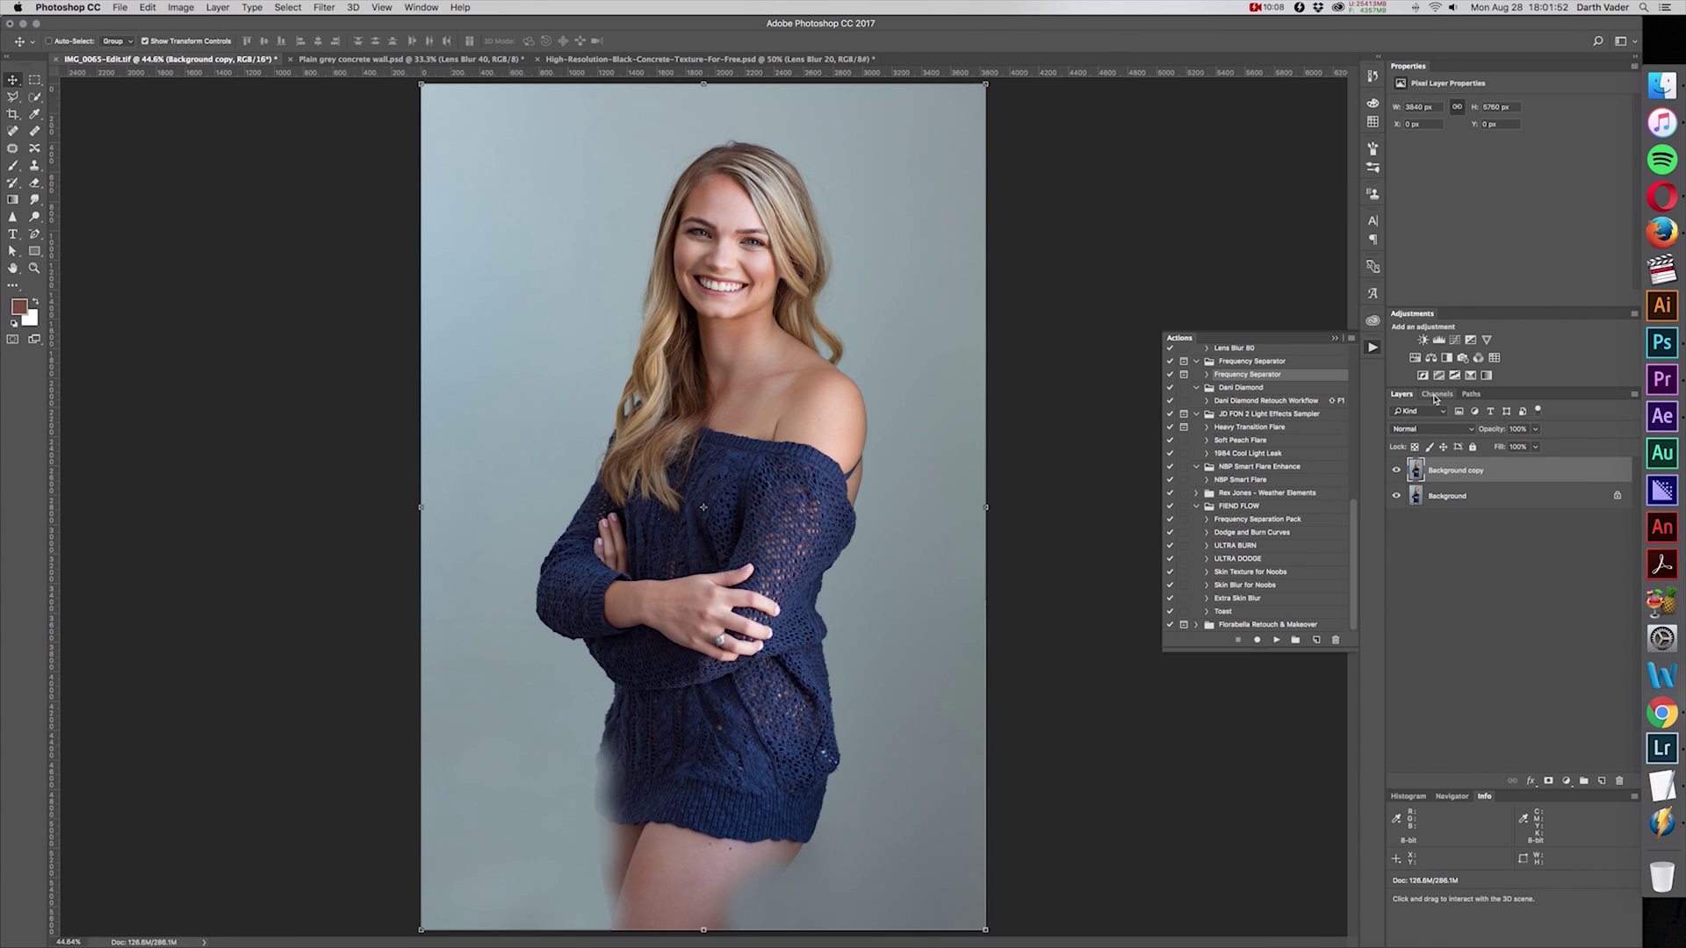
Step: Load the saved Figure channel as a selection and return to the RGB composite with the duplicate layer active
left_click(1435, 396)
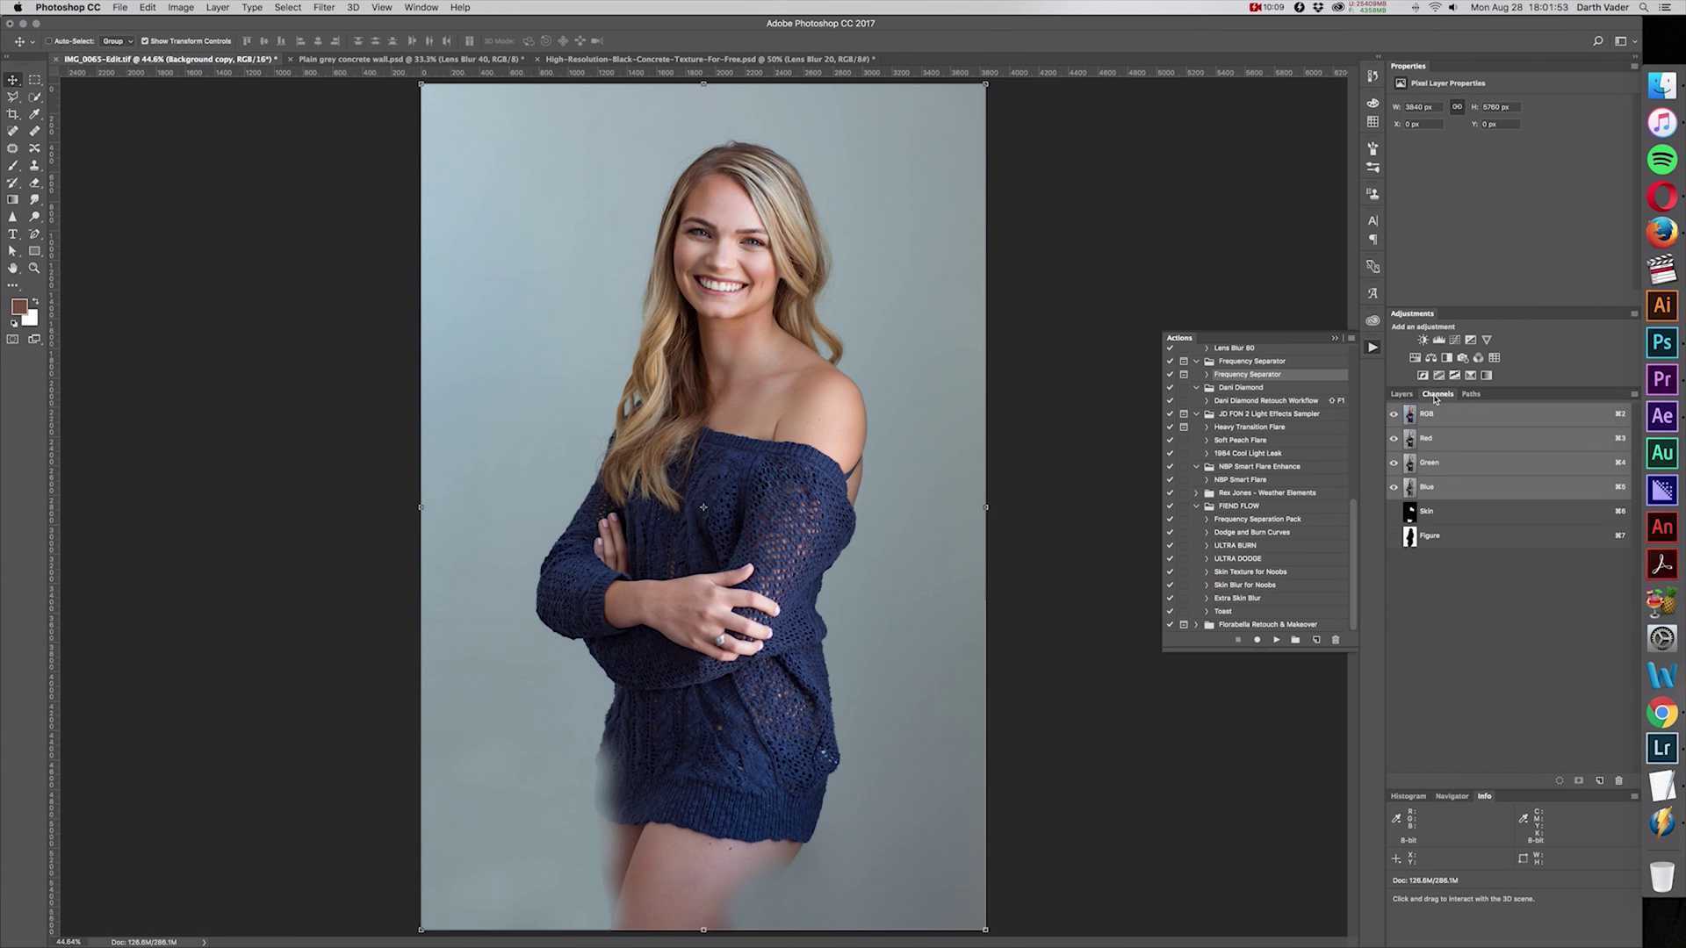
left_click(1423, 538)
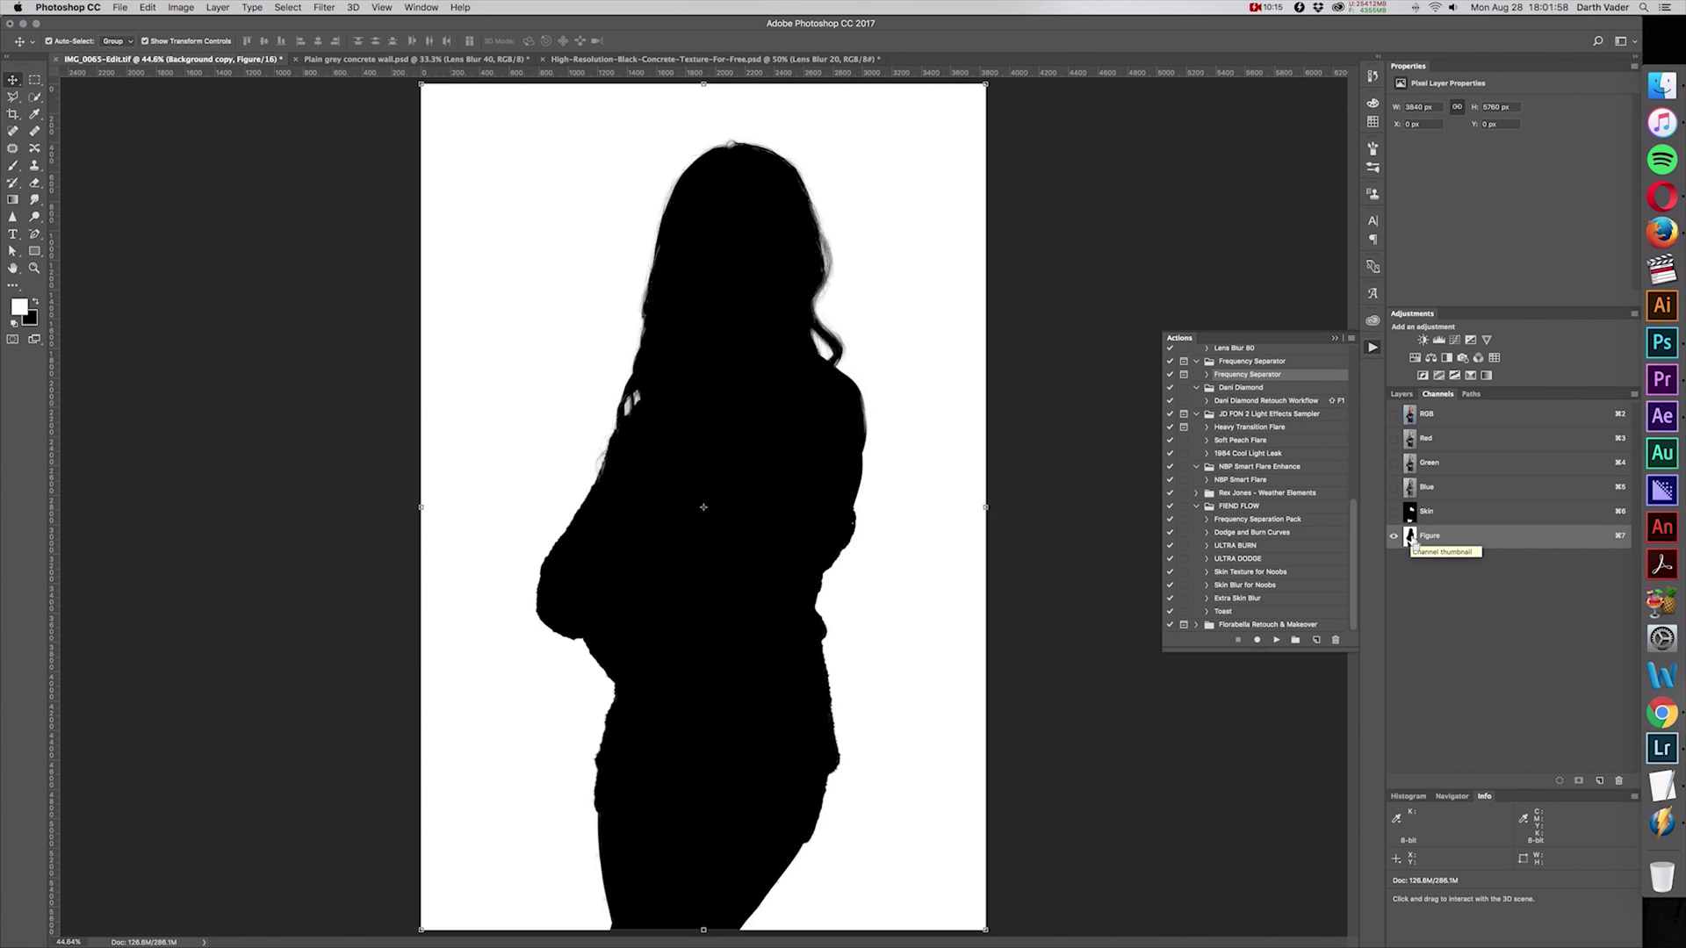
left_click(1412, 541, "super")
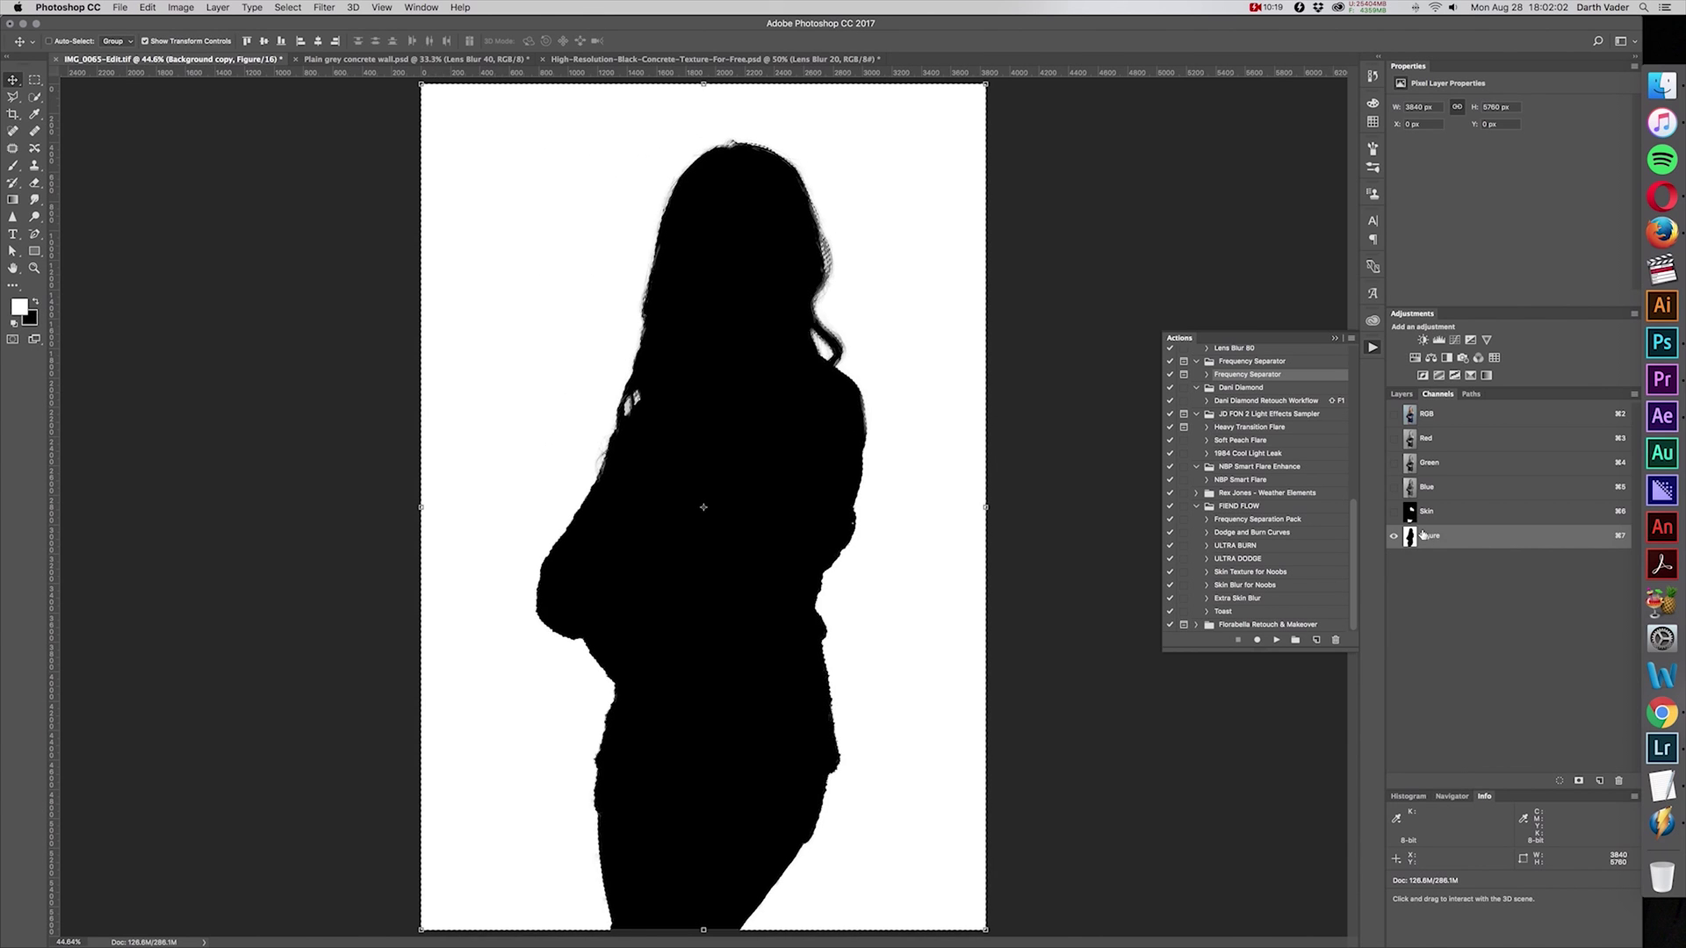
left_click(1395, 413)
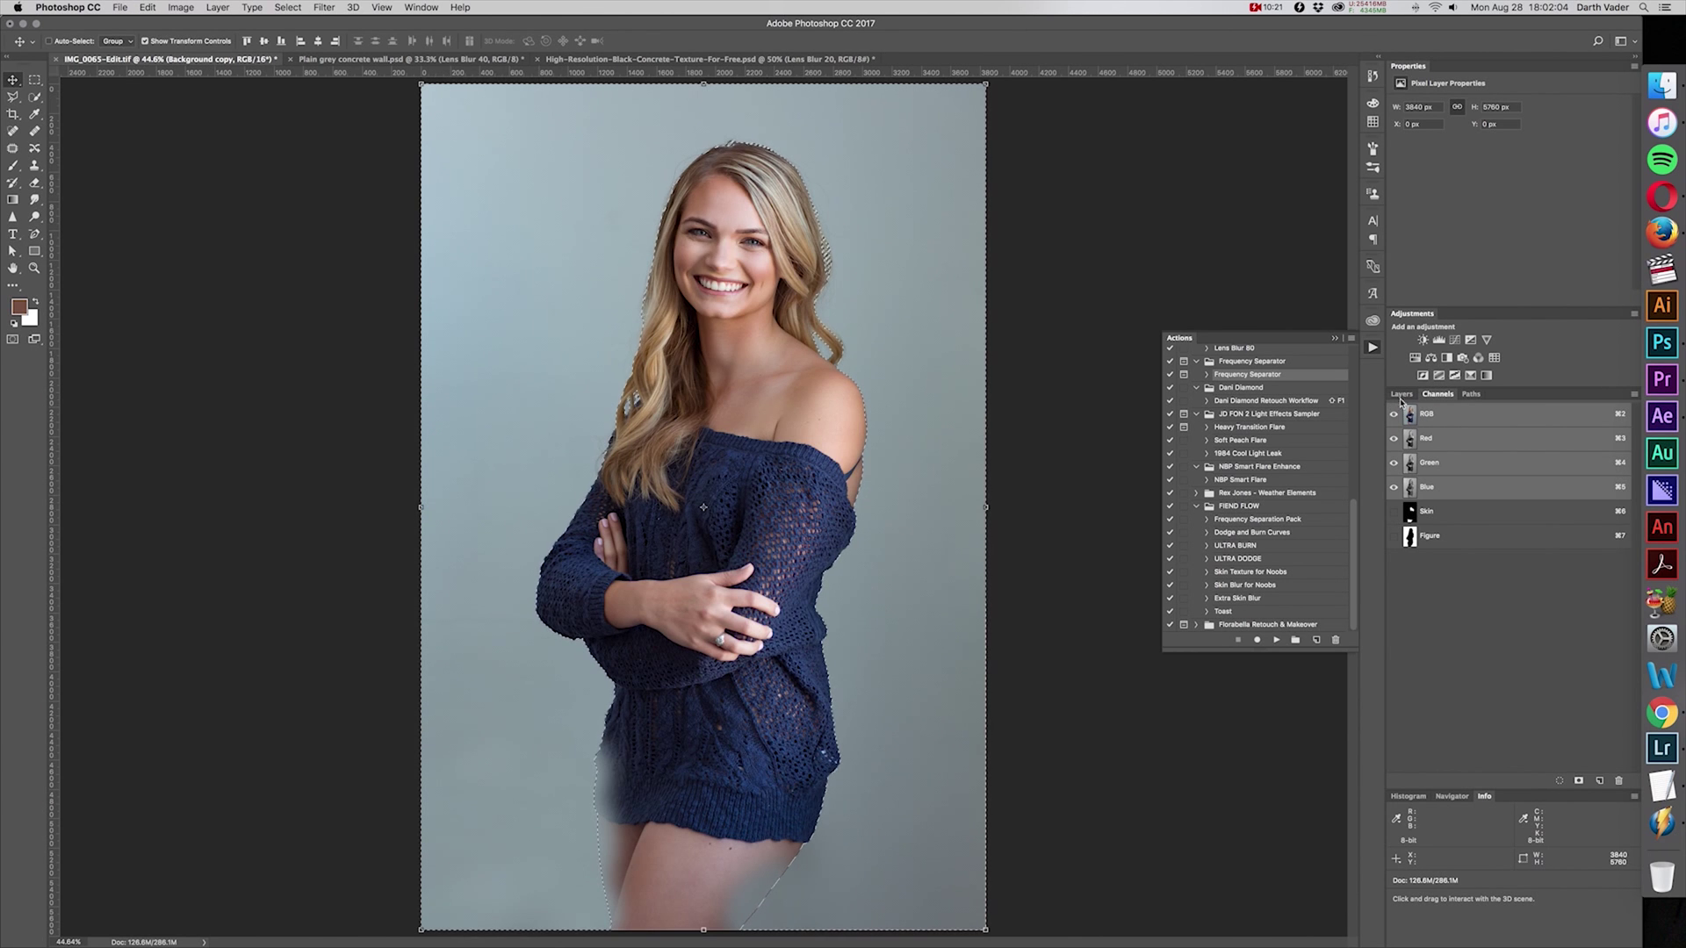
left_click(1401, 394)
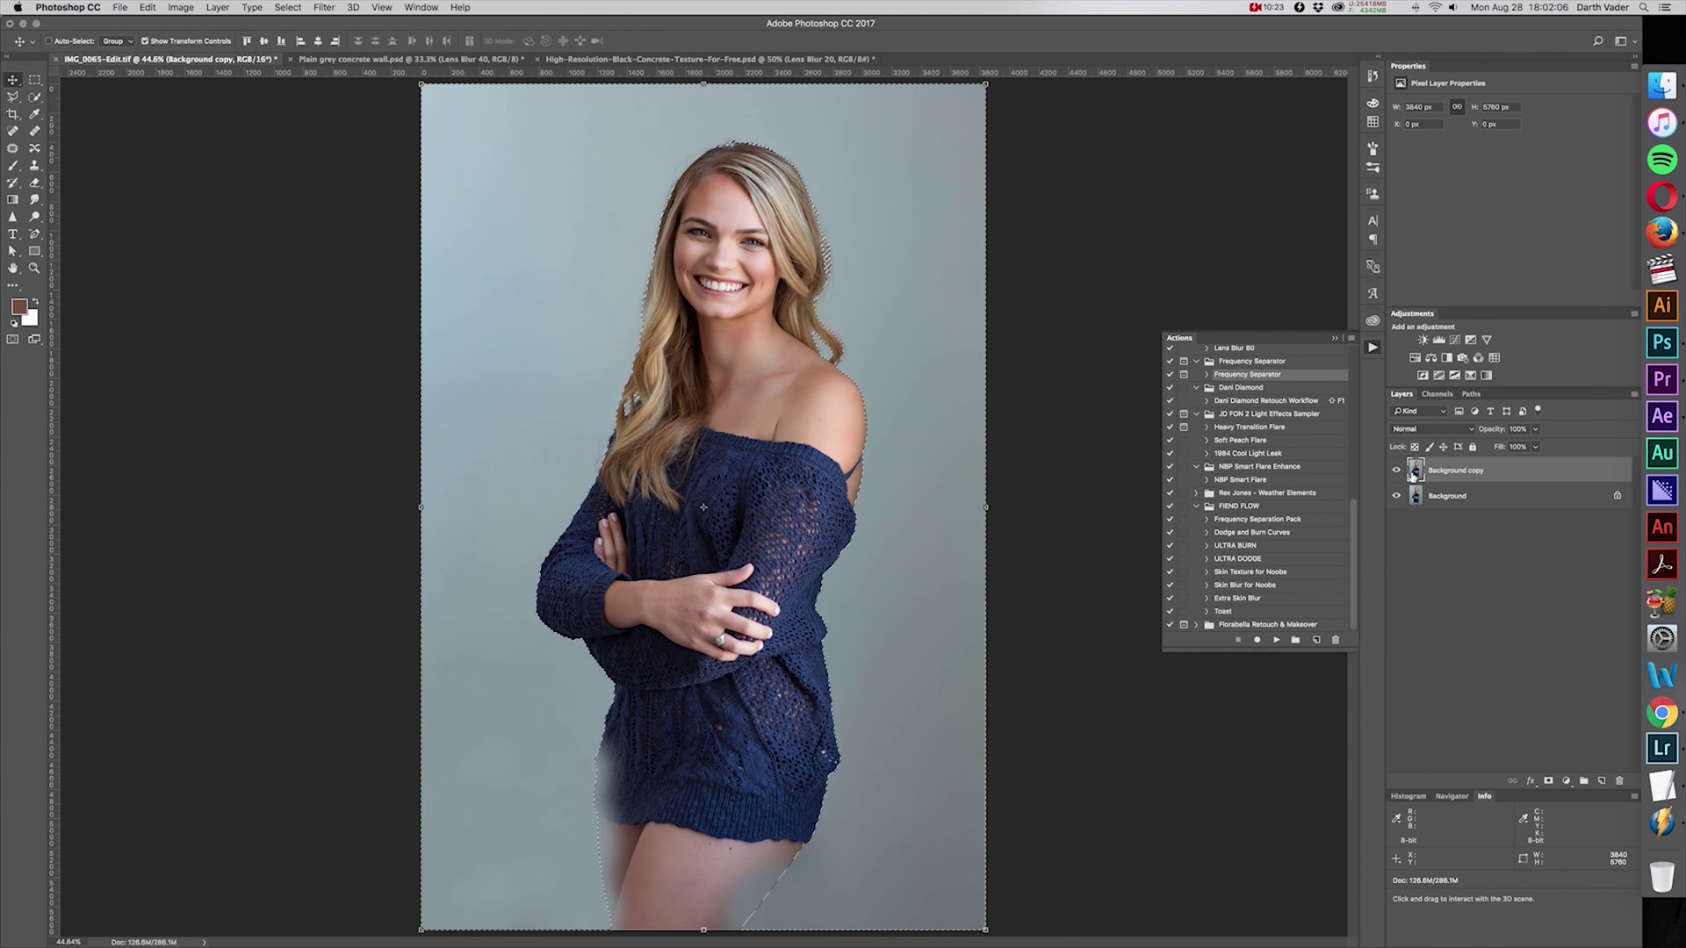
Step: Add a layer mask to the duplicate layer that reveals only the selected wall area
left_click(217, 7)
mouse_move(273, 216)
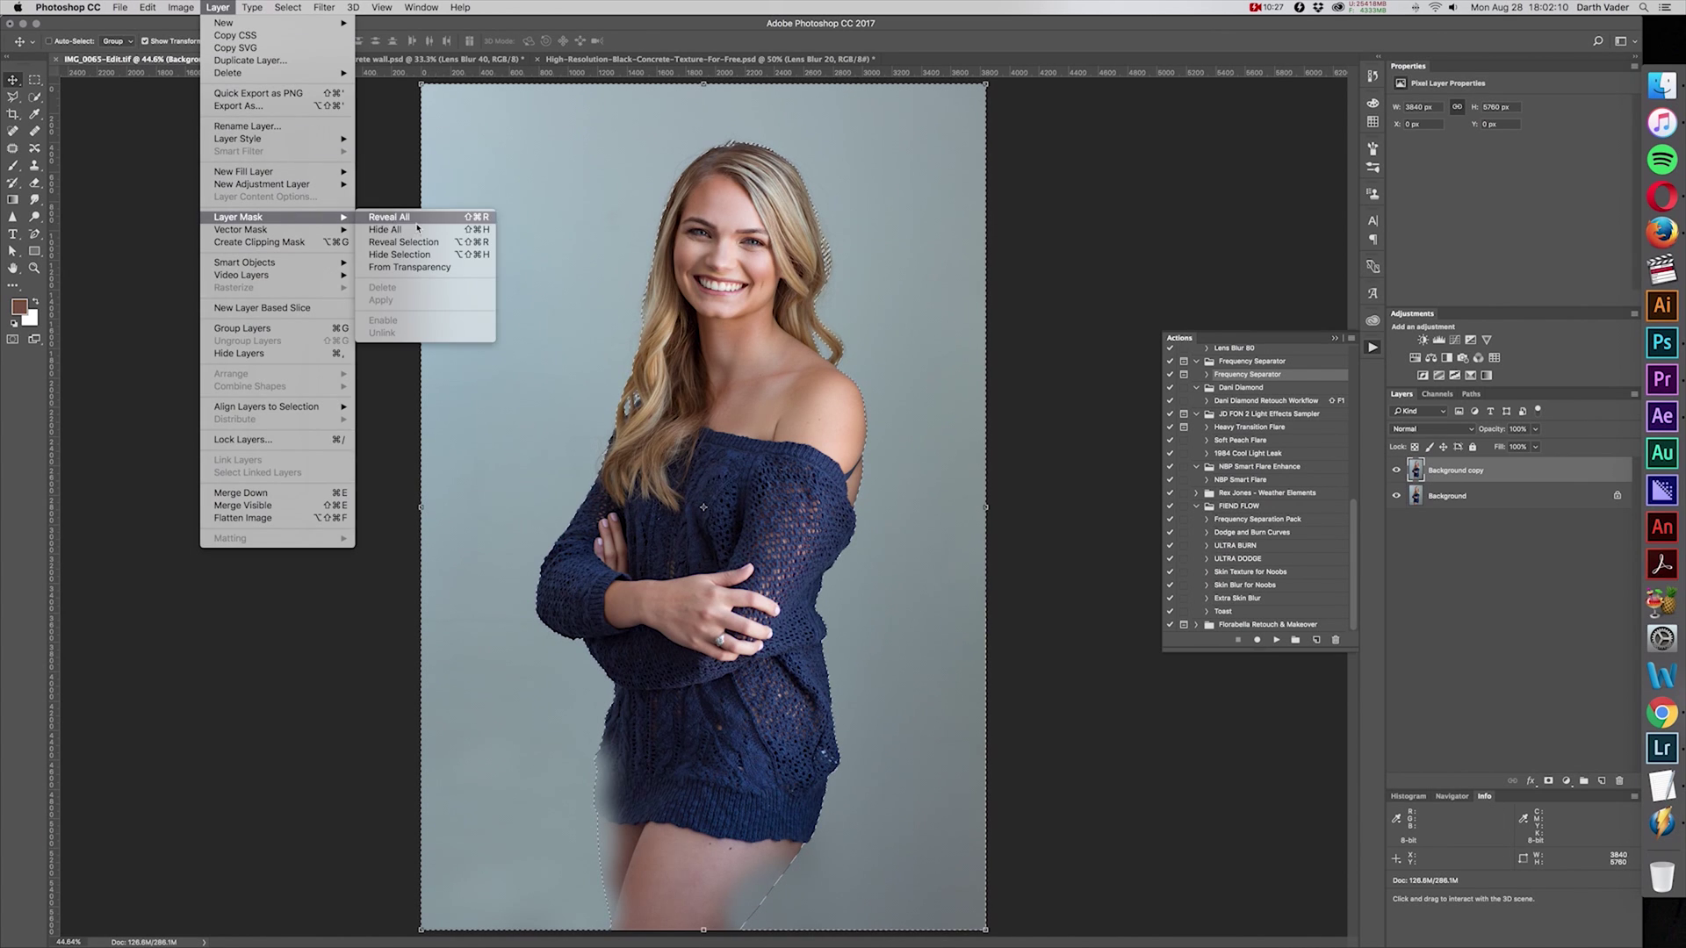
left_click(413, 242)
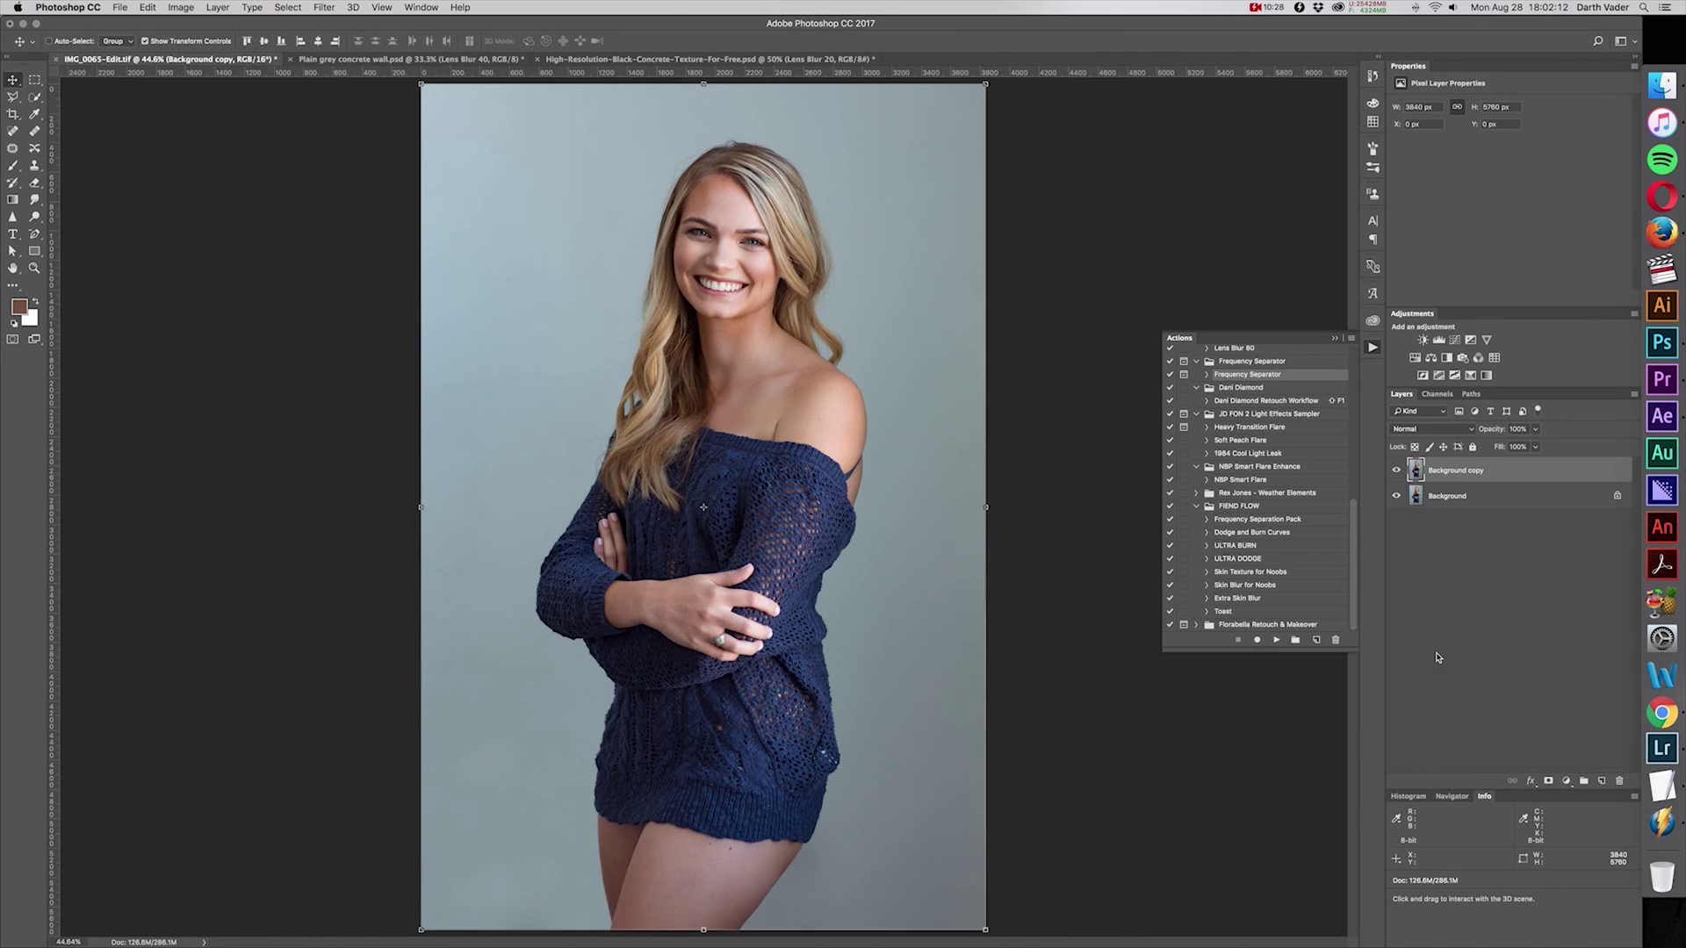
Step: Compare the cleaned wall with the original by toggling each layer's visibility, and merge the masked duplicate into Background
left_click(1397, 471)
left_click(1397, 470)
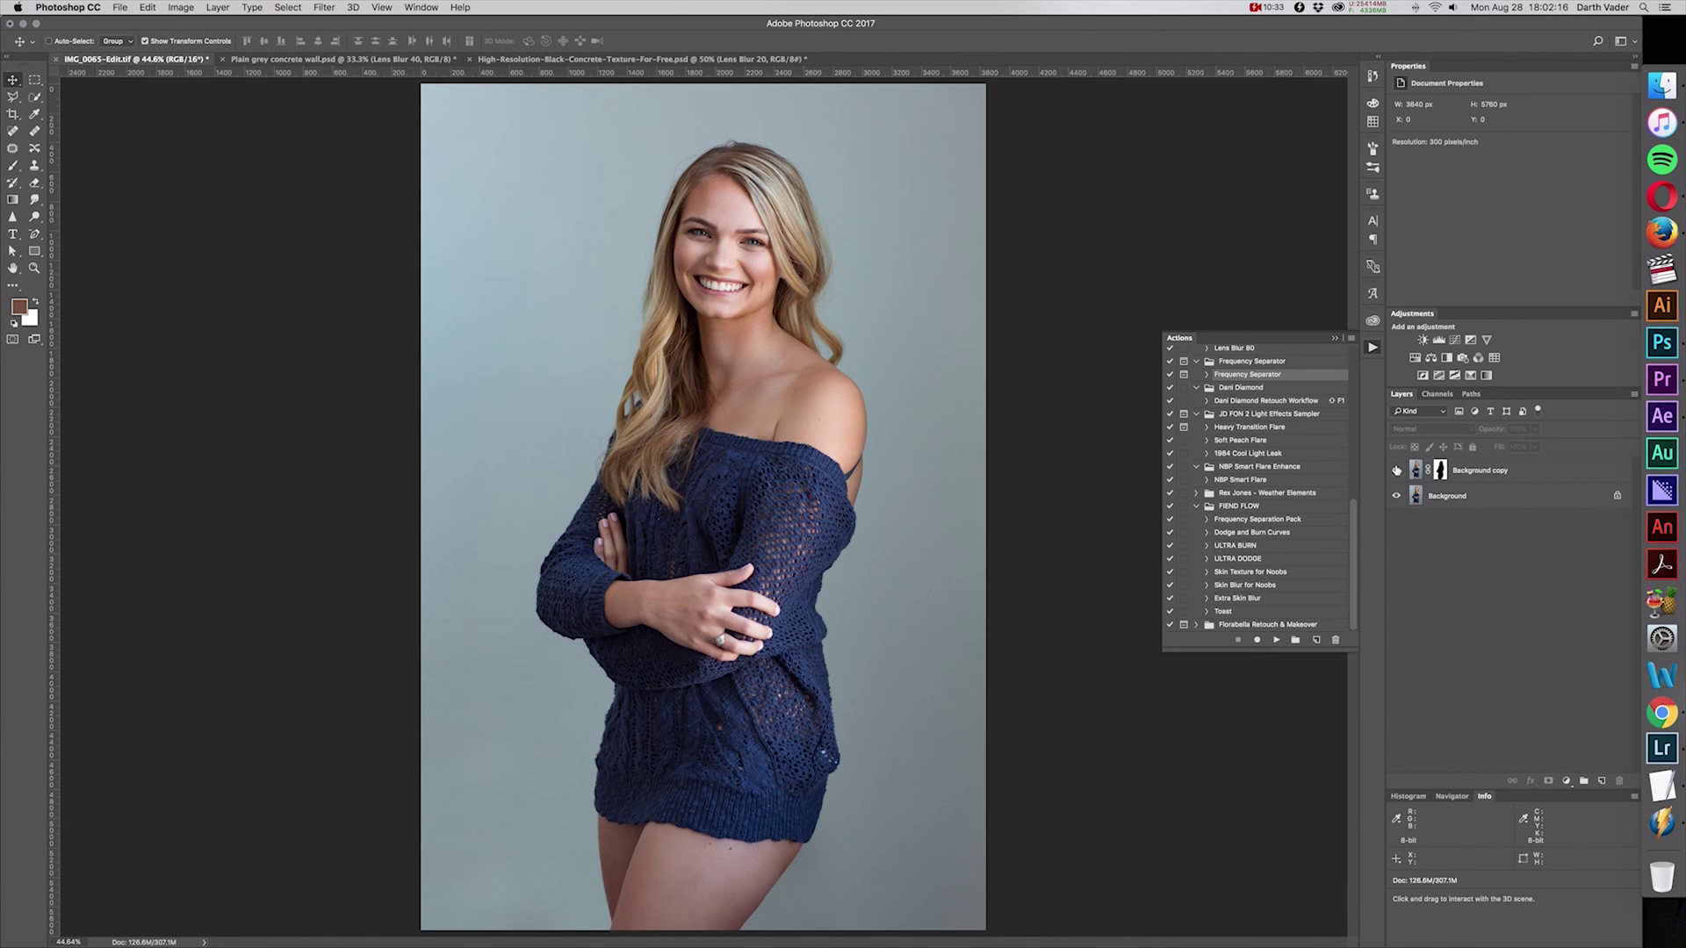
left_click(1397, 471)
left_click(1397, 471)
left_click(1397, 496)
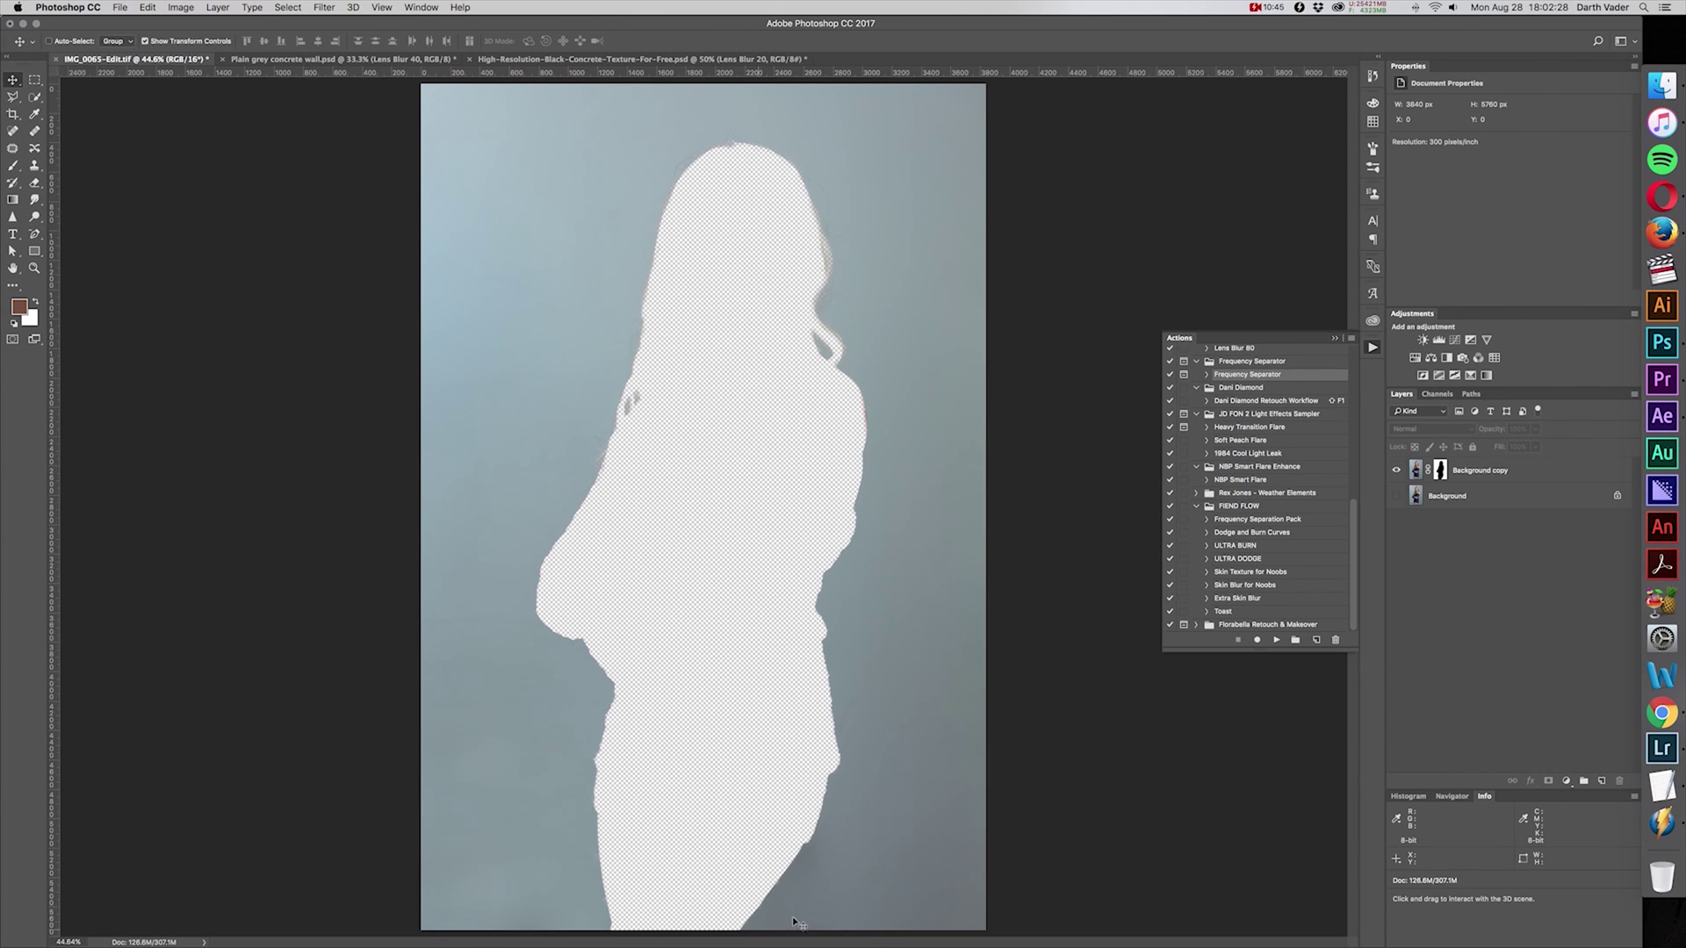
left_click(1397, 497)
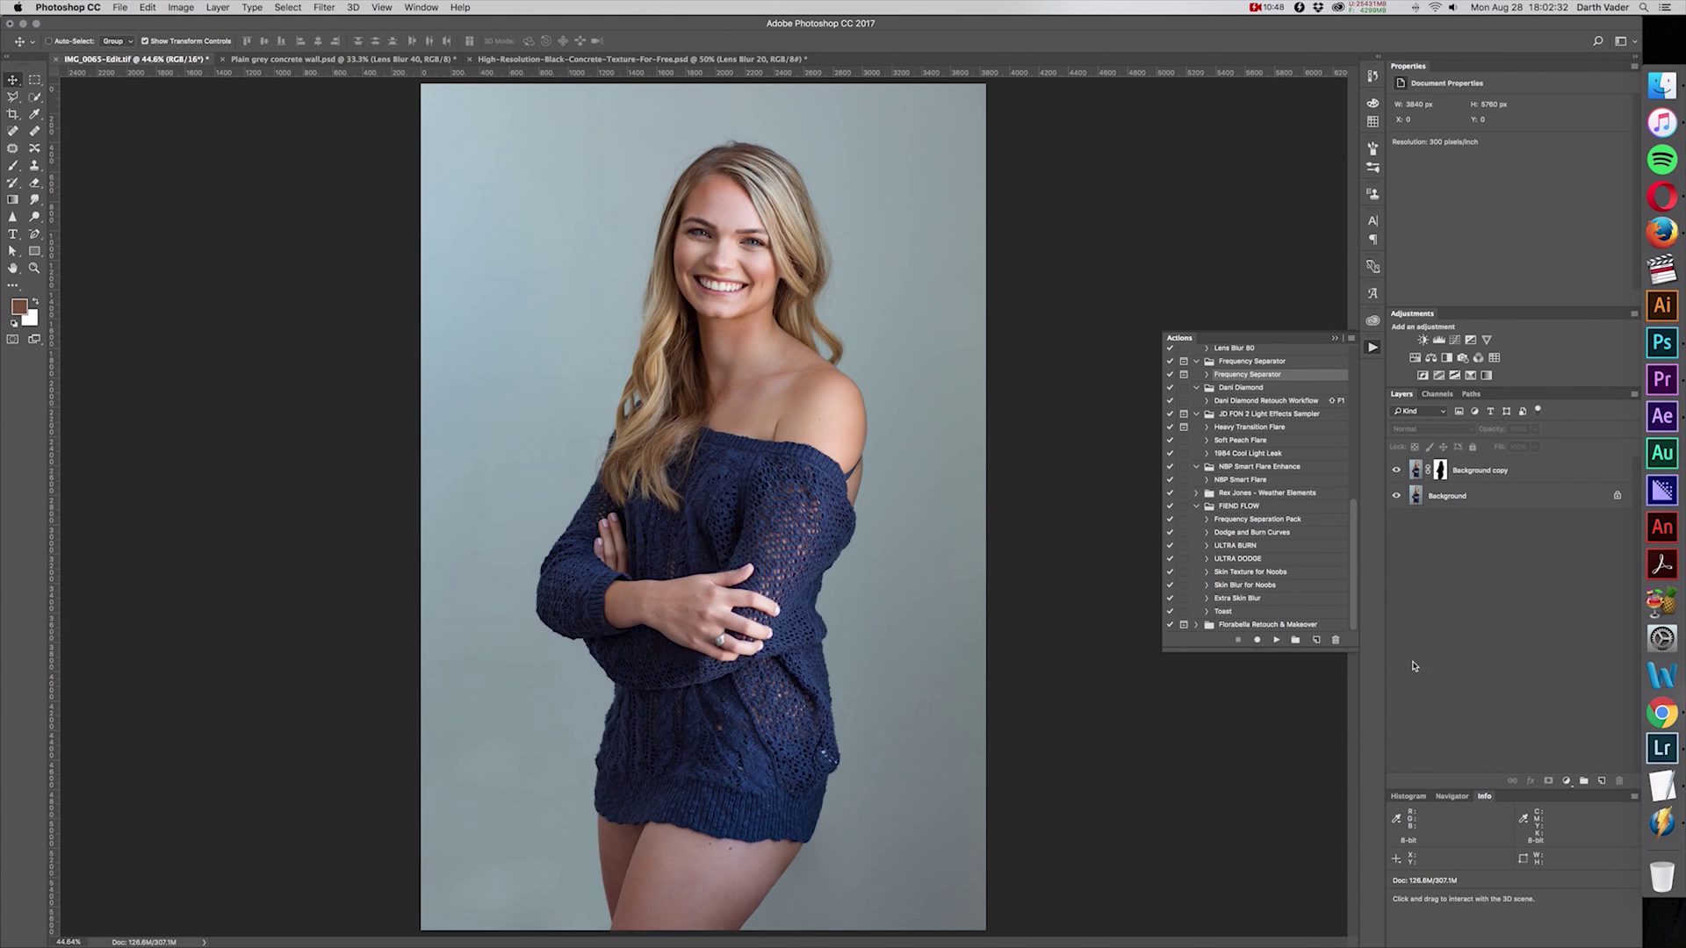
key("super+e")
key("super+minus")
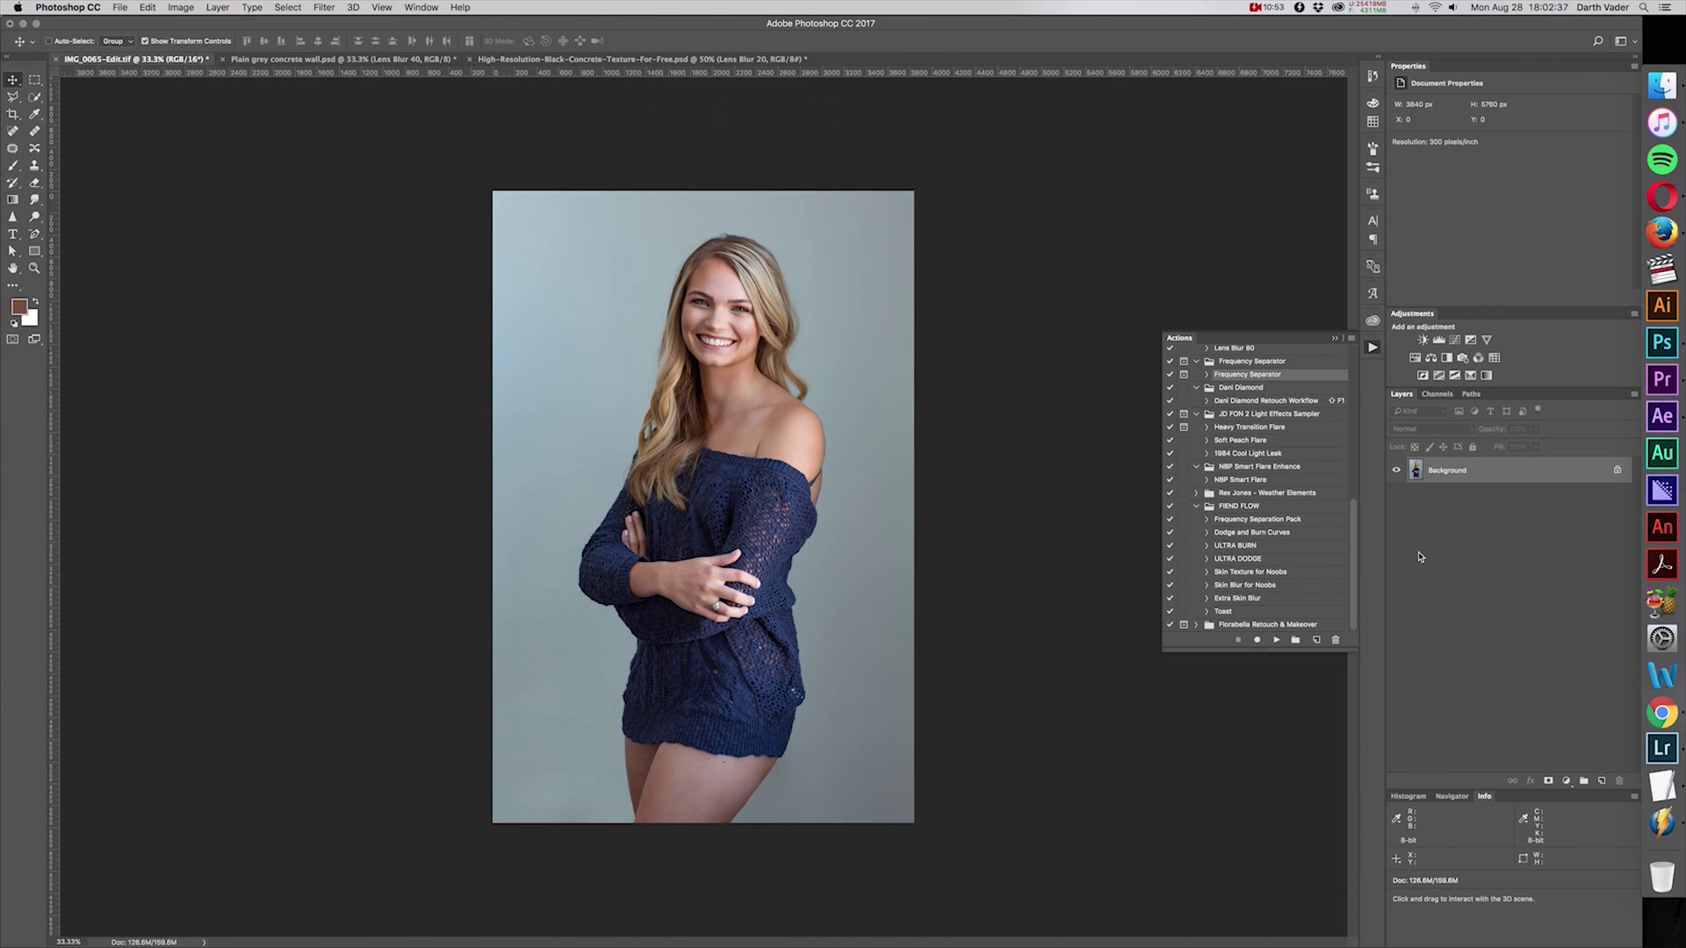
Step: Copy the Lens Blur 20+20 layer from the High-Resolution-Black-Concrete texture document into the portrait document
left_click(567, 59)
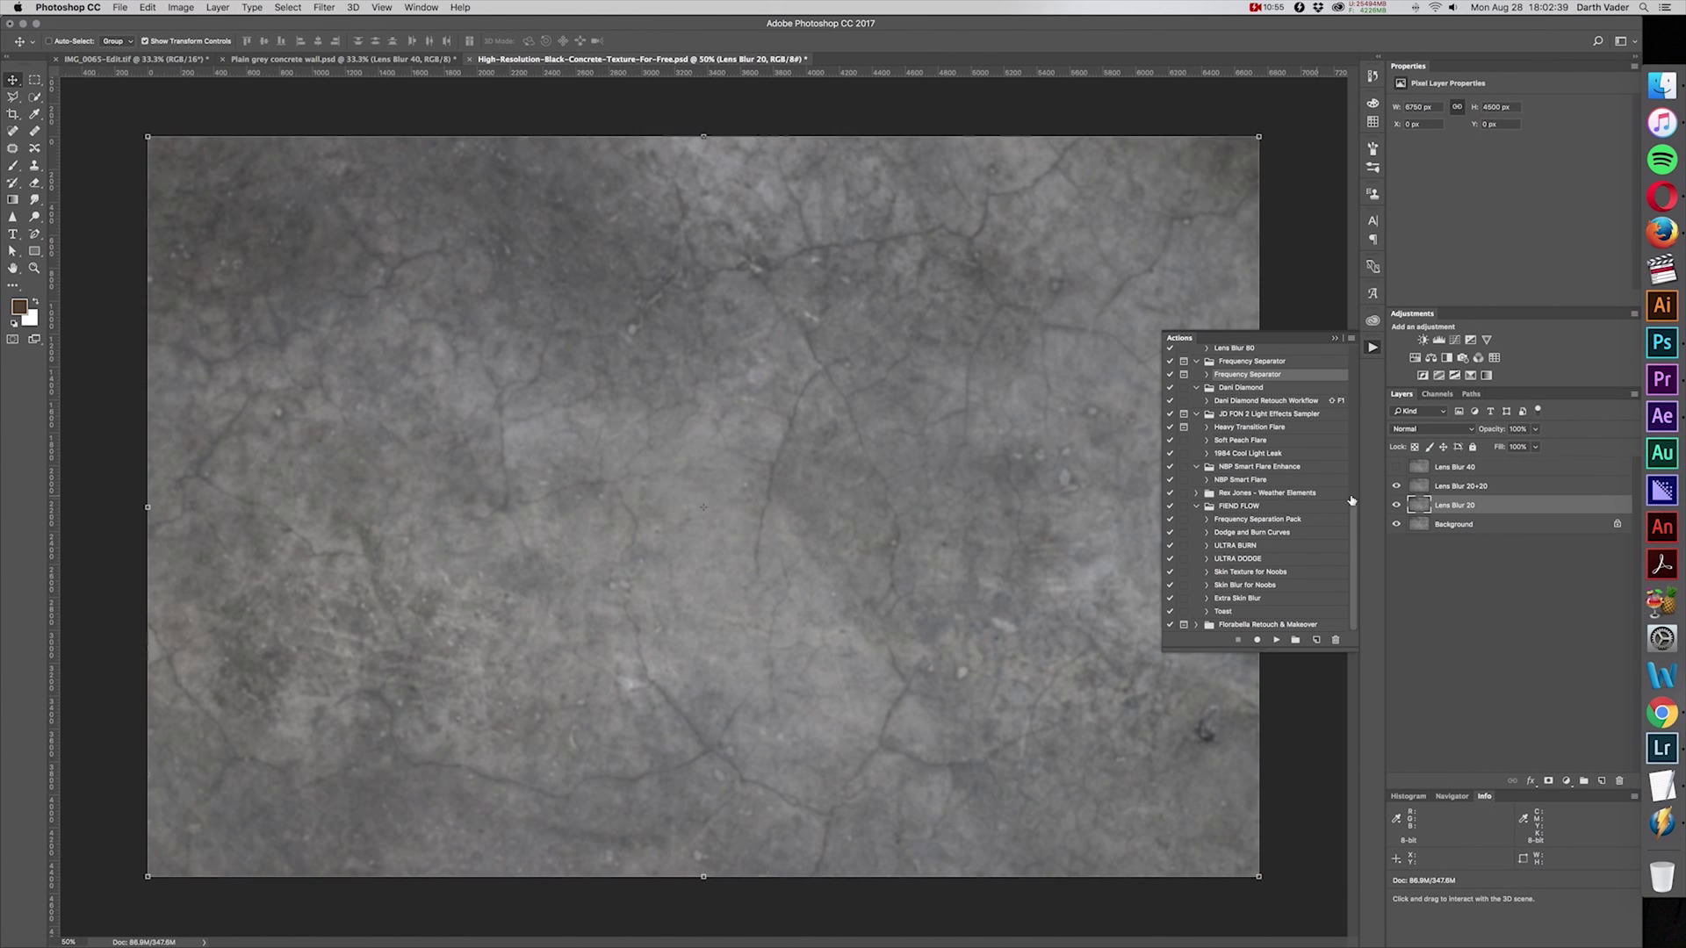
left_click(1468, 492)
left_click_drag(536, 322, 690, 306)
Step: Rotate the concrete texture layer 90° into portrait orientation and move it to cover the whole photo
key("ctrl+t")
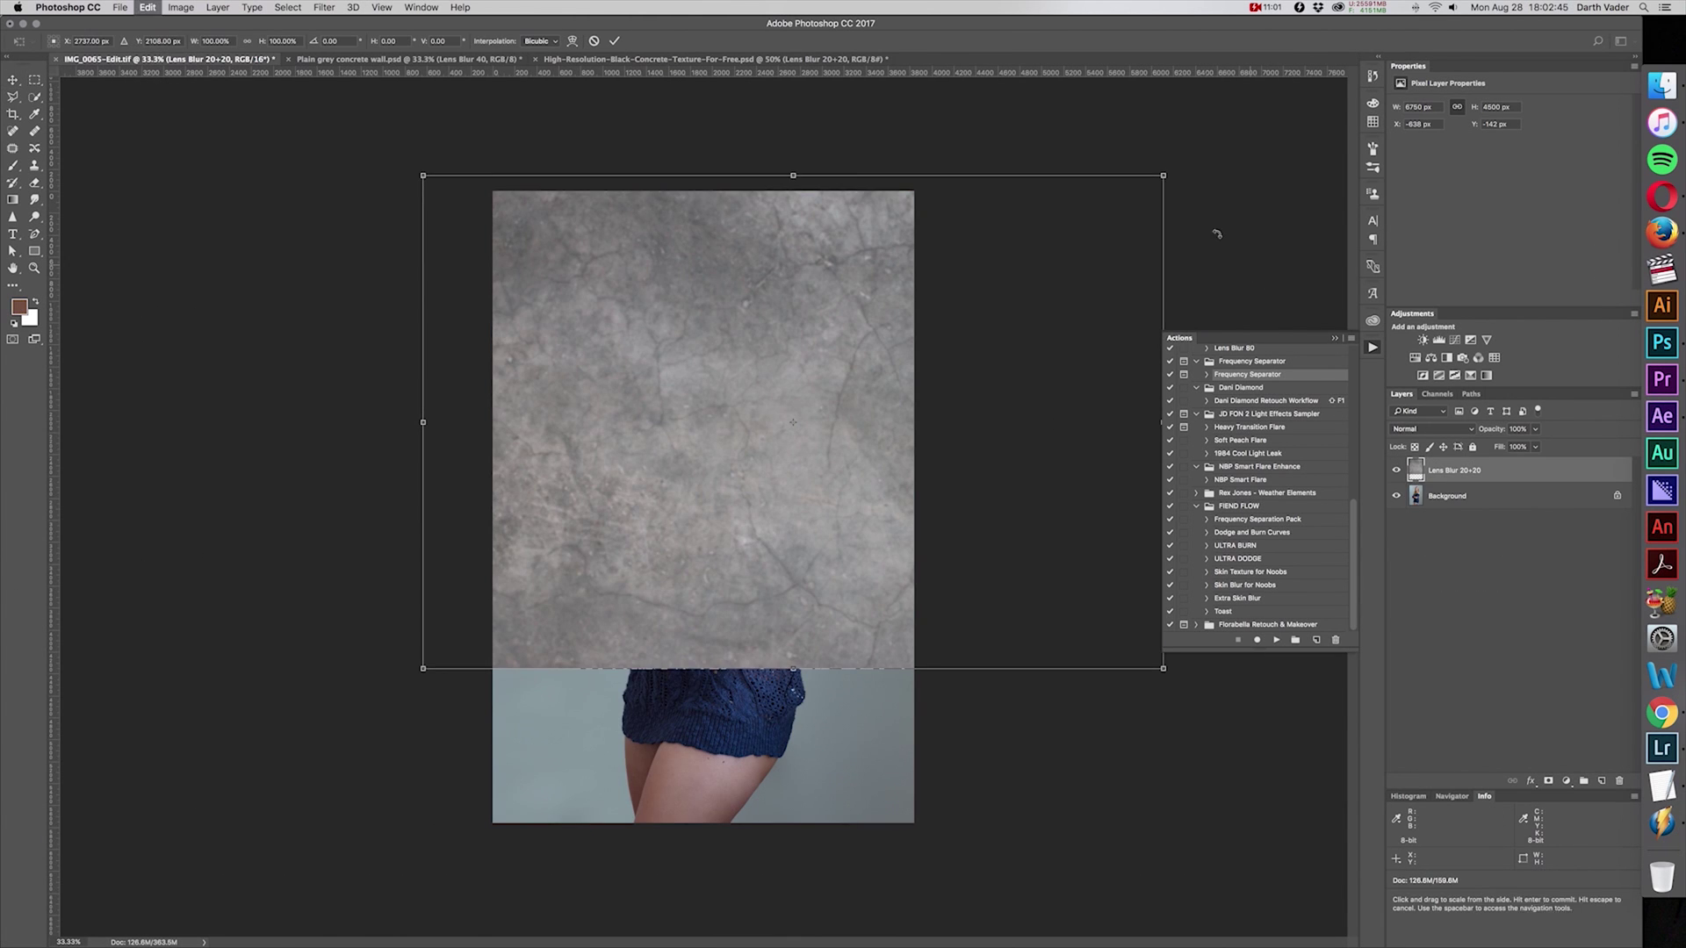
left_click_drag(1210, 296, 948, 704)
key("Return")
left_click_drag(809, 542, 748, 597)
Step: Align the texture layer's horizontal and vertical centers with the Background layer
left_click(1449, 495, "shift")
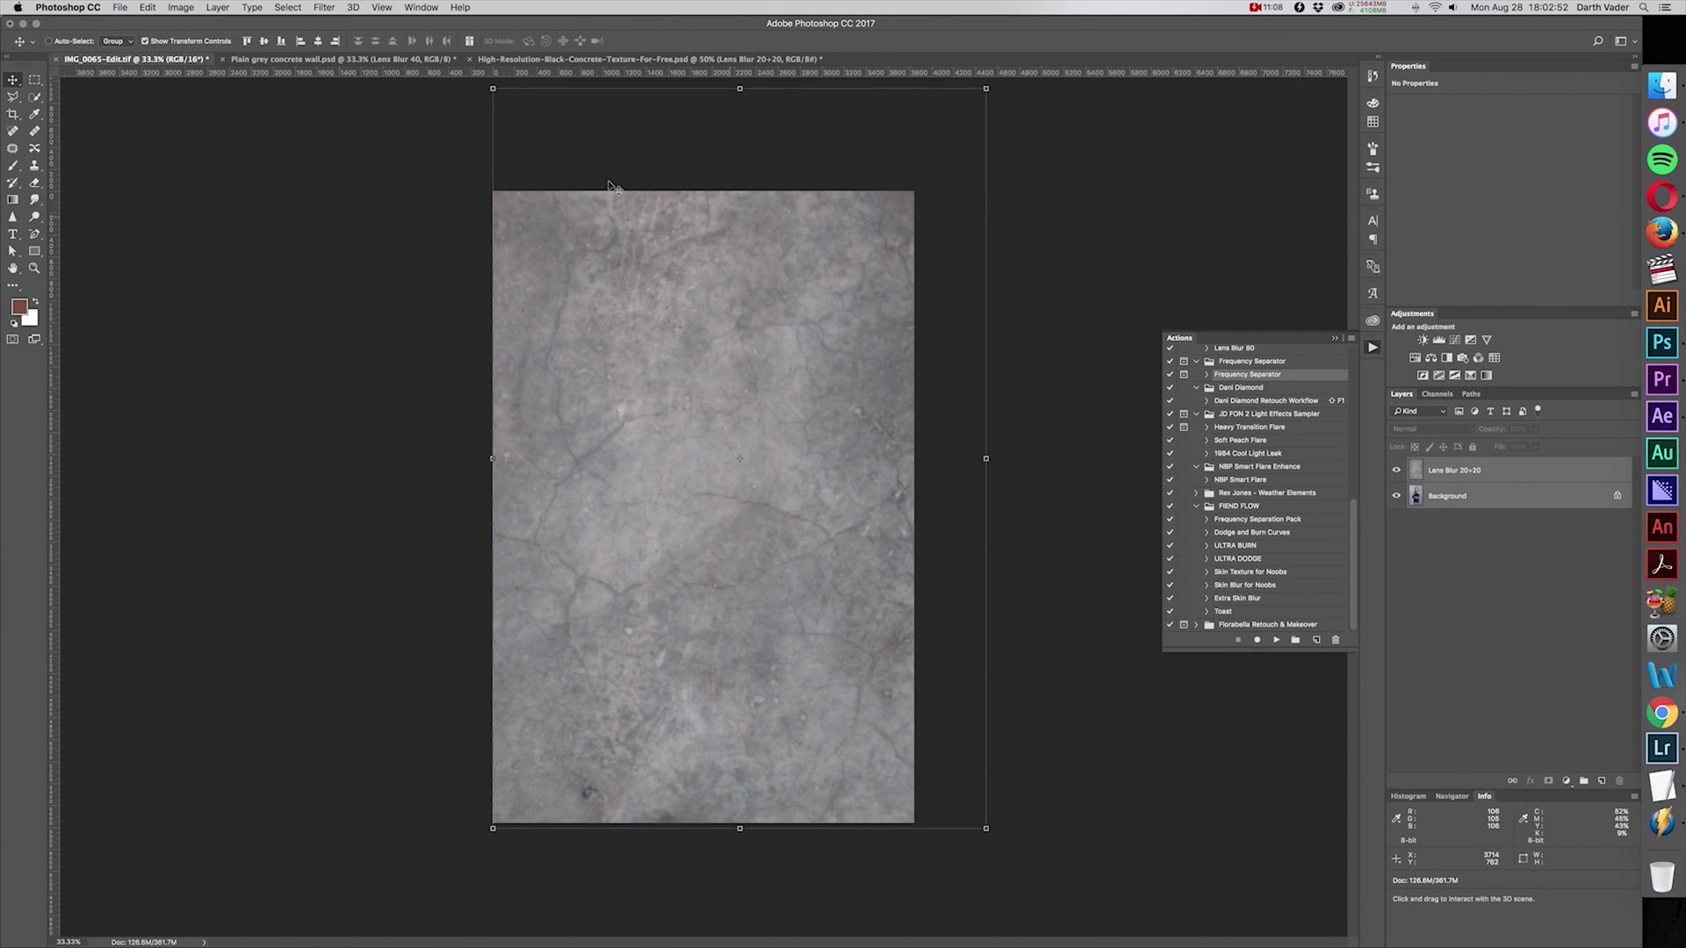
left_click(317, 40)
left_click(264, 41)
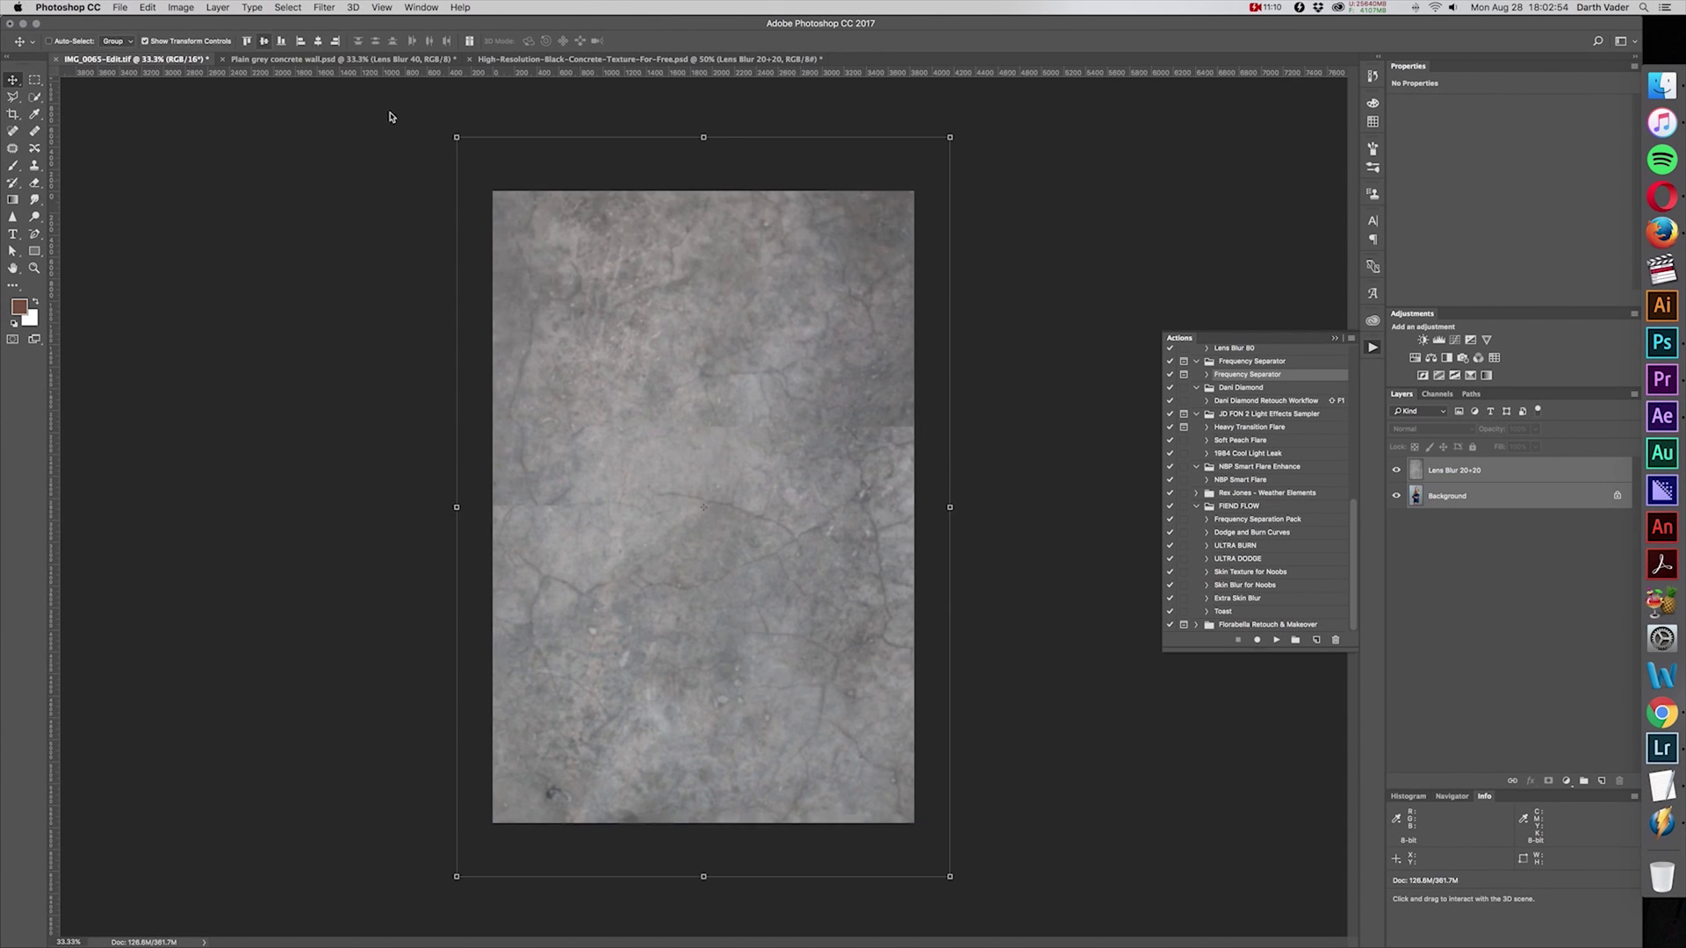
Step: Put the texture layer in a group and load the saved Figure channel as a selection
left_click(1459, 472)
key("ctrl+g")
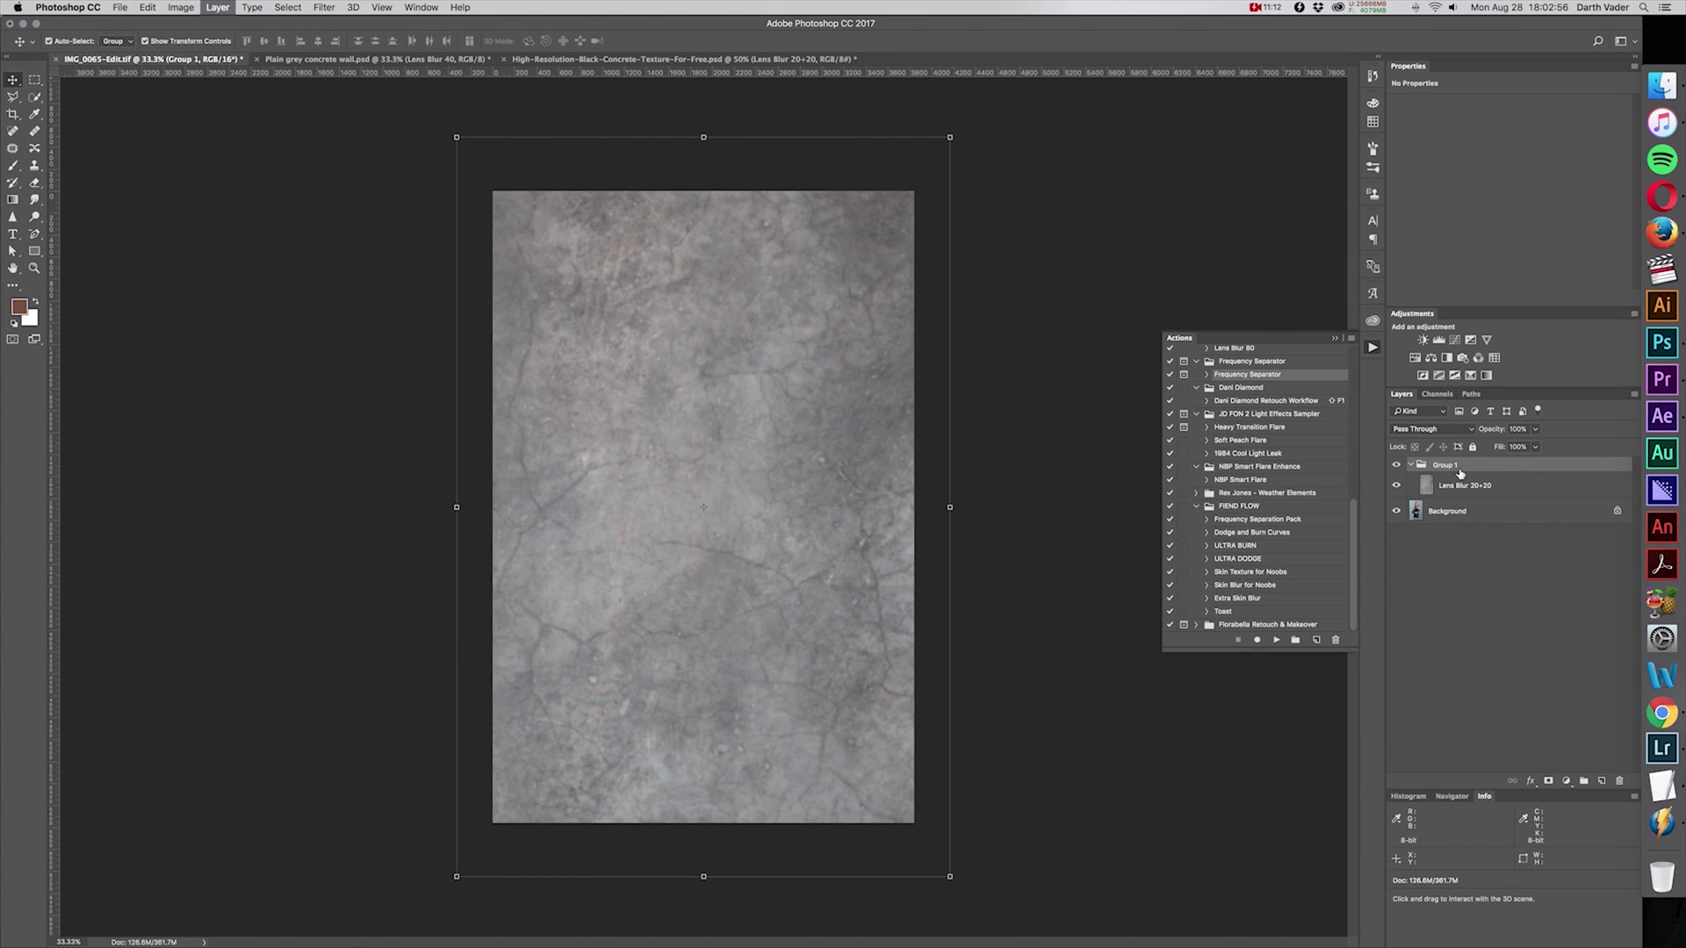
left_click(1437, 395)
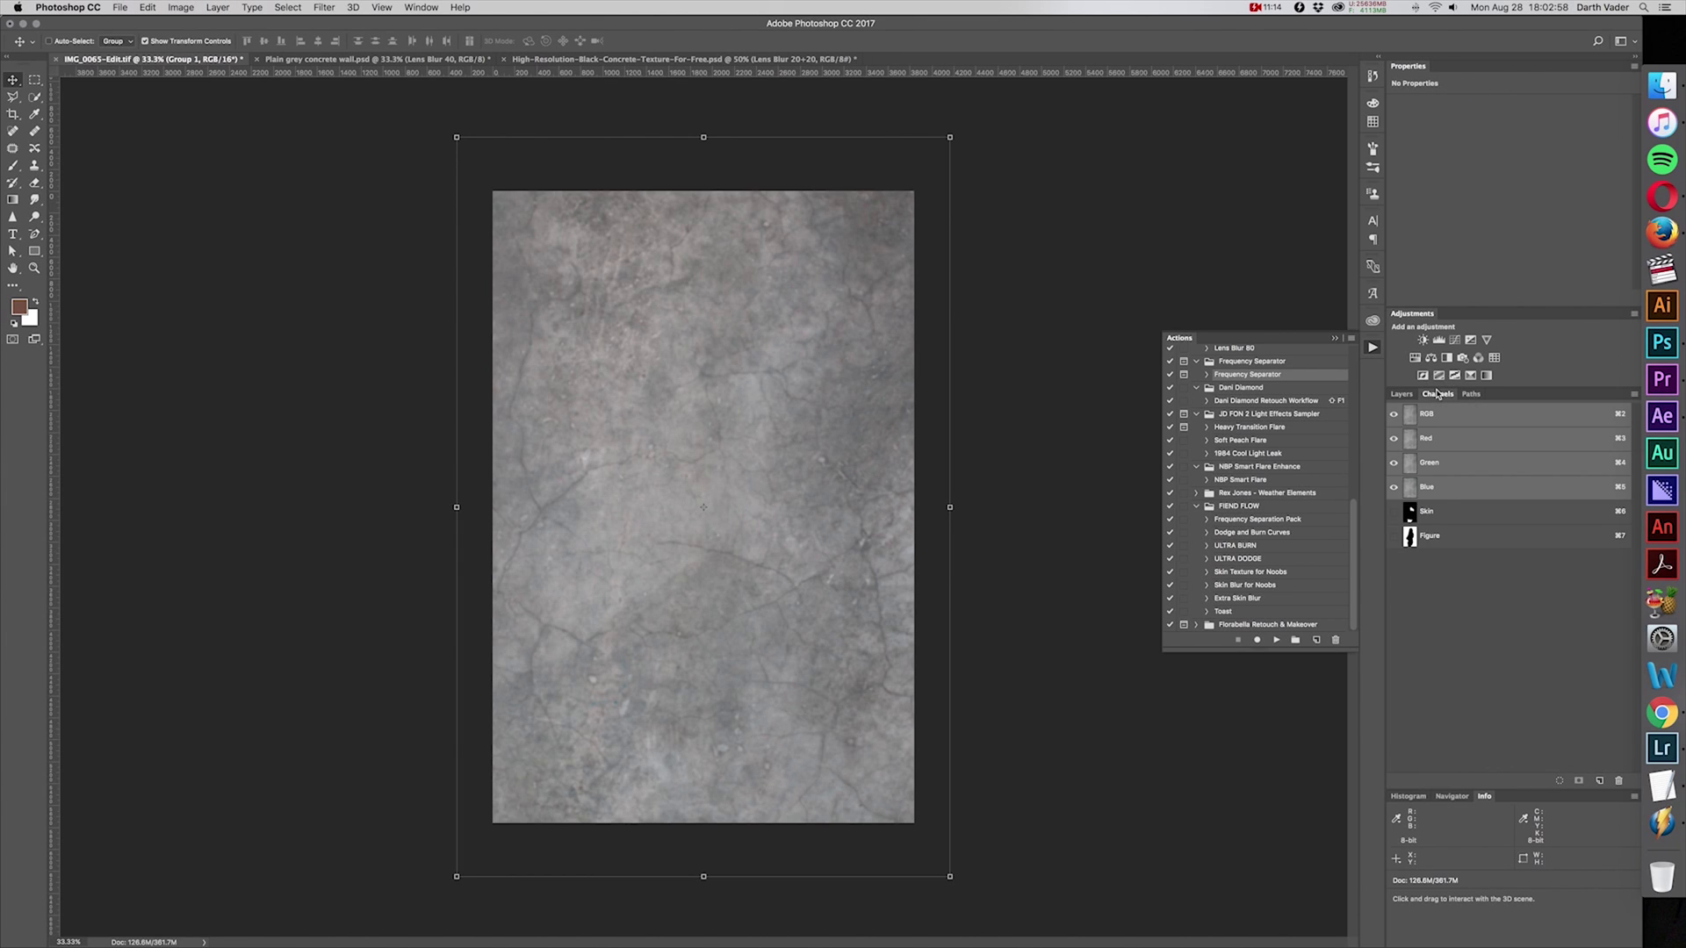
left_click(1410, 537, "ctrl")
left_click(1401, 395)
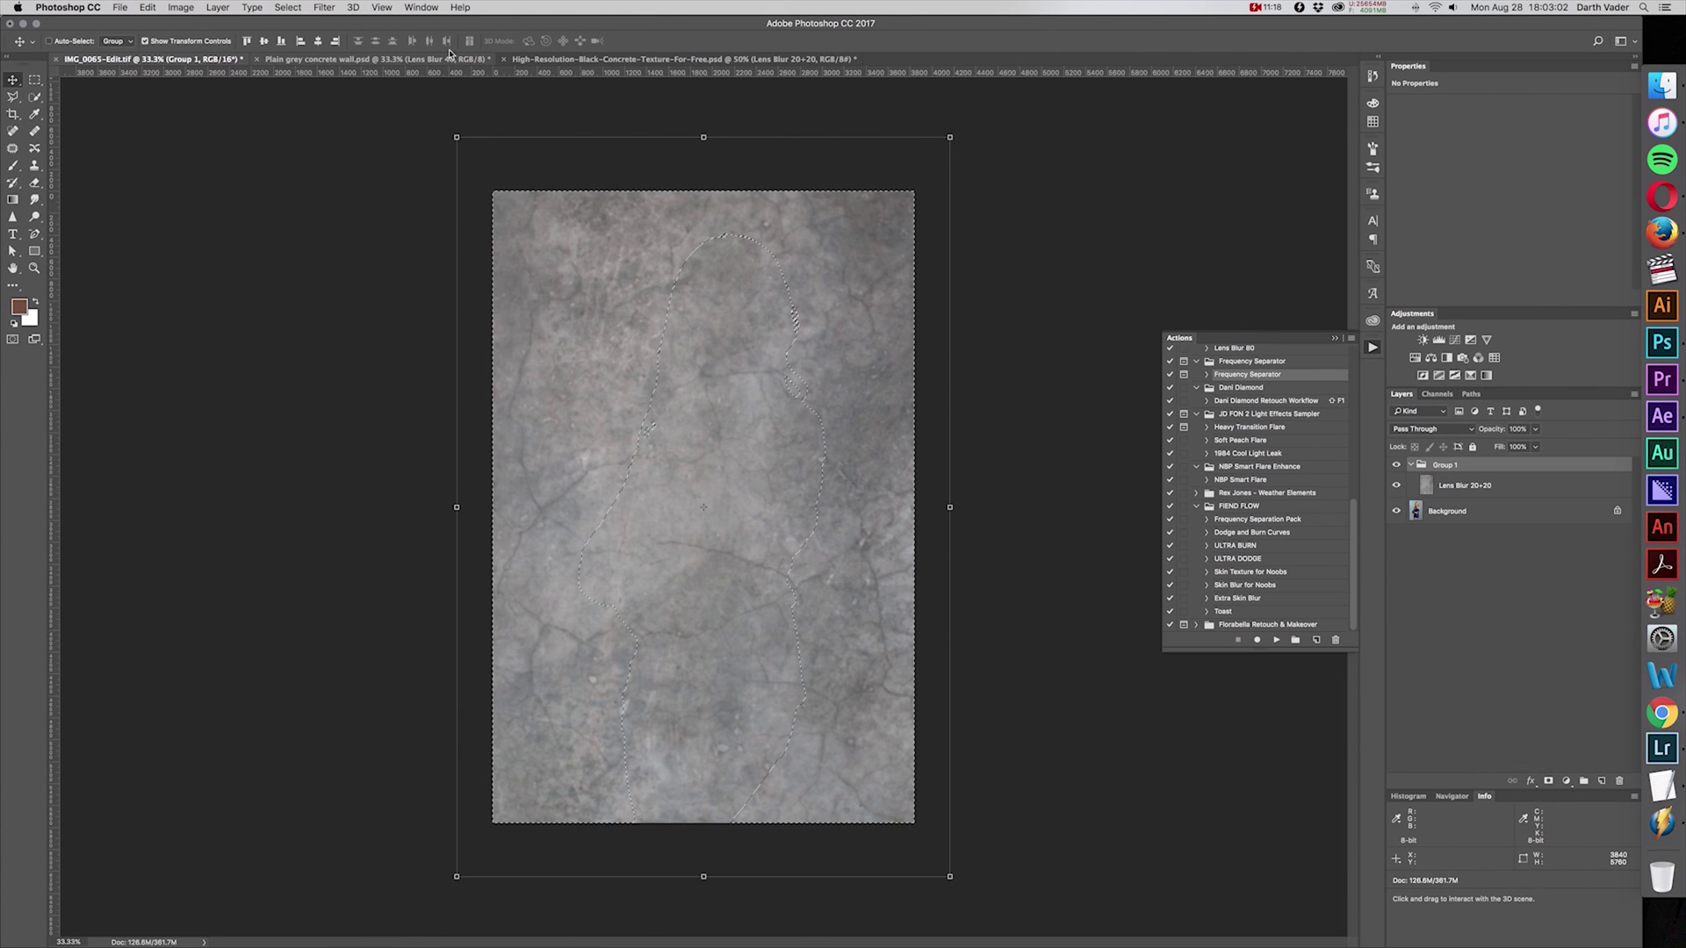
Step: Add a layer mask to the texture group that reveals the selection, keeping the woman free of texture
left_click(218, 7)
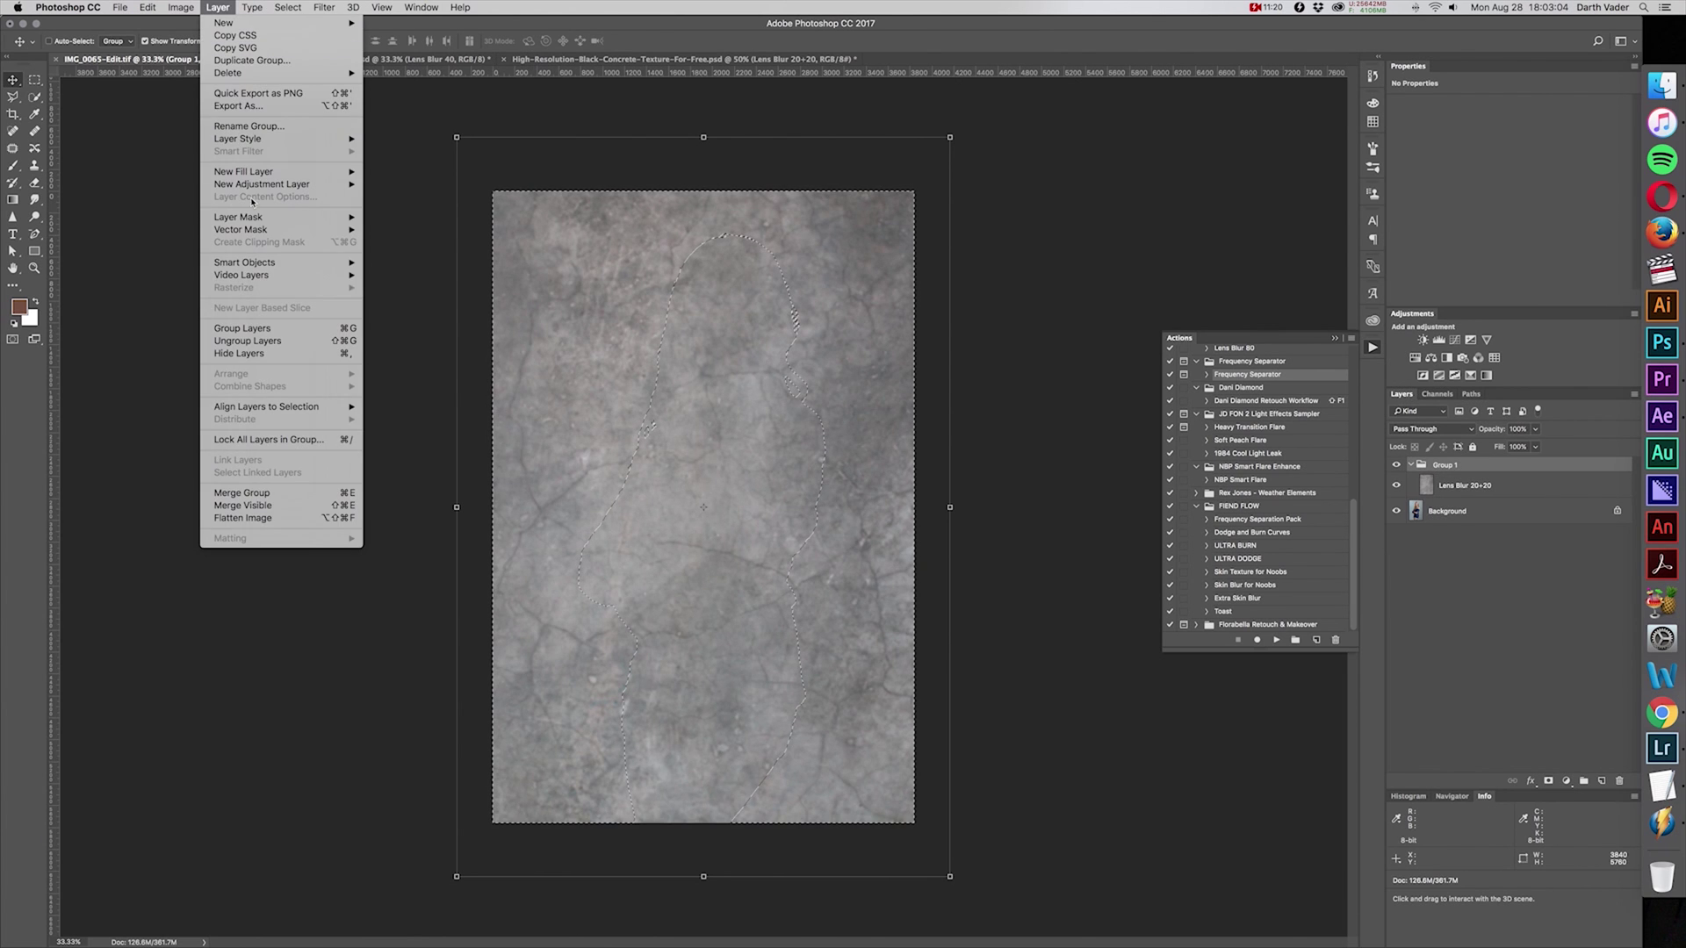
mouse_move(256, 219)
left_click(447, 246)
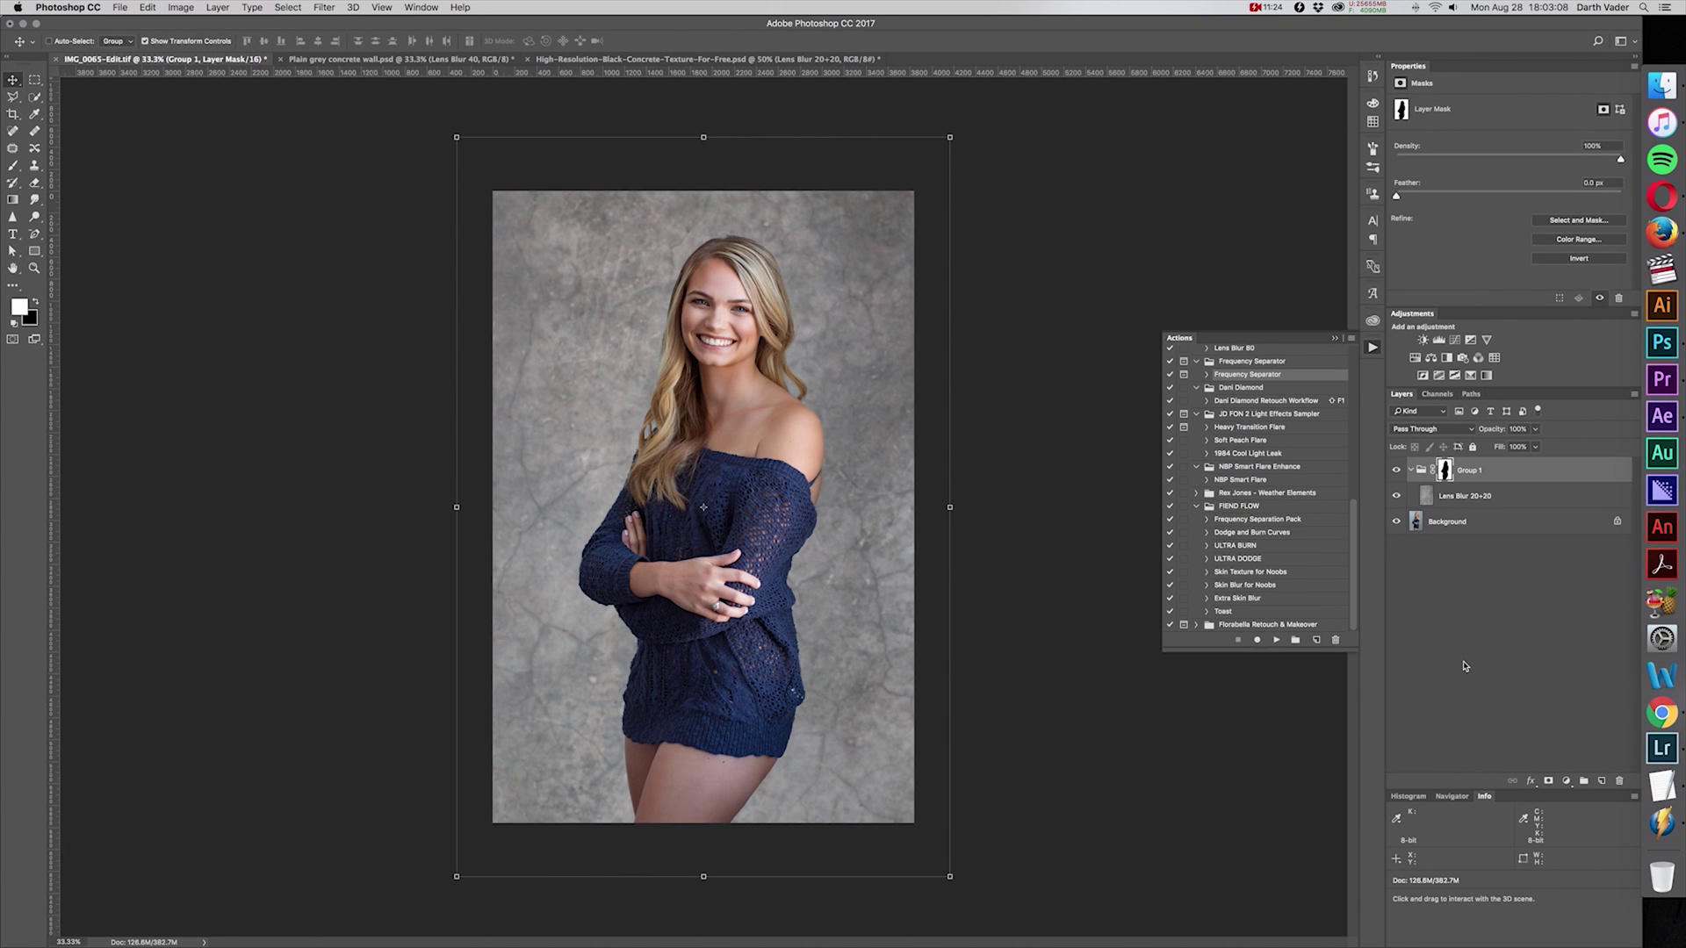
Step: Compare the photo with and without the texture group, and examine the mask's edges along the hair and shoulder up close
left_click(1396, 471)
left_click(1396, 472)
key("z")
left_click_drag(878, 492, 888, 518)
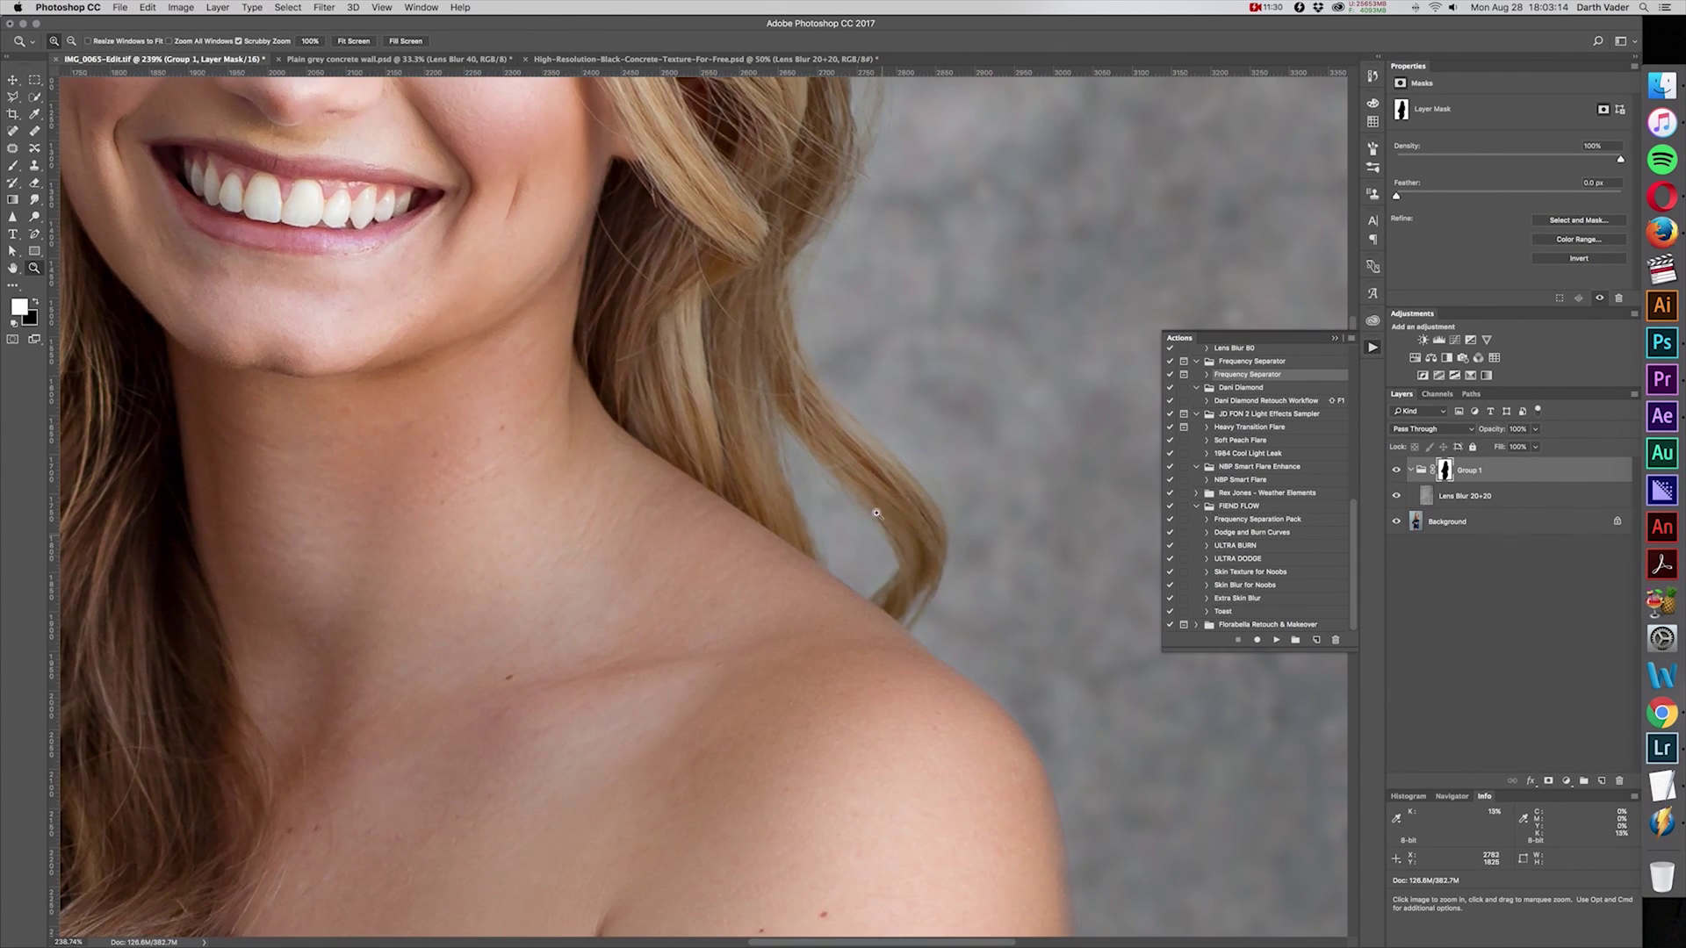
scroll(889, 527, "up", 10)
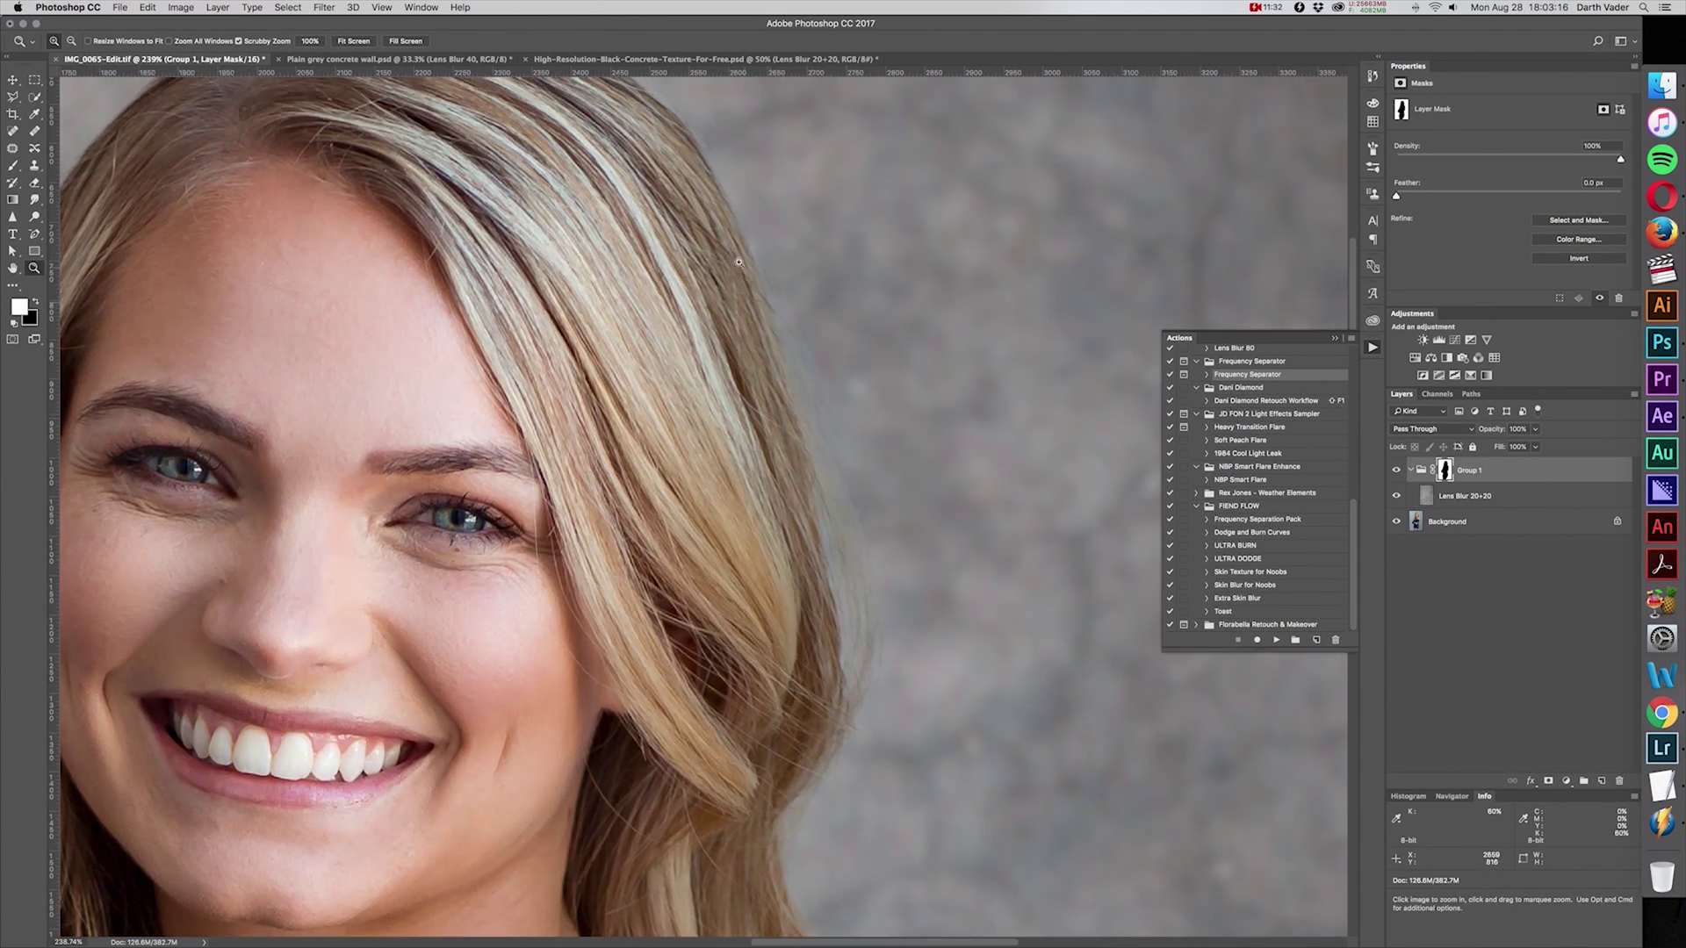
scroll(895, 617, "down", 10)
scroll(894, 617, "left", 10)
scroll(622, 506, "down", 2)
scroll(623, 507, "left", 2)
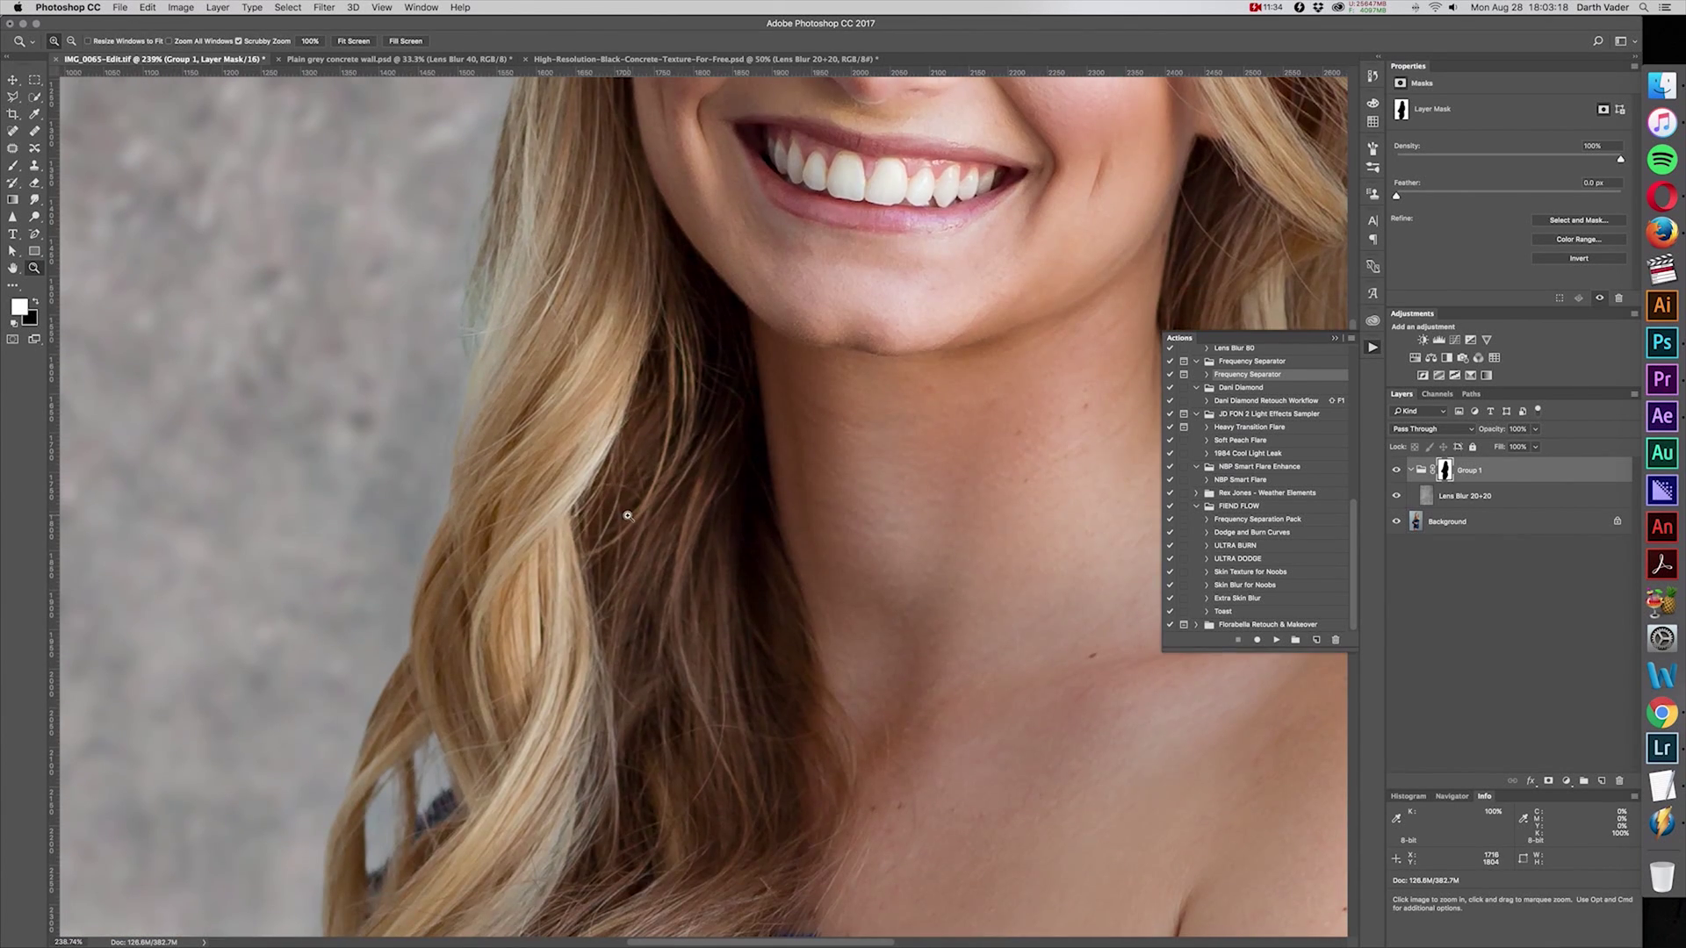
key("super+0")
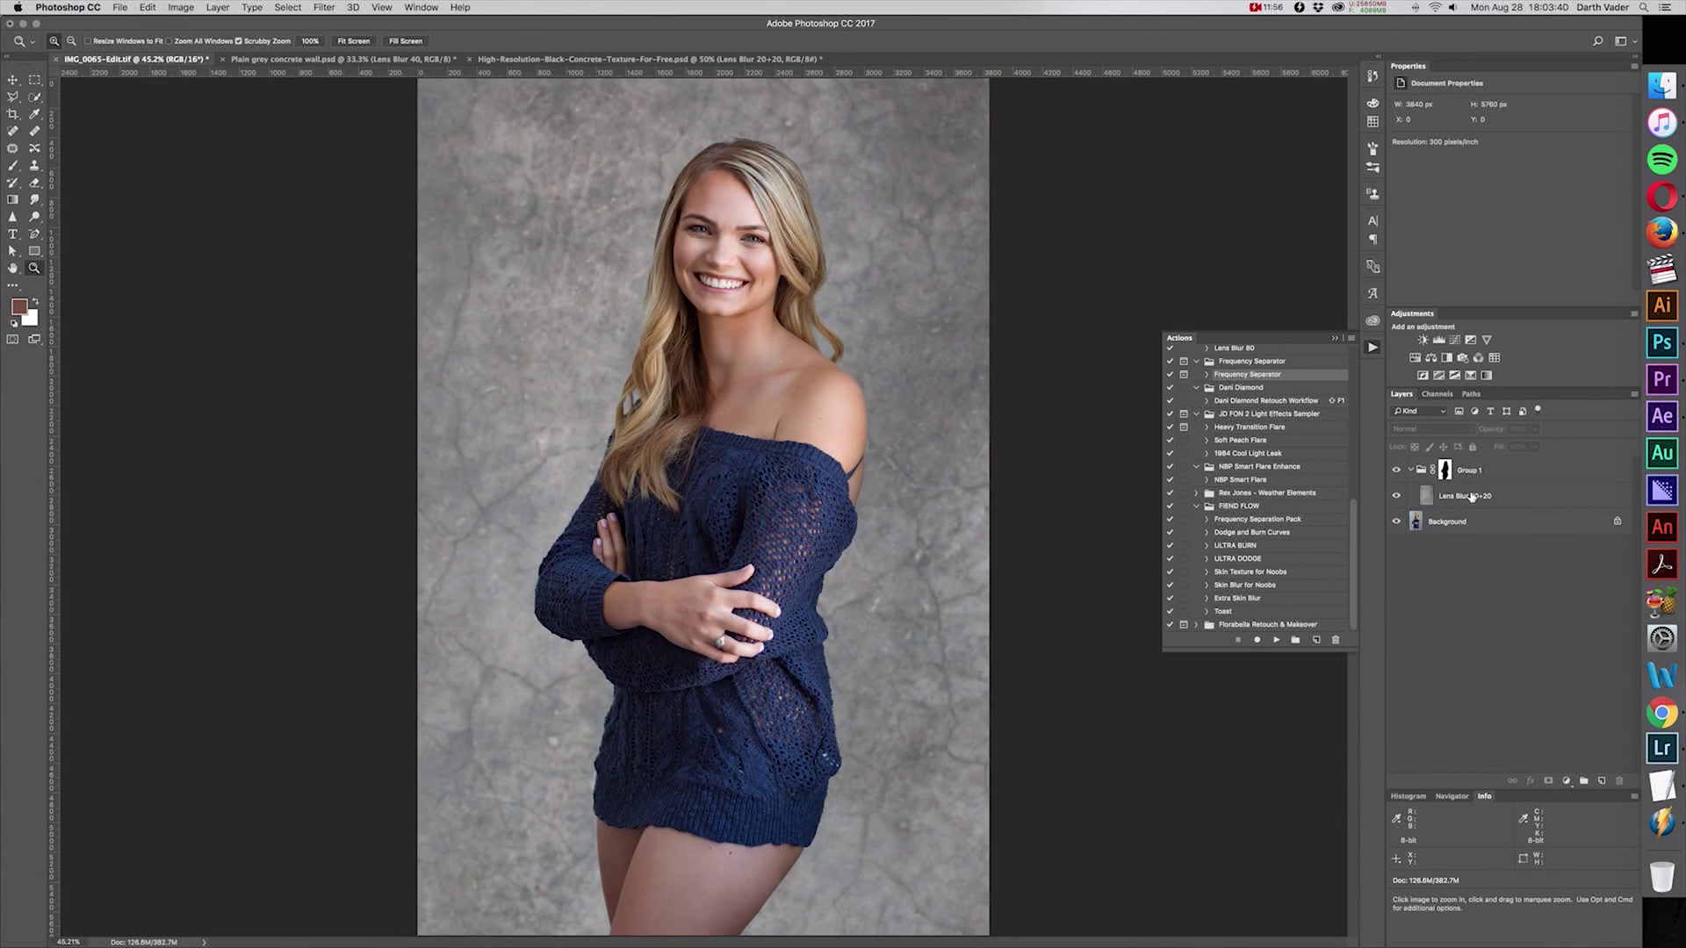
key("super+minus")
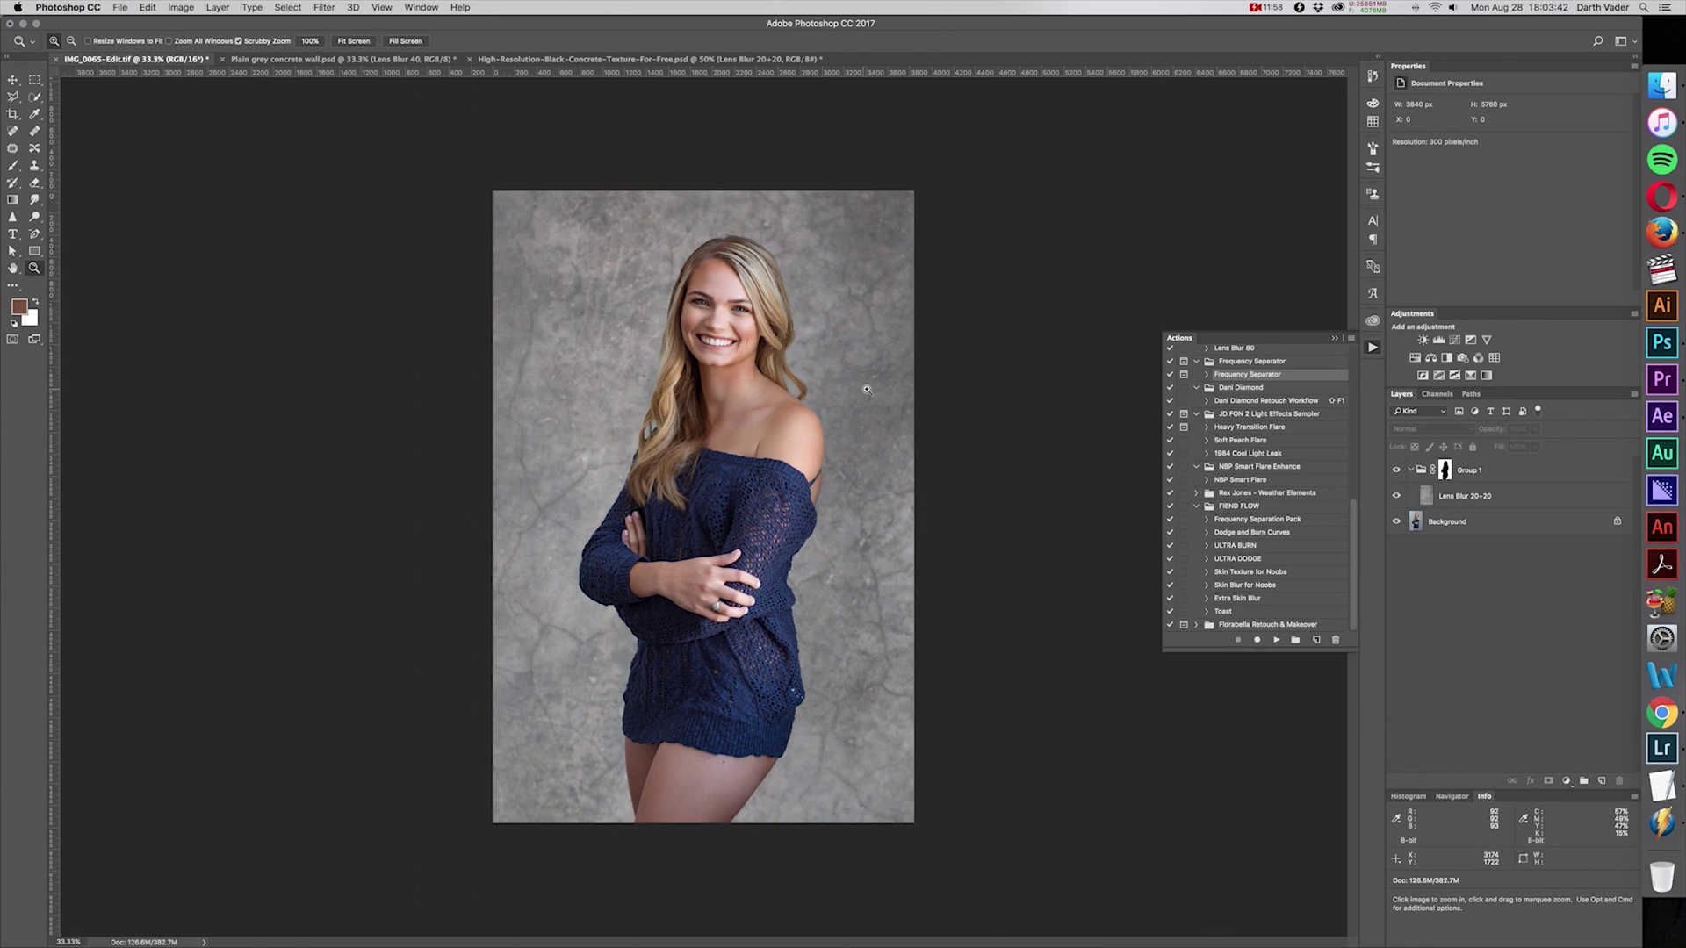
Step: Duplicate the Lens Blur 20+20 texture layer inside the masked group
left_click(1492, 502)
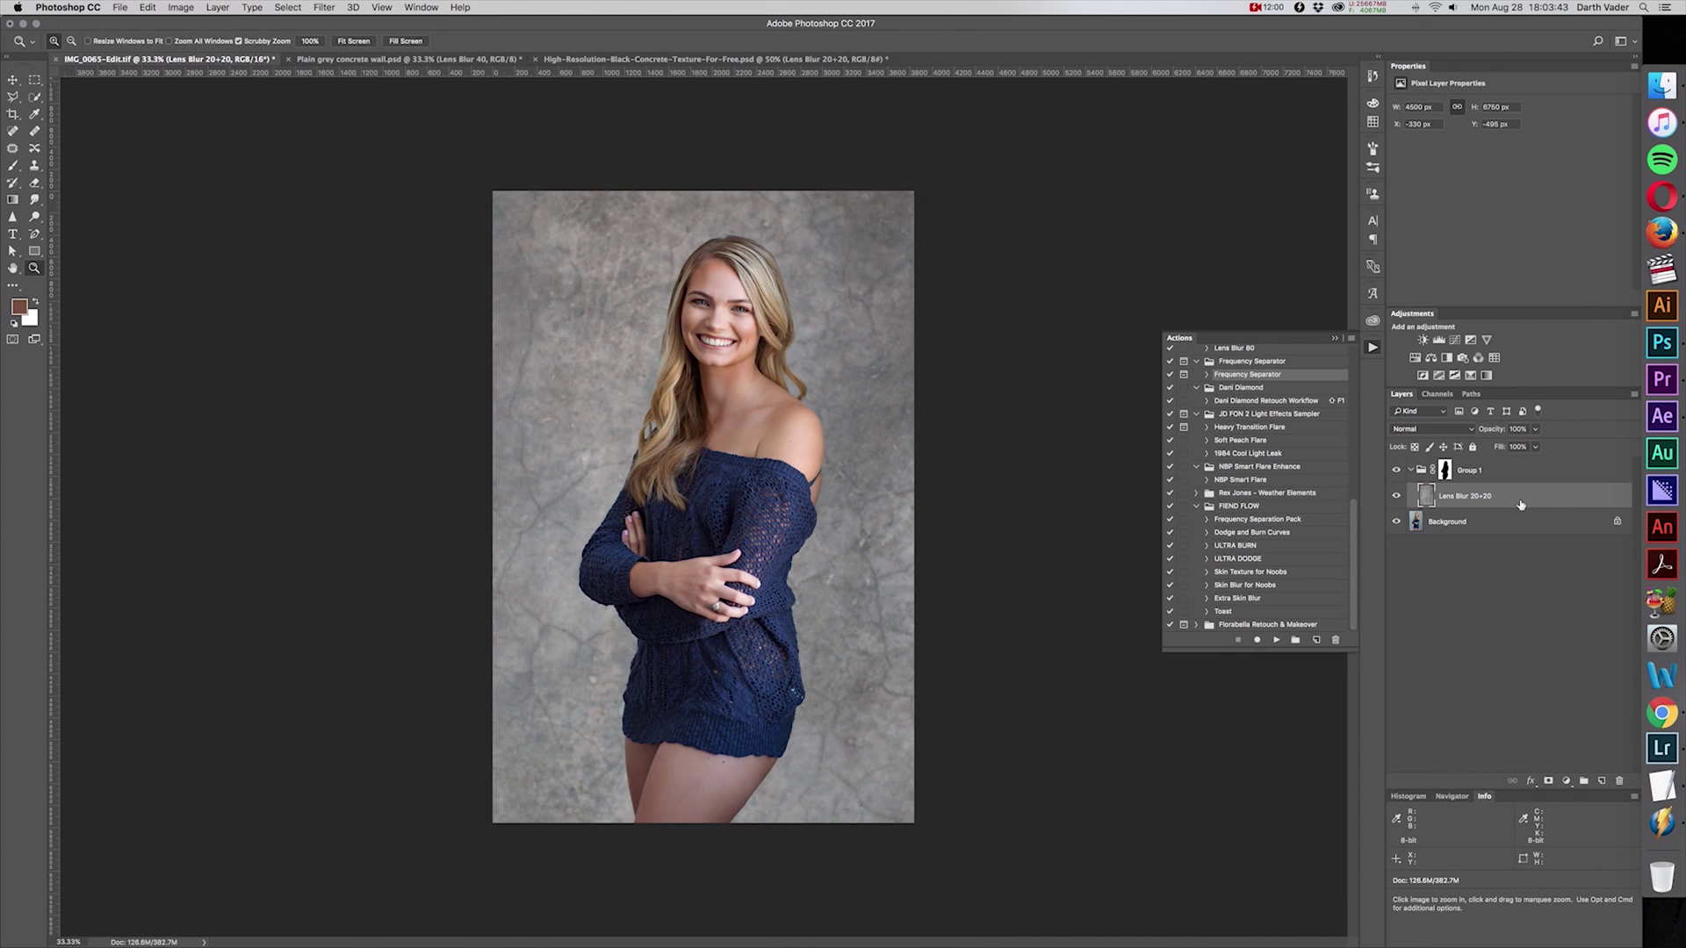
right_click(1500, 505)
left_click(1366, 462)
key("Return")
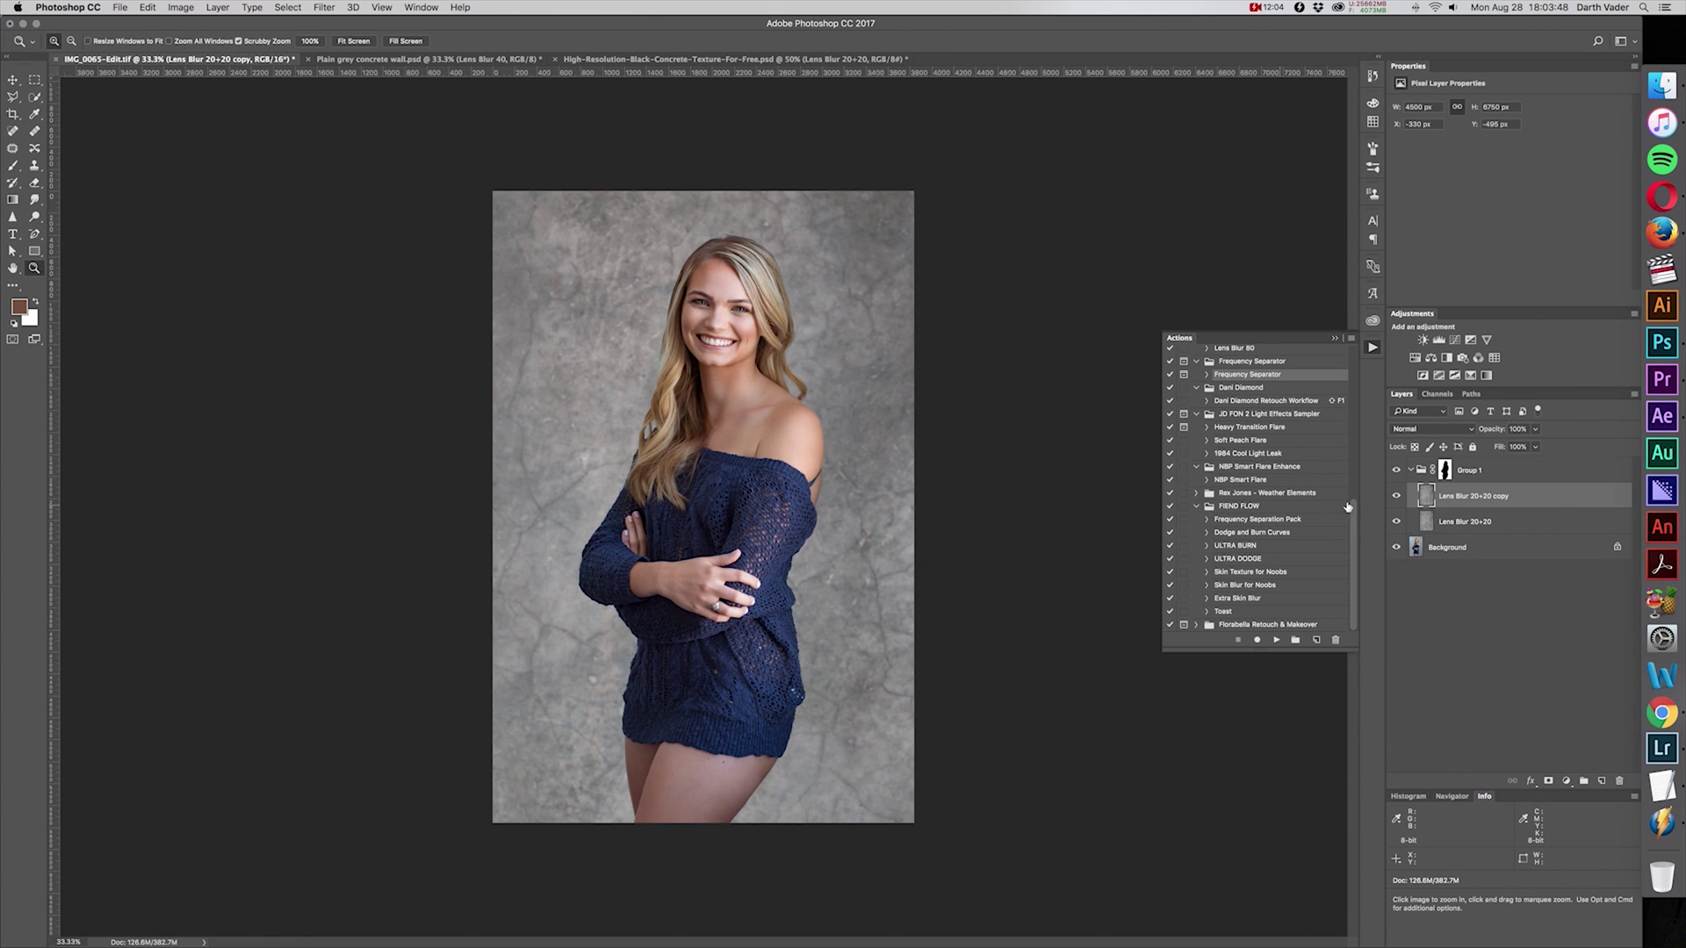
Step: Set the blend mode of the lower Lens Blur 20+20 layer to Multiply
left_click(1466, 524)
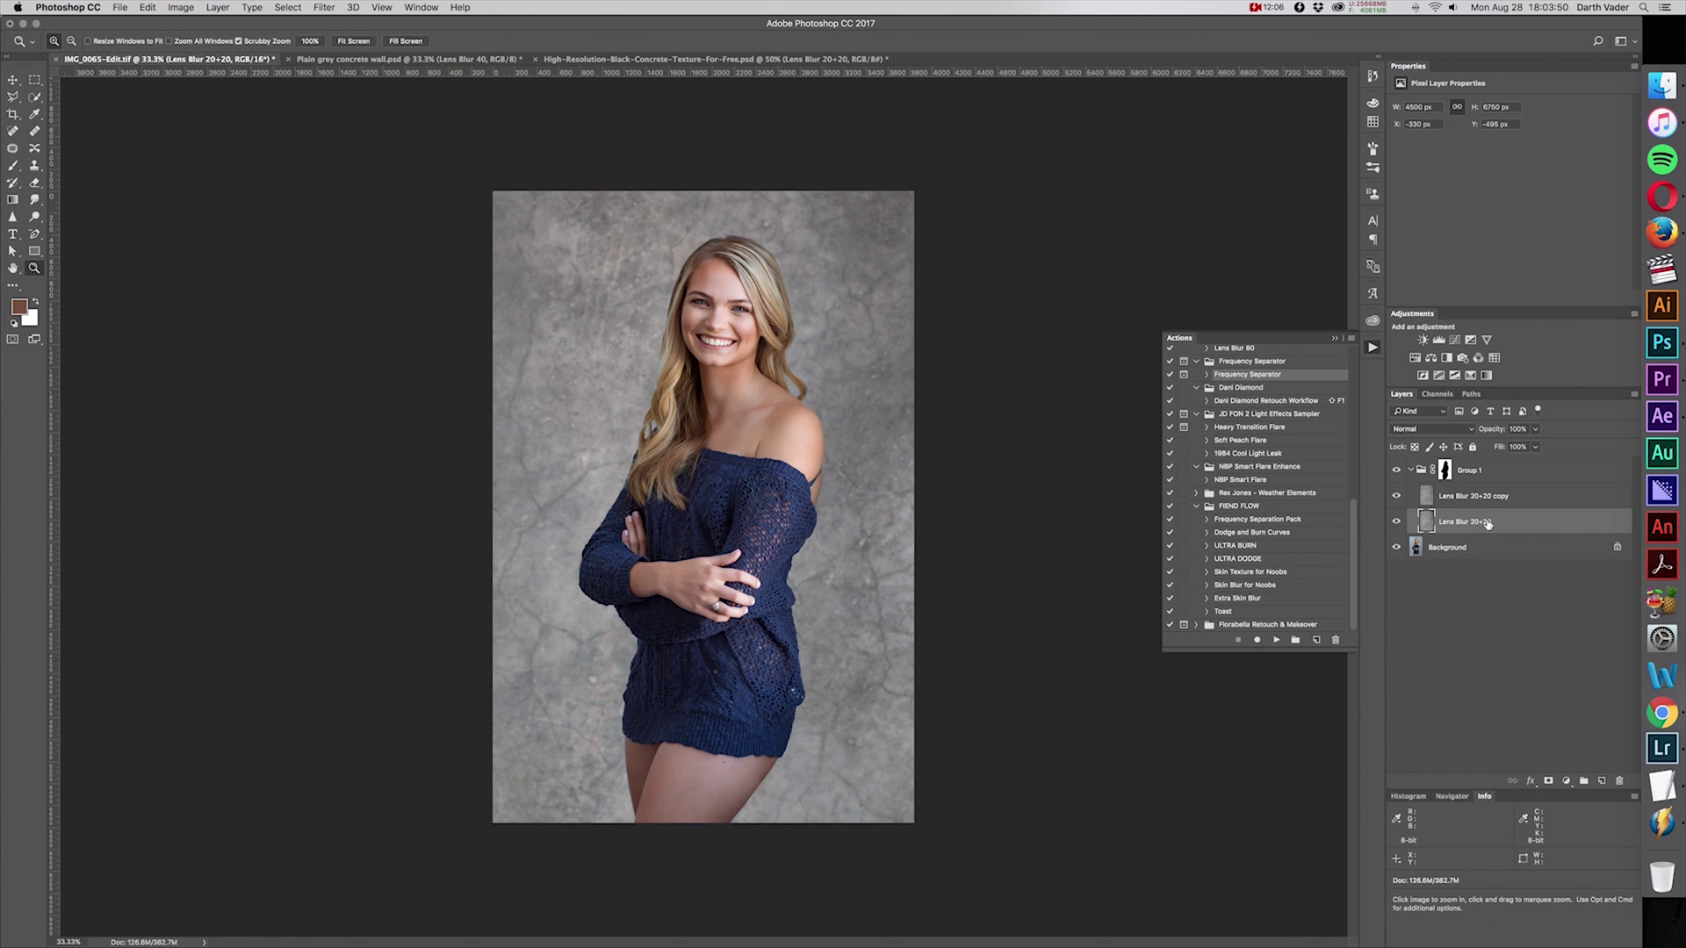
left_click(1417, 429)
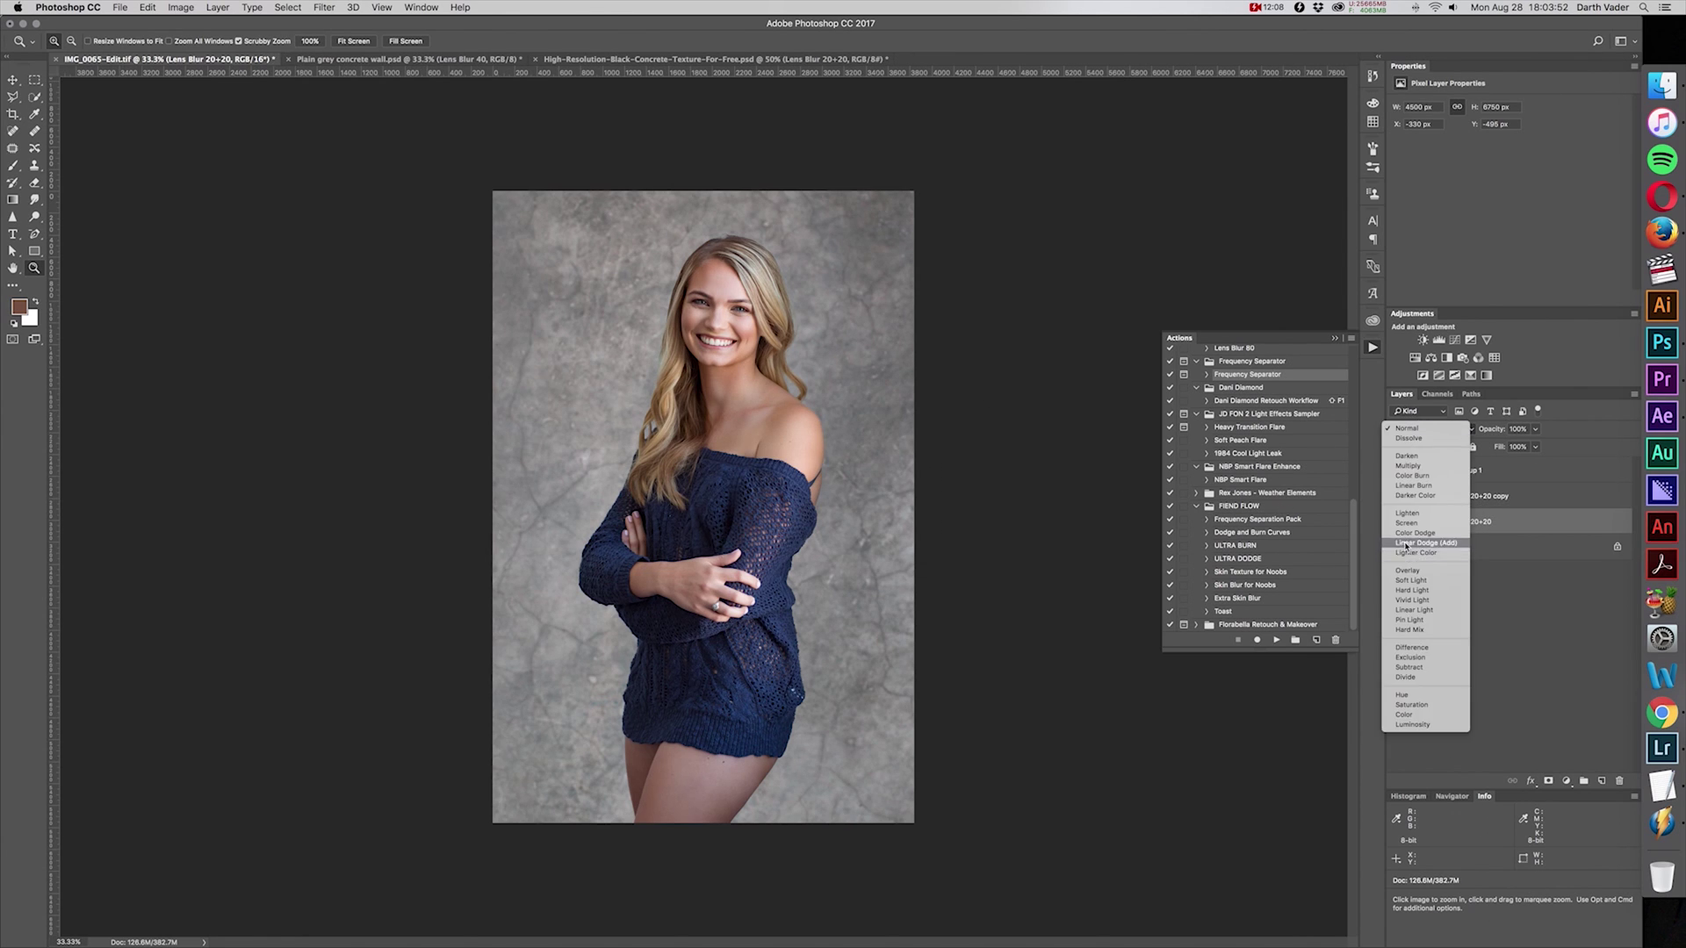
left_click(1413, 467)
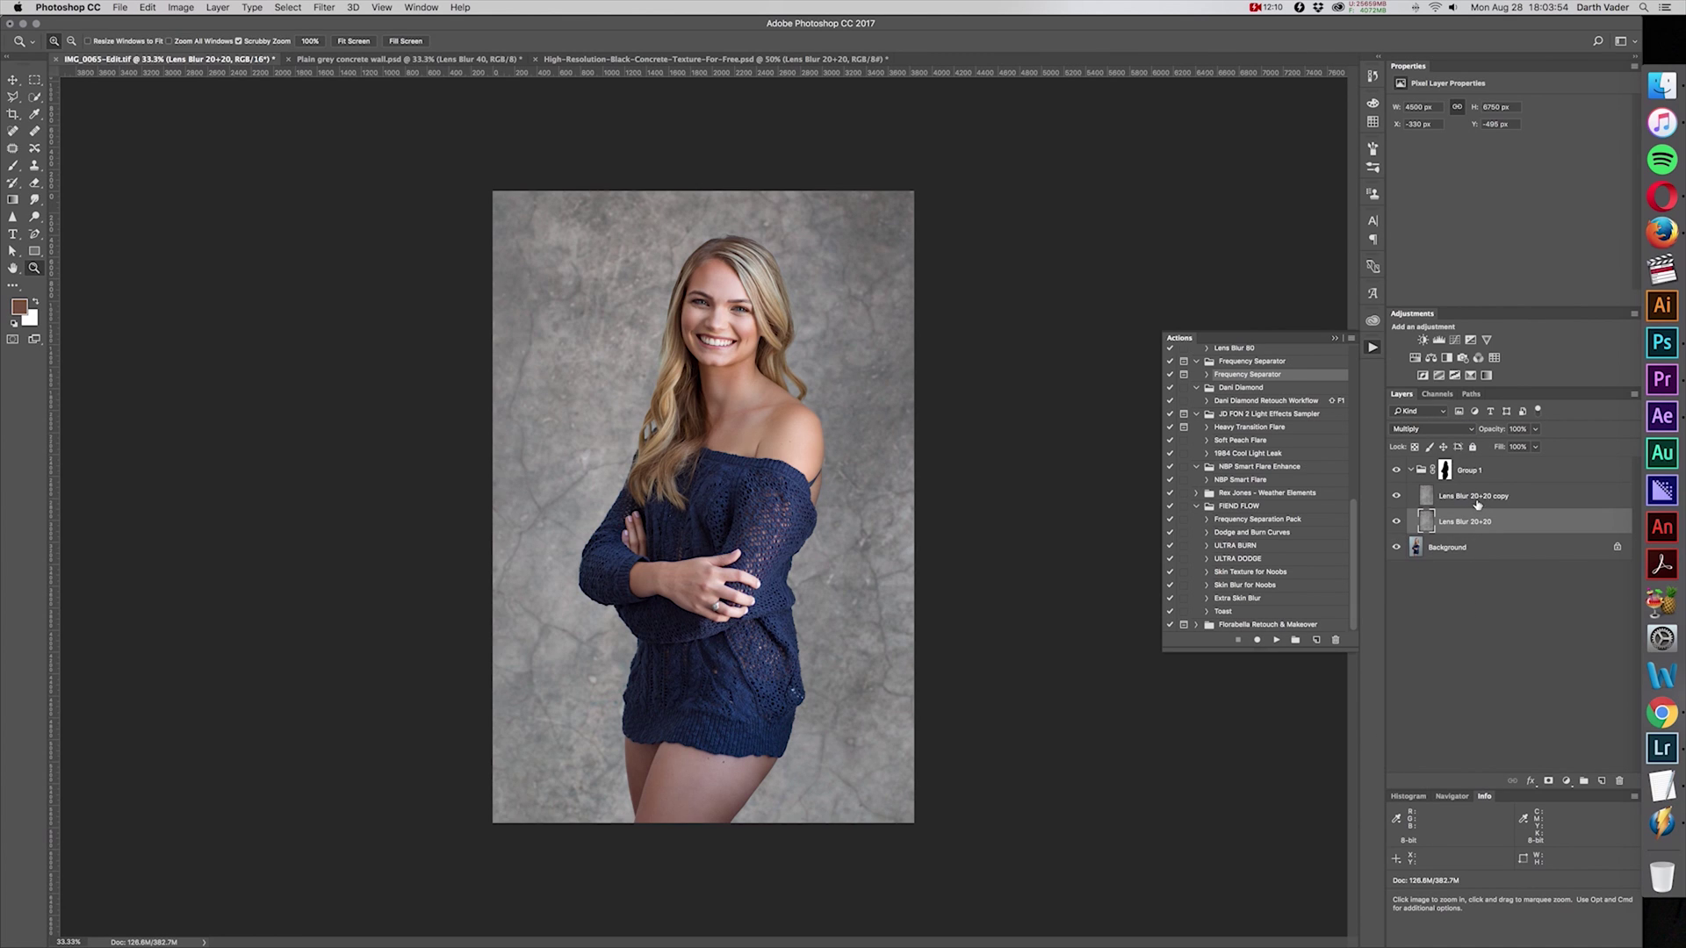
Step: Set the blend mode of the Lens Blur 20+20 copy layer to Overlay
left_click(1479, 498)
left_click(1446, 433)
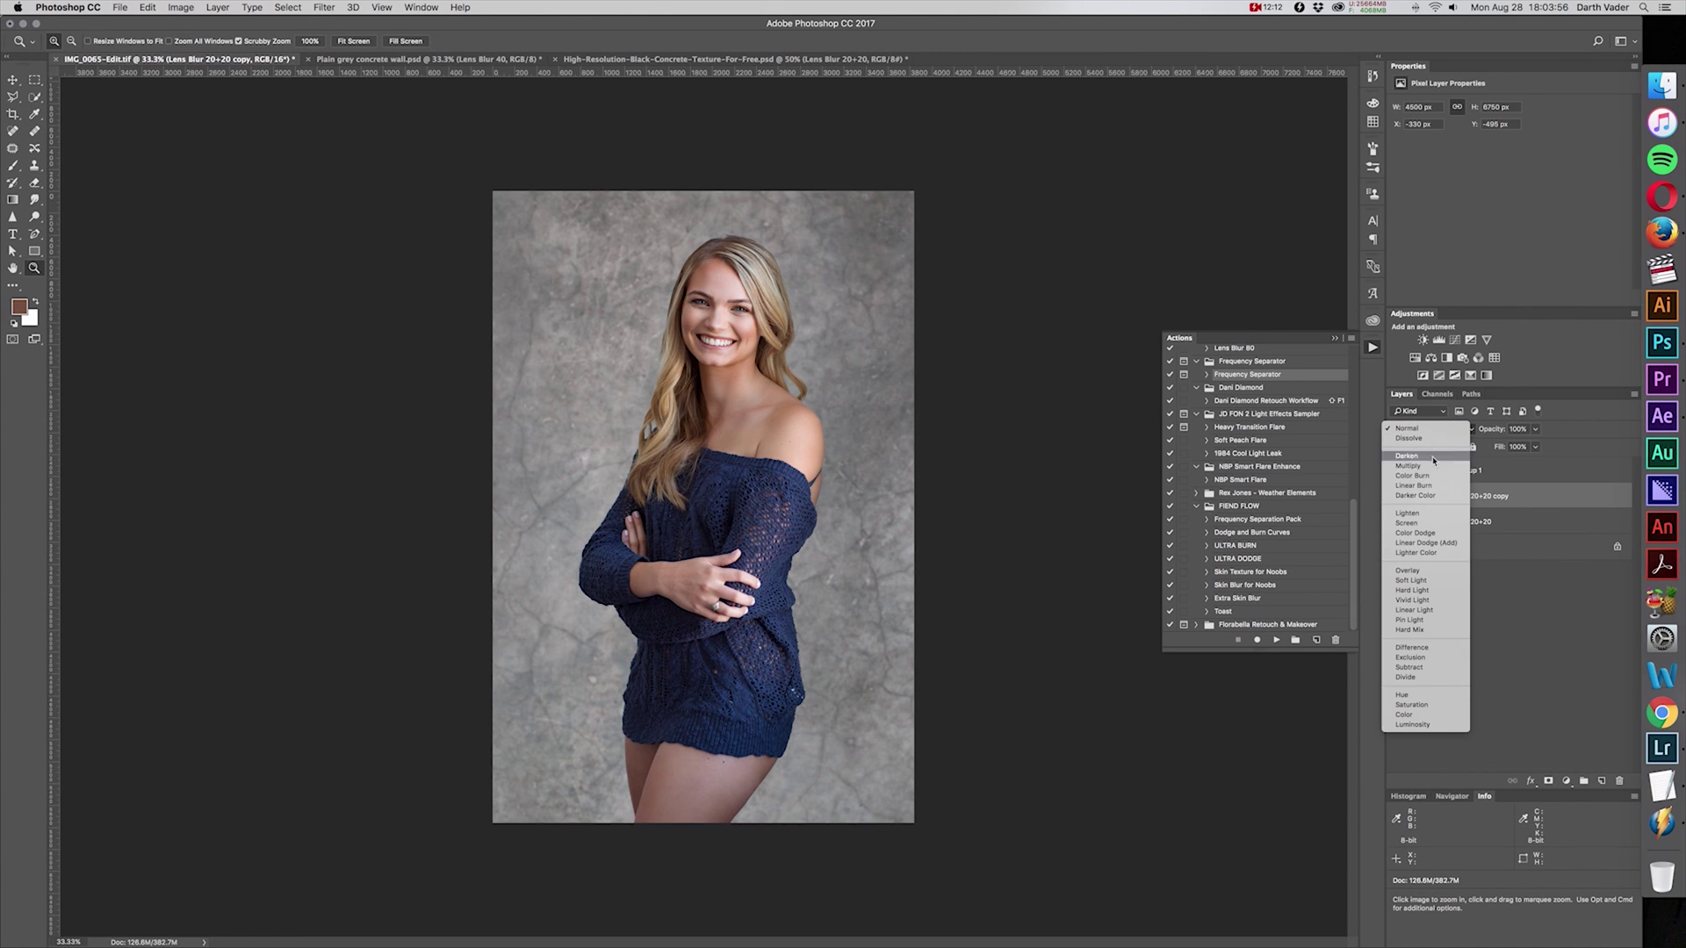
left_click(1432, 578)
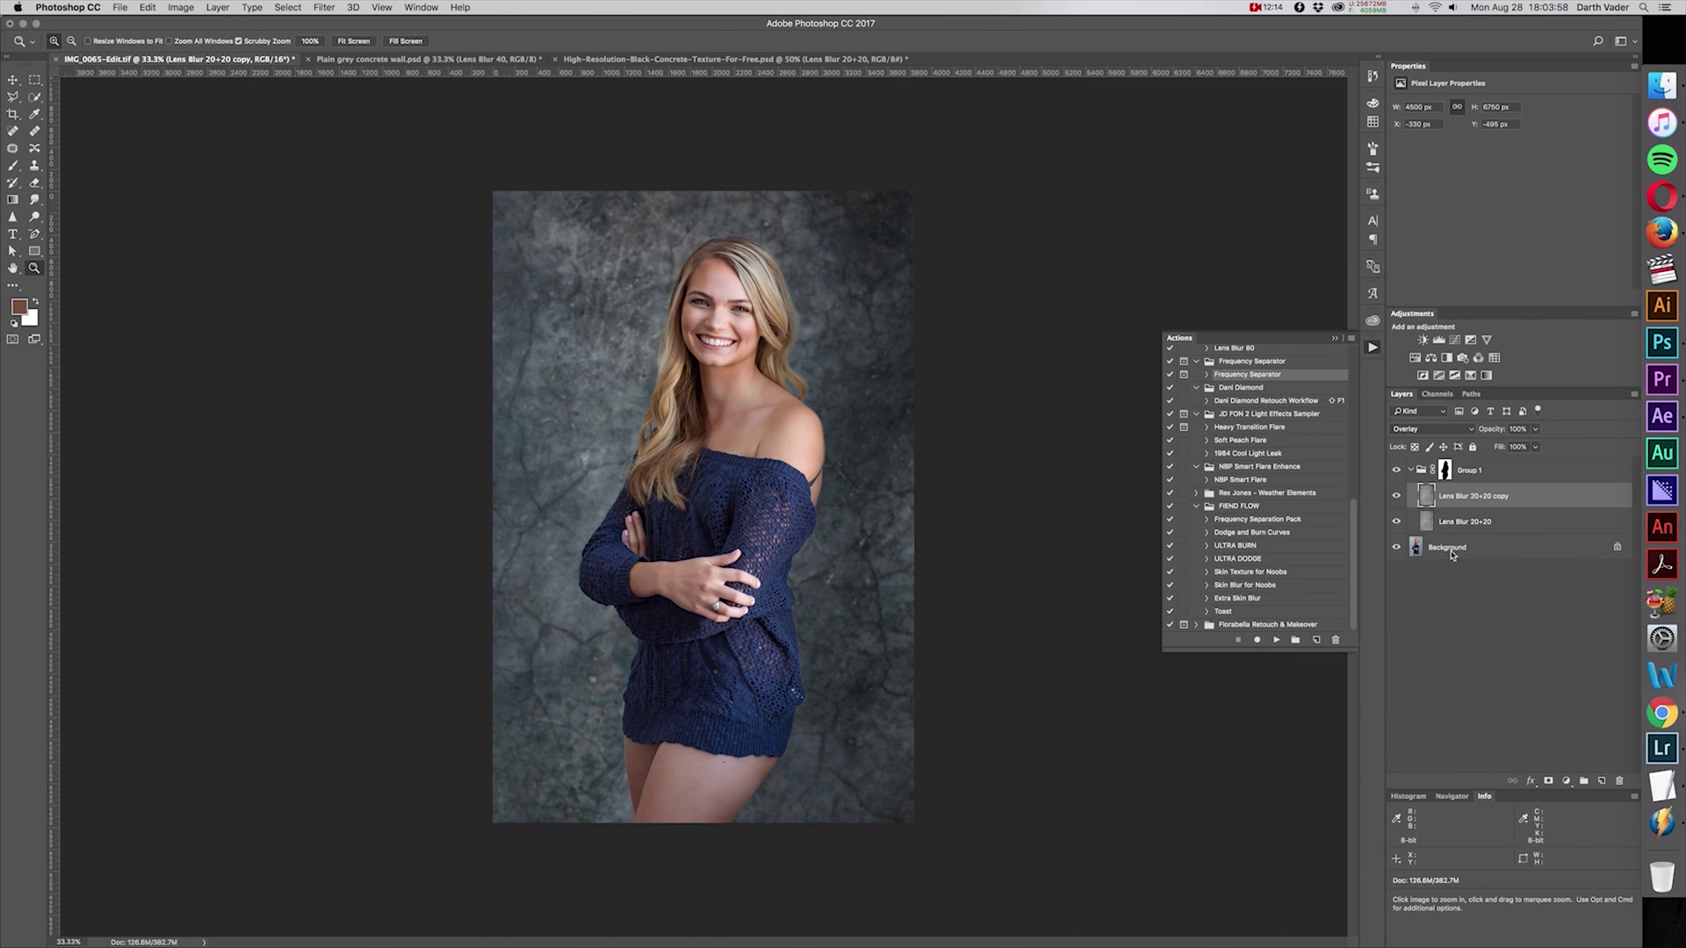
Step: Reduce the opacity of both texture layers, bringing the lower Lens Blur 20+20 layer to 30%
left_click(1463, 525, "shift")
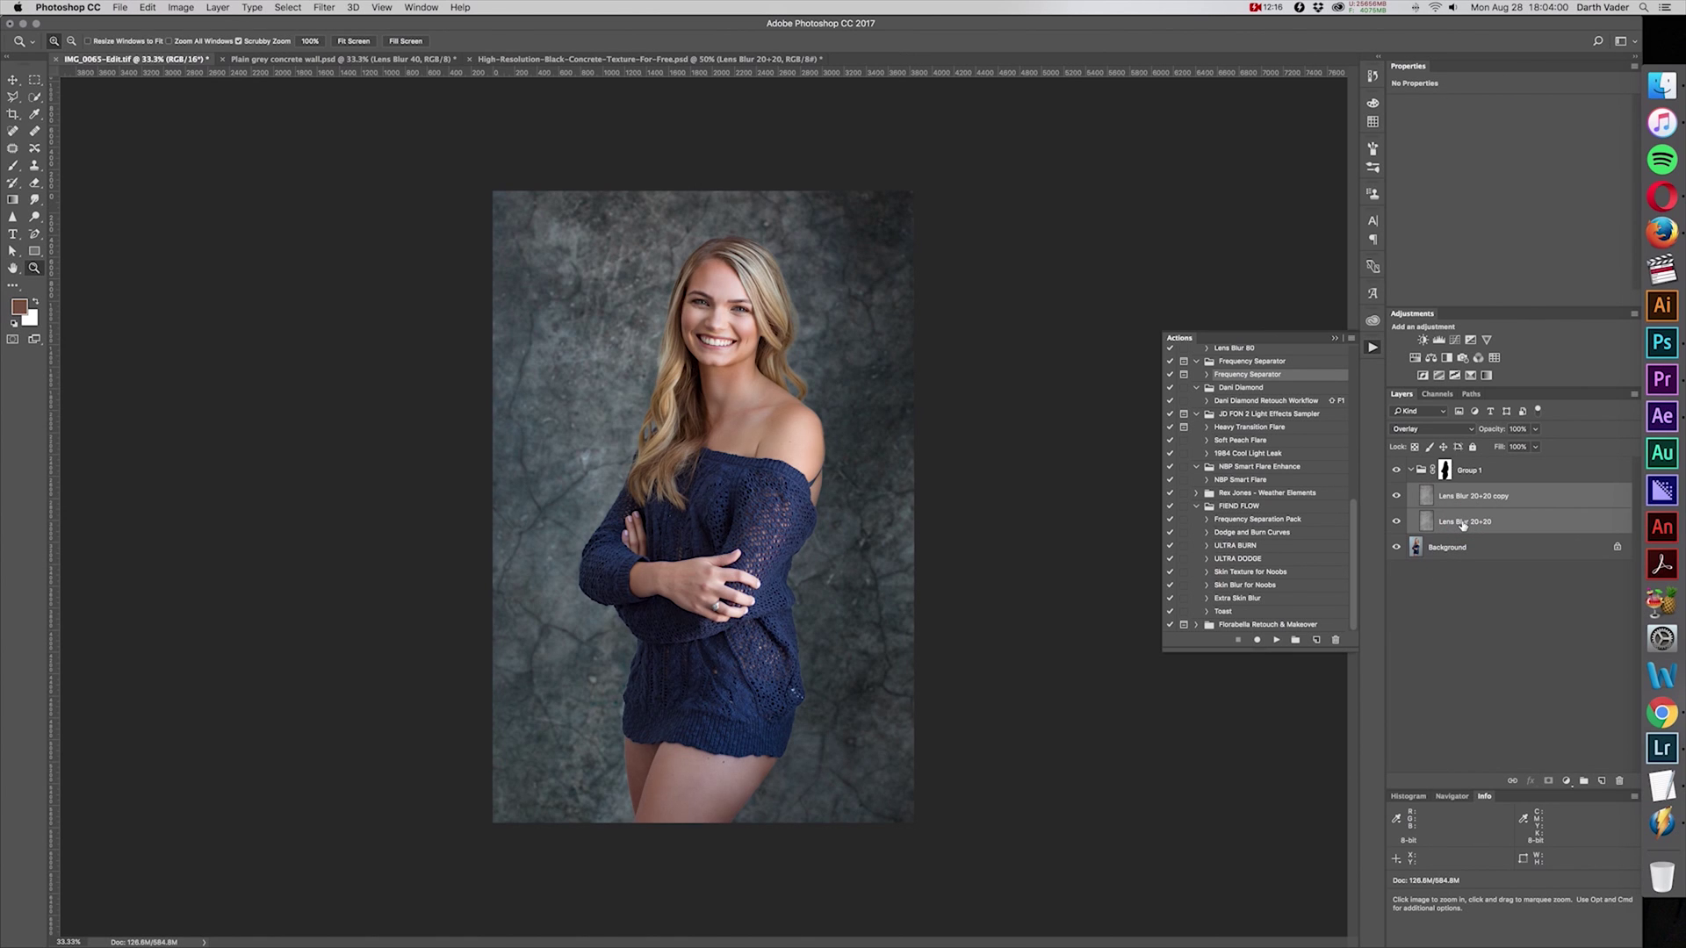
left_click(1465, 547)
left_click(1467, 522)
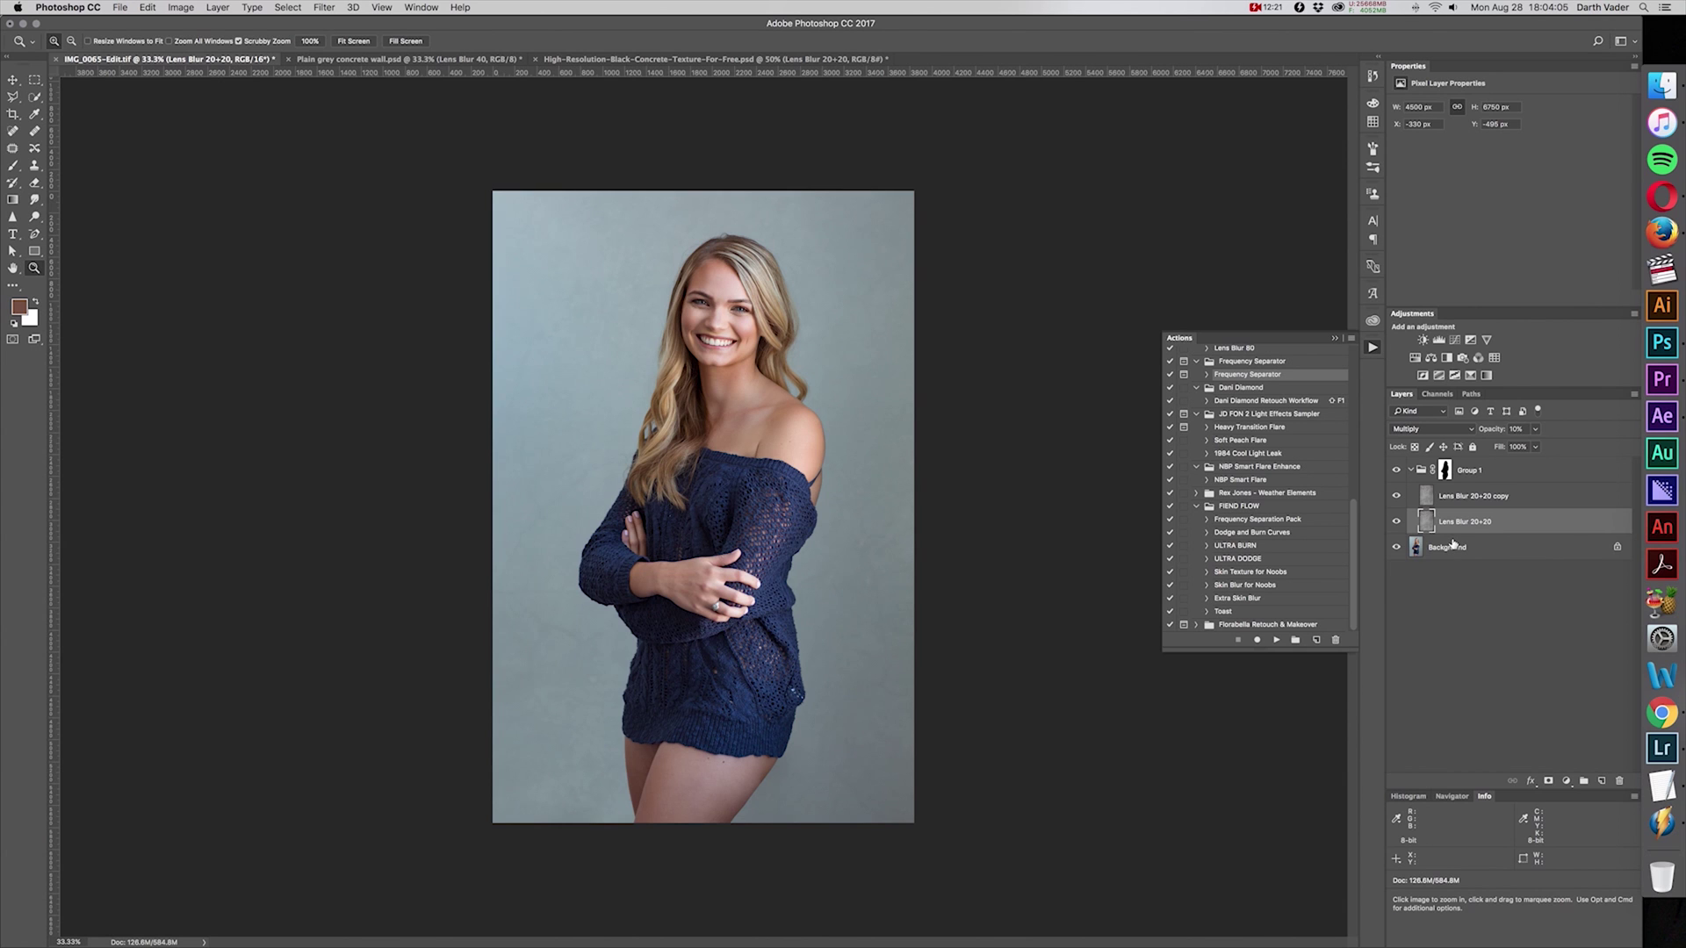
key("super+equal")
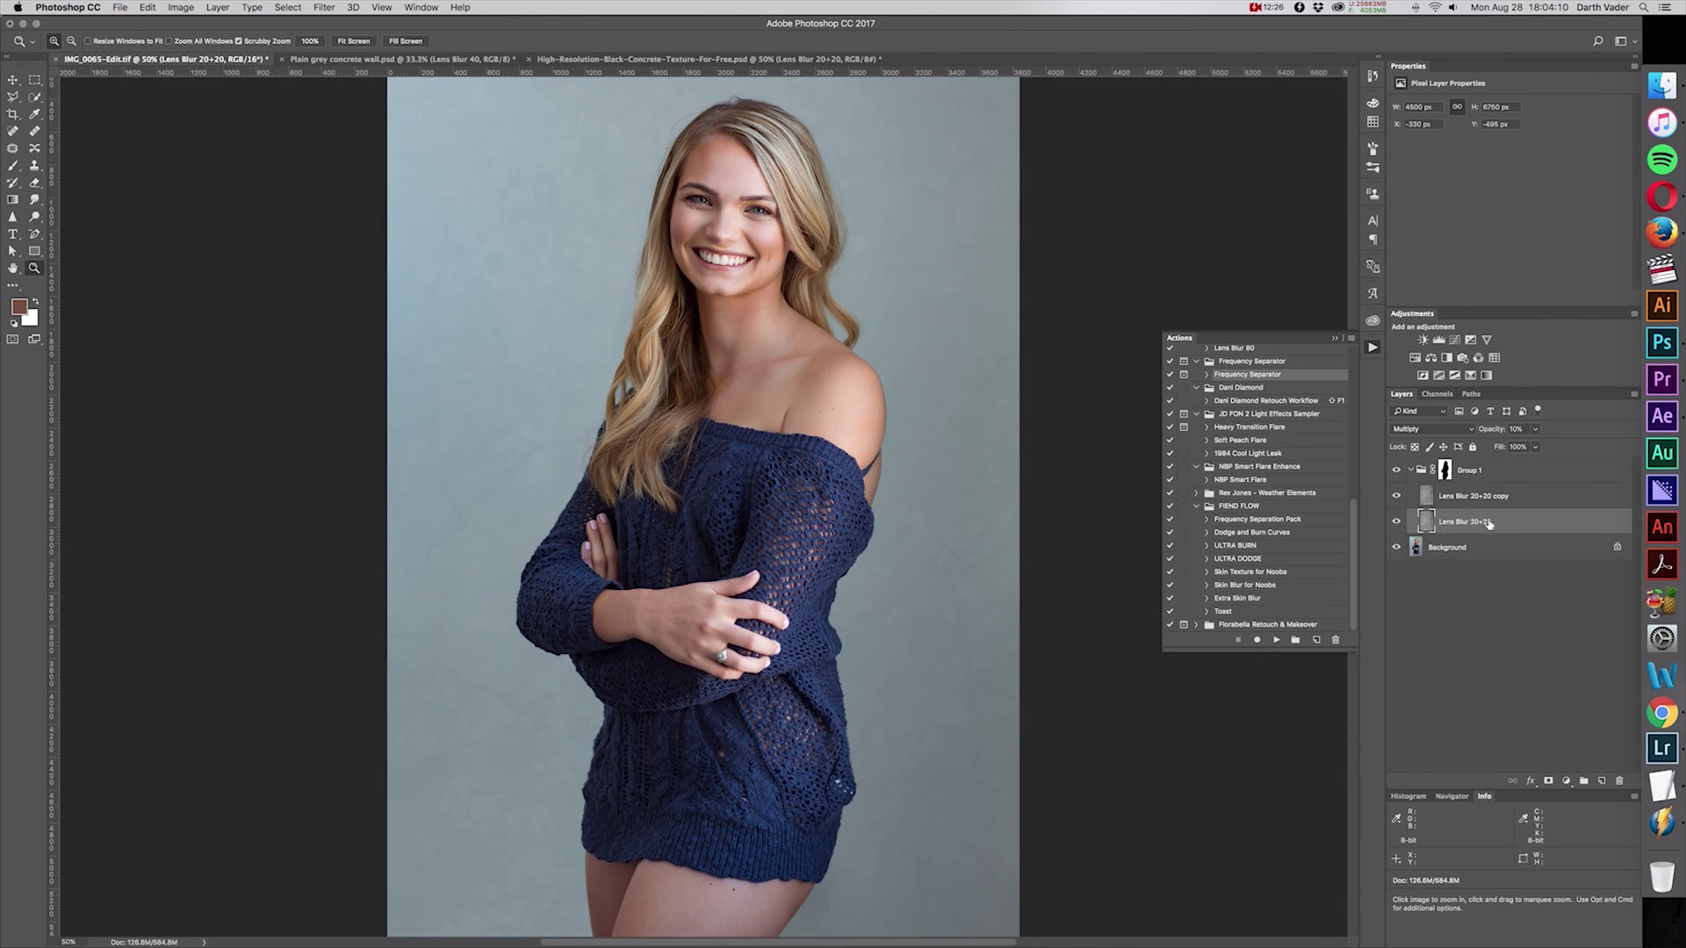
key("2")
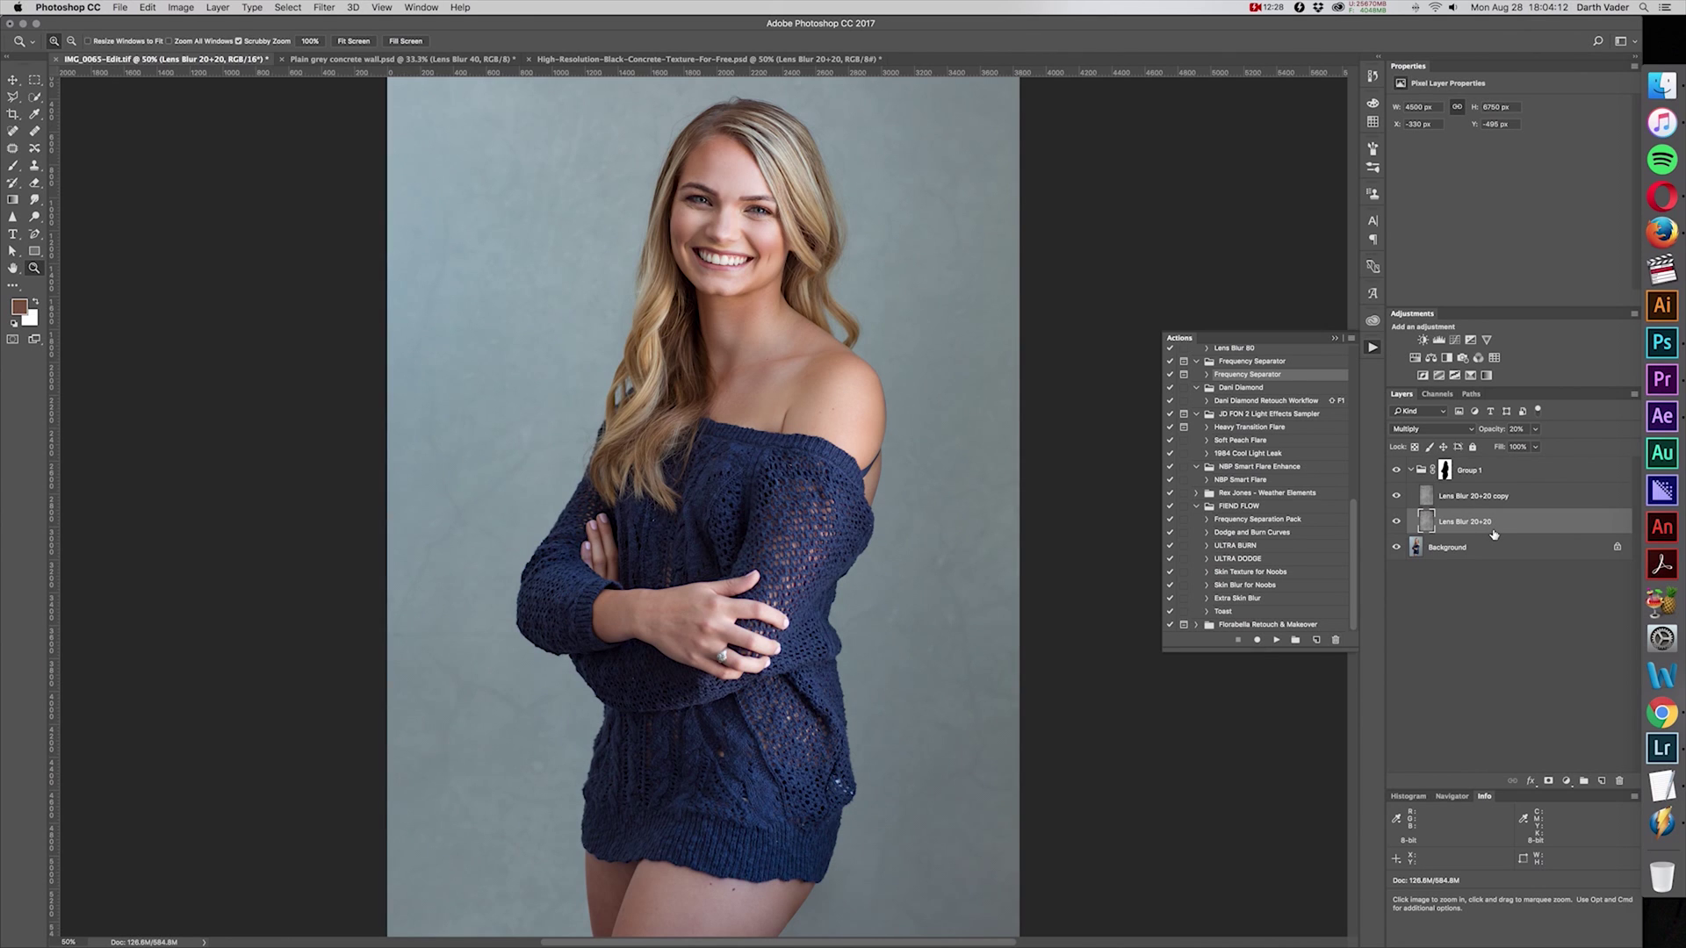
key("3")
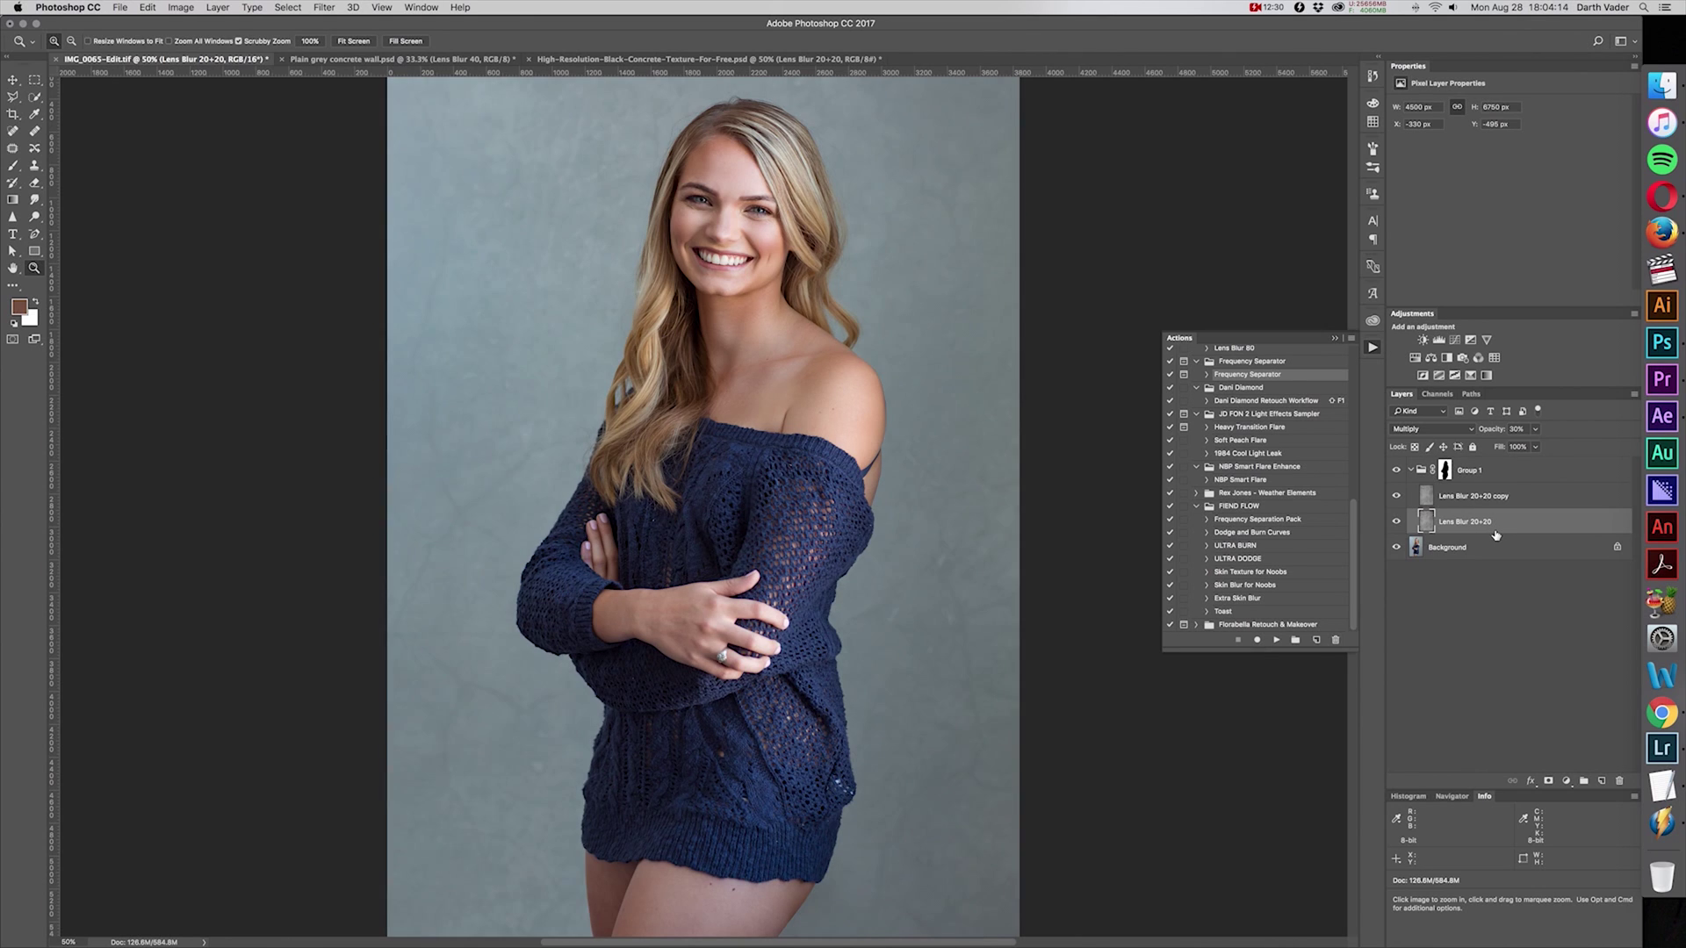
Step: Set the opacity of the Lens Blur 20+20 copy layer to 30% and deselect all layers
key("super+minus")
left_click(1472, 497)
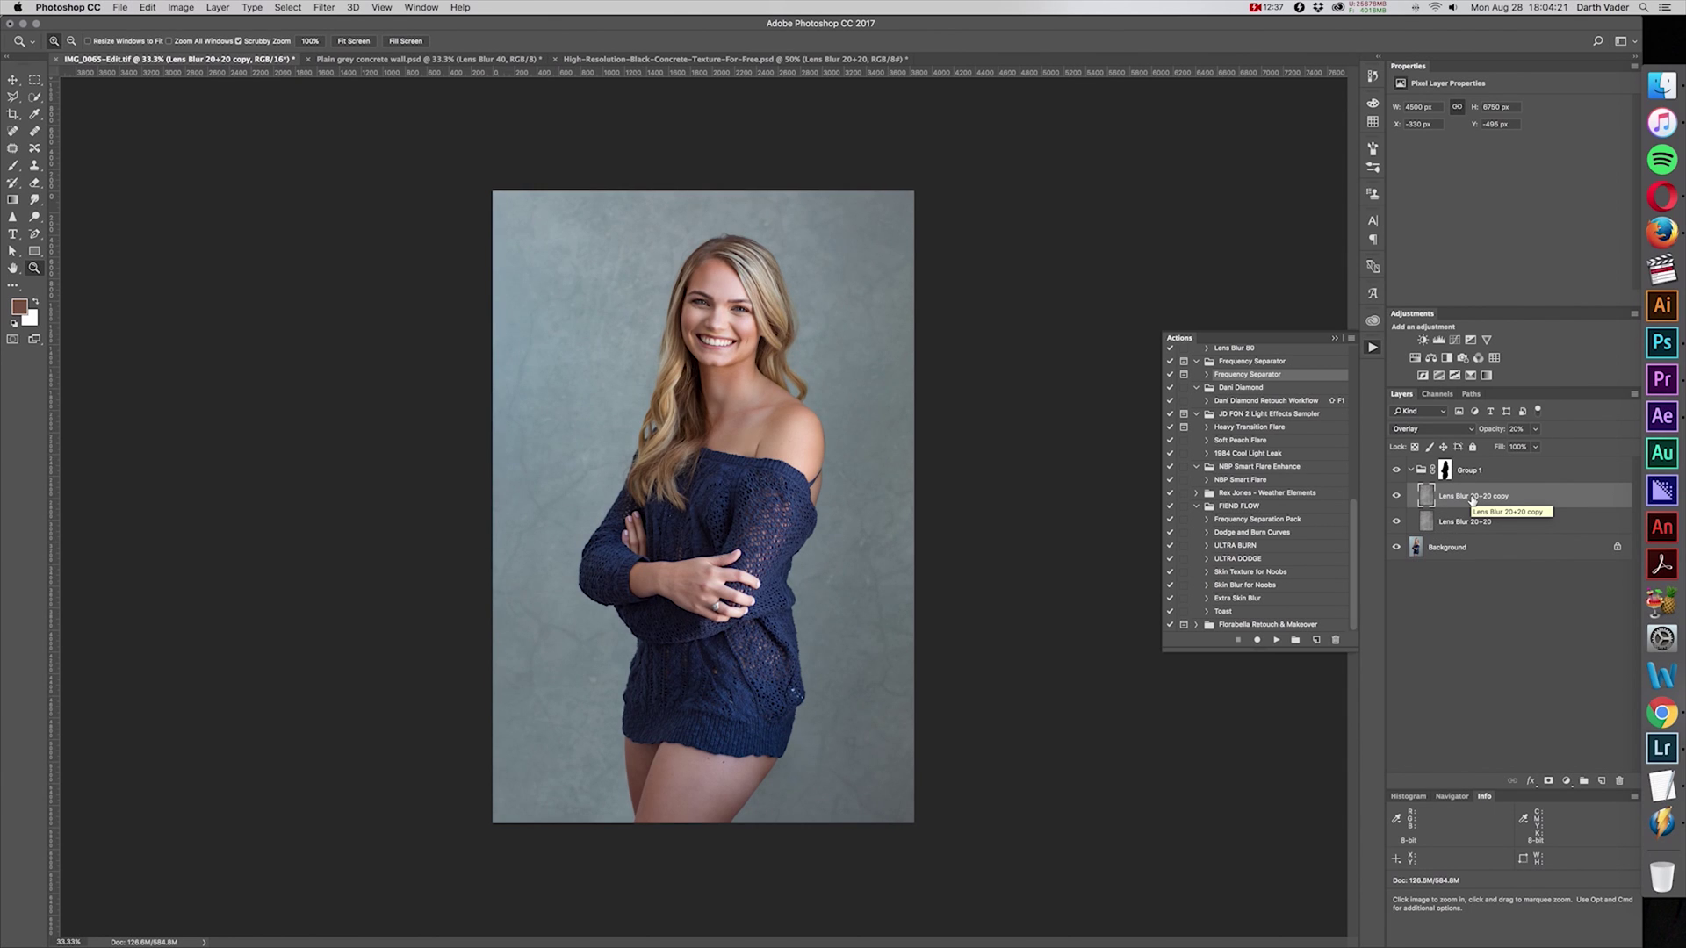
key("3")
left_click(1481, 637)
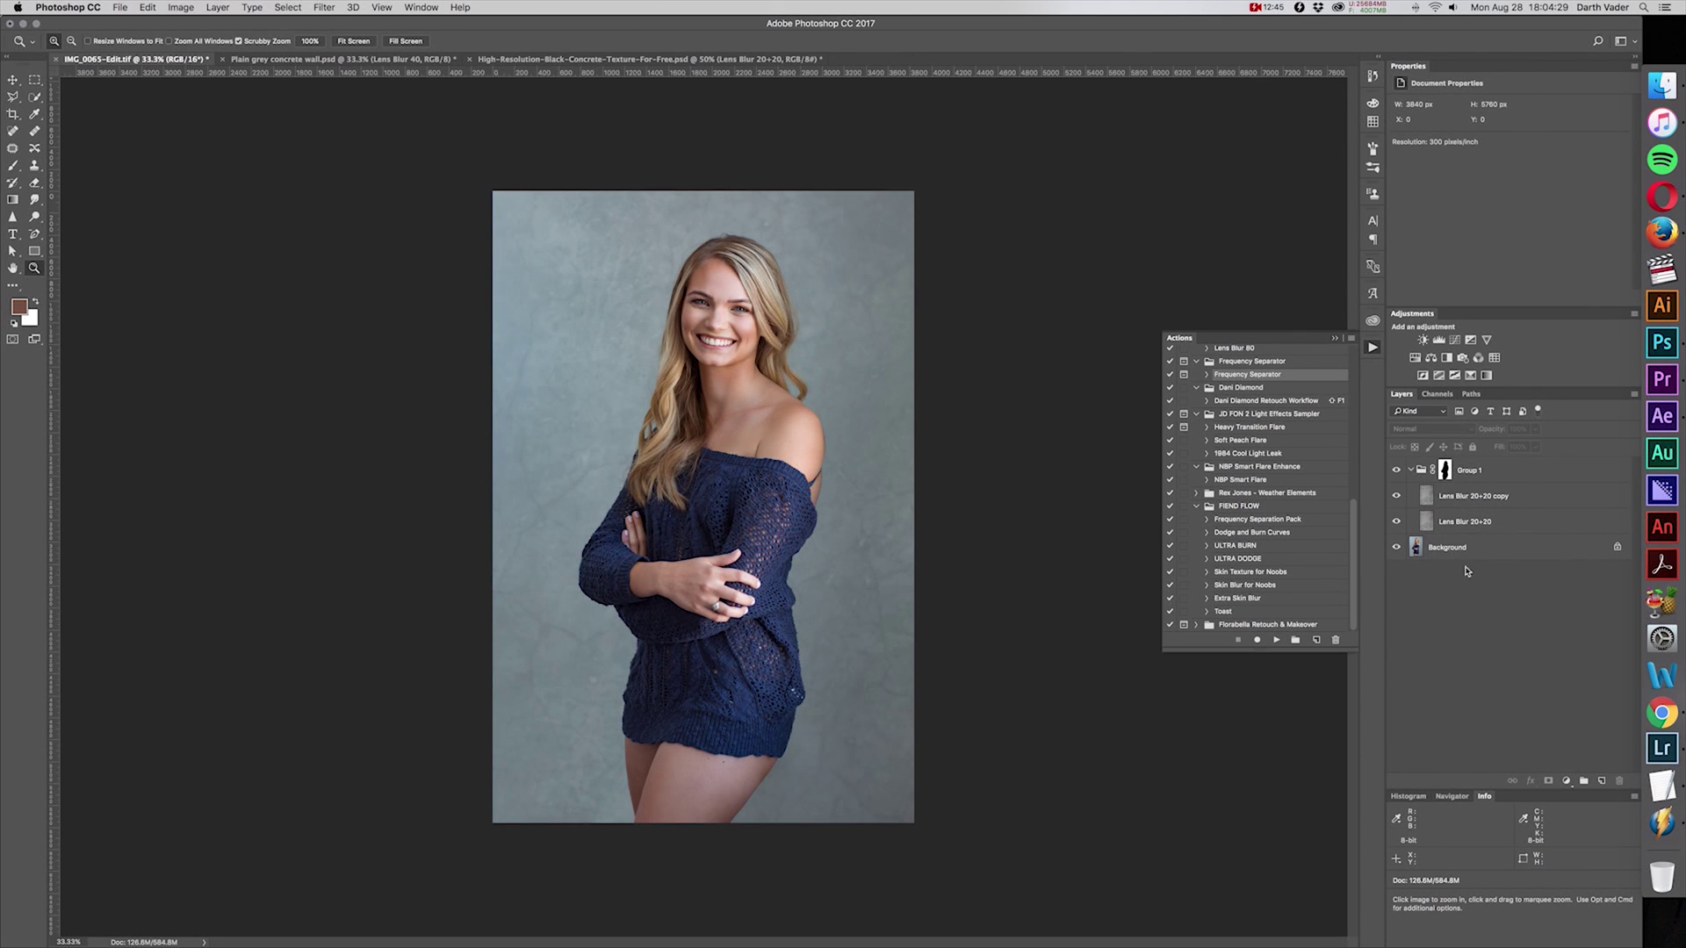
Step: Collapse the texture group and compare the portrait with and without the concrete texture
left_click(1410, 471)
left_click(1396, 469)
left_click(1396, 470)
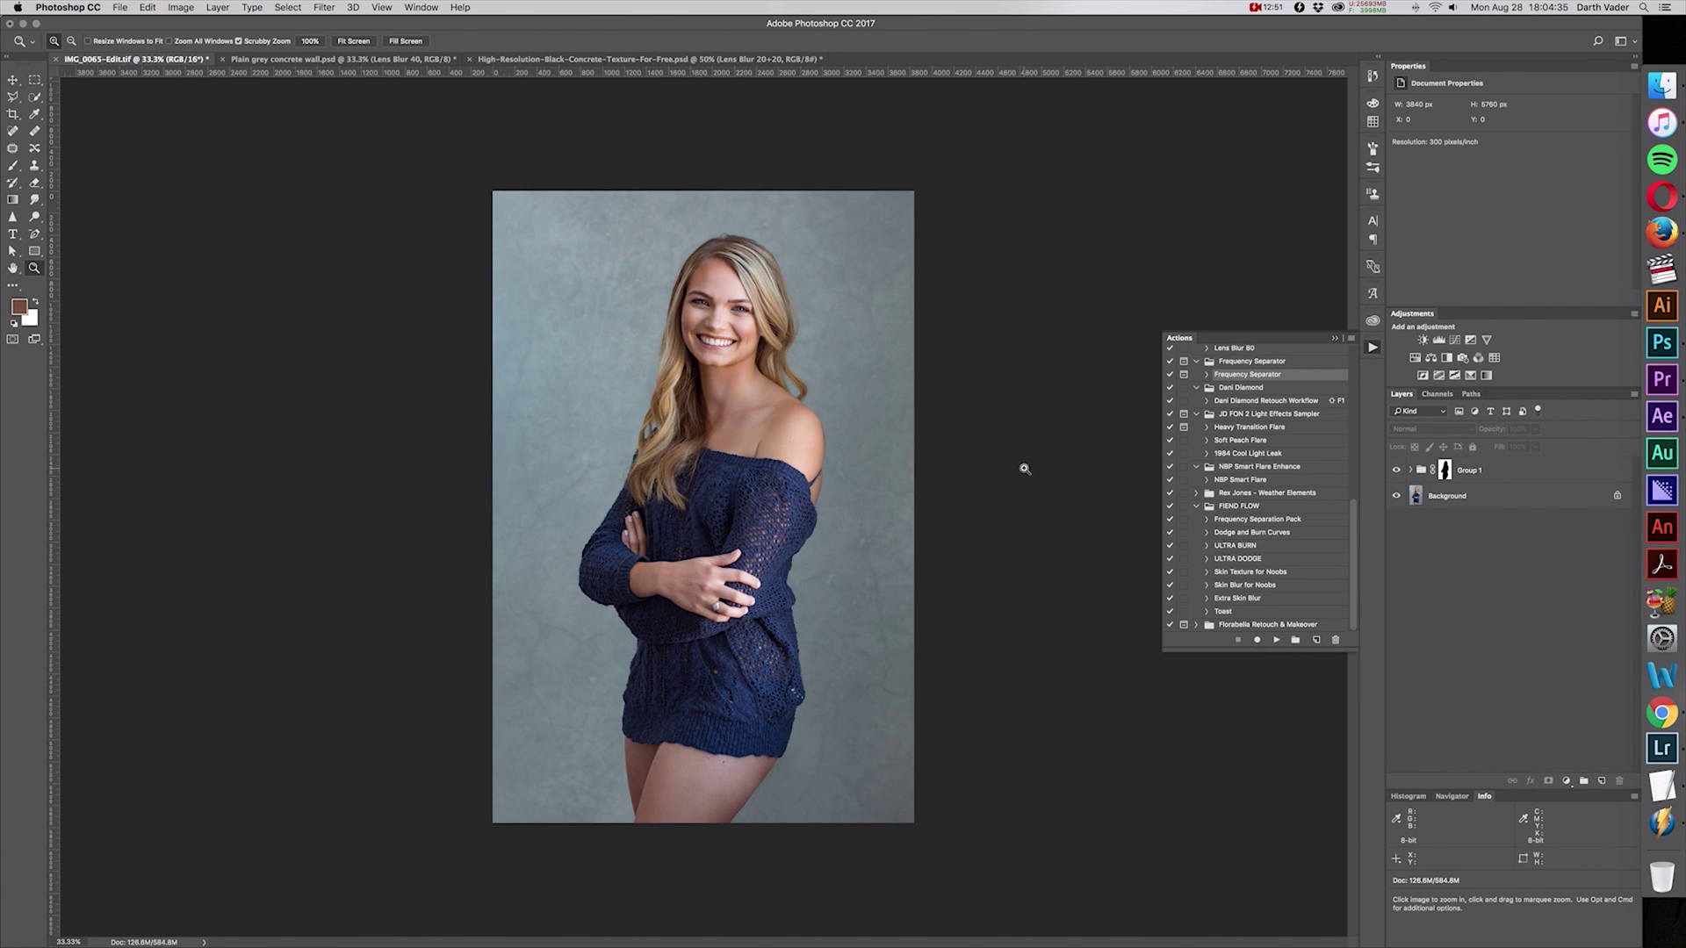
Step: Merge all visible layers into the Background and duplicate it as Background copy
key("alt")
key("super+shift+e")
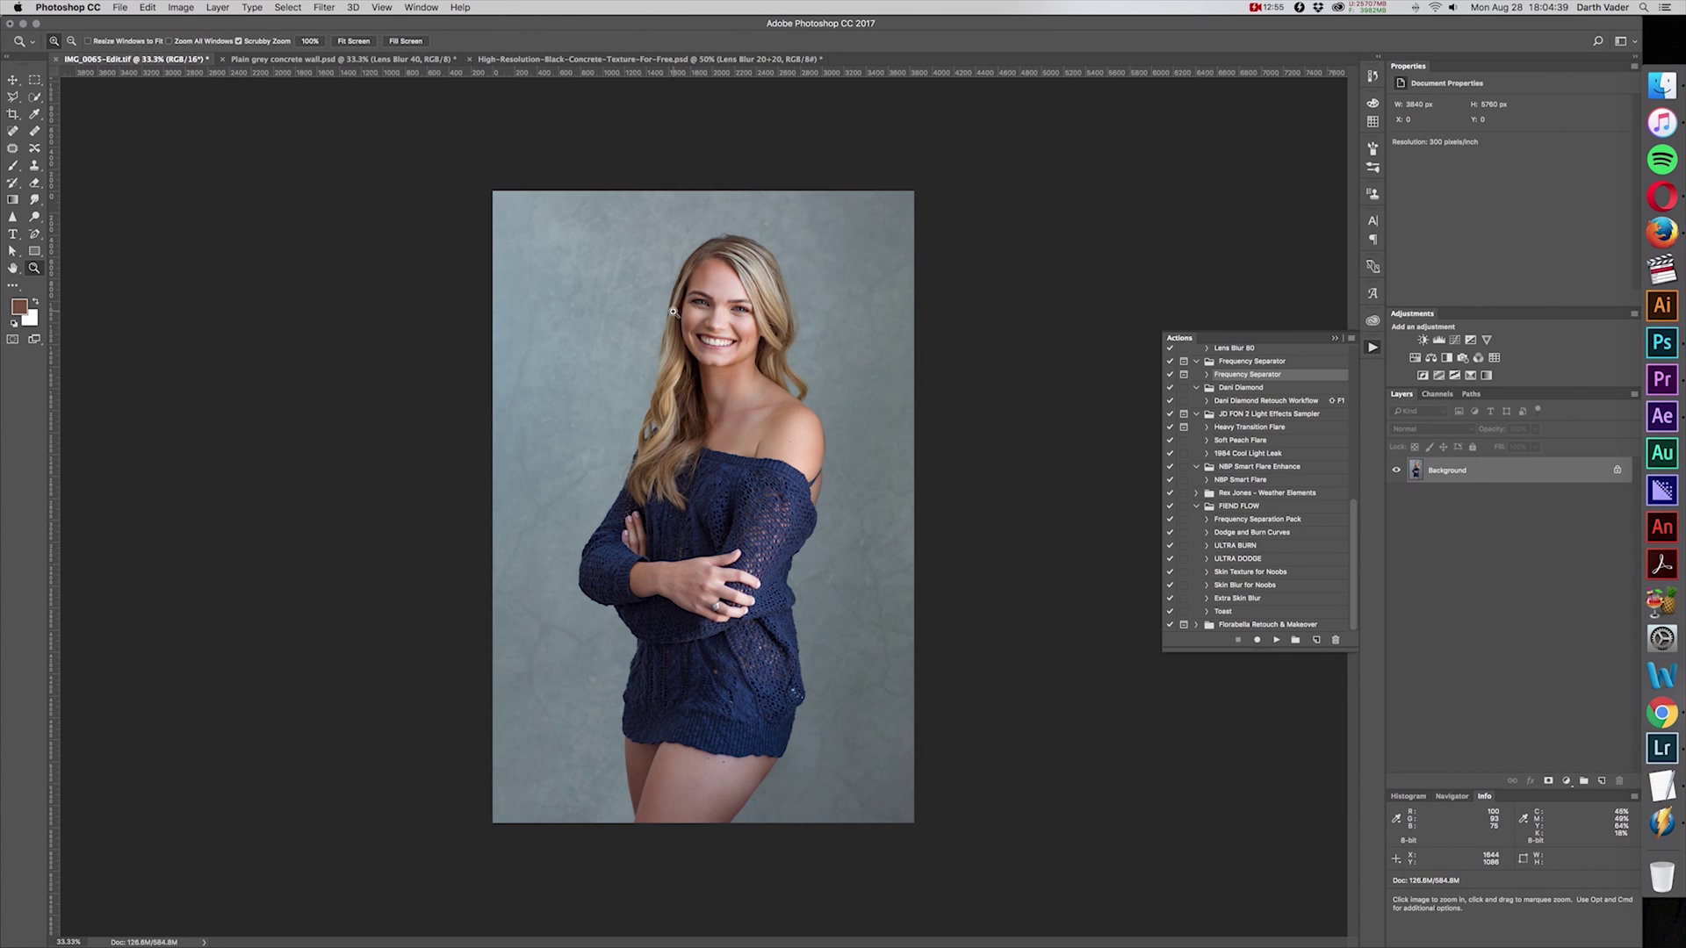
right_click(1441, 472)
left_click(1484, 500)
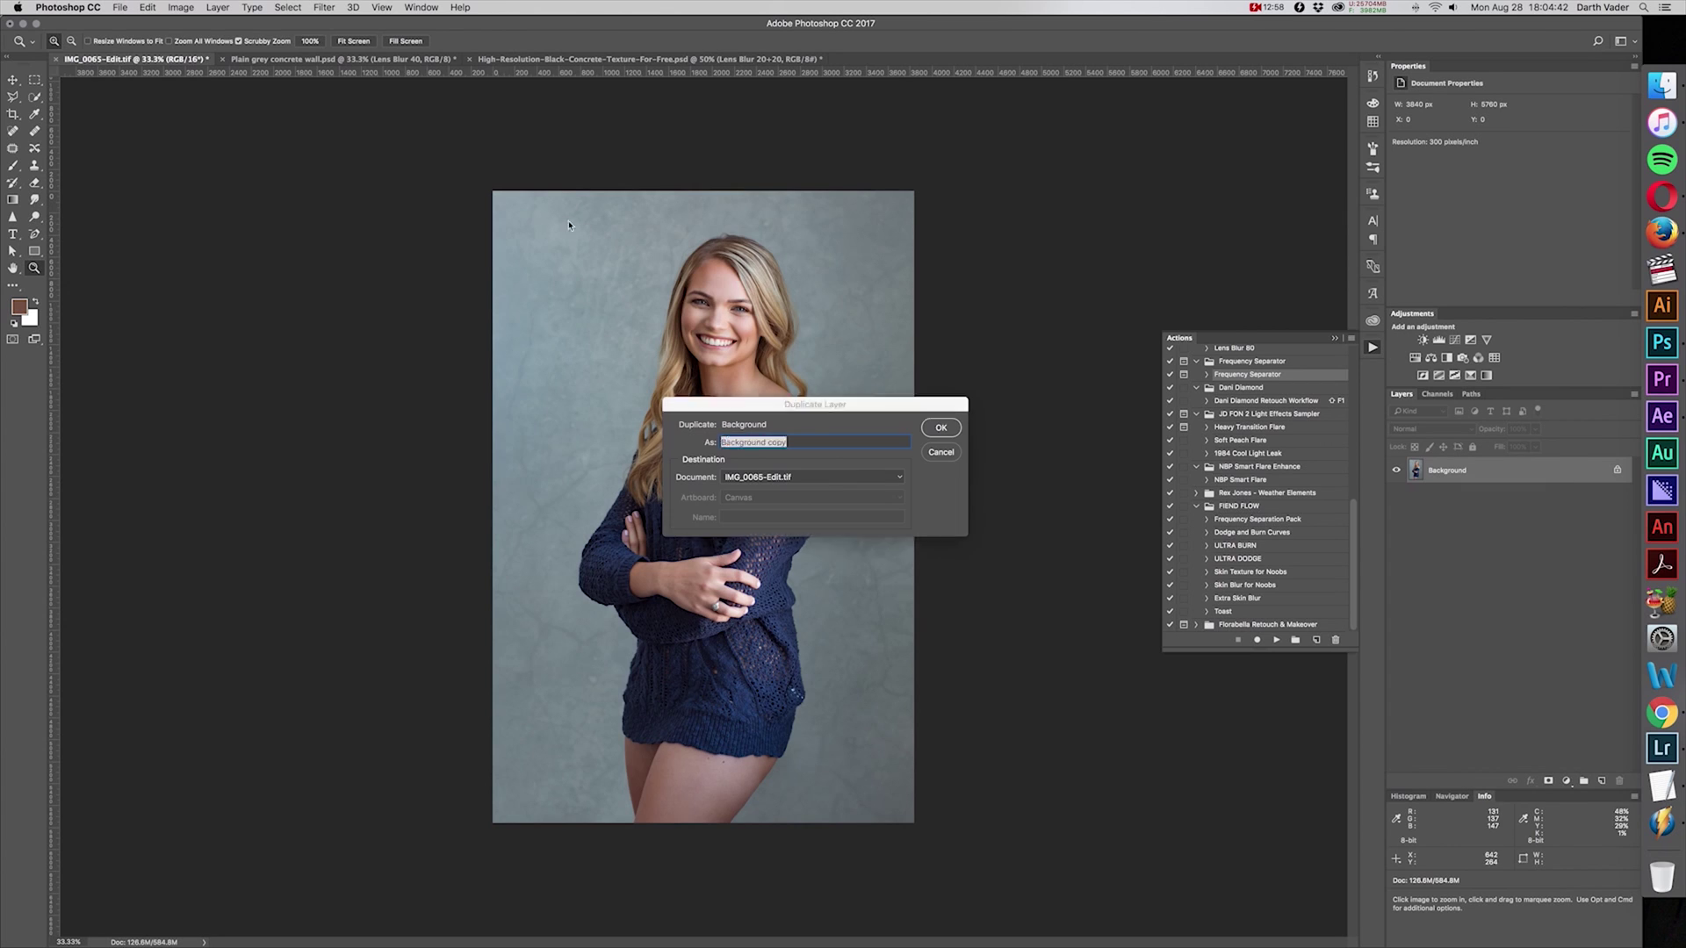
key("Return")
Step: Darken the Background copy layer with the Camera Raw Filter, setting Highlights to -50 and Exposure to -0.50
left_click(321, 7)
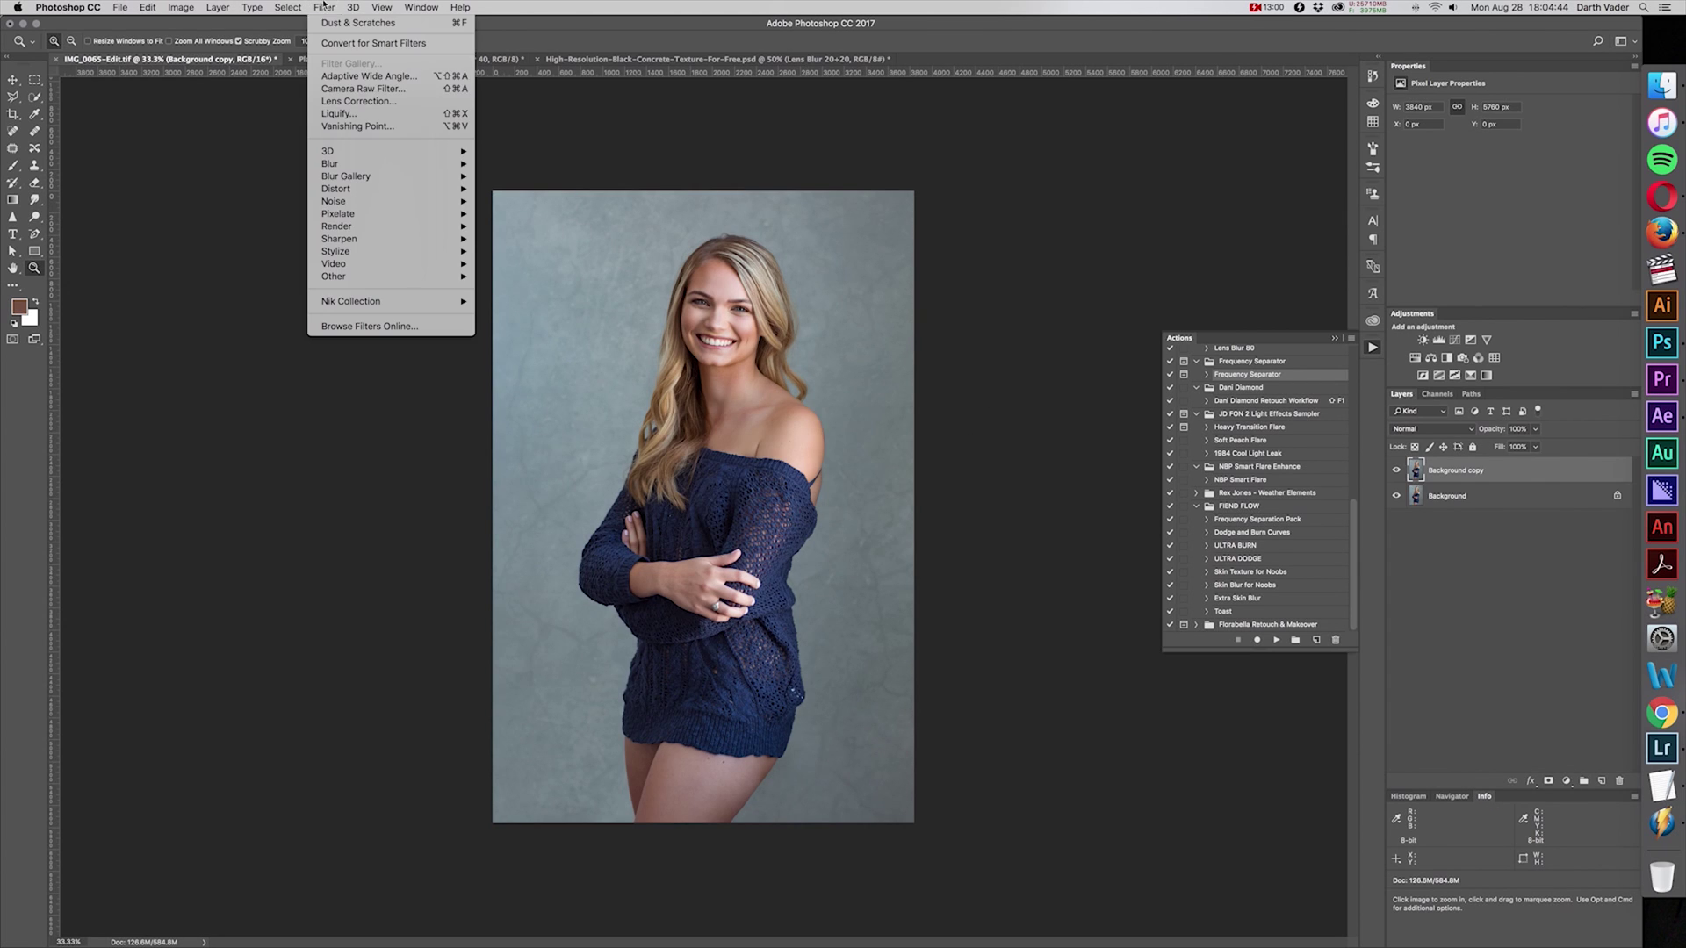
left_click(377, 91)
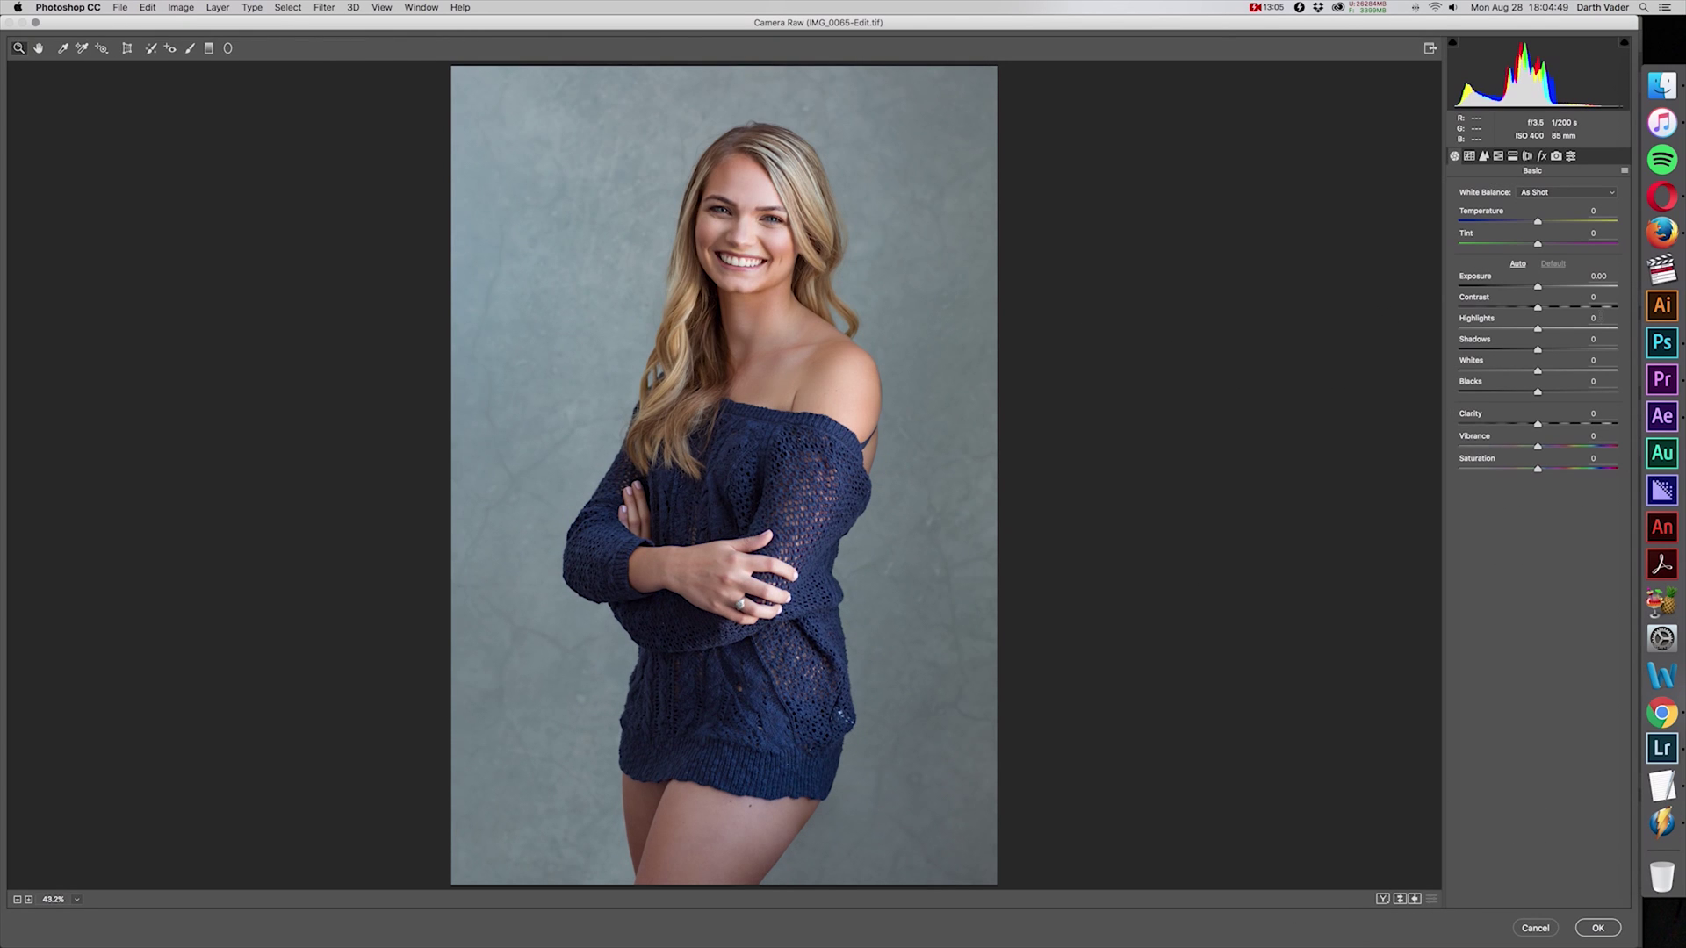
key("shift+Down")
key("shift+Down")
key("shift+Down")
key("shift+Down")
key("shift+Down")
key("Down")
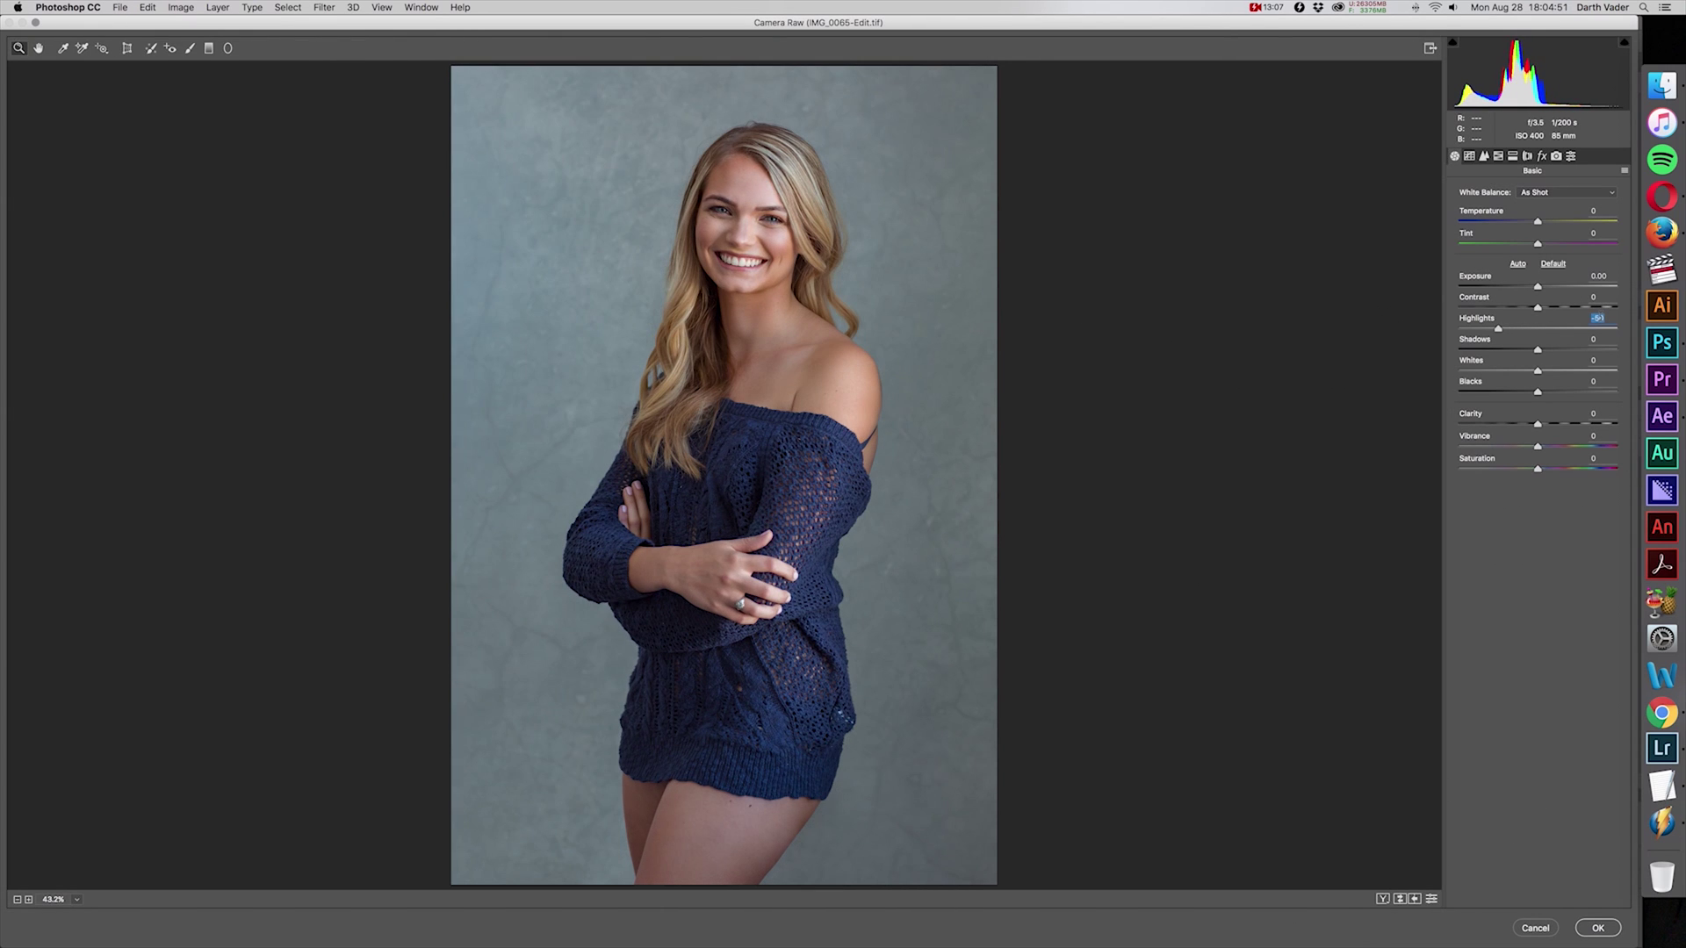
key("shift+Down")
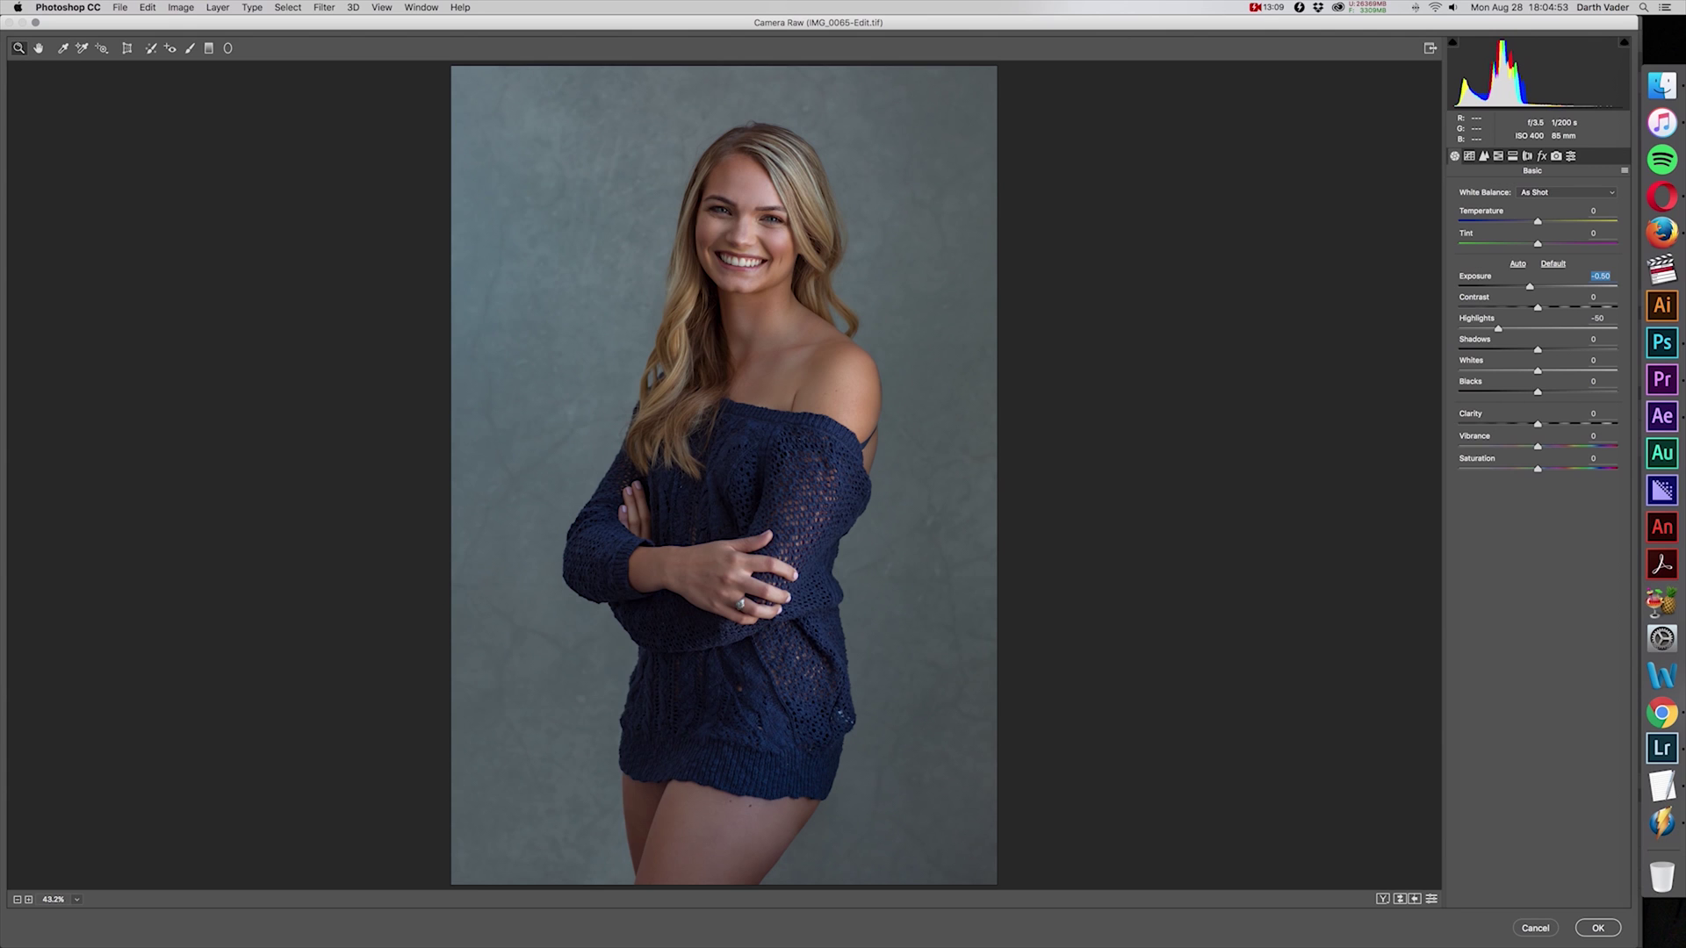
key("Return")
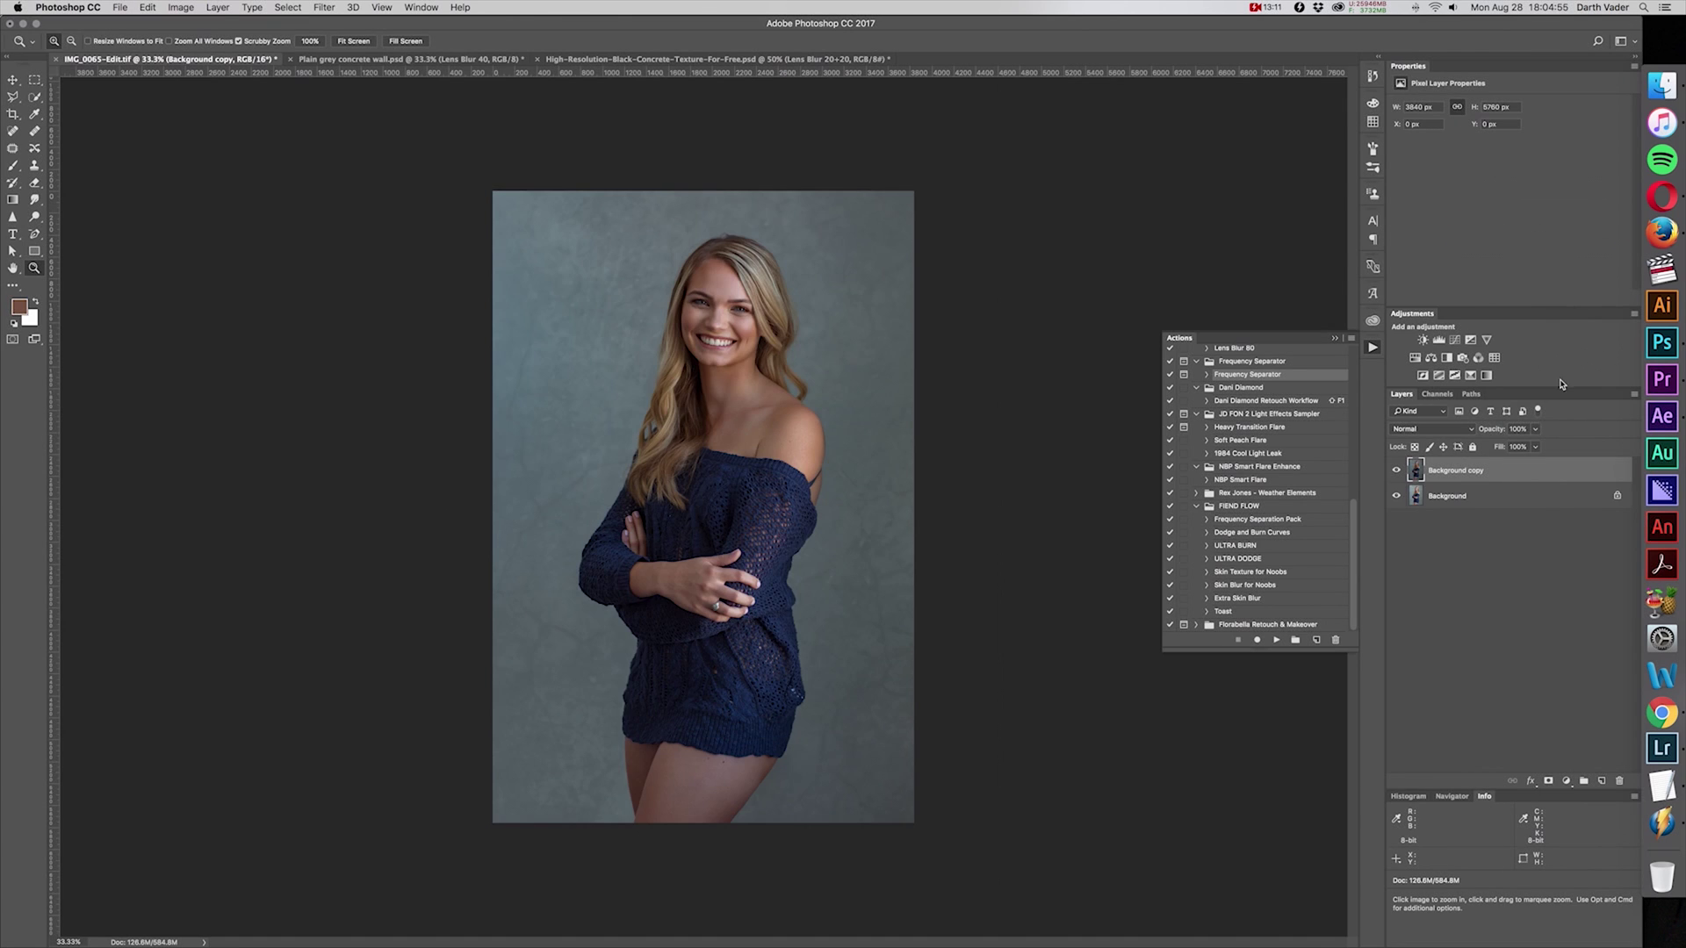
Step: Load the saved Figure channel as a selection and add a layer mask to Background copy that reveals the selected wall
left_click(1438, 393)
left_click(1410, 535, "super")
left_click(1401, 393)
left_click(217, 7)
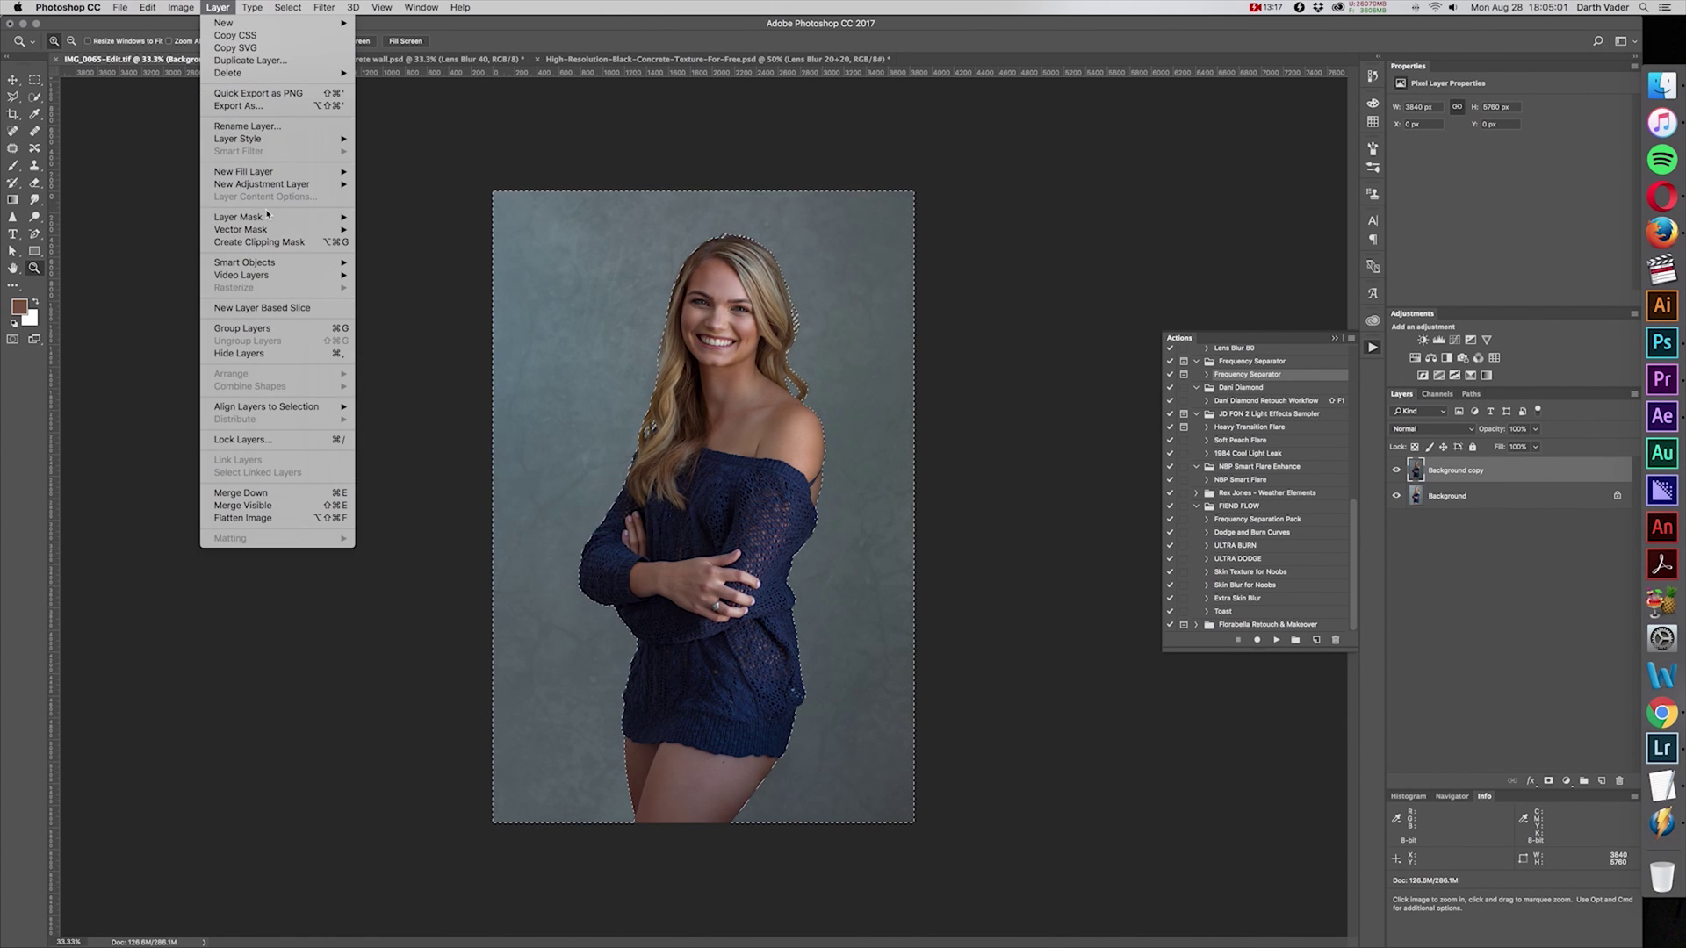
mouse_move(294, 219)
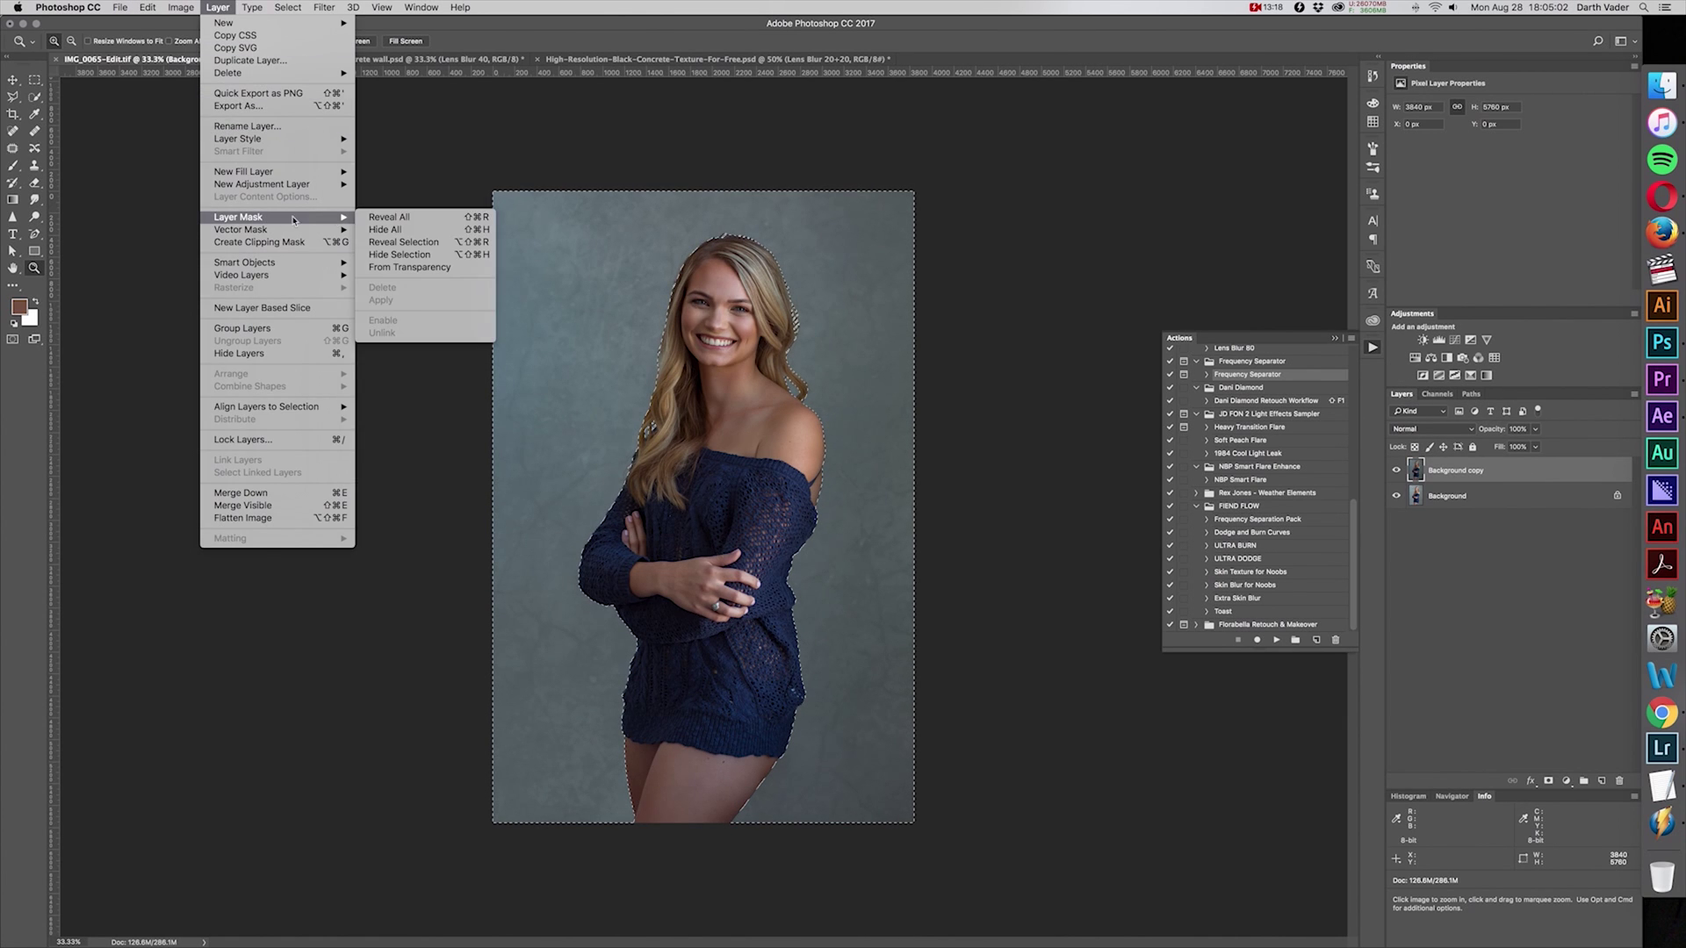
left_click(445, 242)
key("v")
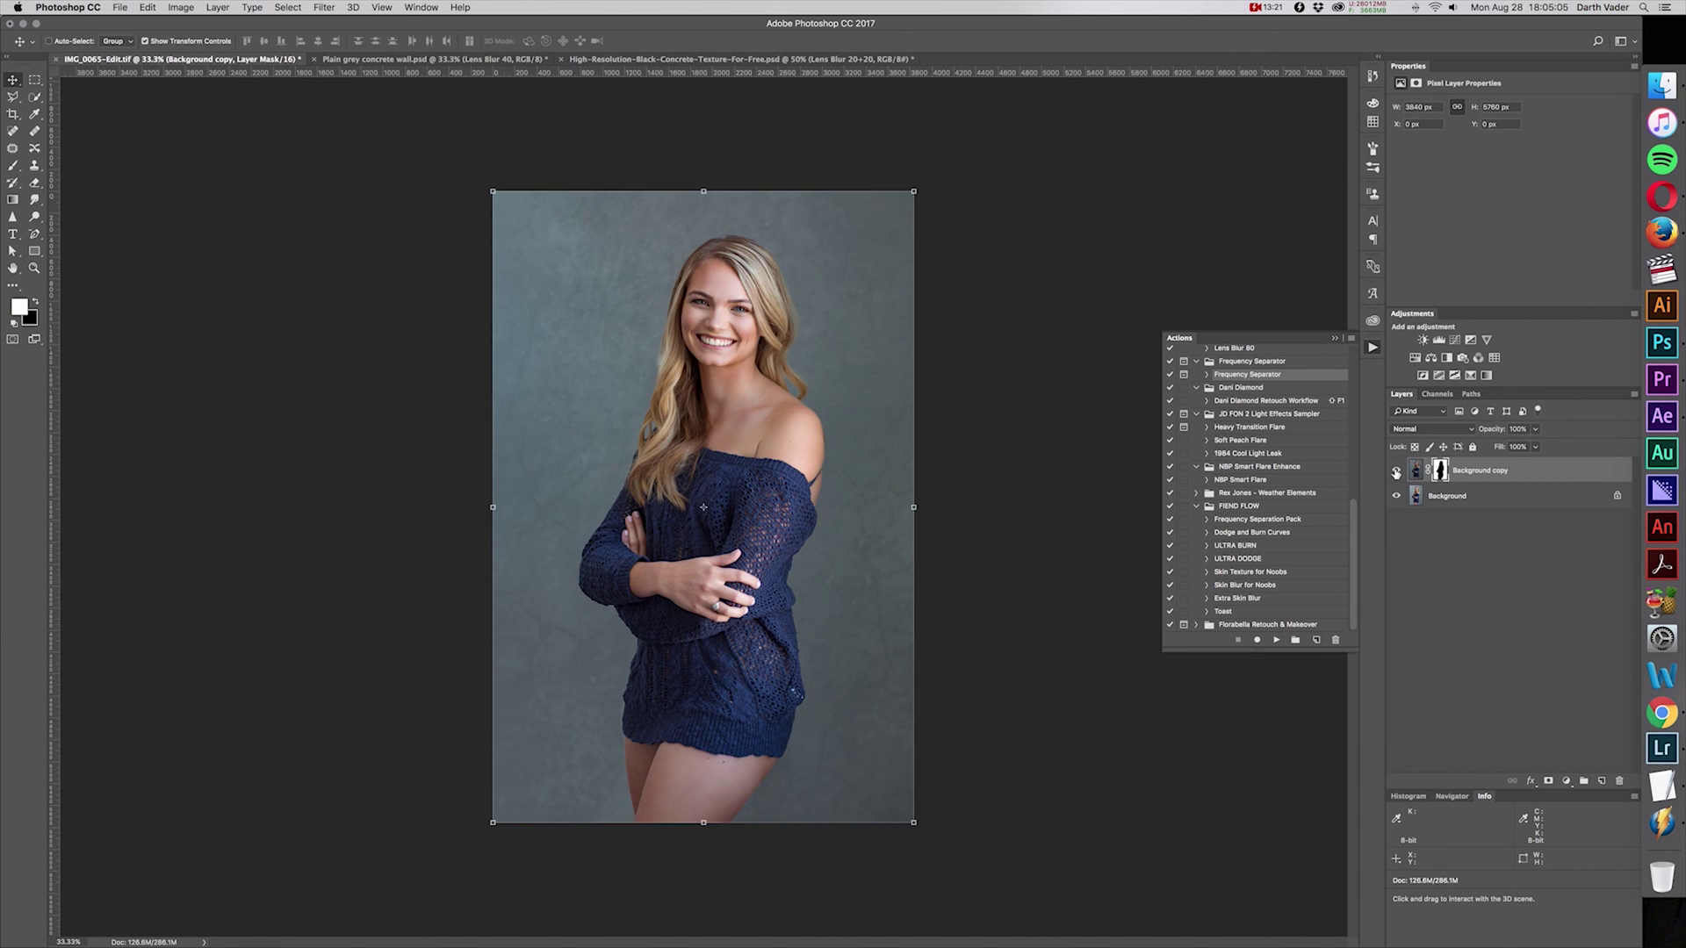
Step: Compare the portrait with and without the darkened Background copy layer
left_click(1396, 474)
left_click(1396, 474)
left_click(1396, 473)
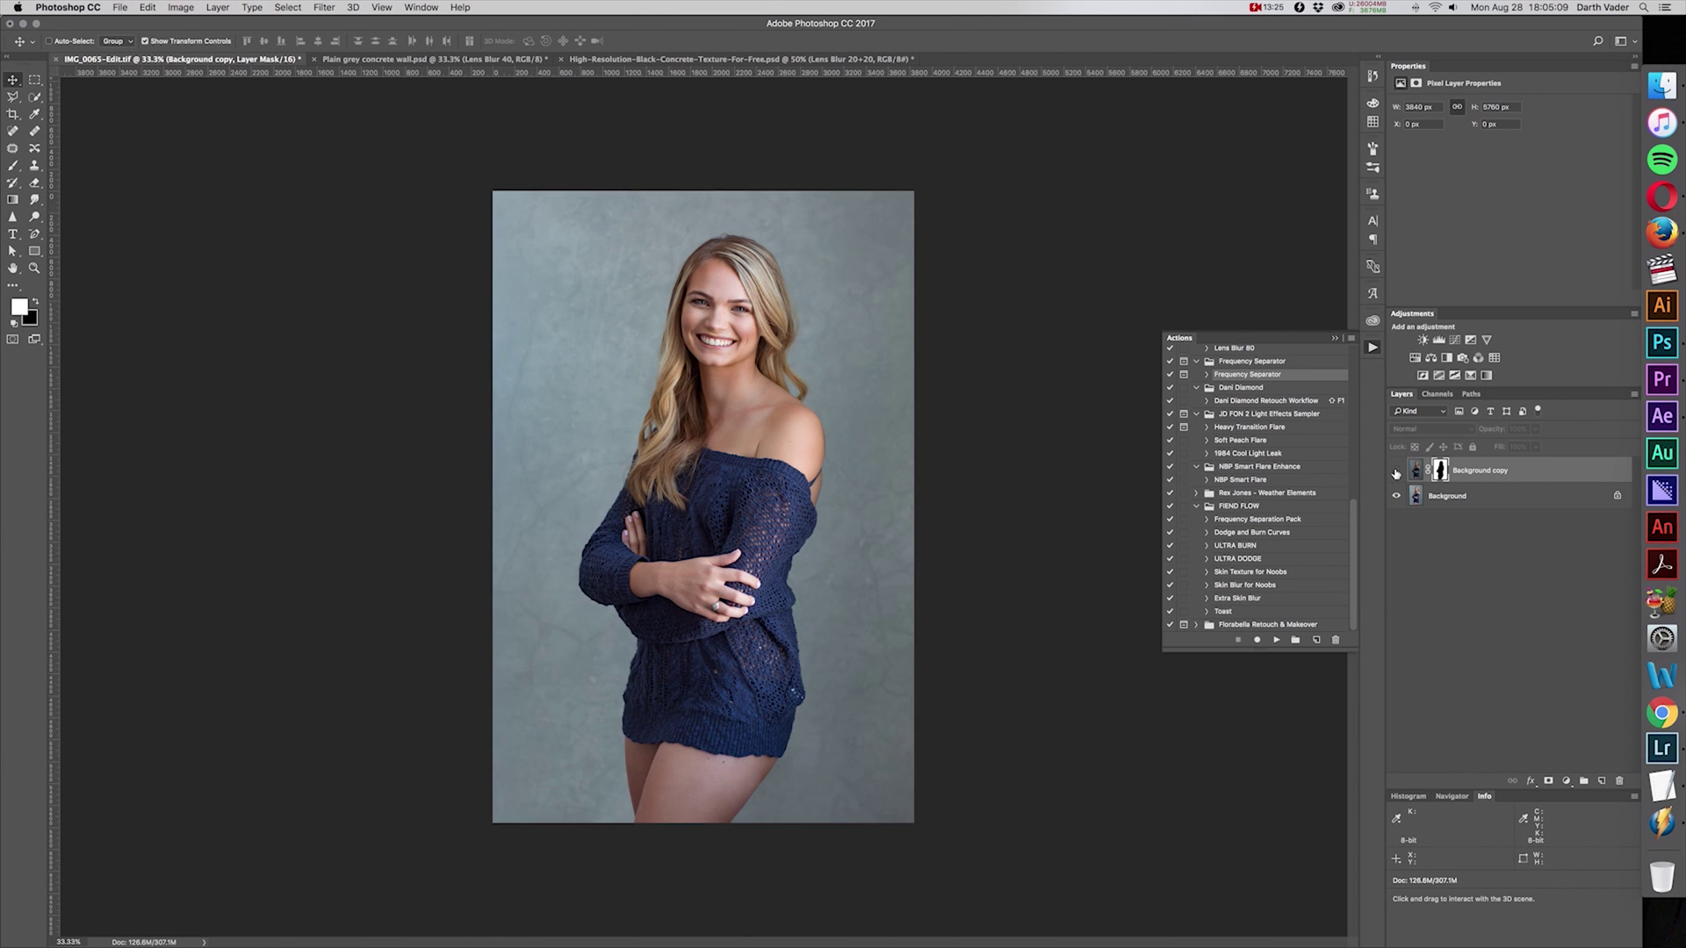
left_click(1396, 473)
Step: Open the Background copy's layer mask in Select and Mask at the sweater hem and set the view to On Layers
key("z")
left_click_drag(614, 677, 693, 365)
left_click_drag(608, 616, 640, 659)
left_click(1440, 472)
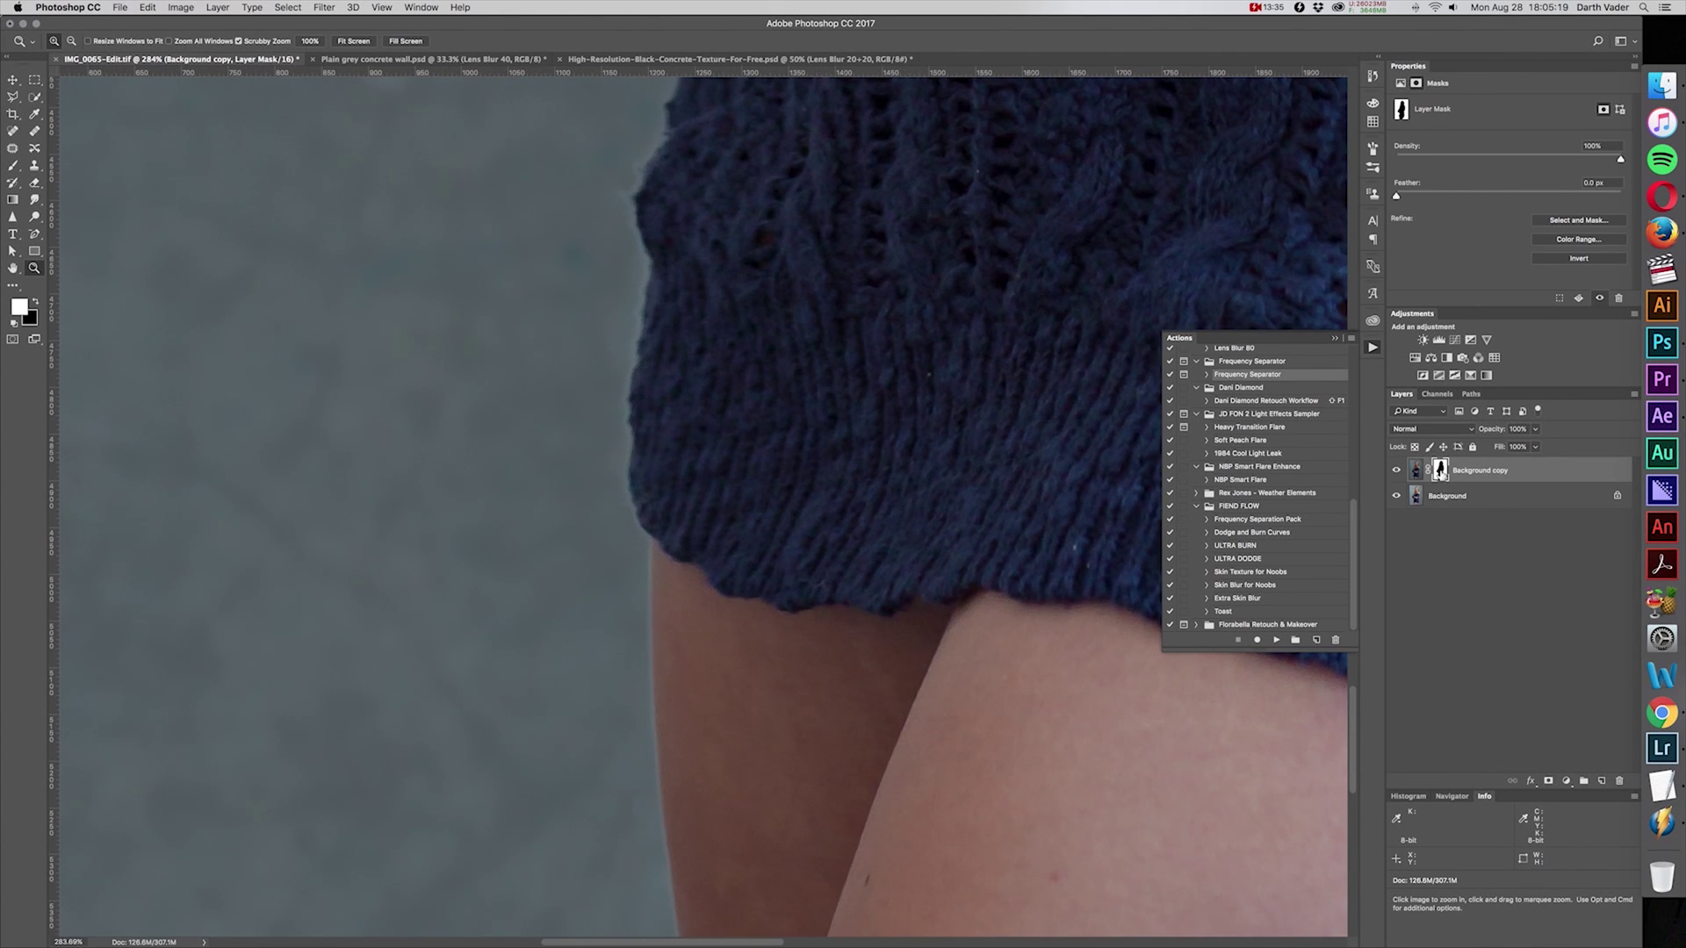
left_click(288, 7)
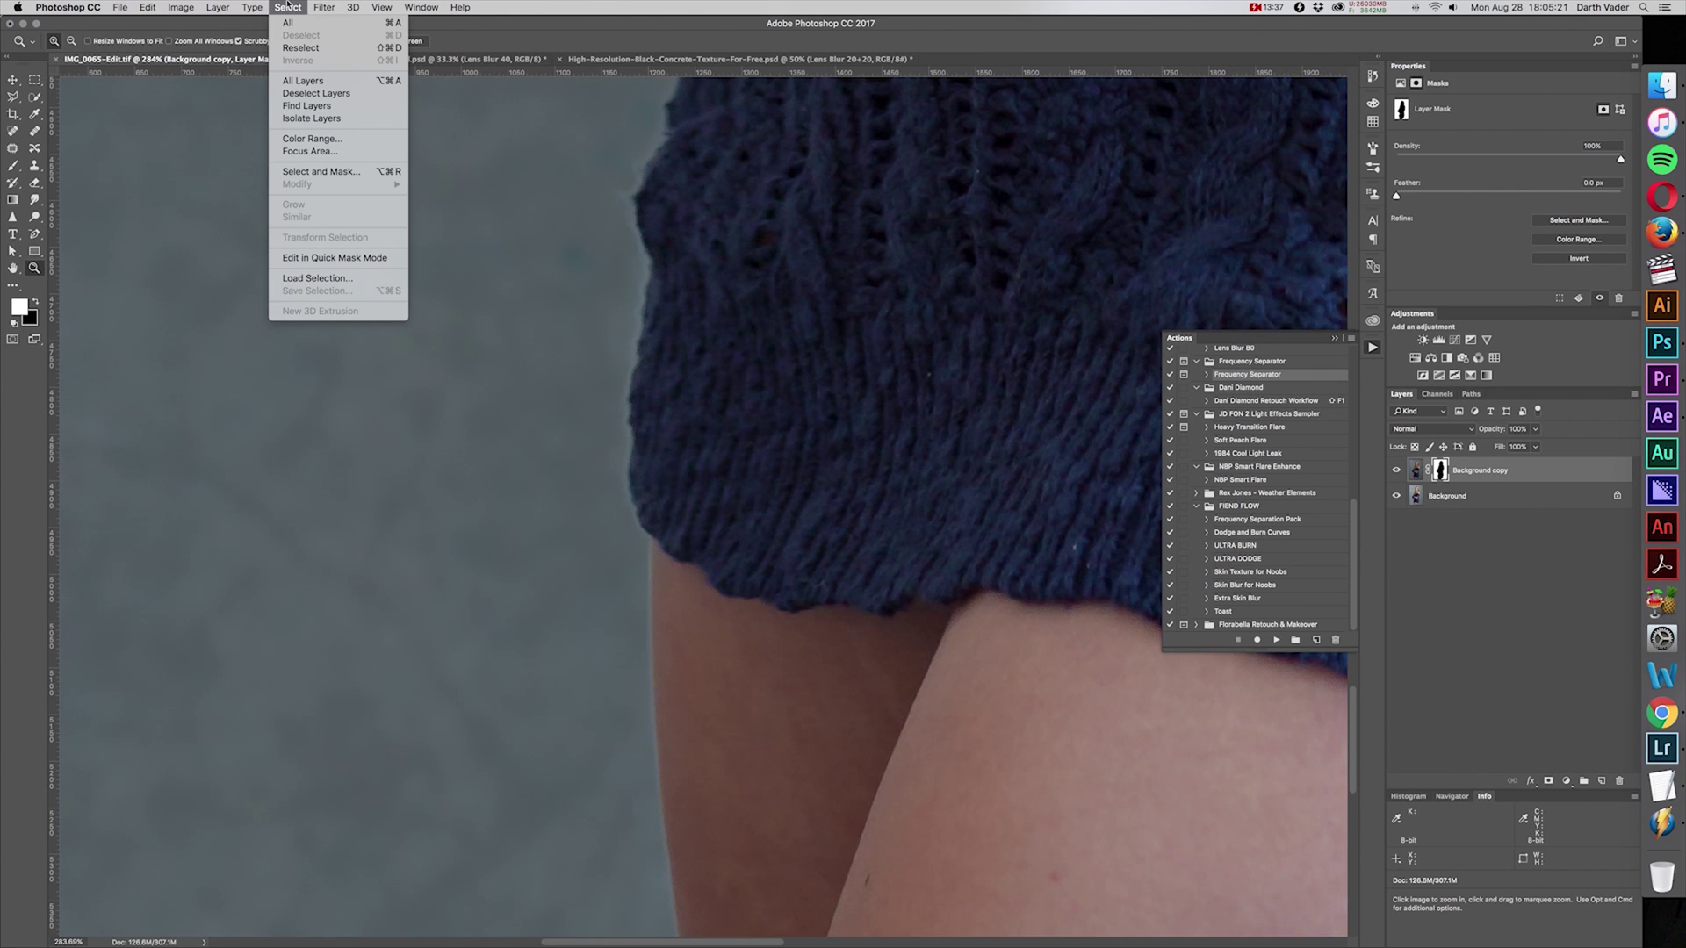
left_click(339, 173)
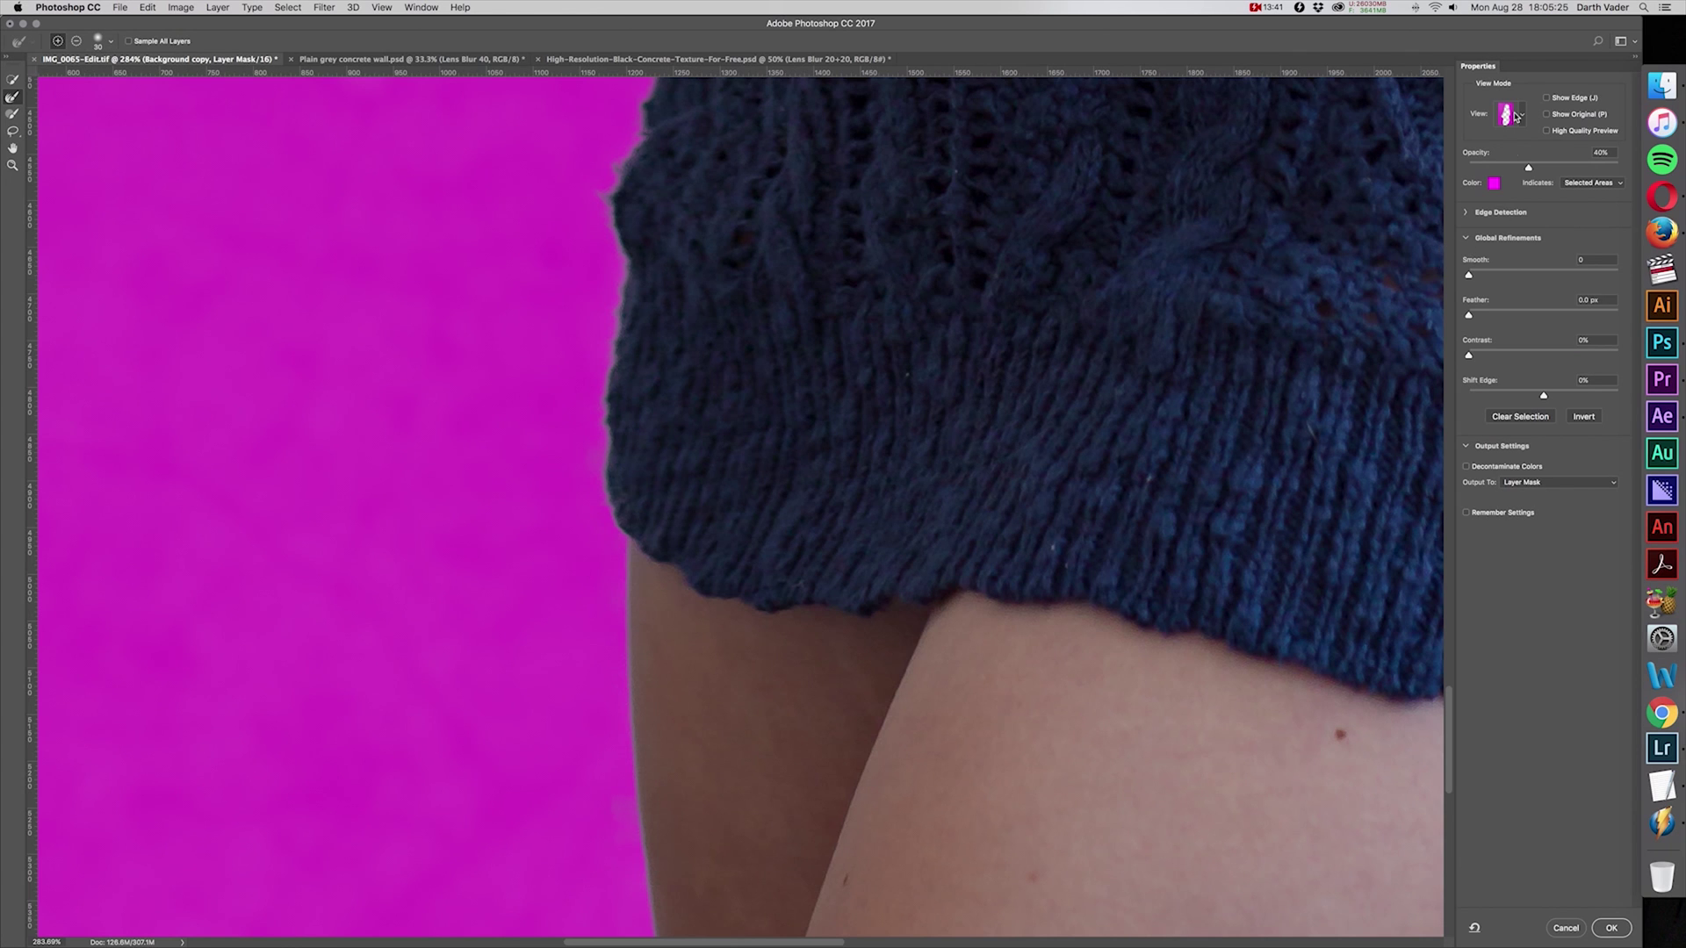
left_click(1514, 116)
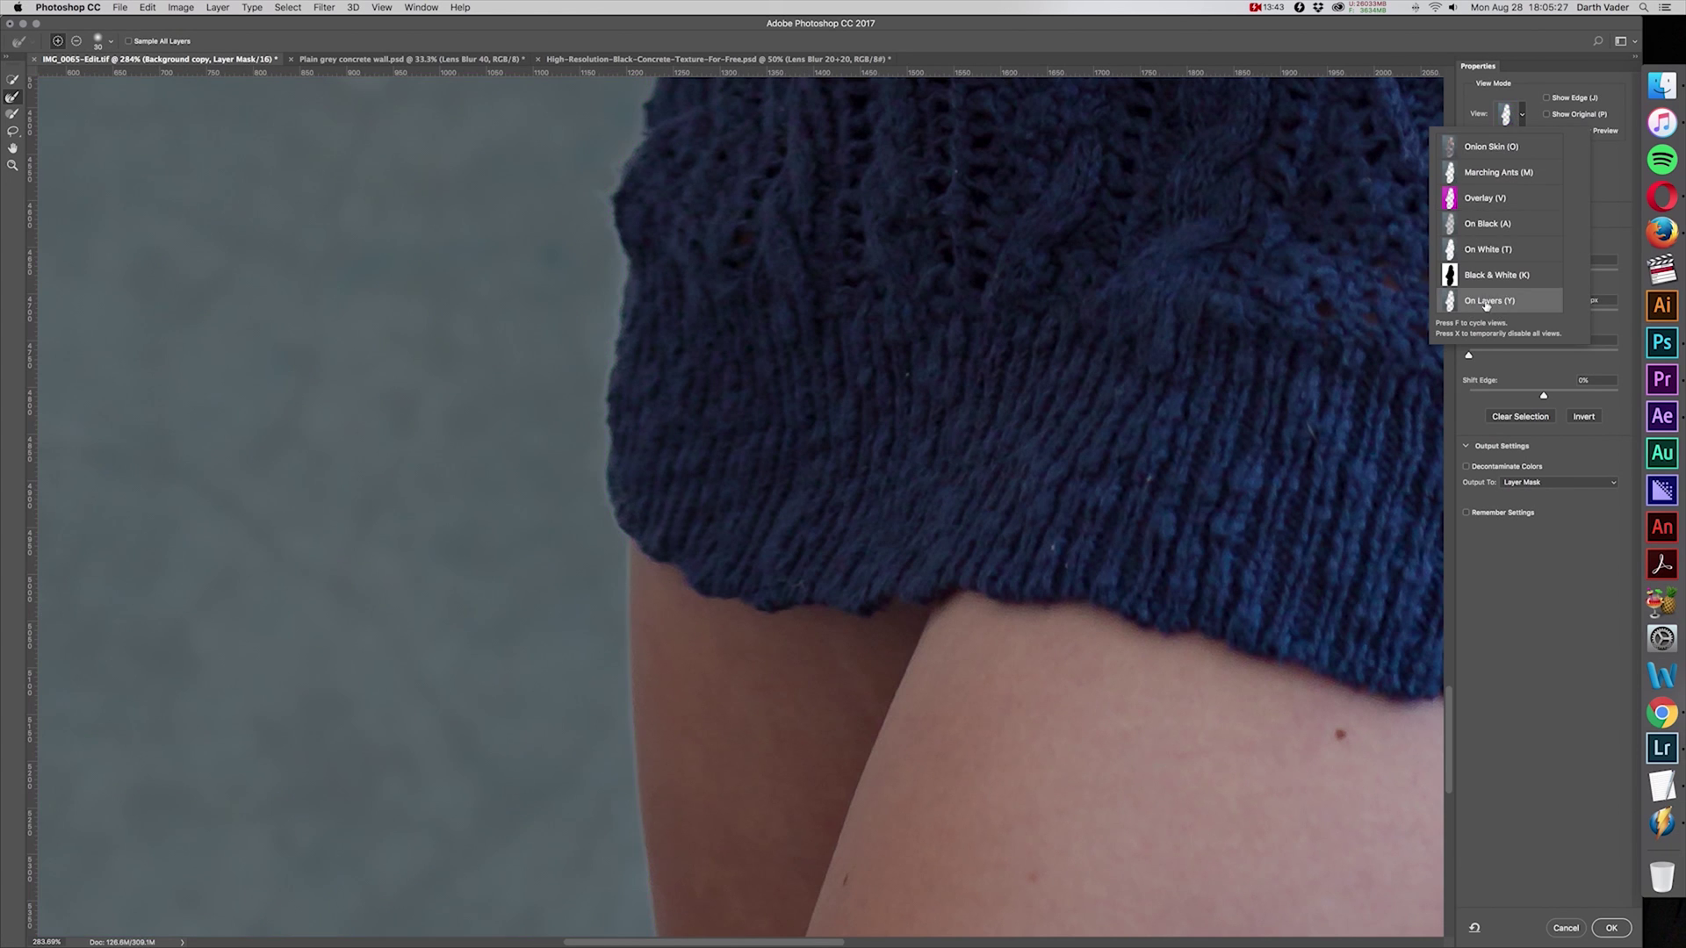
left_click(1548, 608)
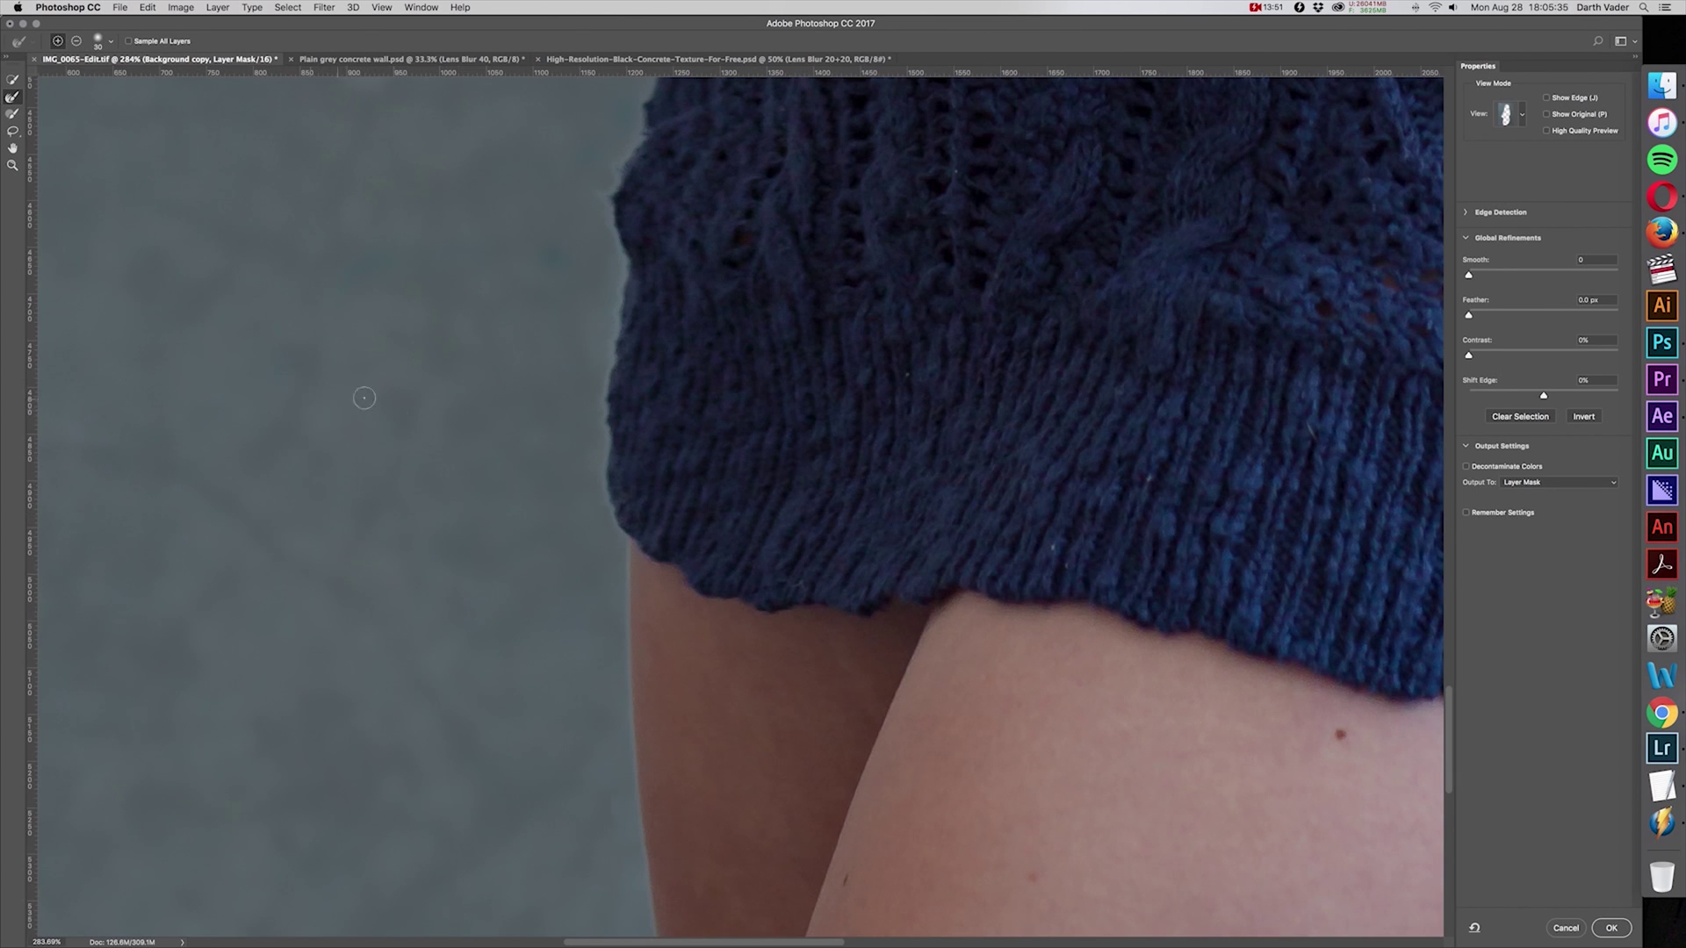
Step: Set the mask's Feather to 1.0 px, raise its Contrast, and apply the refinement
left_click(1599, 298)
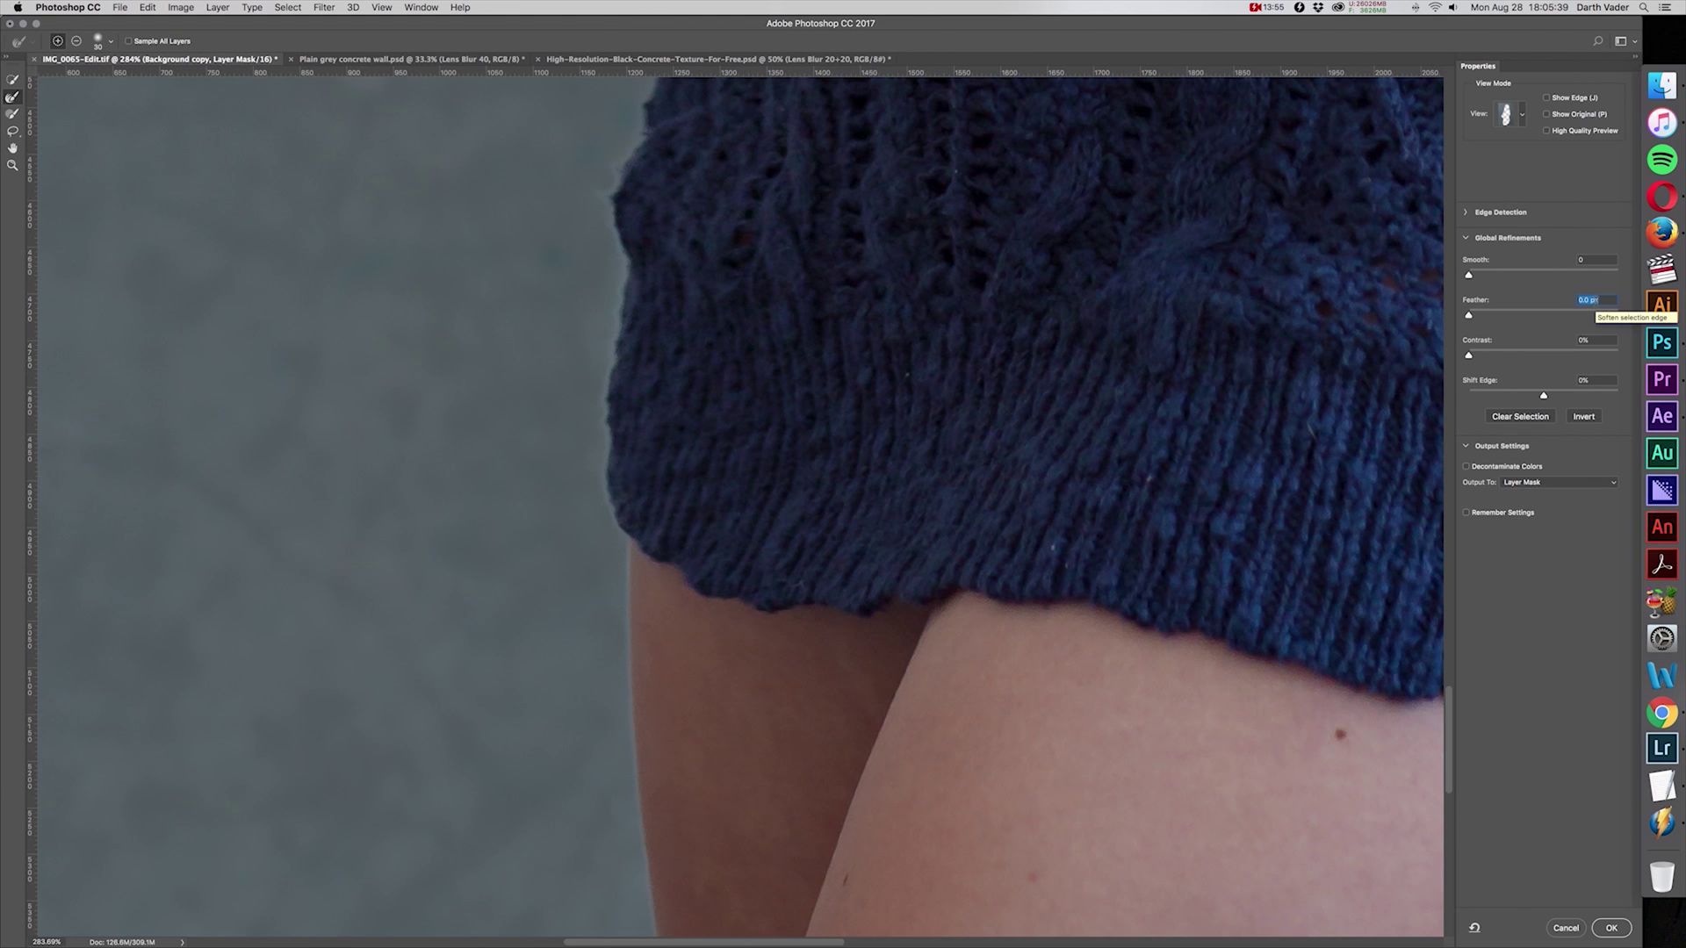
key("Tab")
key("Tab")
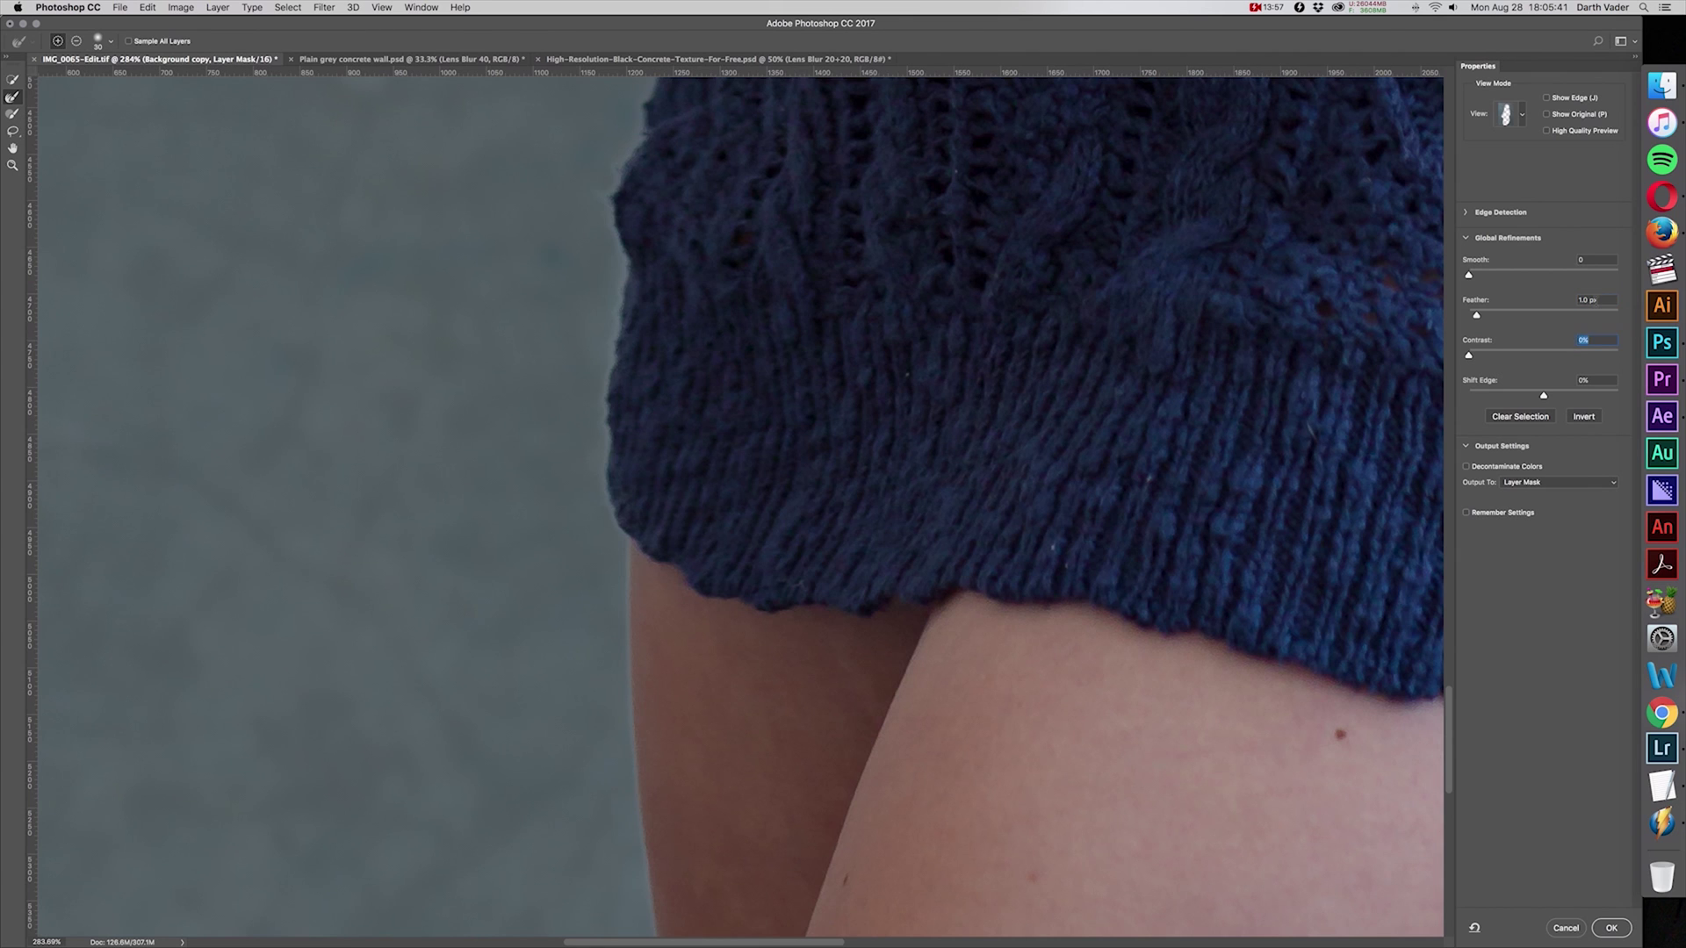
key("shift+Up")
key("Return")
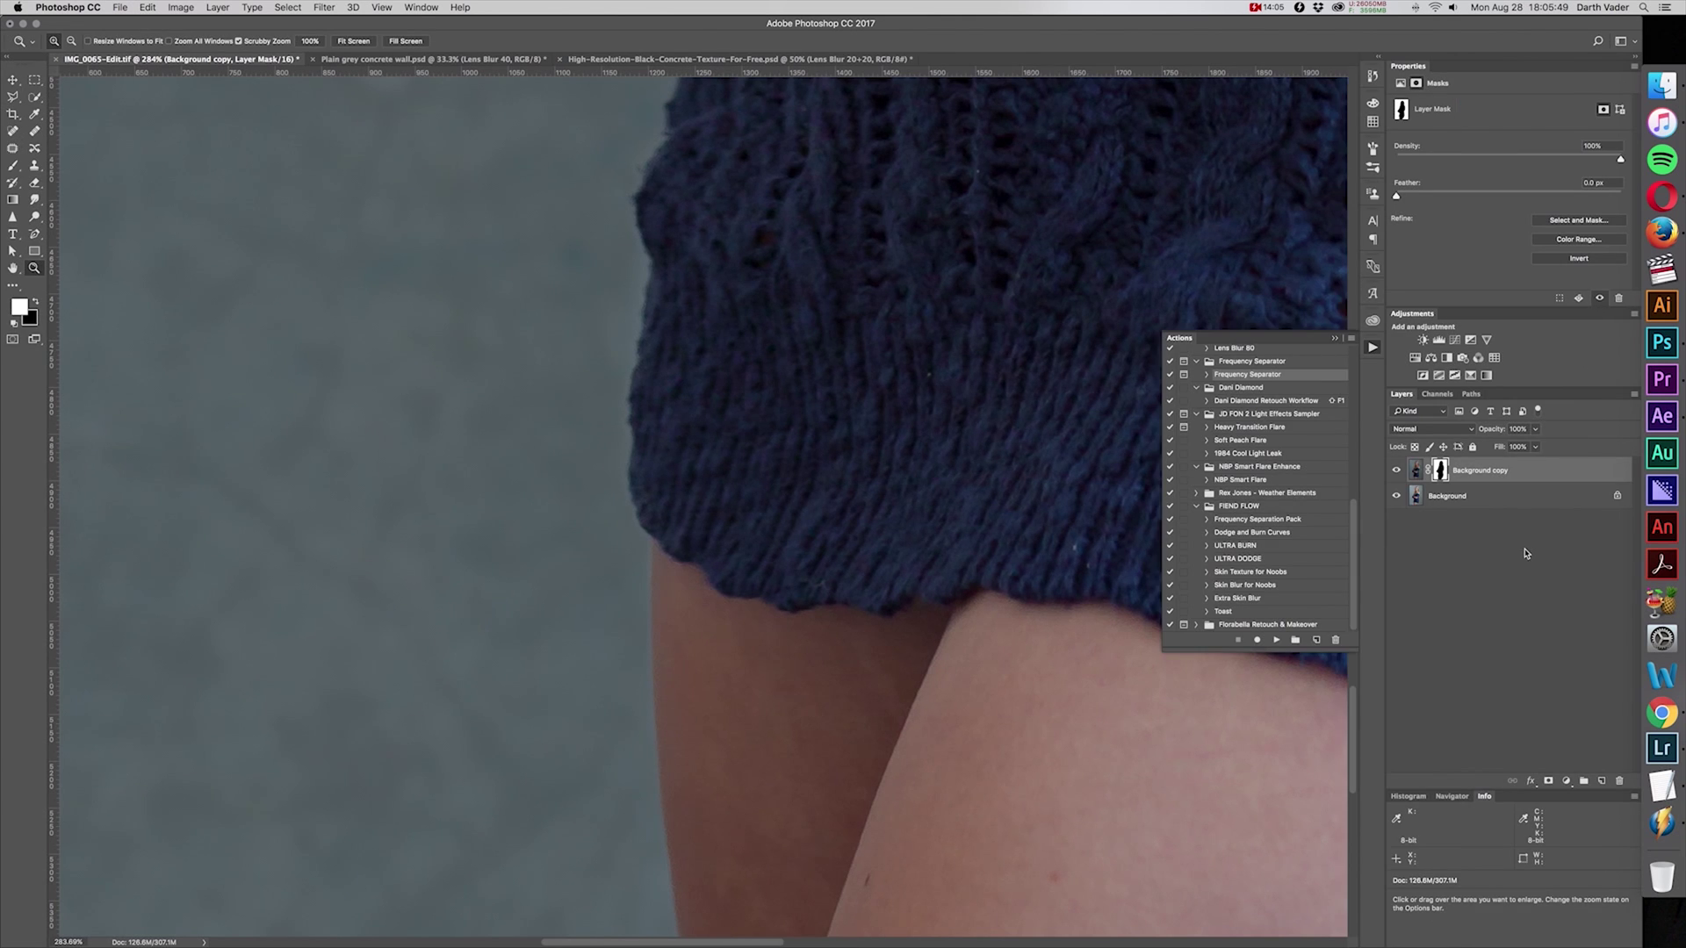
Step: Reduce the Background copy layer's opacity to 60% and compare the portrait with and without it
key("super+0")
key("v")
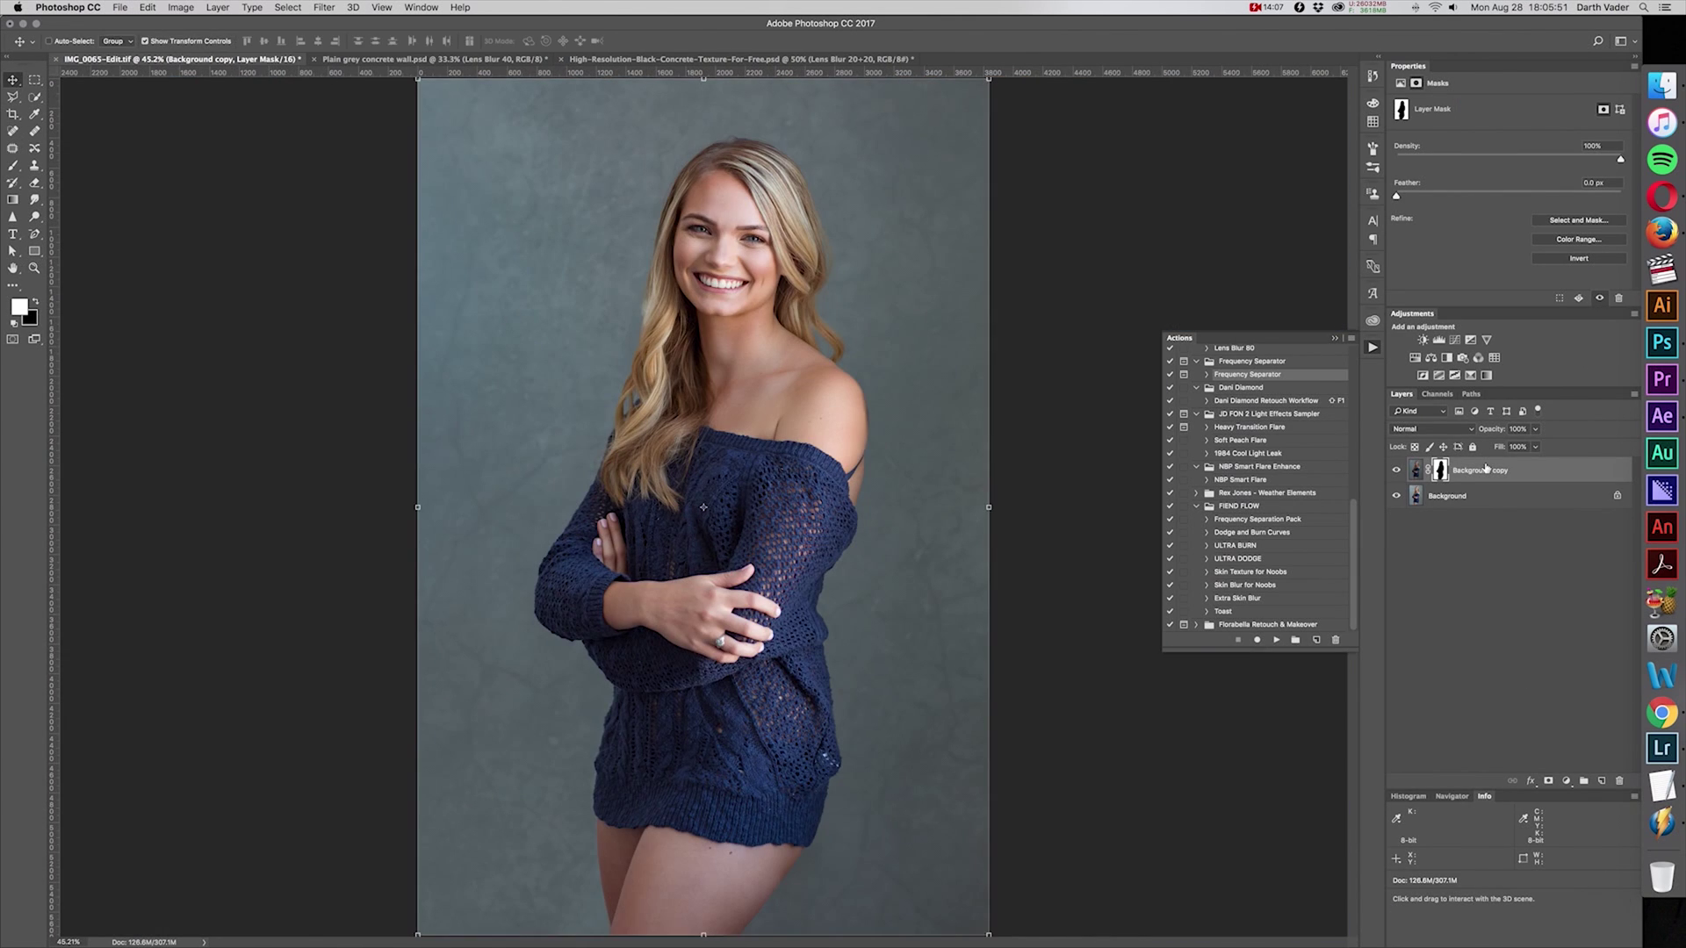
key("6")
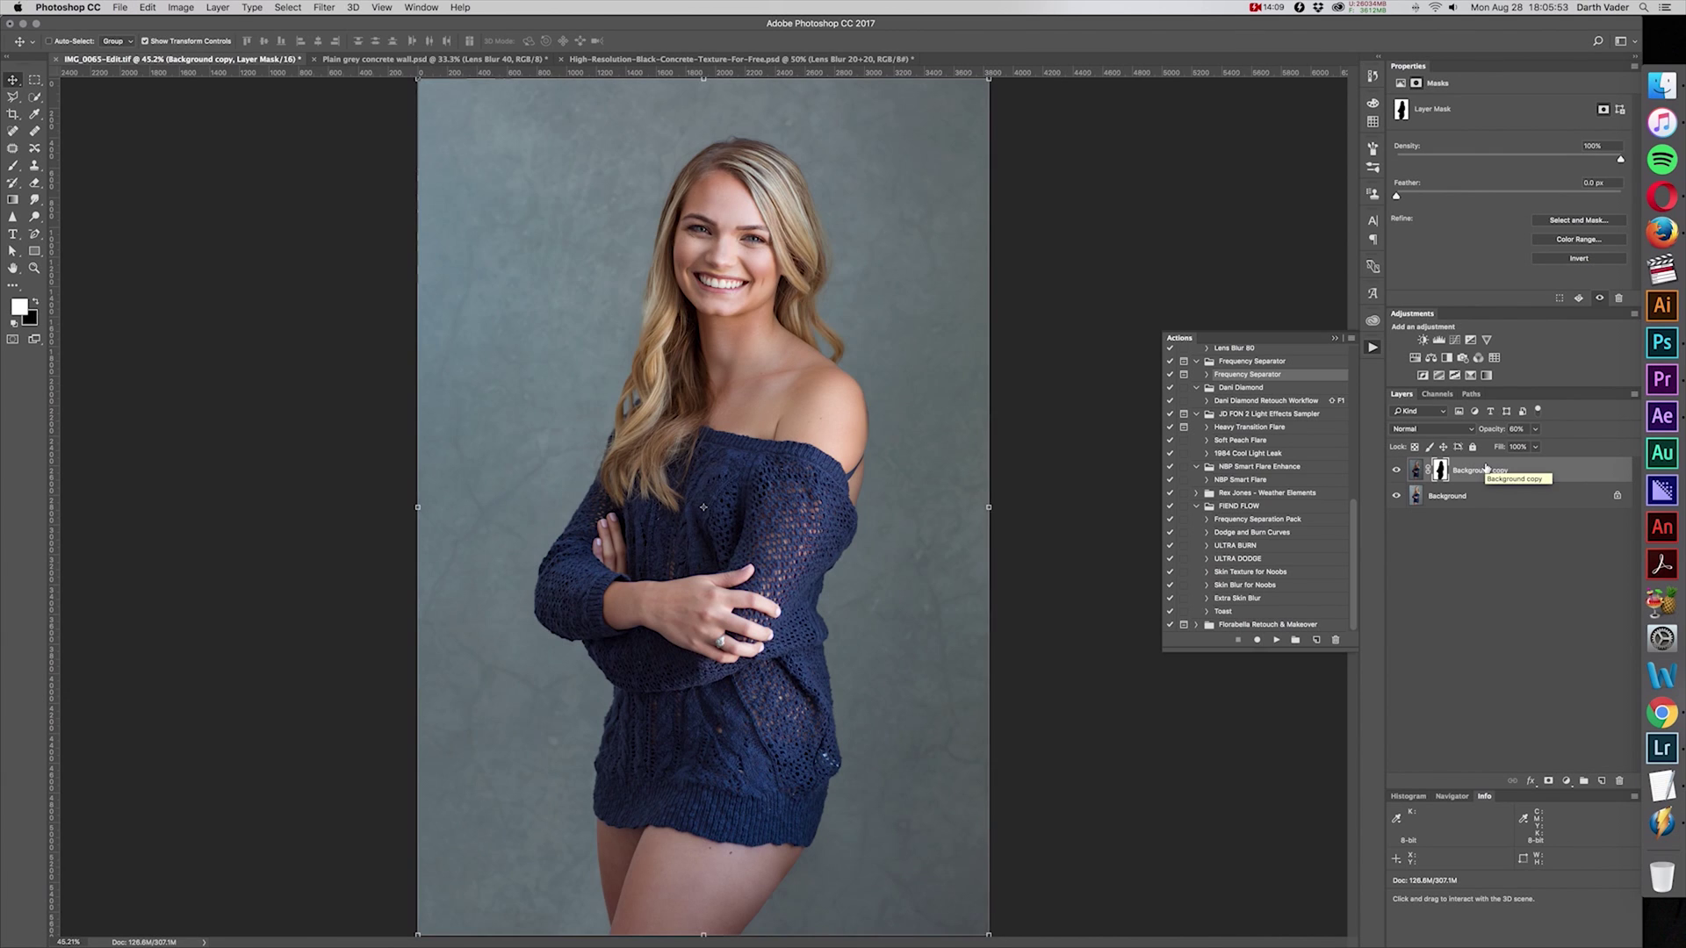
left_click(1452, 648)
left_click(1398, 470)
left_click(1398, 470)
Step: Inspect the Background copy's layer mask along the shoulder edge, alternating between the mask and the image
key("z")
left_click_drag(883, 435, 979, 595)
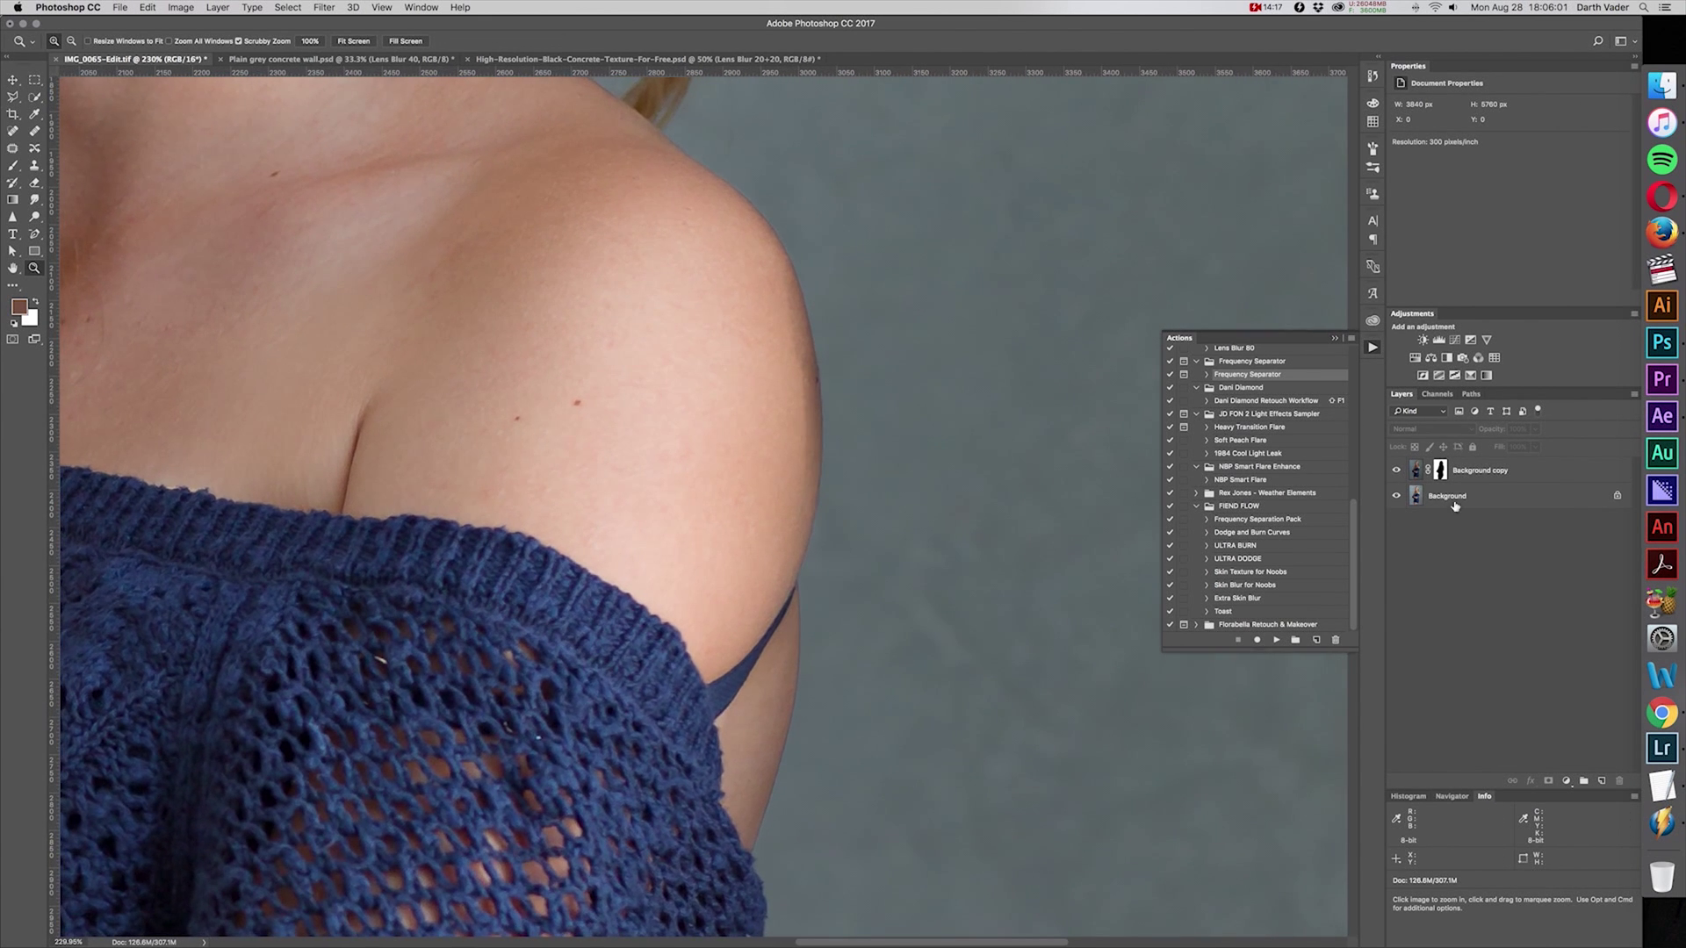
left_click(1441, 471, "alt")
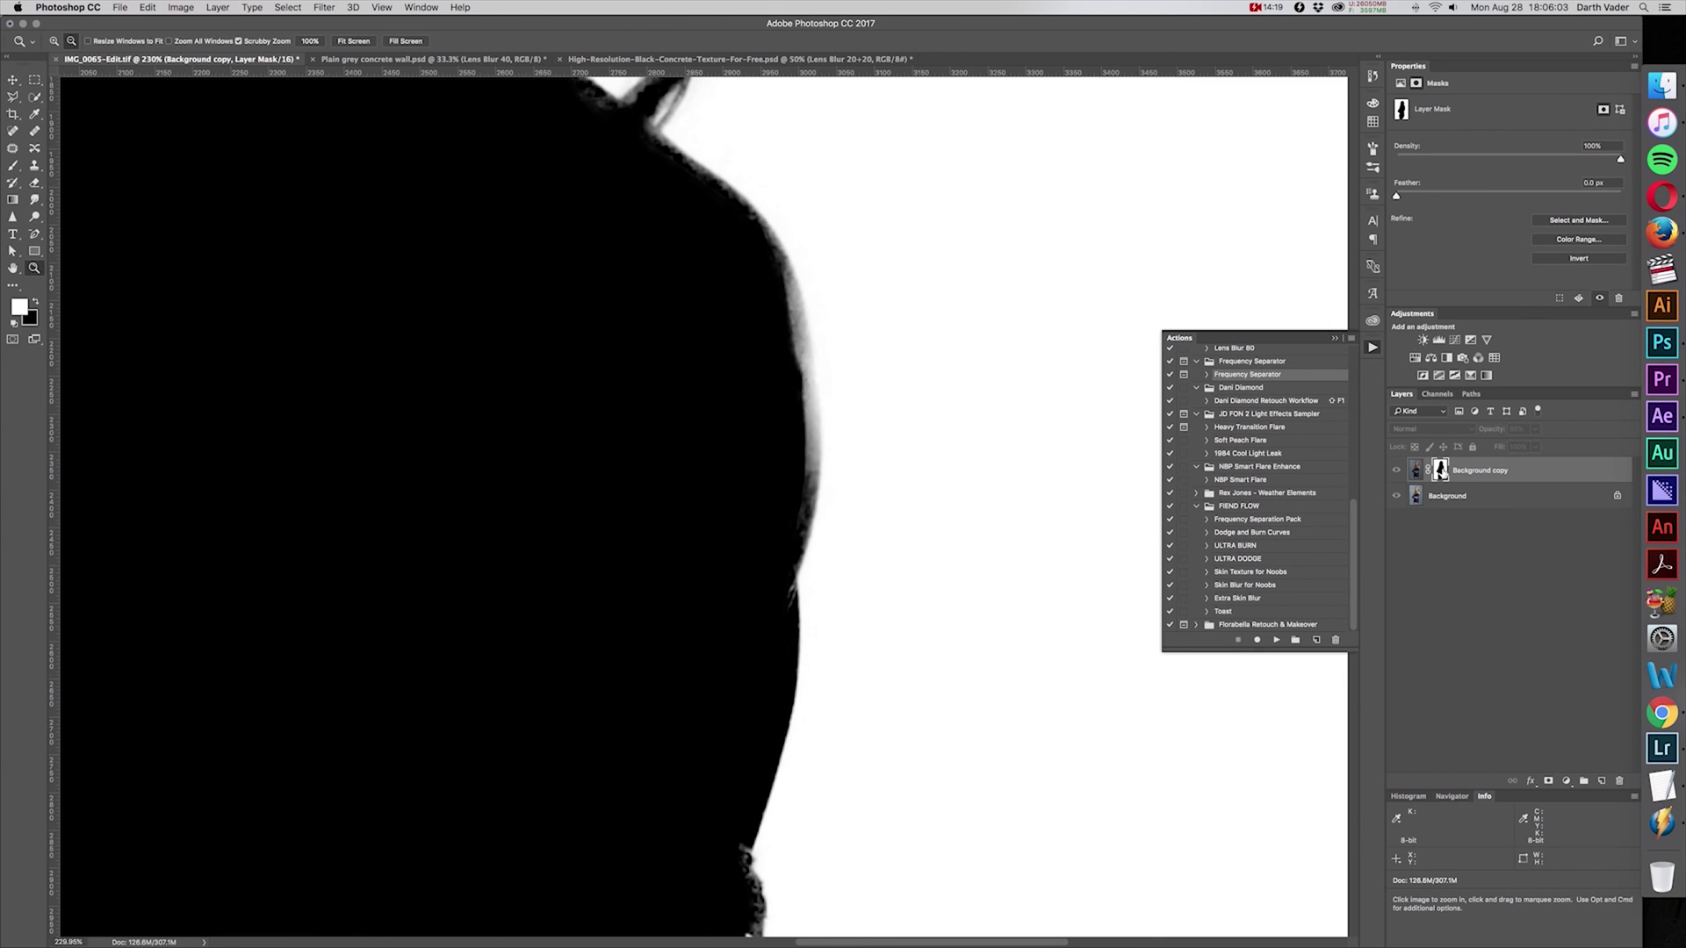
left_click(1441, 472, "alt")
left_click(1441, 471, "alt")
left_click(1441, 472, "alt")
left_click(1394, 471)
left_click(1394, 471)
left_click(1441, 471, "alt")
left_click(1441, 472, "alt")
left_click(1441, 472)
left_click(1441, 471, "alt")
Step: Brush the Background copy's layer mask at the shoulder's outer edge, painting black over a white test dab
key("b")
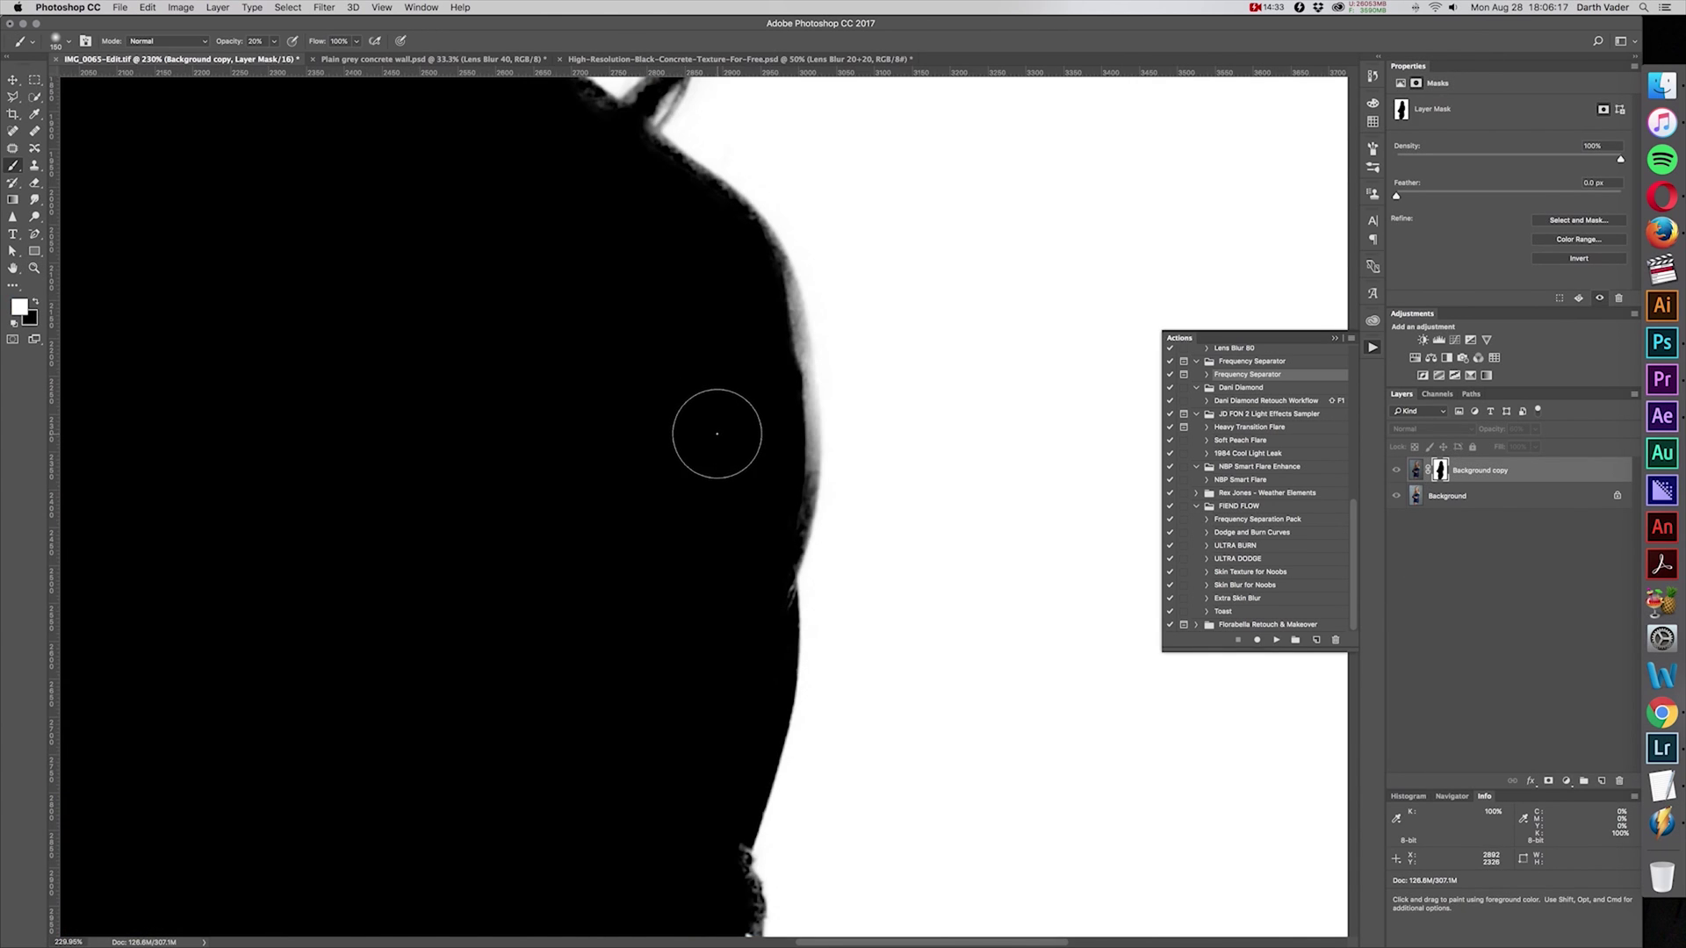
key("super+equal")
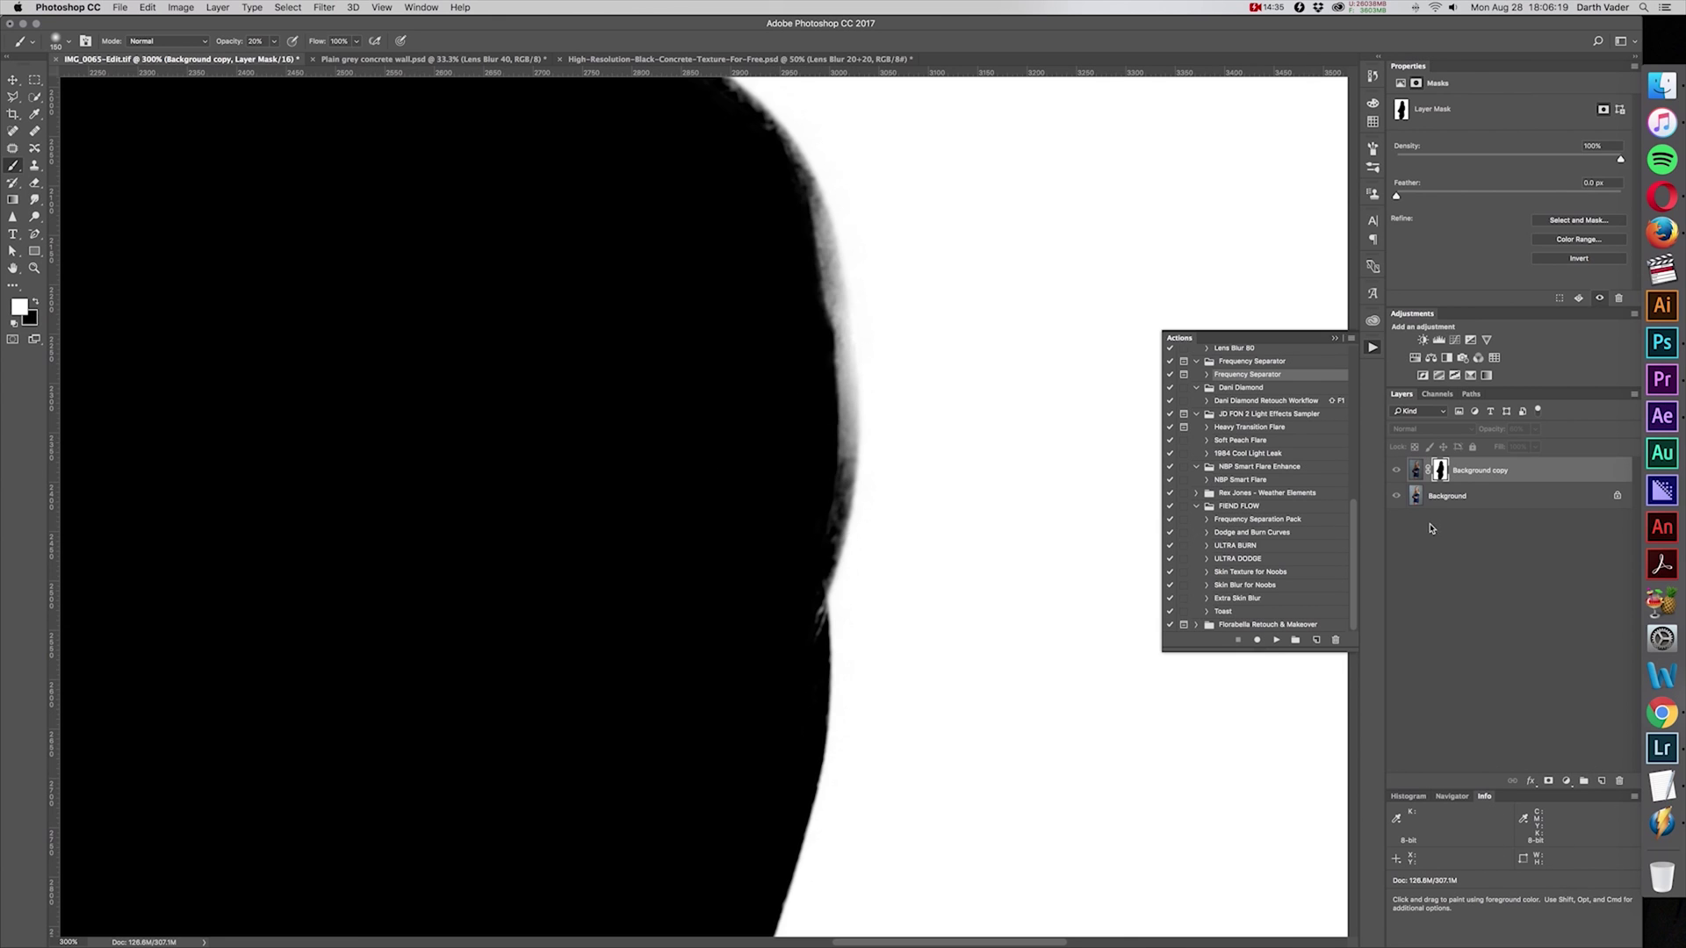
left_click(1436, 475, "alt")
left_click(1436, 475)
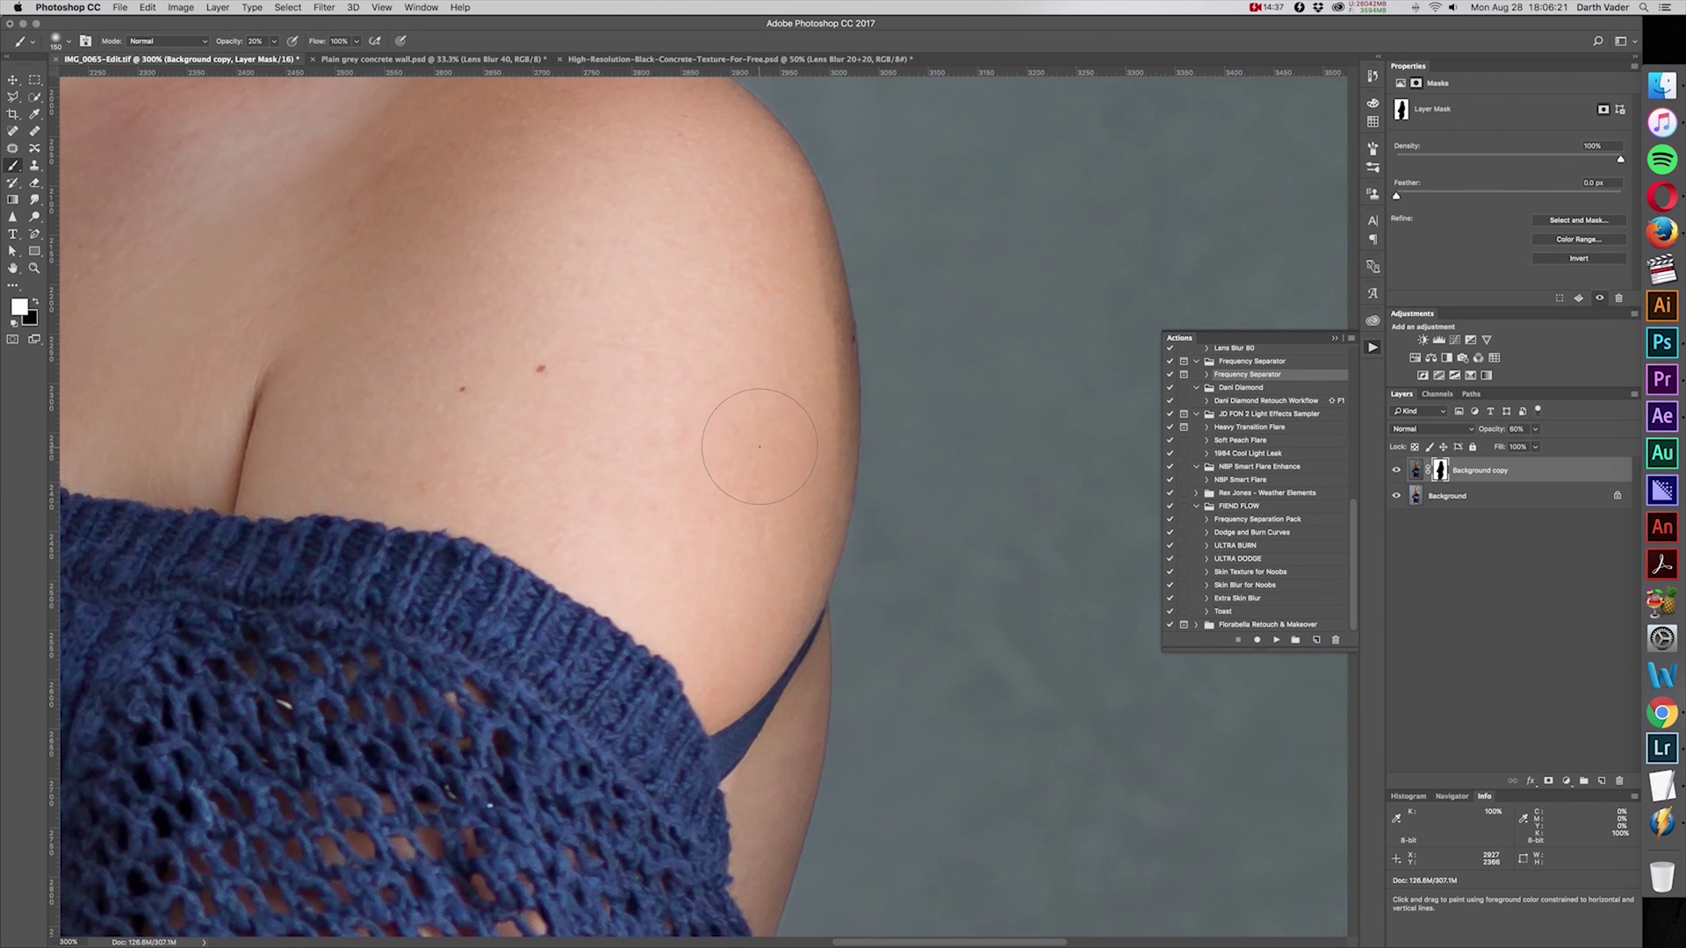
key("bracketright")
key("bracketright")
key("super+equal")
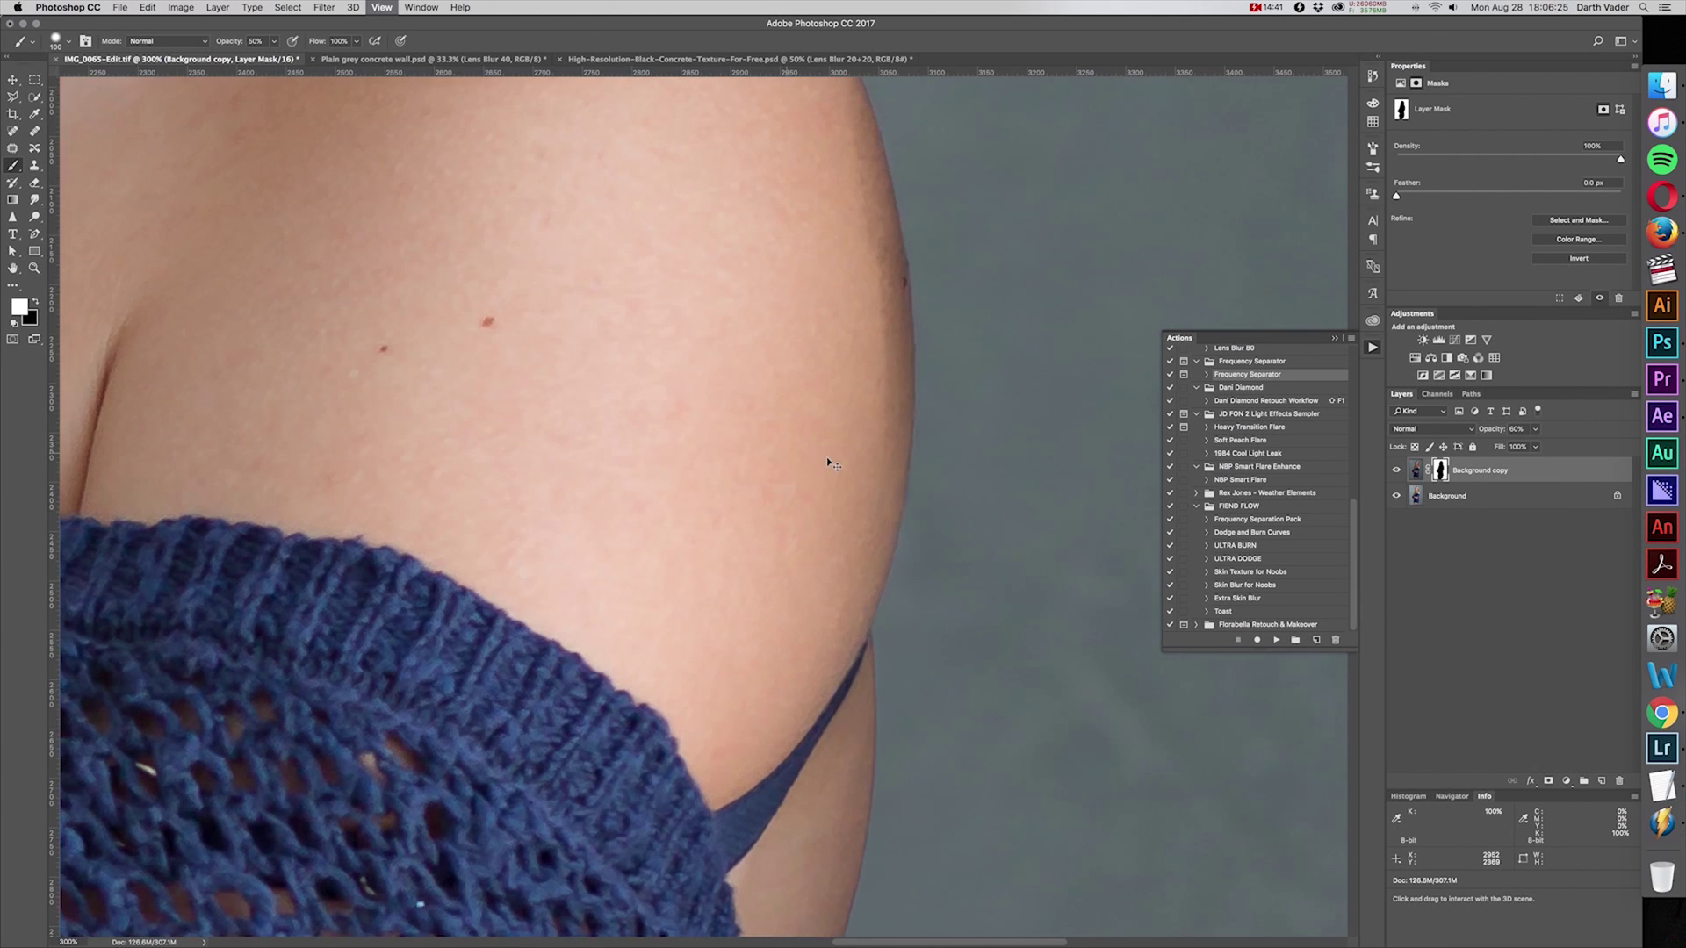
scroll(827, 463, "up", 5)
scroll(827, 463, "right", 4)
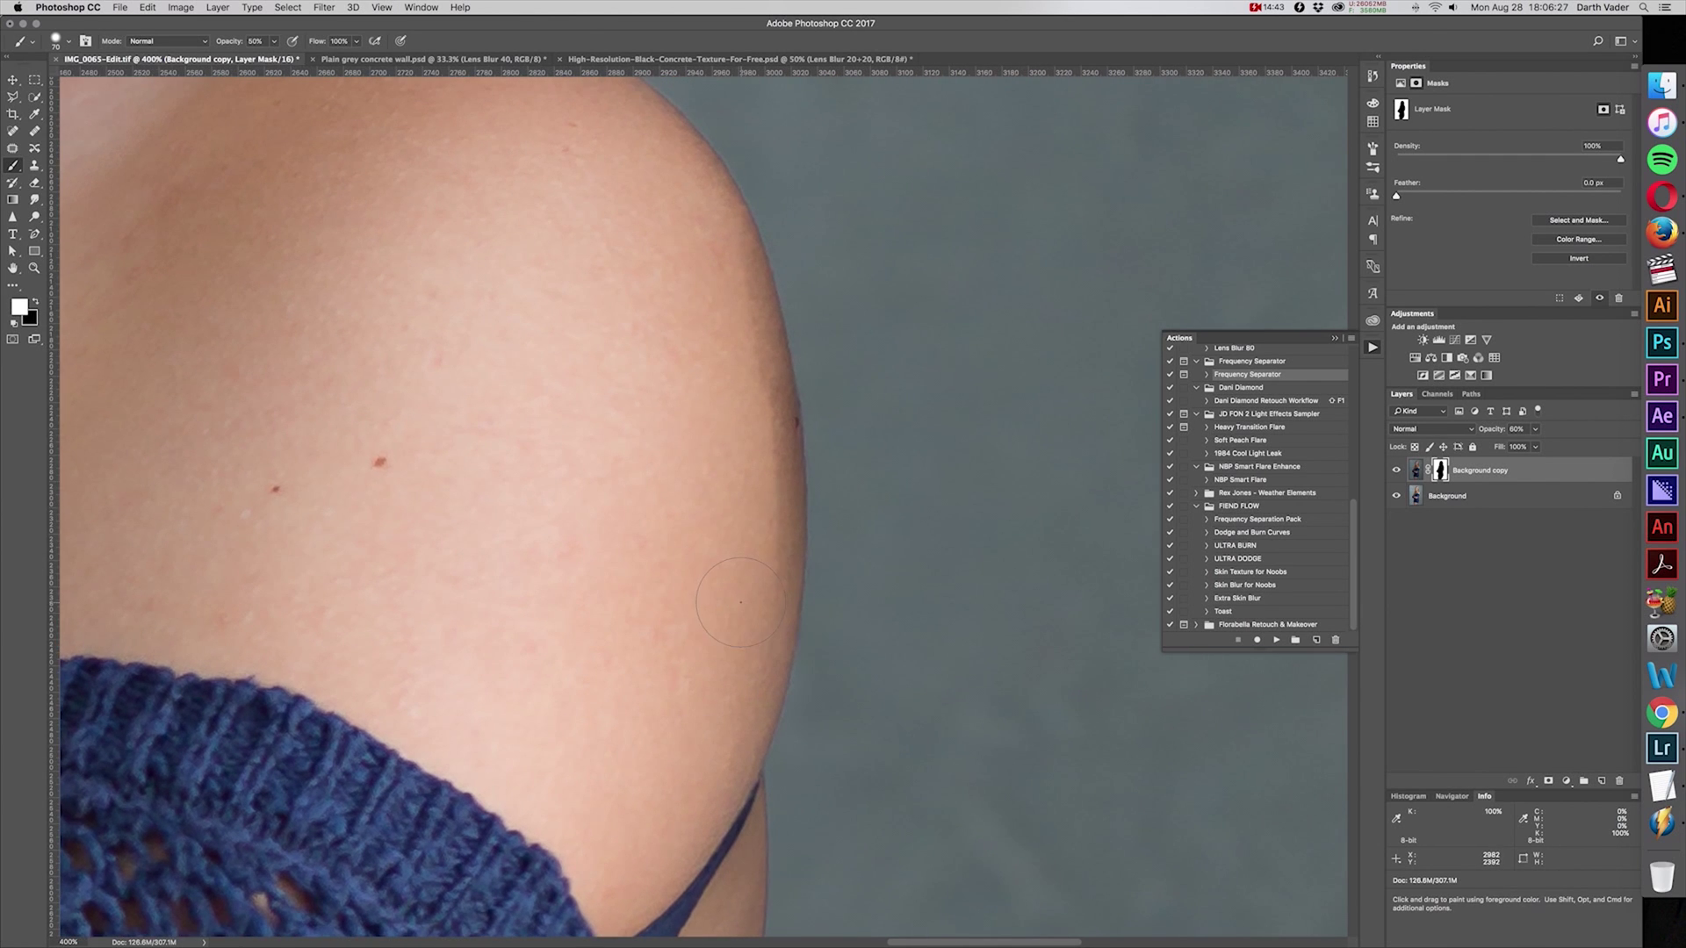
left_click(746, 593)
key("x")
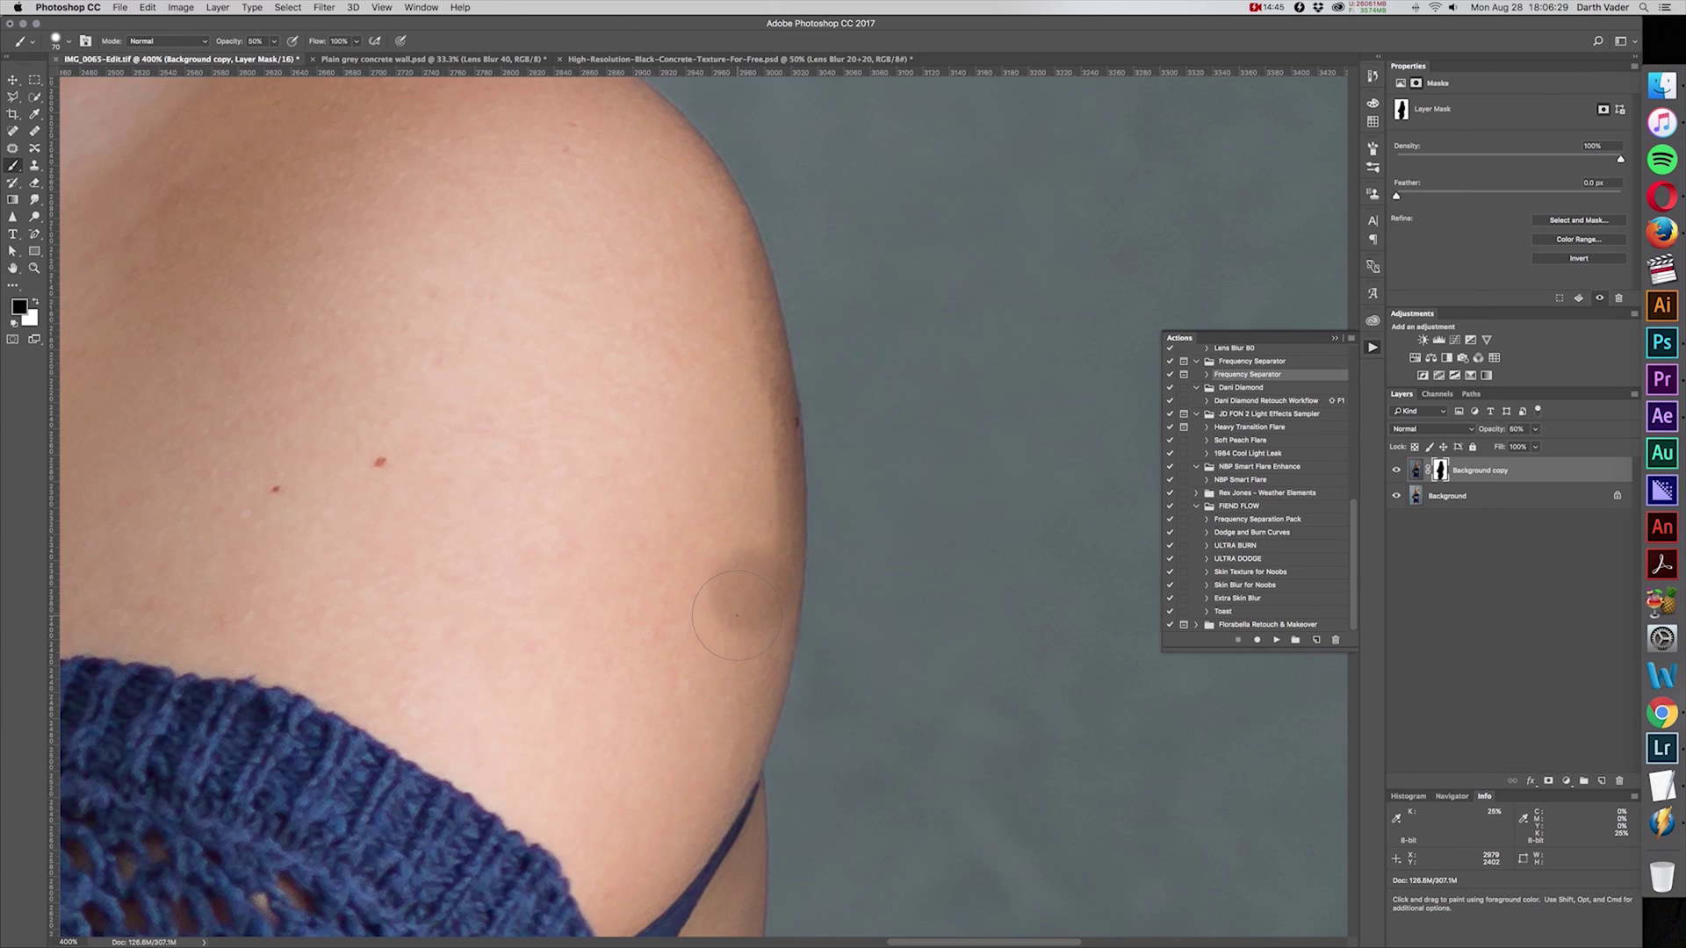
left_click_drag(729, 614, 747, 587)
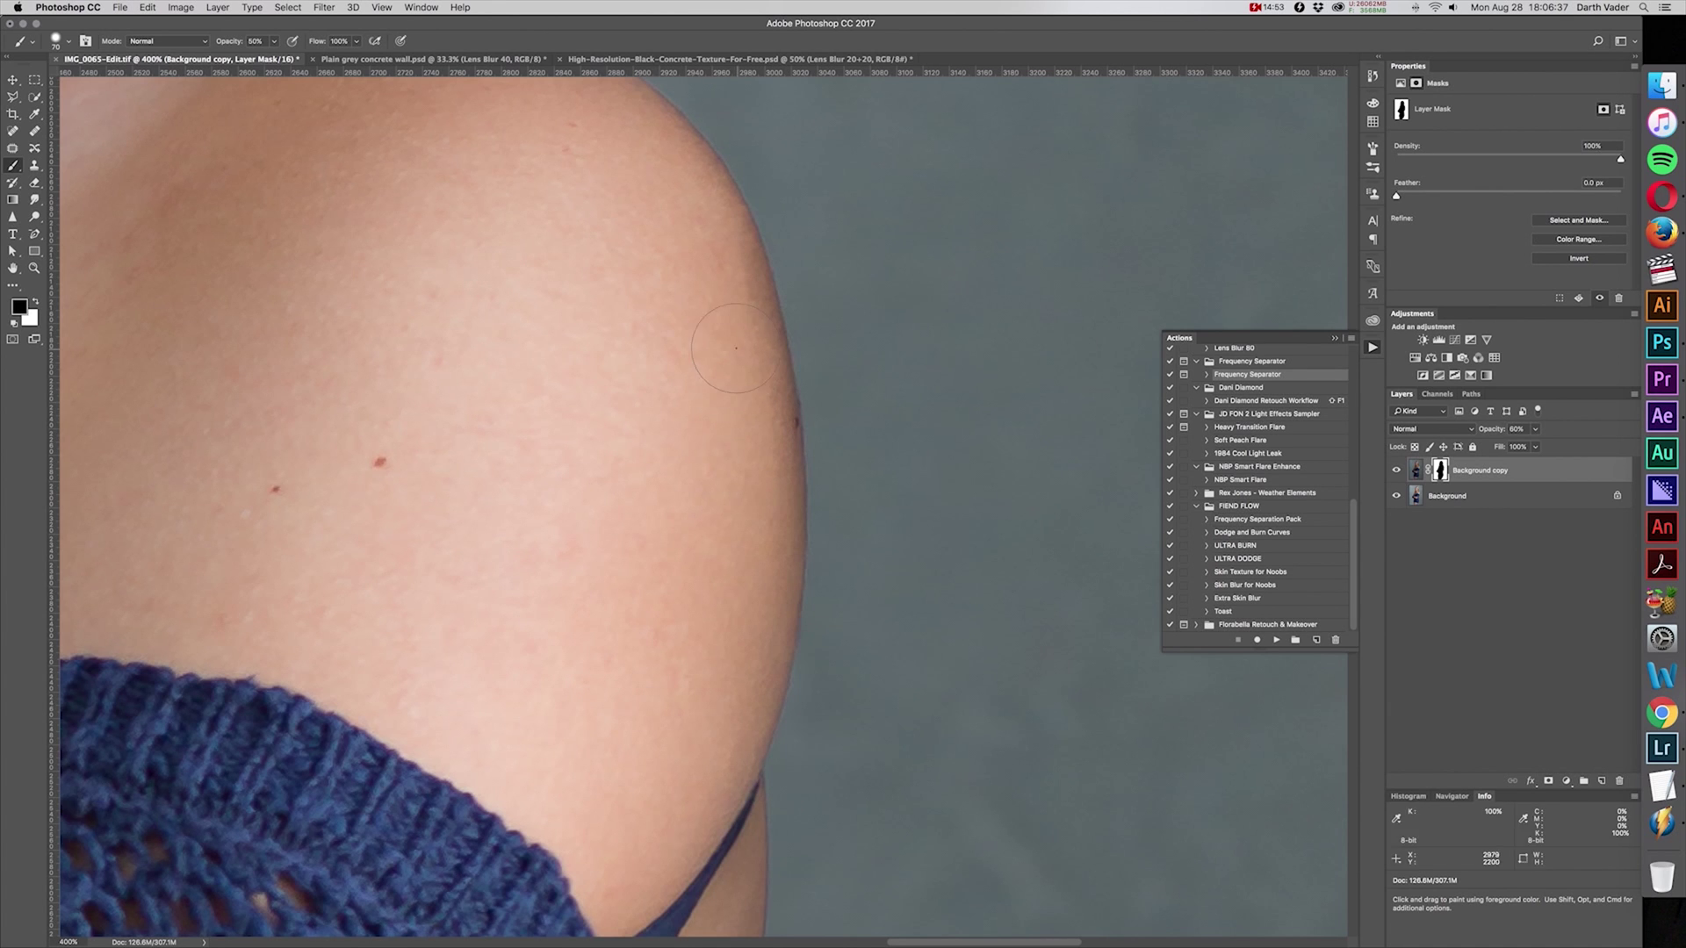
Step: Examine the masked edges around the shoulder, hair and sweater for halos or spill
scroll(705, 234, "up", 15)
scroll(705, 235, "left", 15)
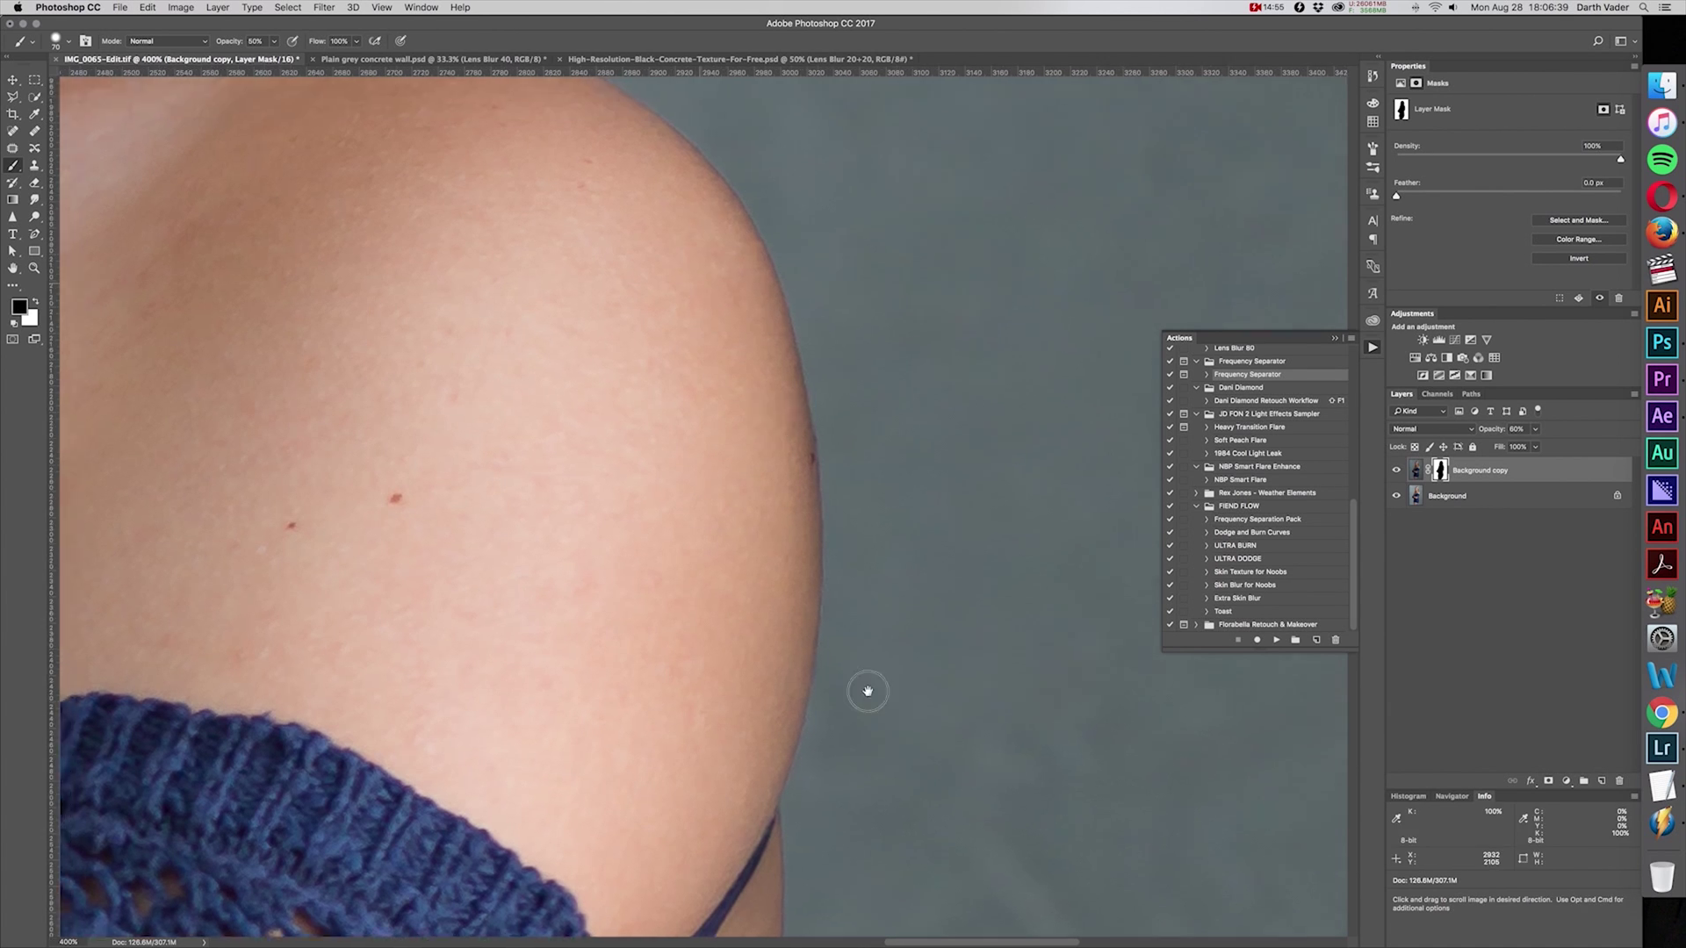
scroll(552, 826, "up", 20)
scroll(552, 825, "left", 5)
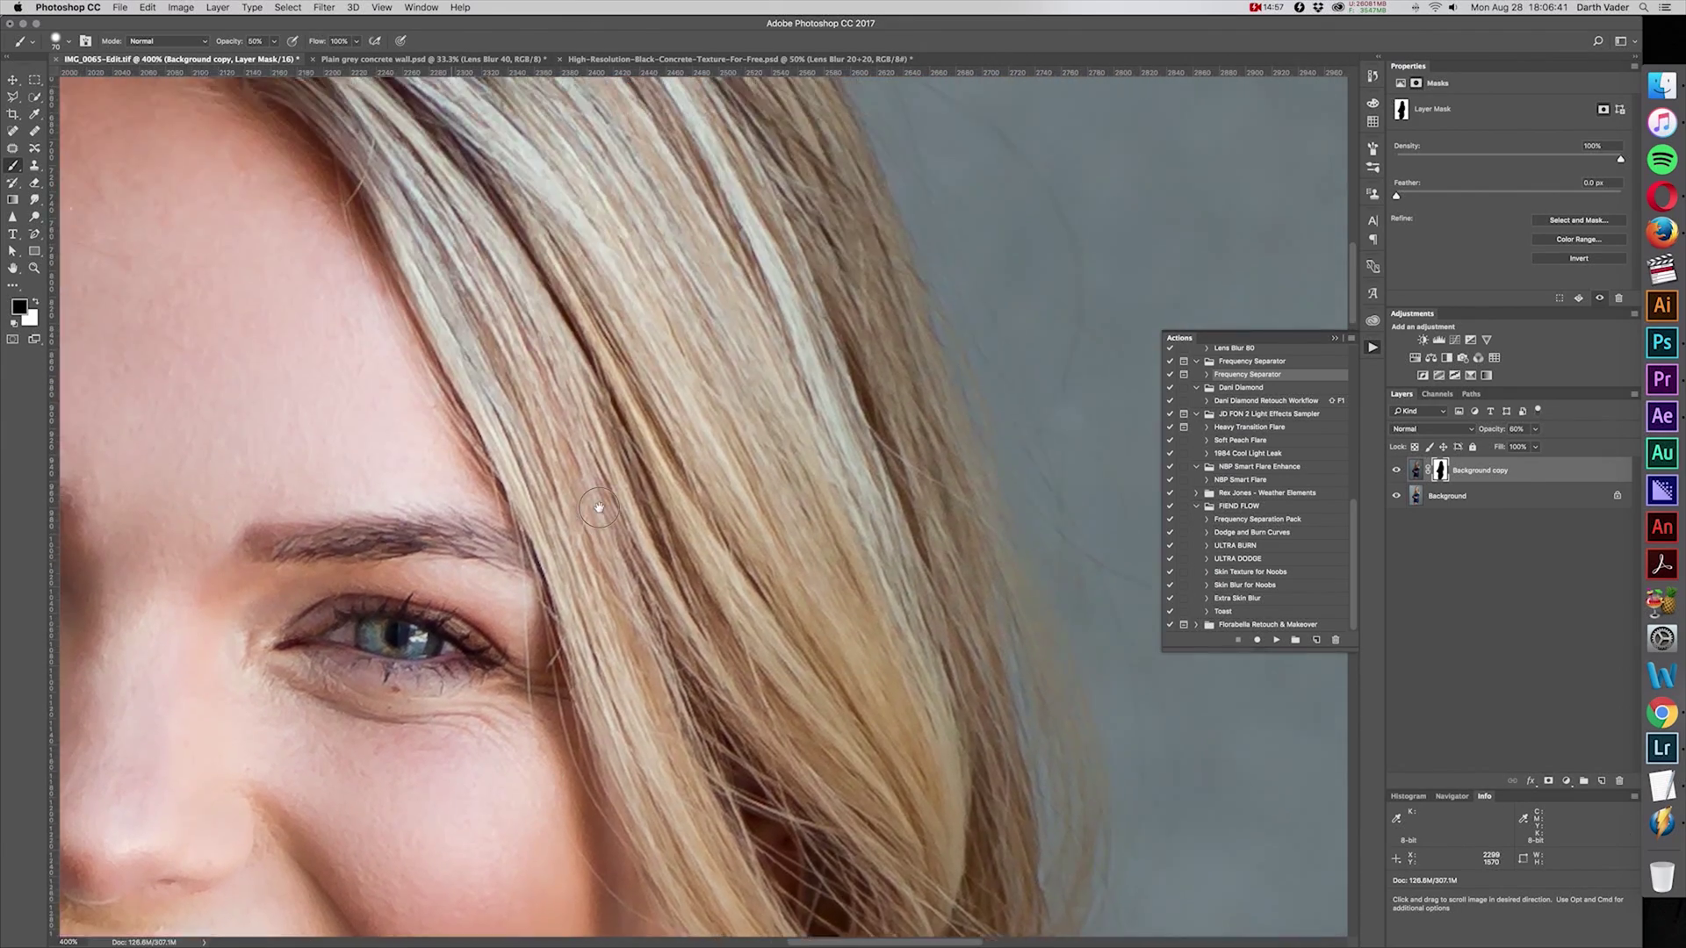
scroll(640, 683, "down", 20)
scroll(640, 683, "left", 10)
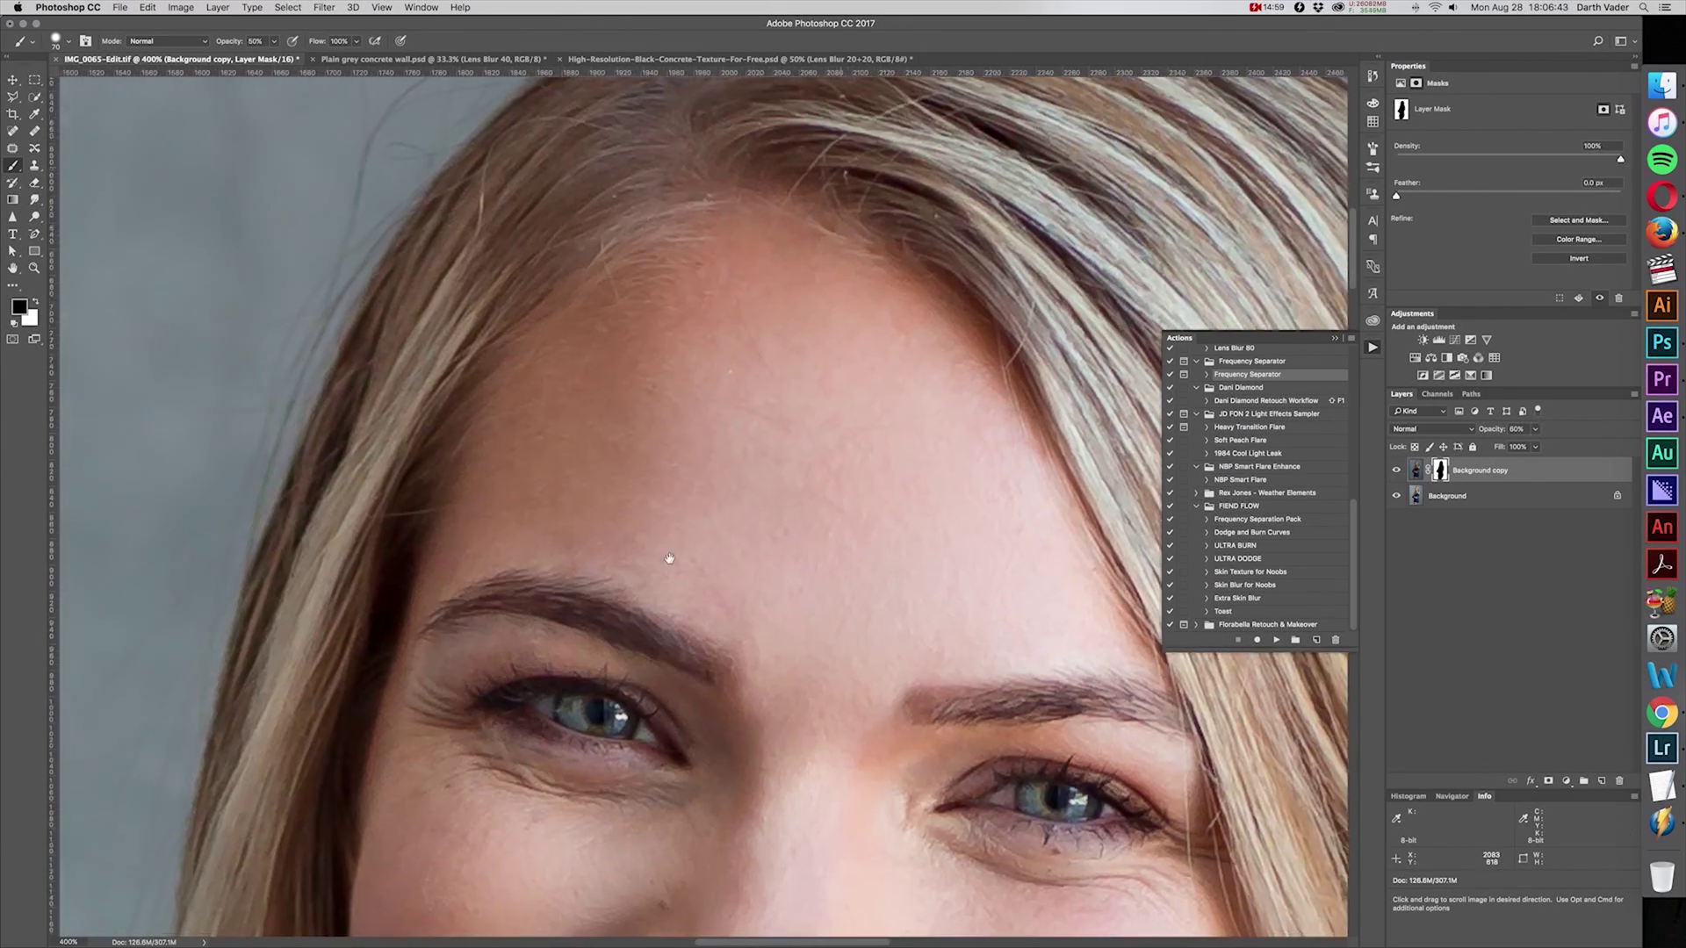
scroll(750, 402, "down", 20)
scroll(751, 402, "left", 10)
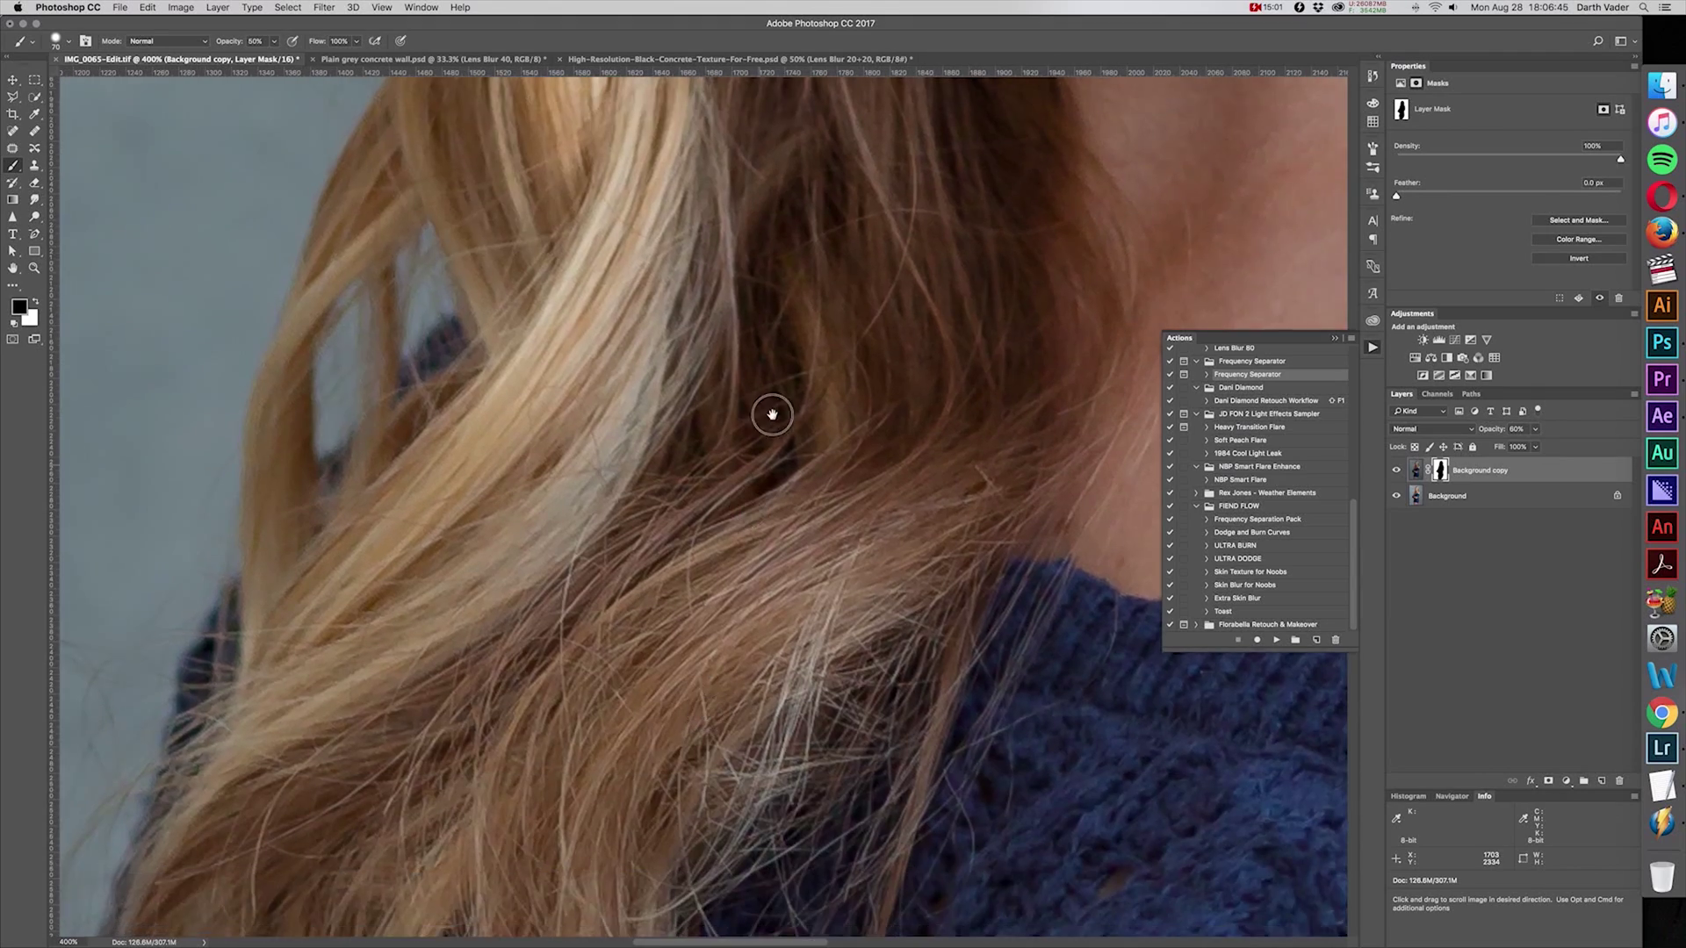
scroll(650, 611, "down", 20)
scroll(649, 611, "right", 10)
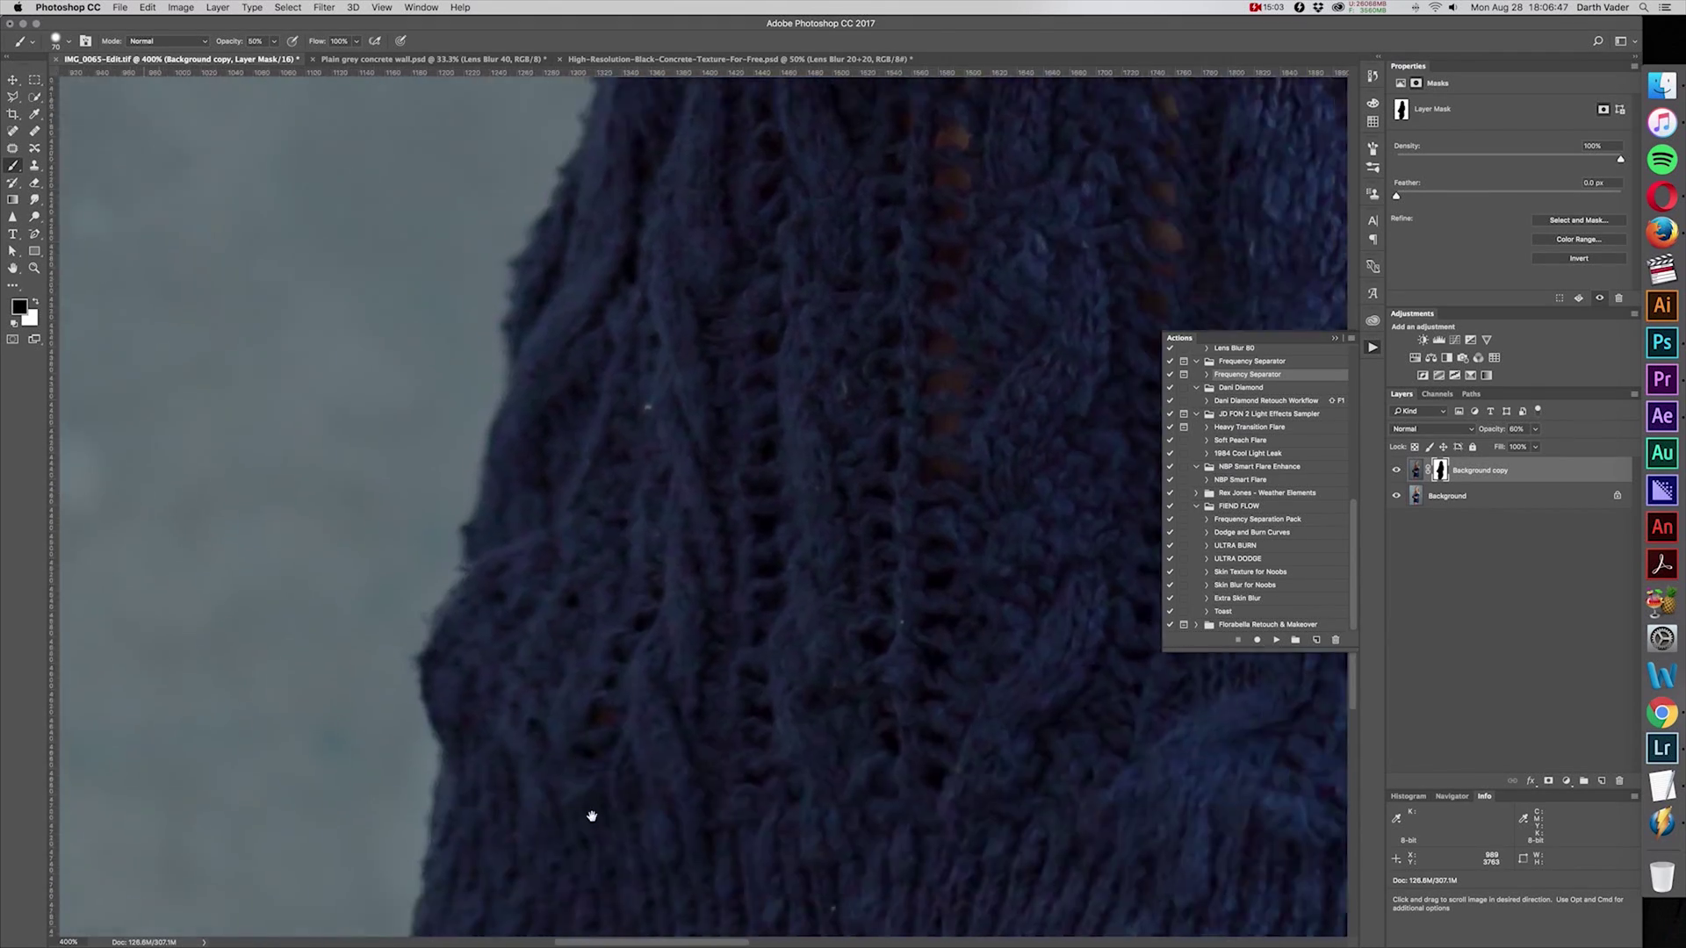
Step: Inspect the masked edges along the sweater hem, the legs, the sleeve and the bare shoulder
scroll(559, 514, "up", 15)
scroll(559, 514, "right", 20)
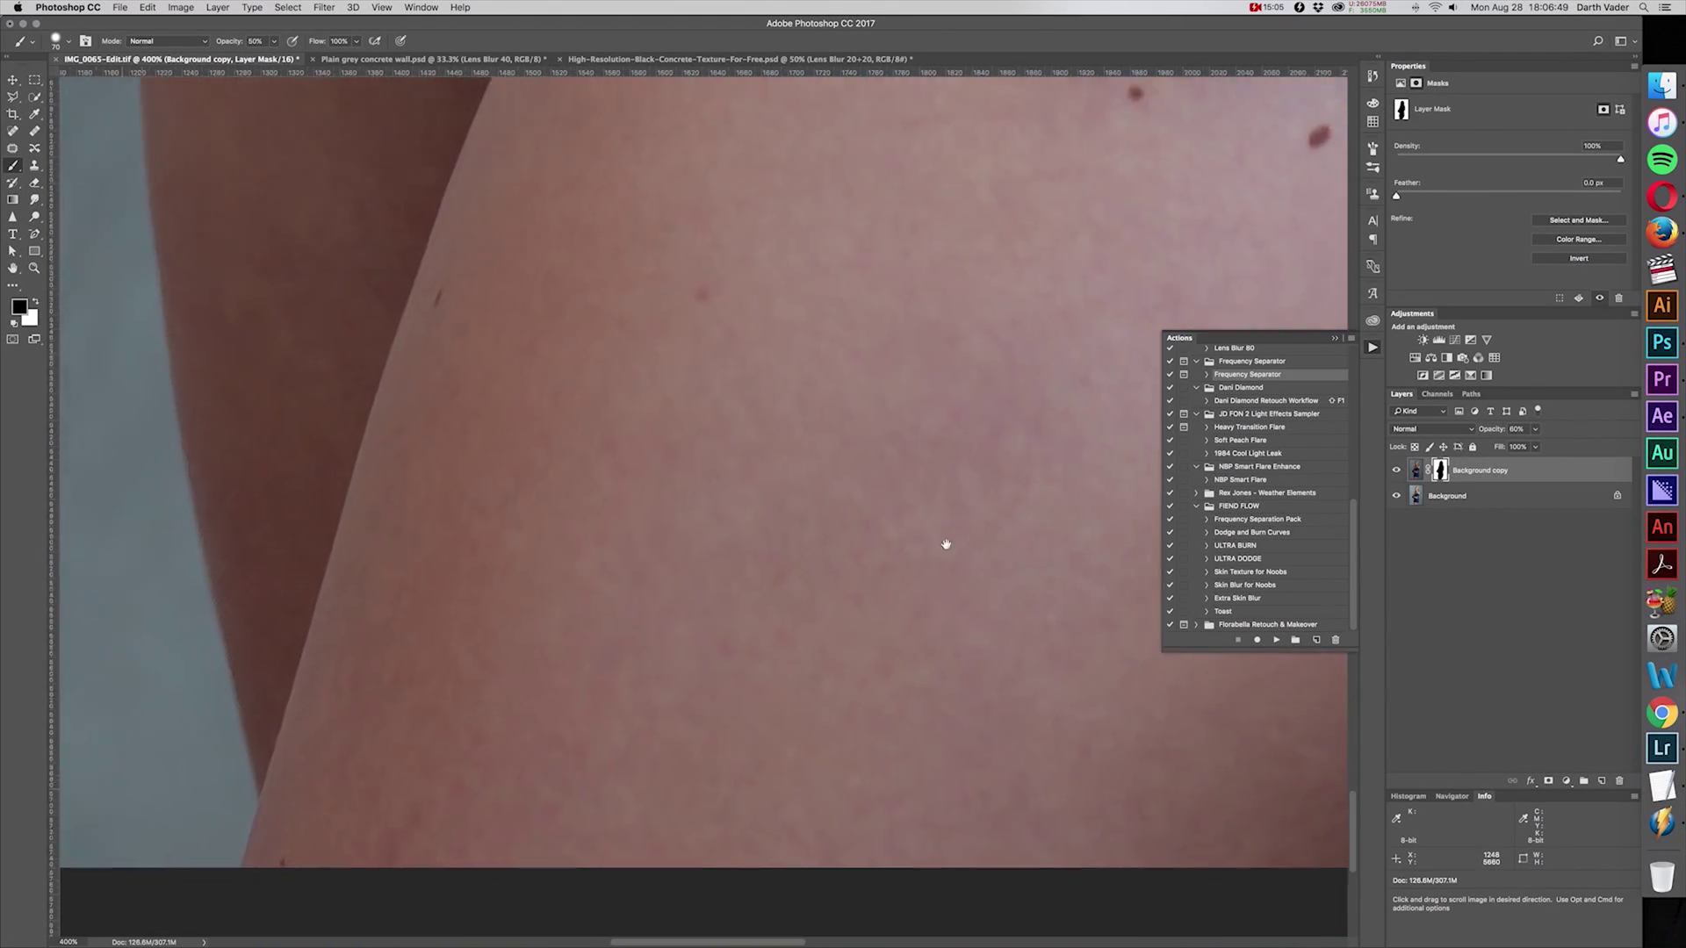
scroll(593, 658, "up", 20)
scroll(593, 658, "right", 15)
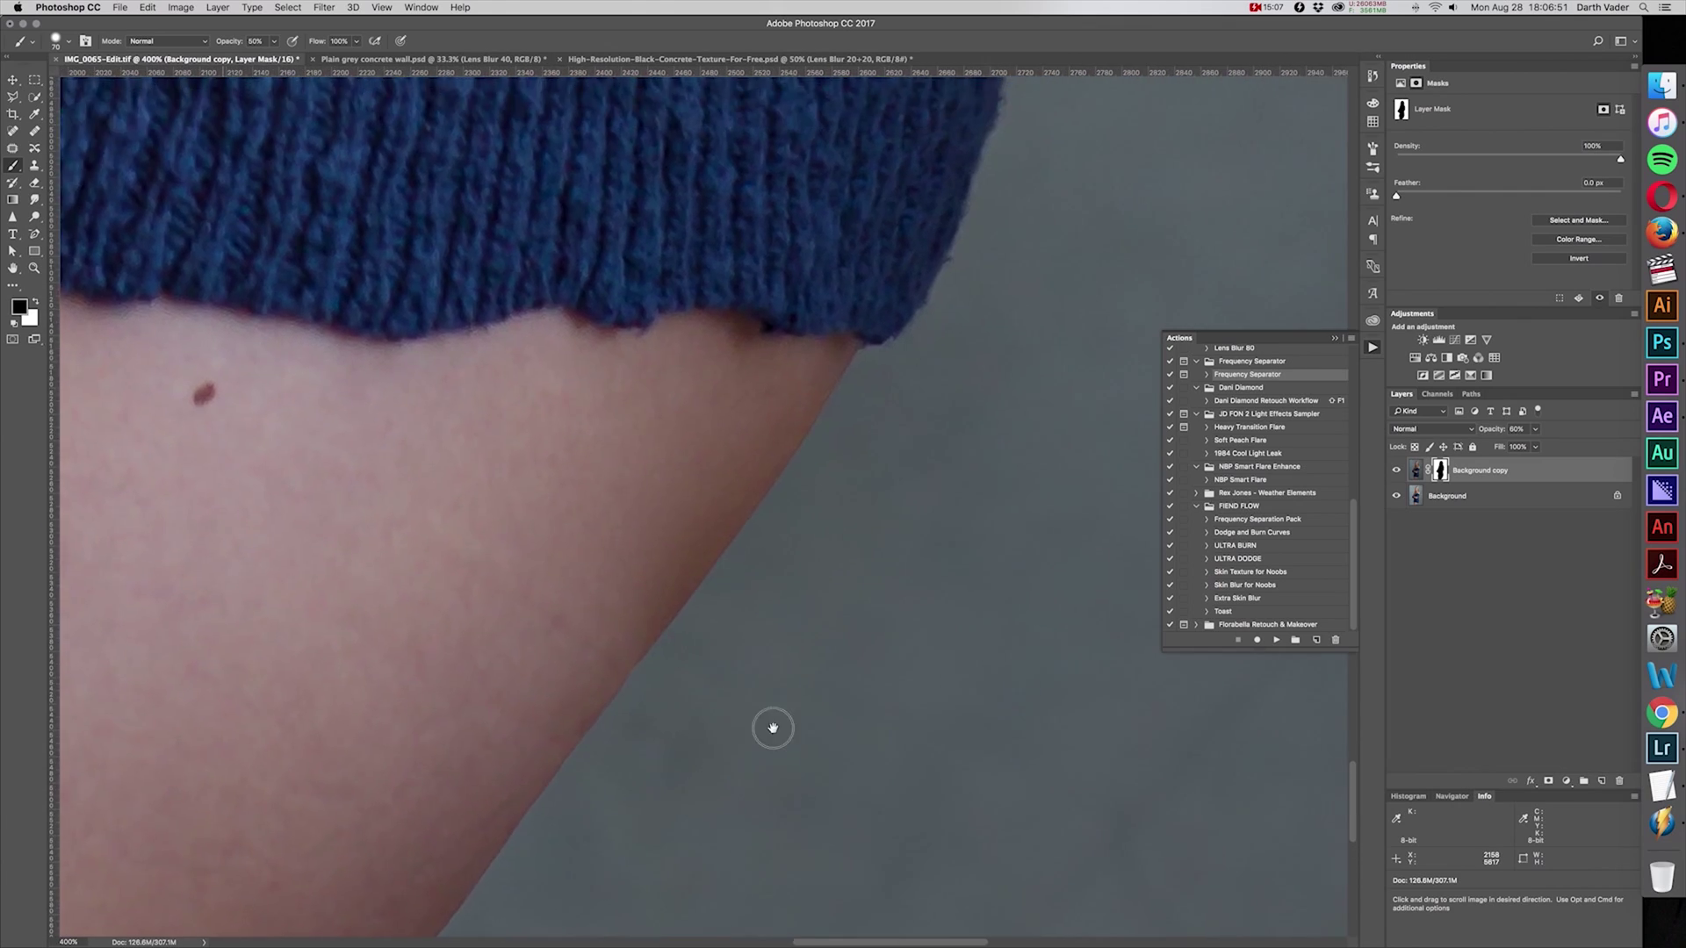
scroll(843, 655, "up", 20)
scroll(843, 655, "right", 5)
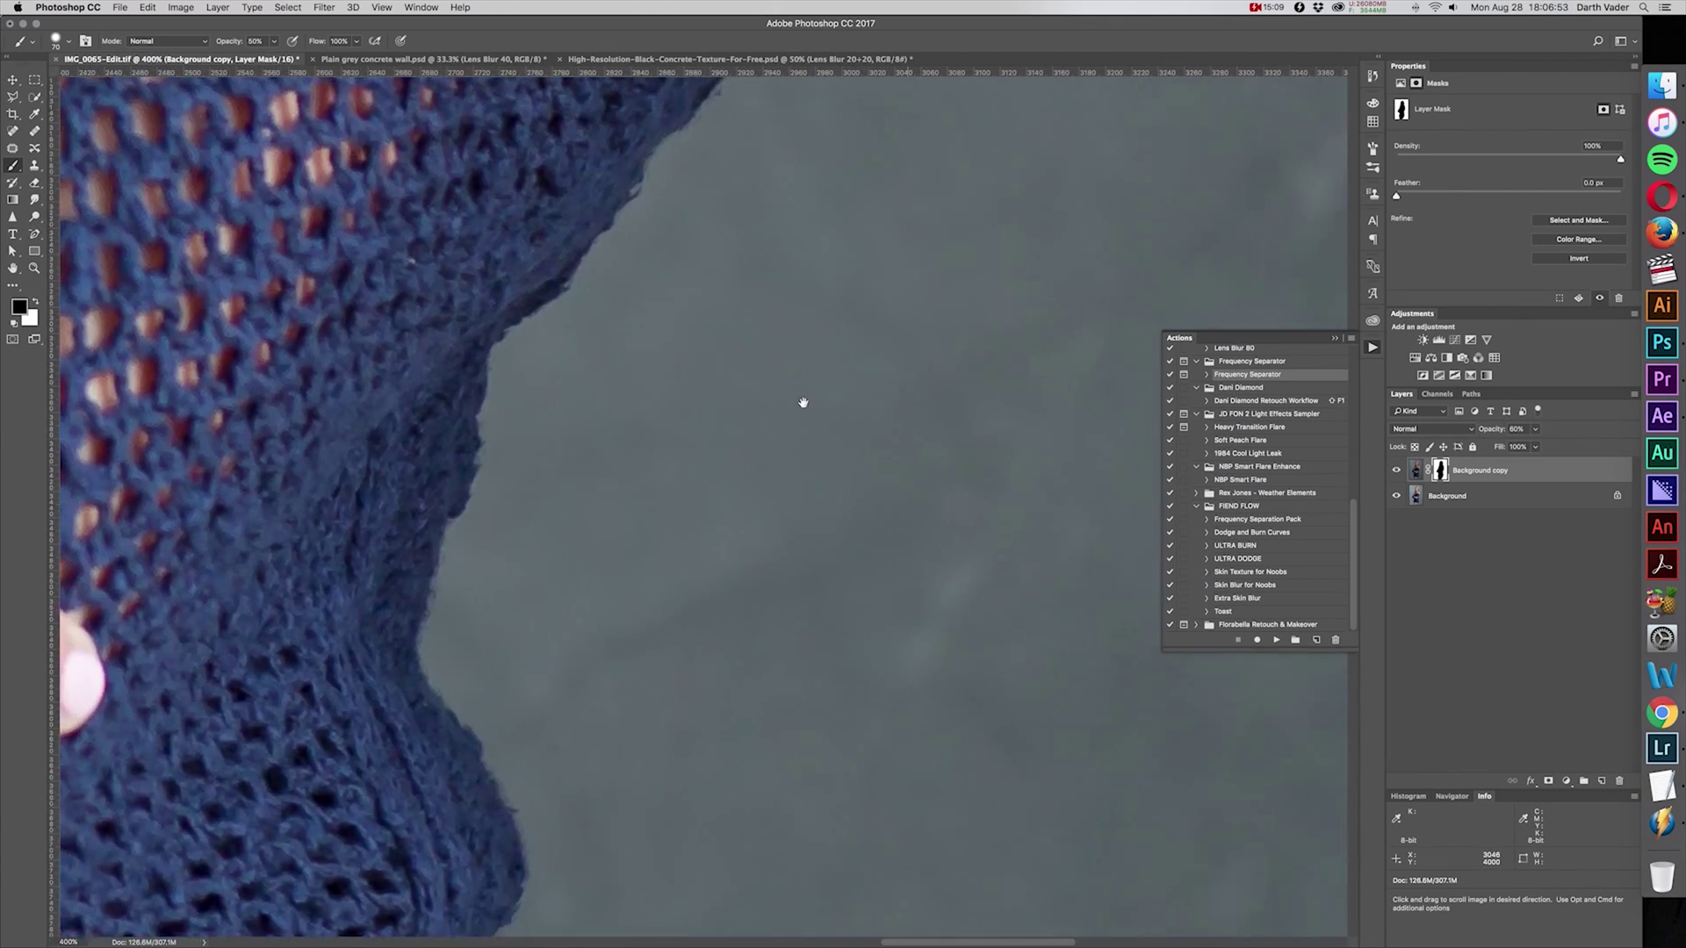
scroll(807, 520, "up", 20)
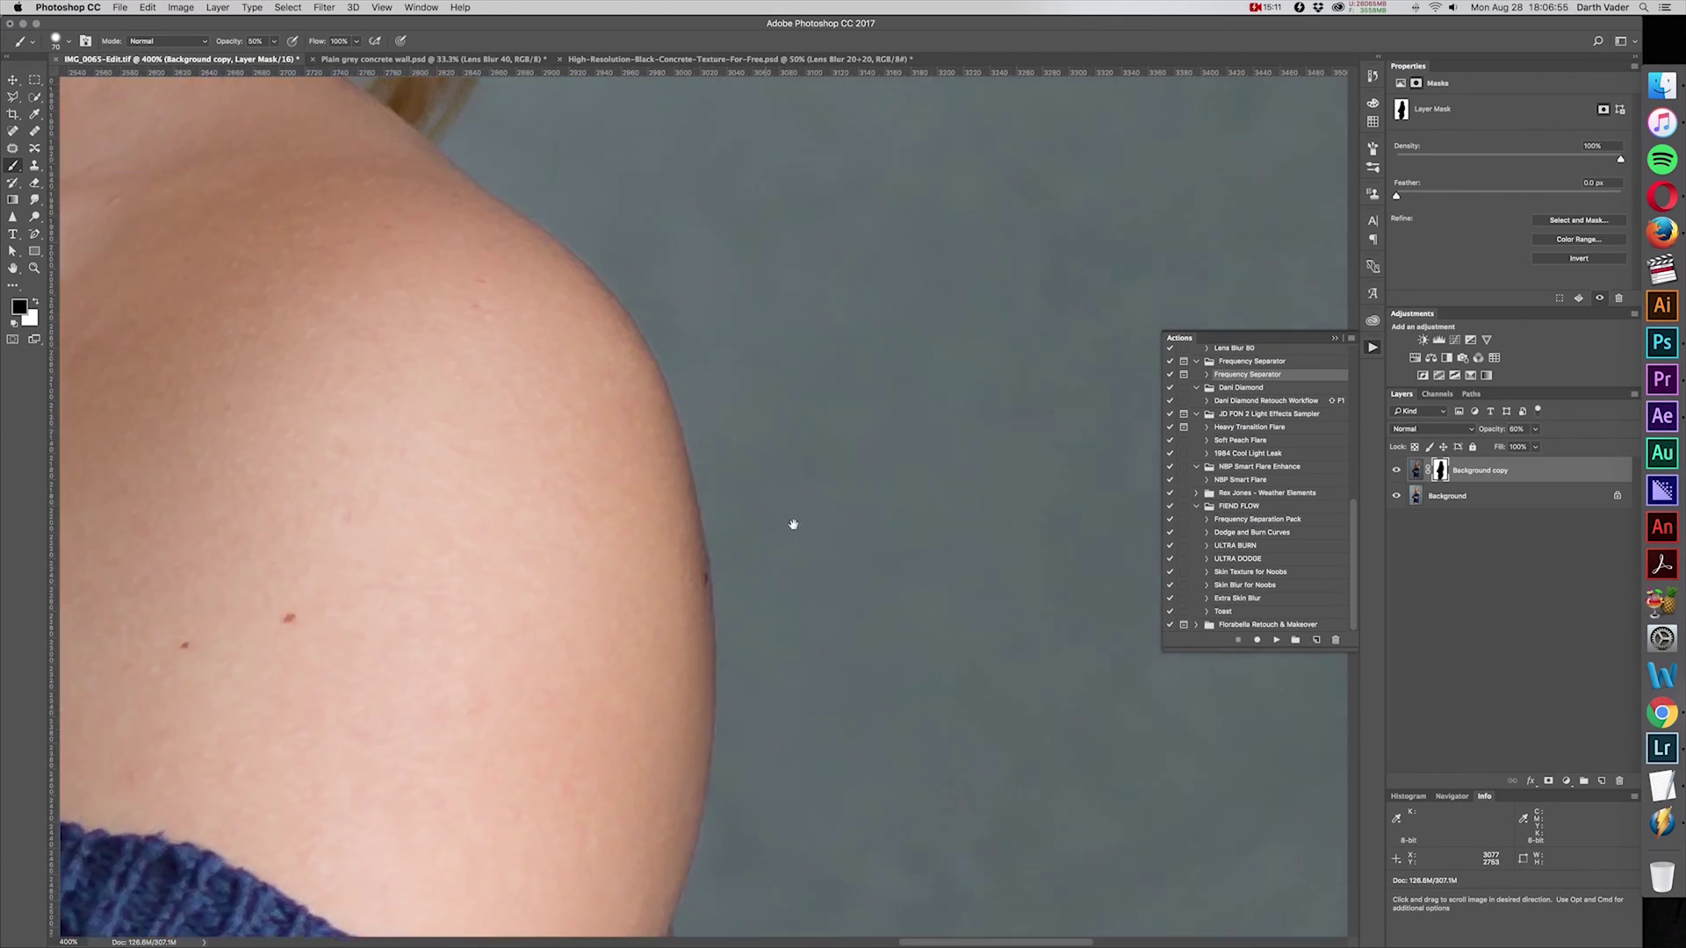
Step: Merge the masked Background copy layer down into the Background layer and show the whole portrait
key("v")
key("super+0")
left_click(1460, 577)
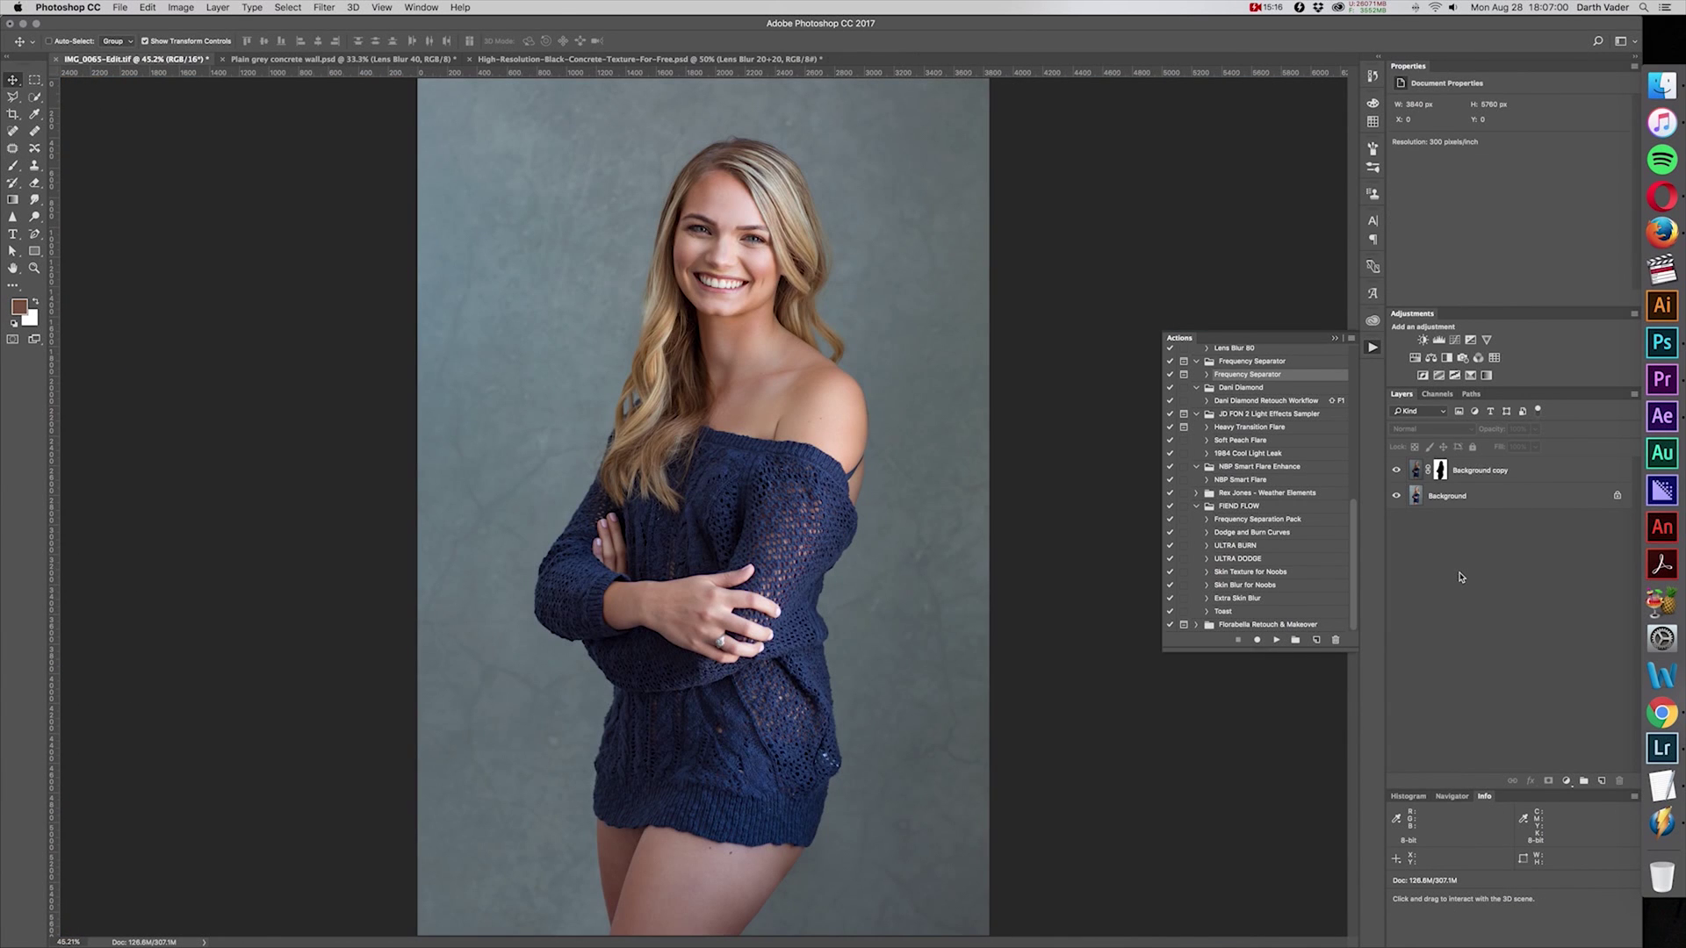
key("Delete")
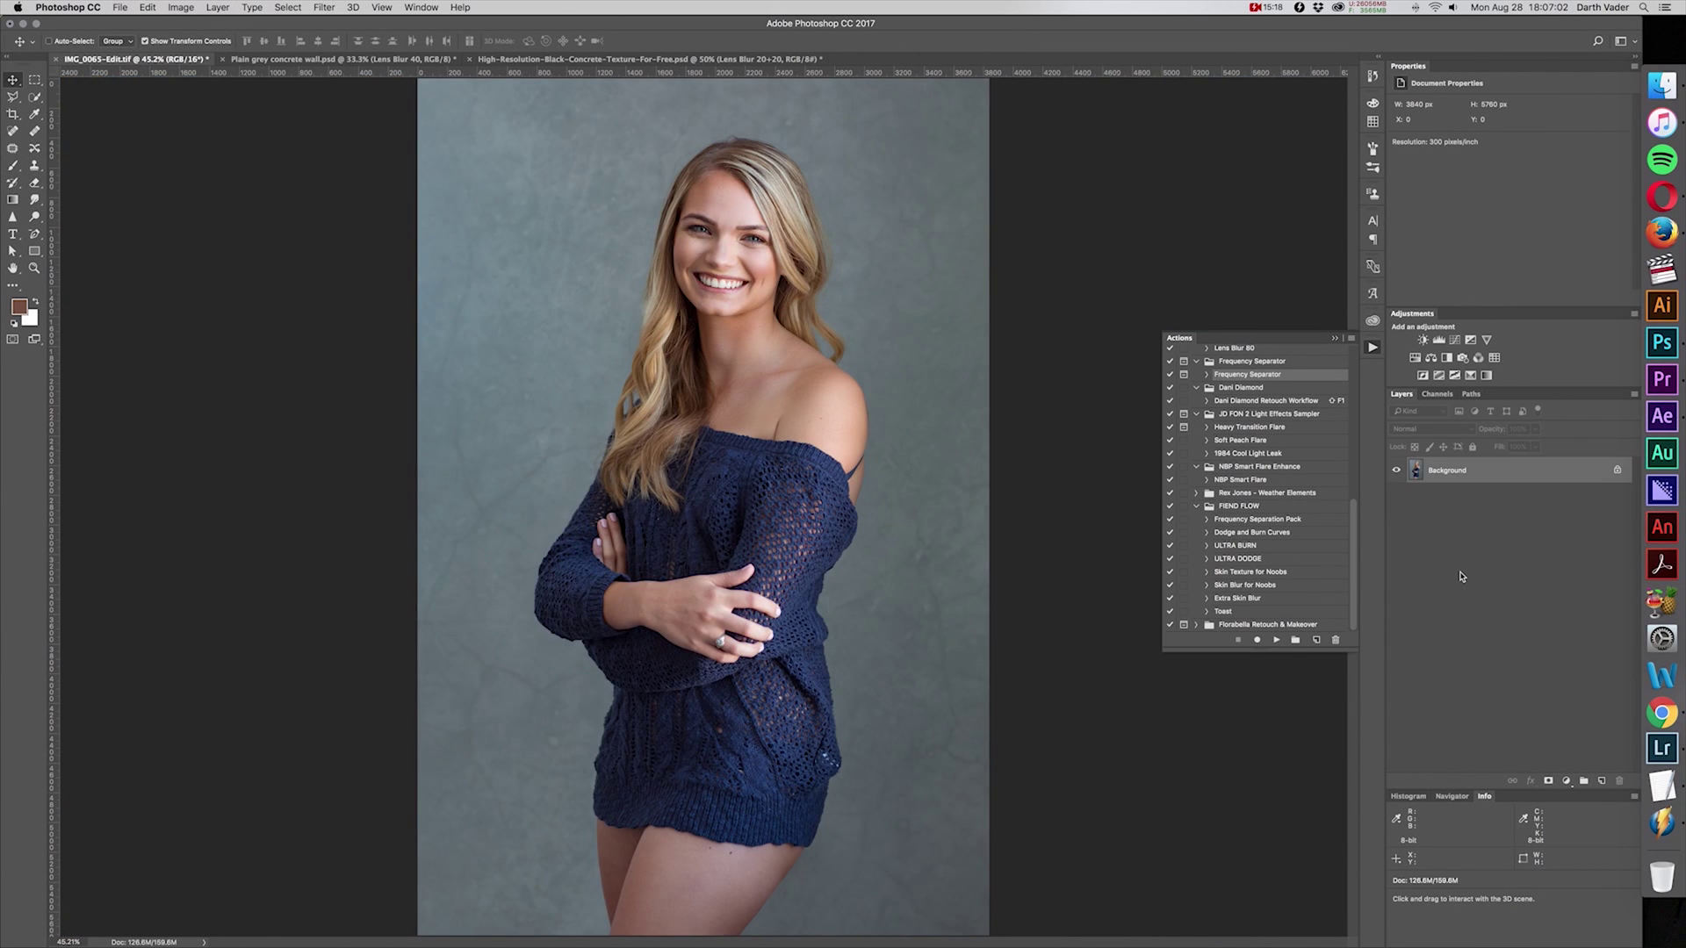
key("super+minus")
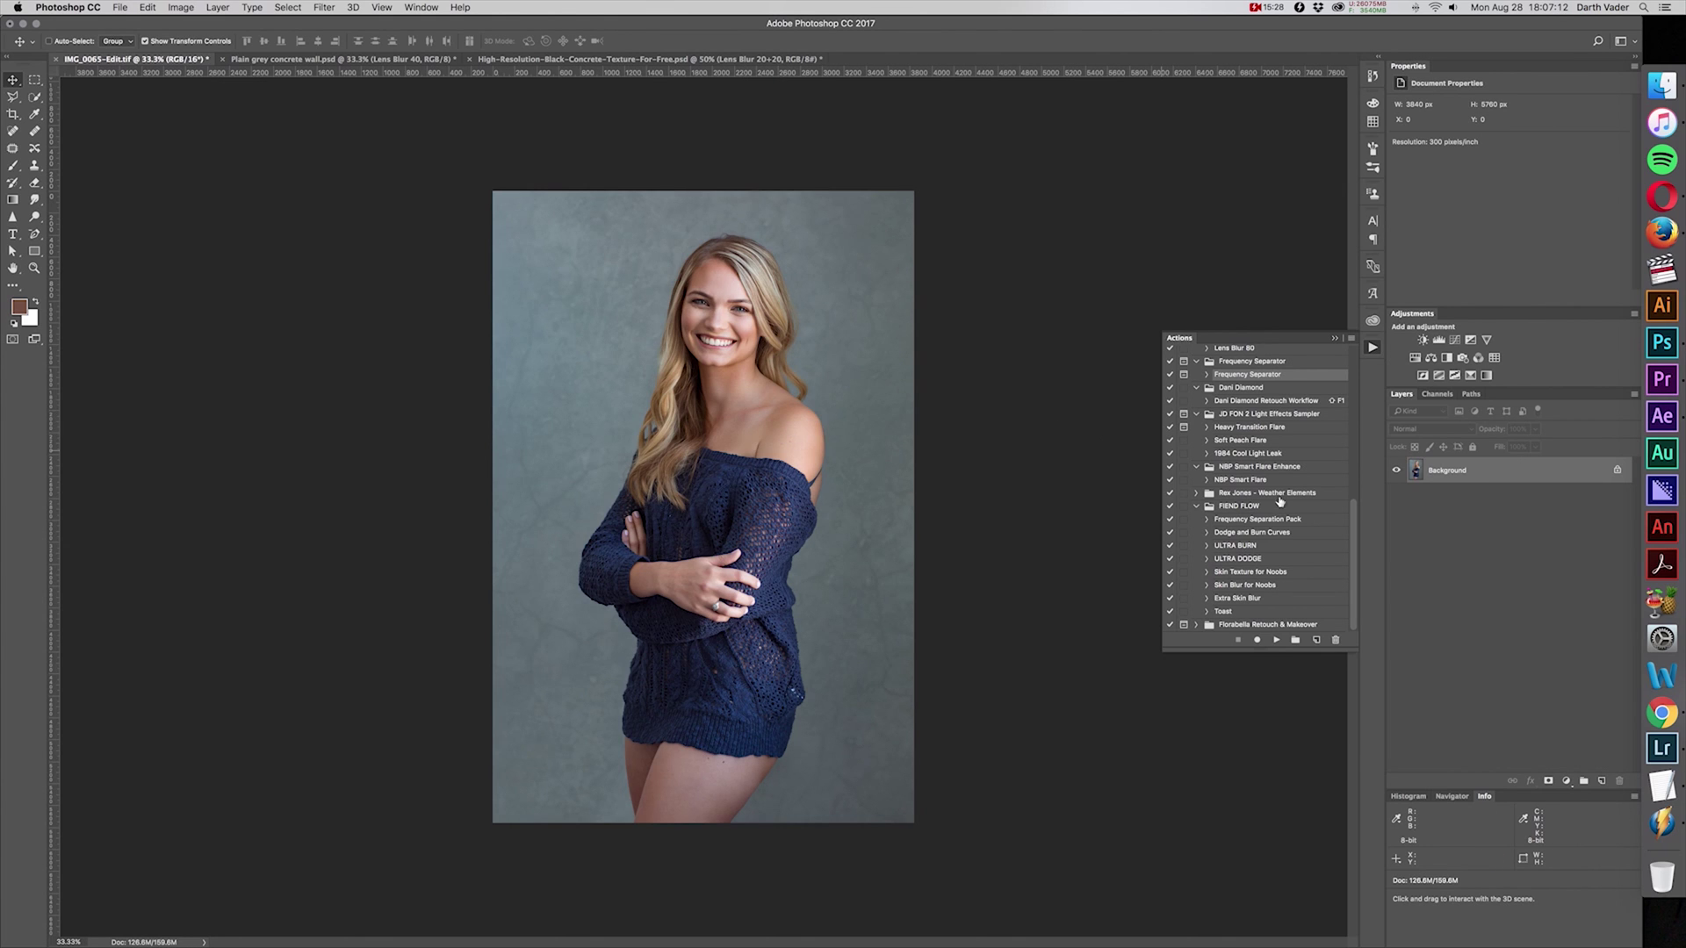
Step: Open the portrait in the Color Efex Pro 4 filter and load the first Starter - Darken/Lighten Center recipe
scroll(1300, 517, "up", 5)
scroll(1297, 519, "up", 1)
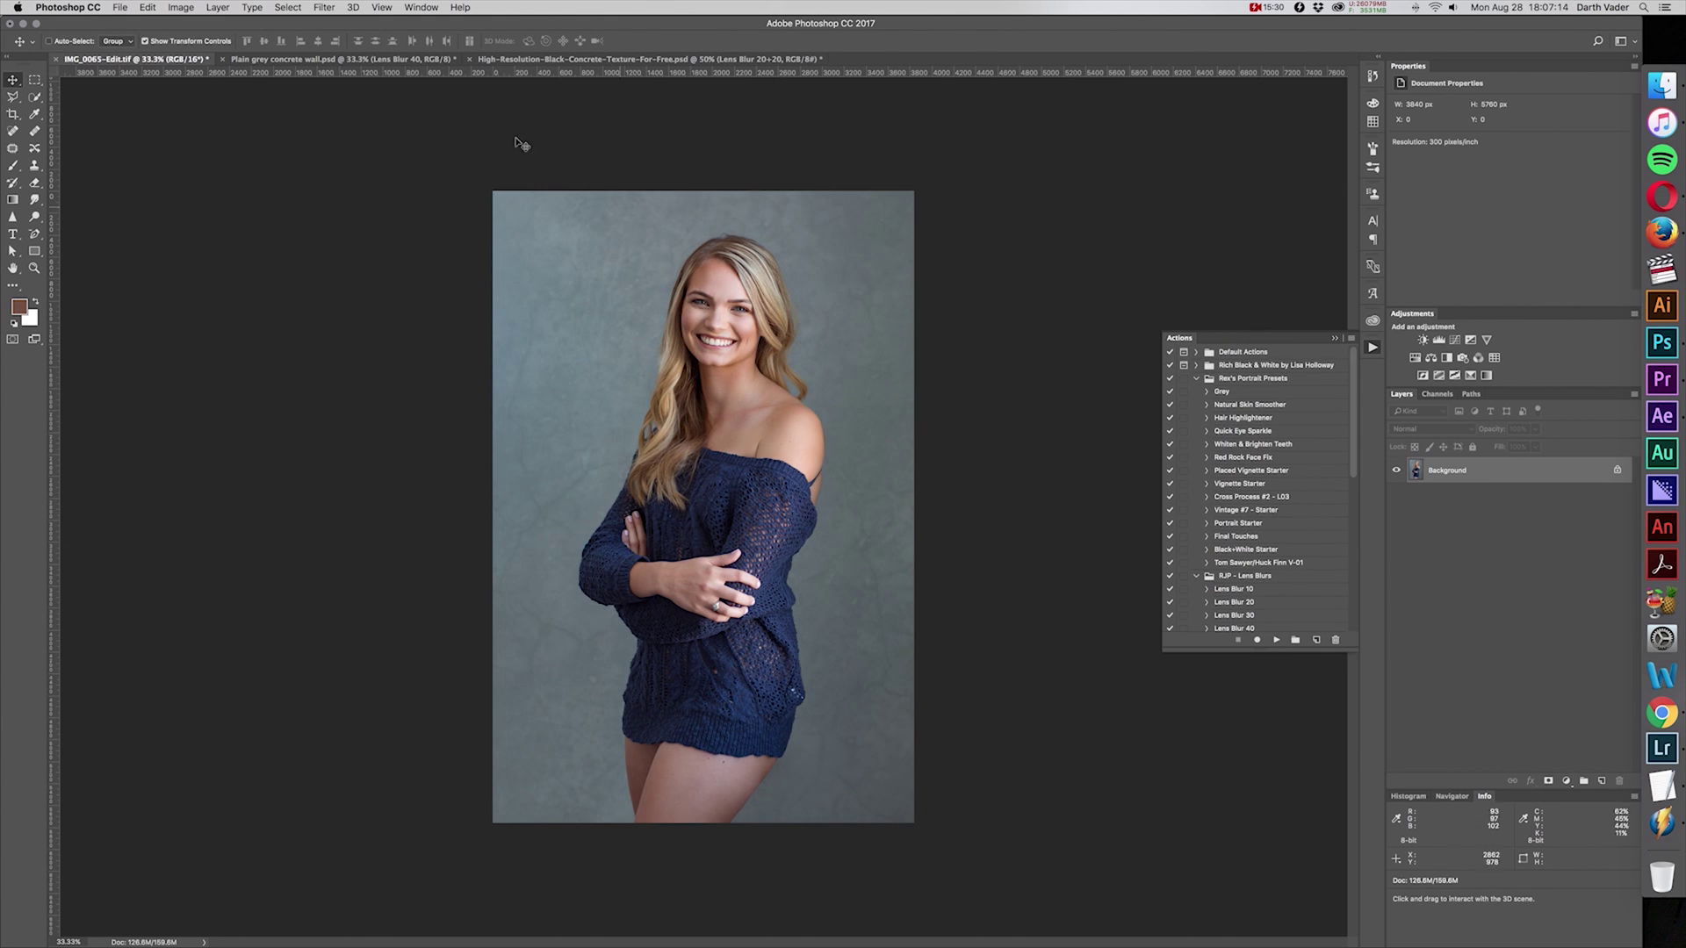
left_click(324, 7)
mouse_move(407, 299)
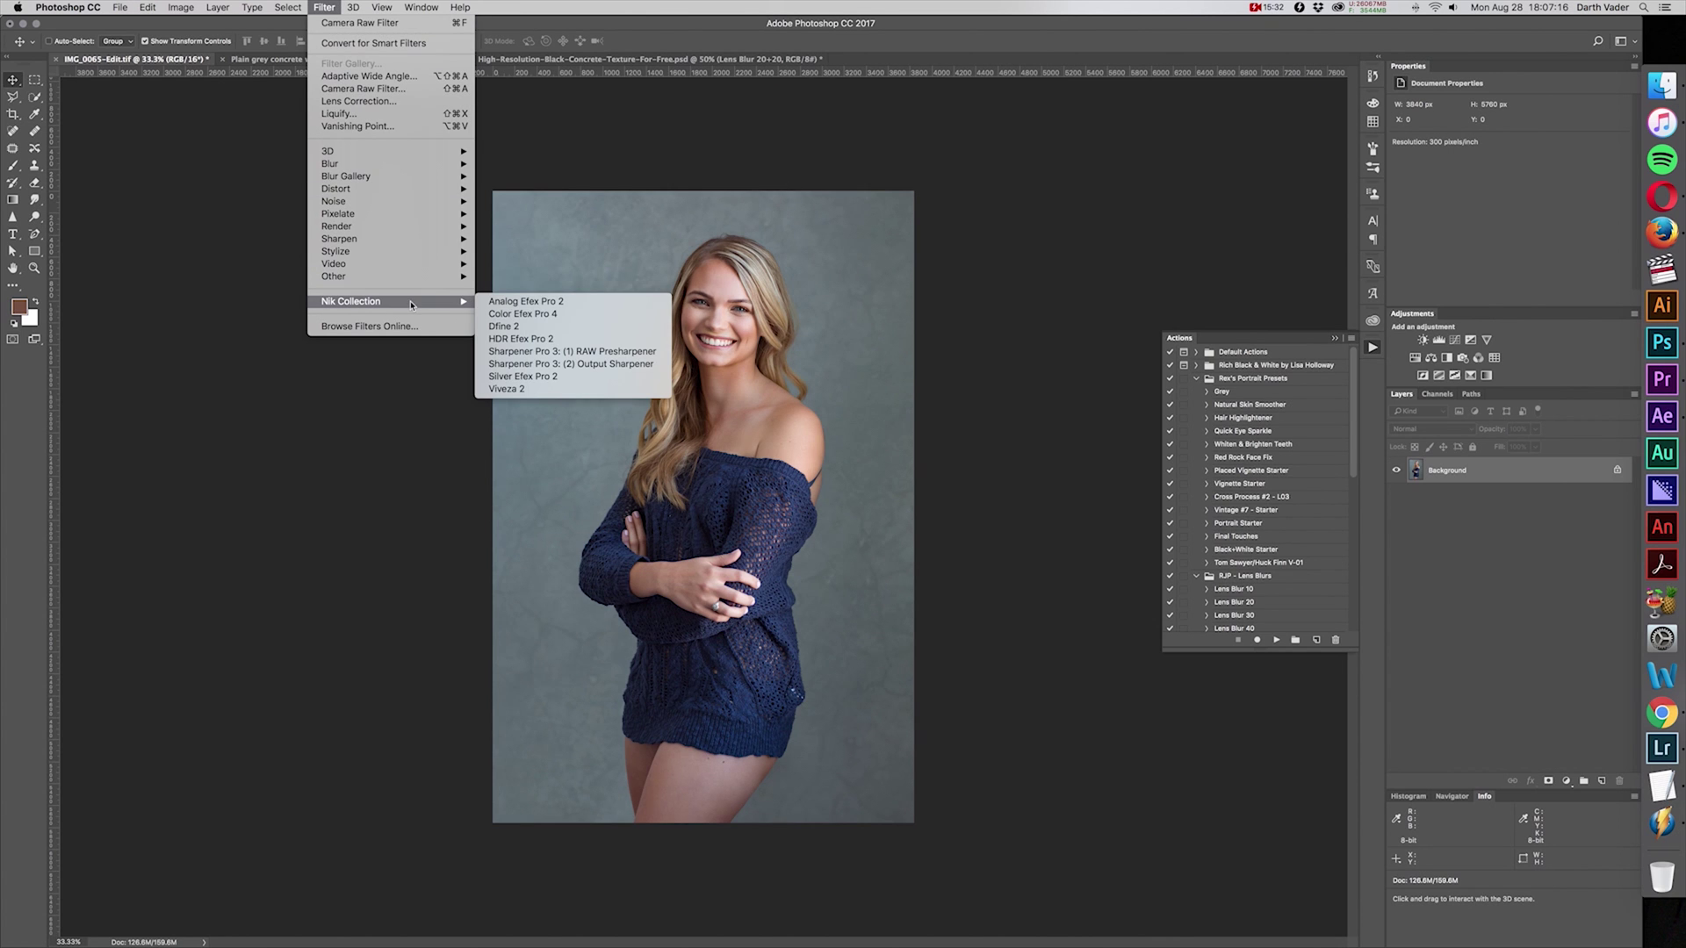
left_click(539, 314)
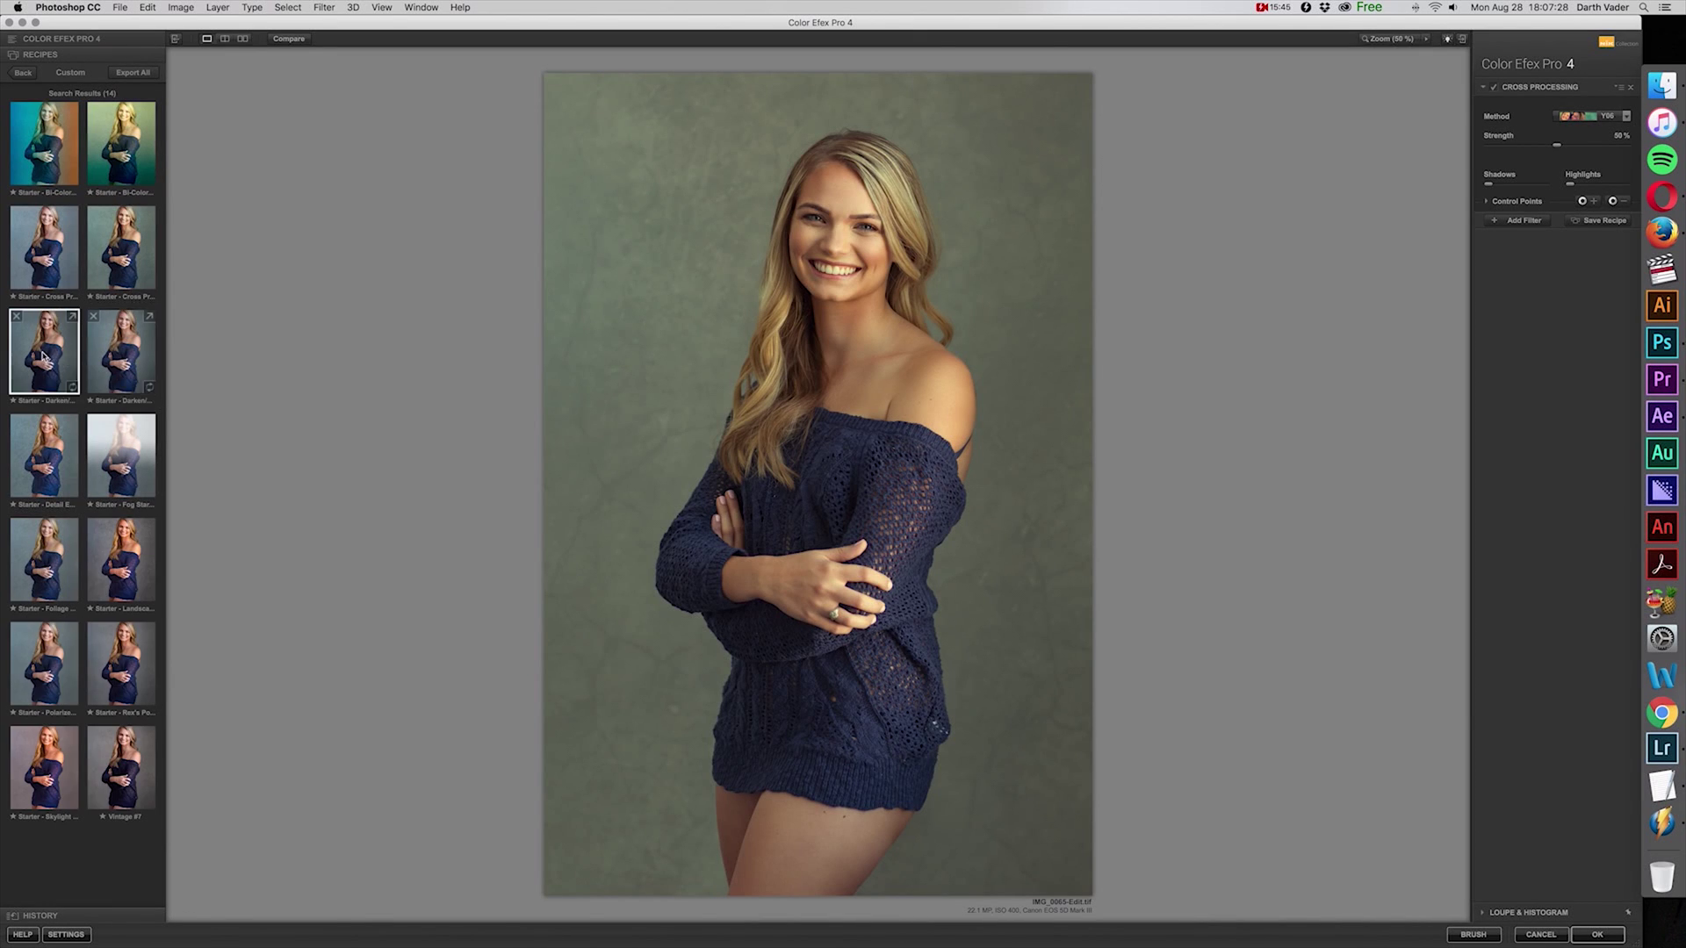
left_click(44, 352)
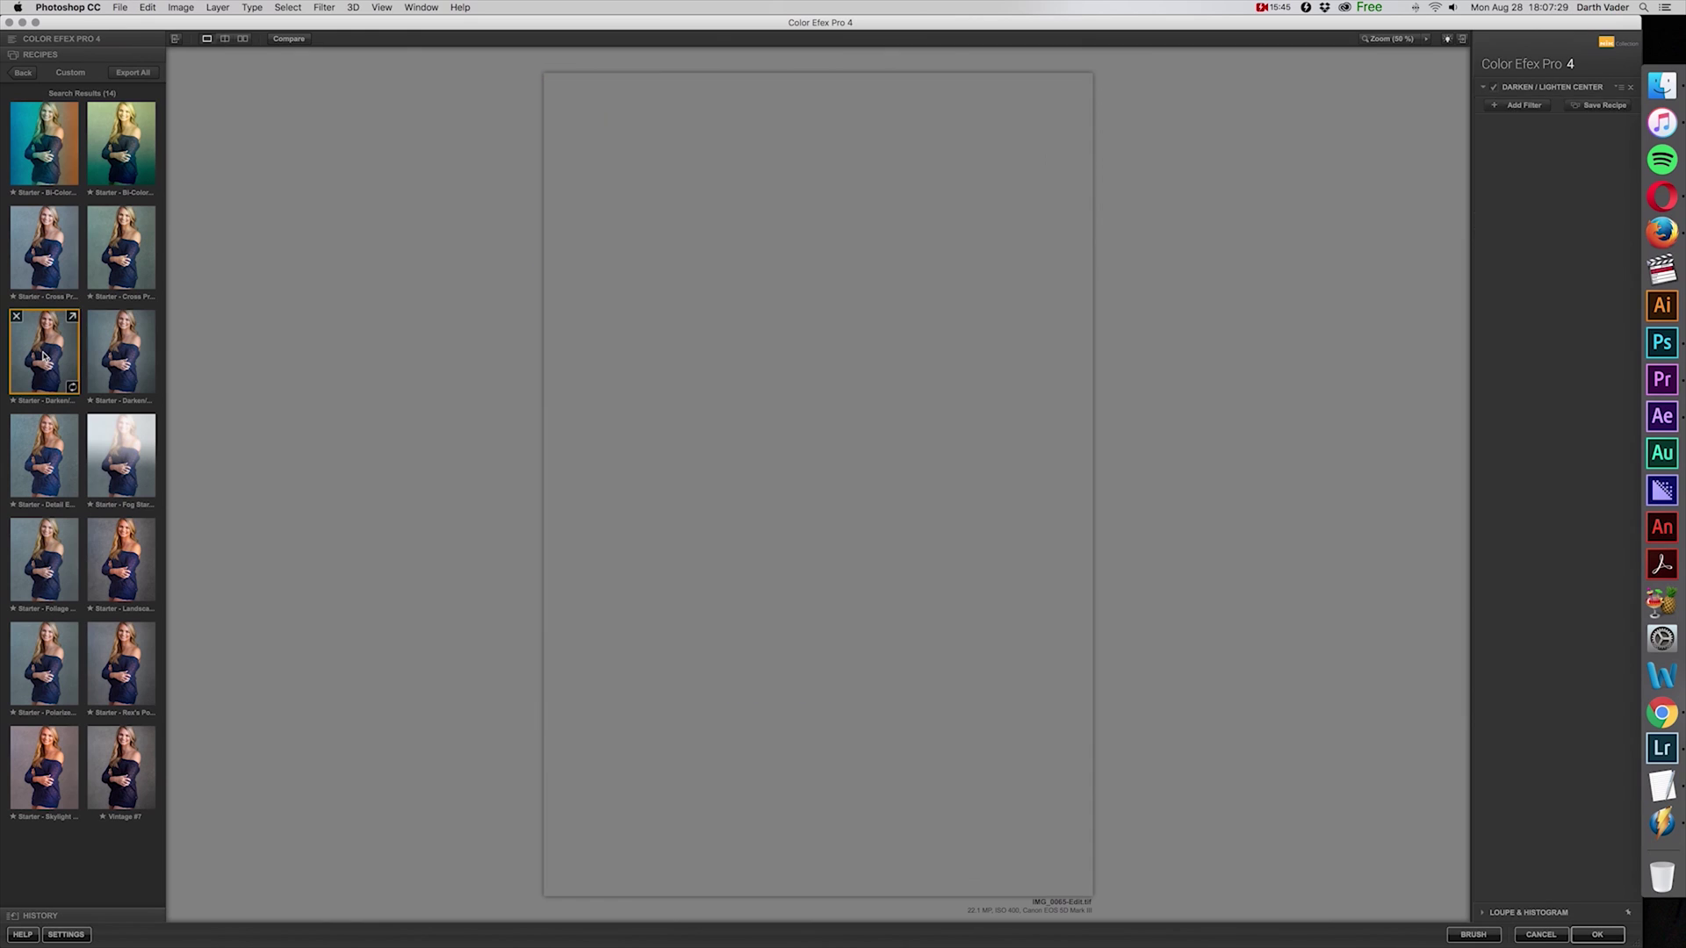
Step: Place the center of the Darken/Lighten Center effect on the woman's face and enter a filter value of 15
left_click(1624, 213)
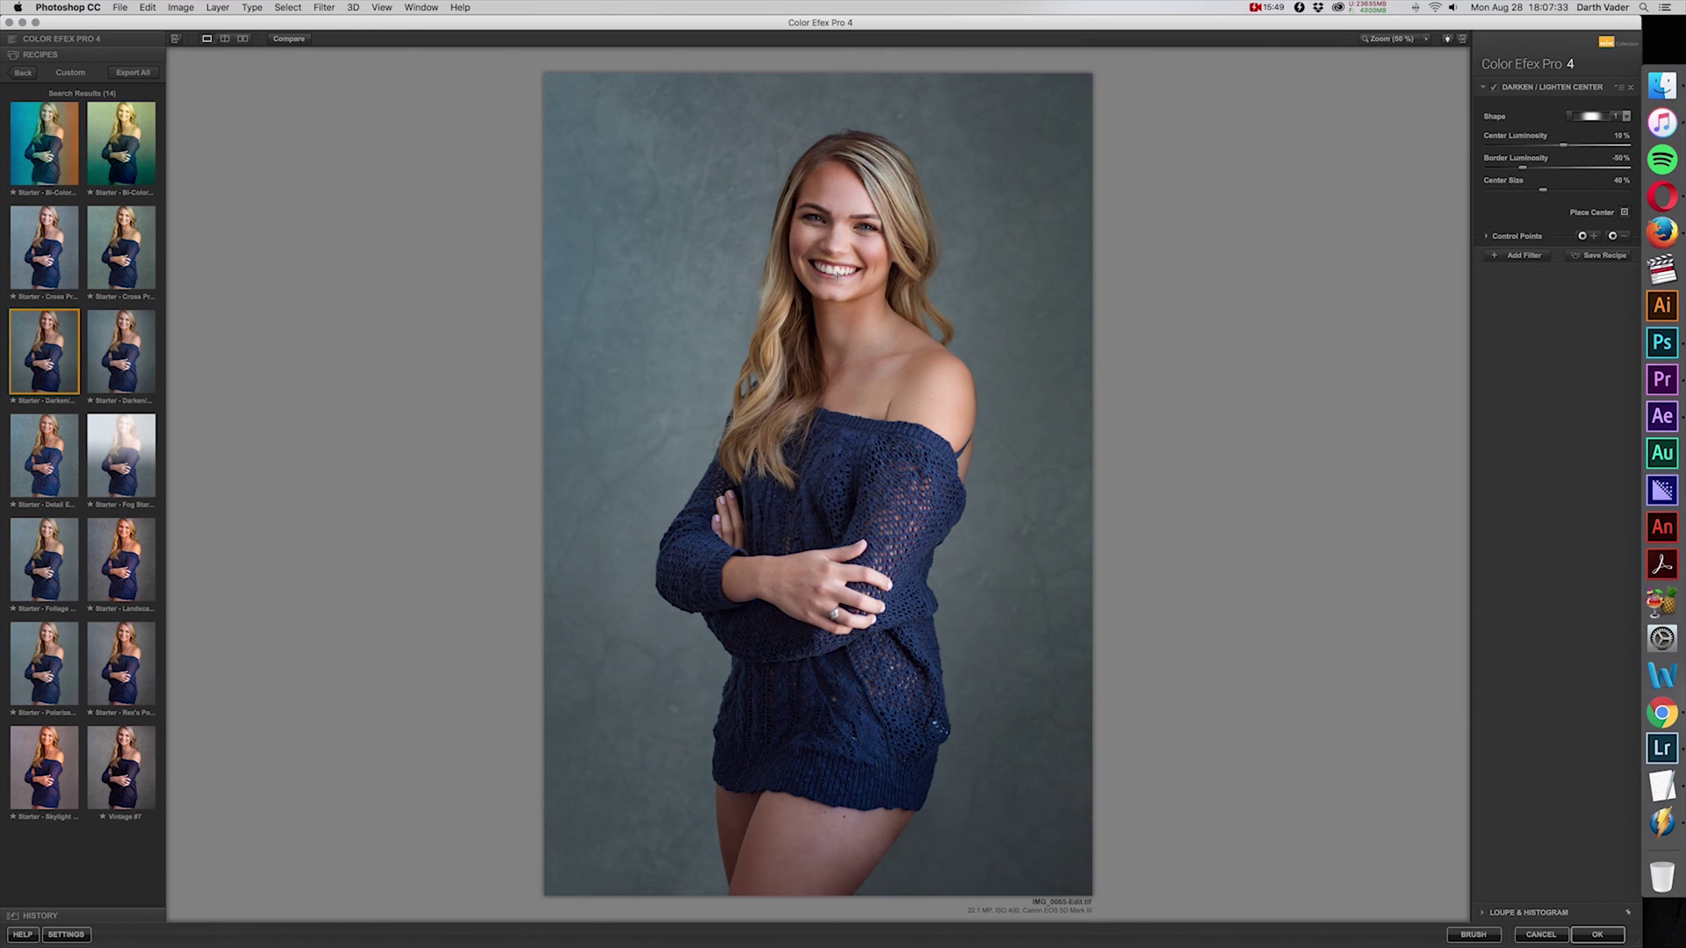
left_click(839, 278)
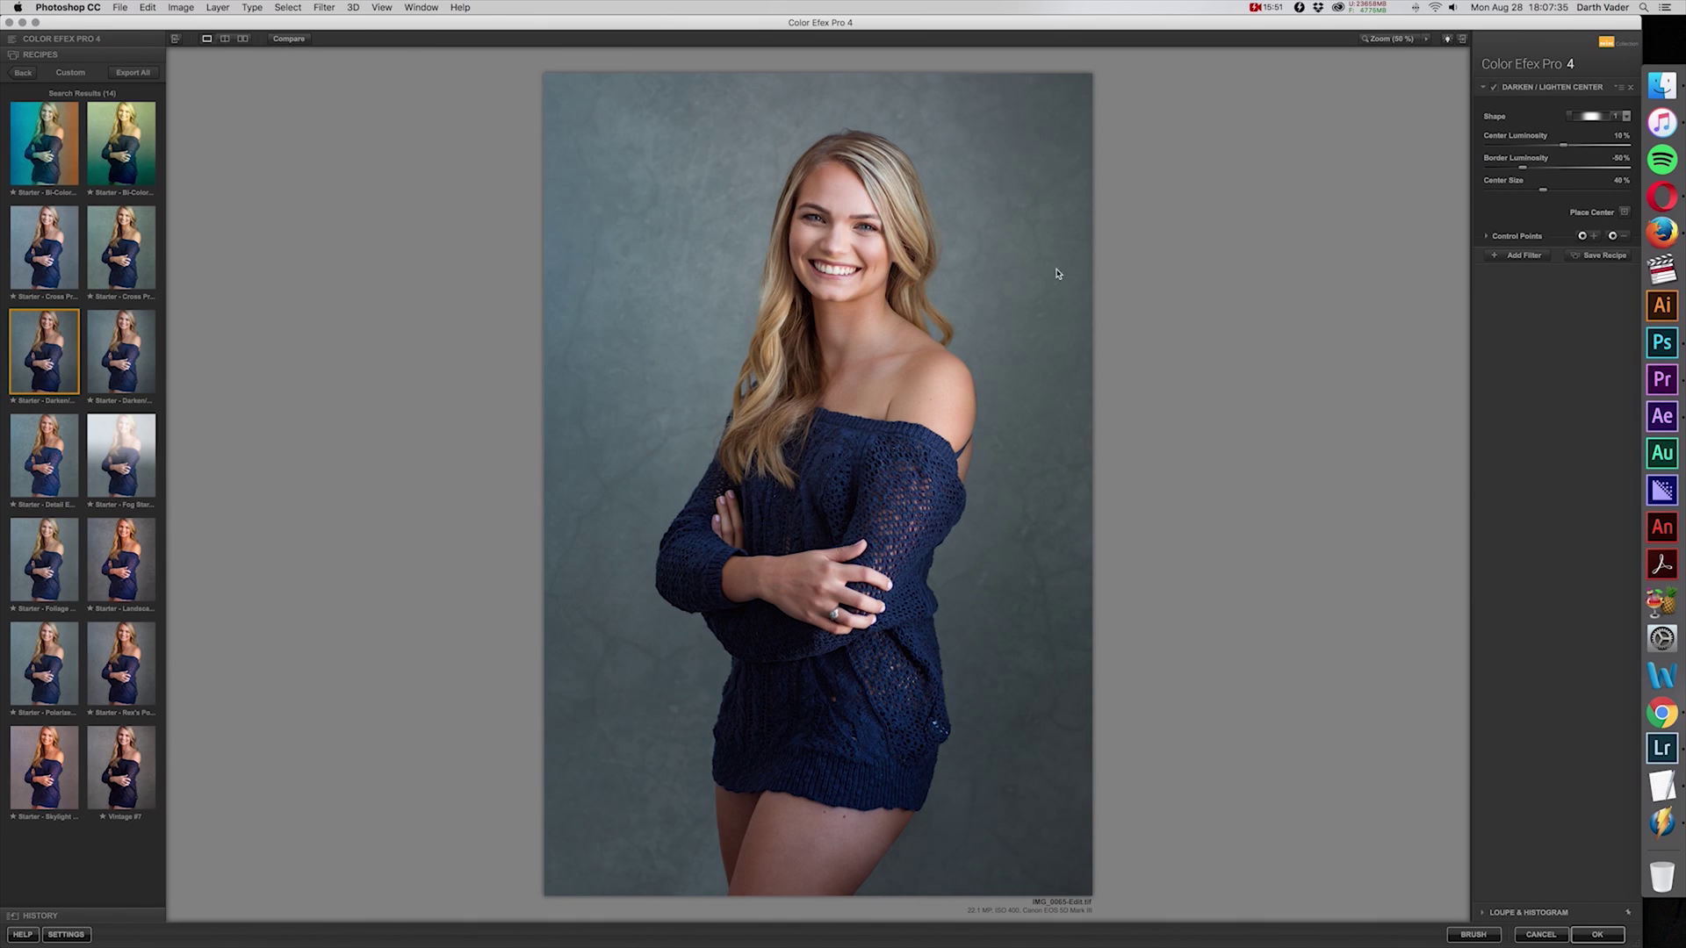
type("15")
key("Return")
Step: Compare the portrait with Darken/Lighten Center off and on, and apply the filter as a new layer
left_click(1497, 91)
left_click(1496, 91)
left_click(1497, 91)
left_click(1496, 91)
left_click(1496, 92)
left_click(1496, 91)
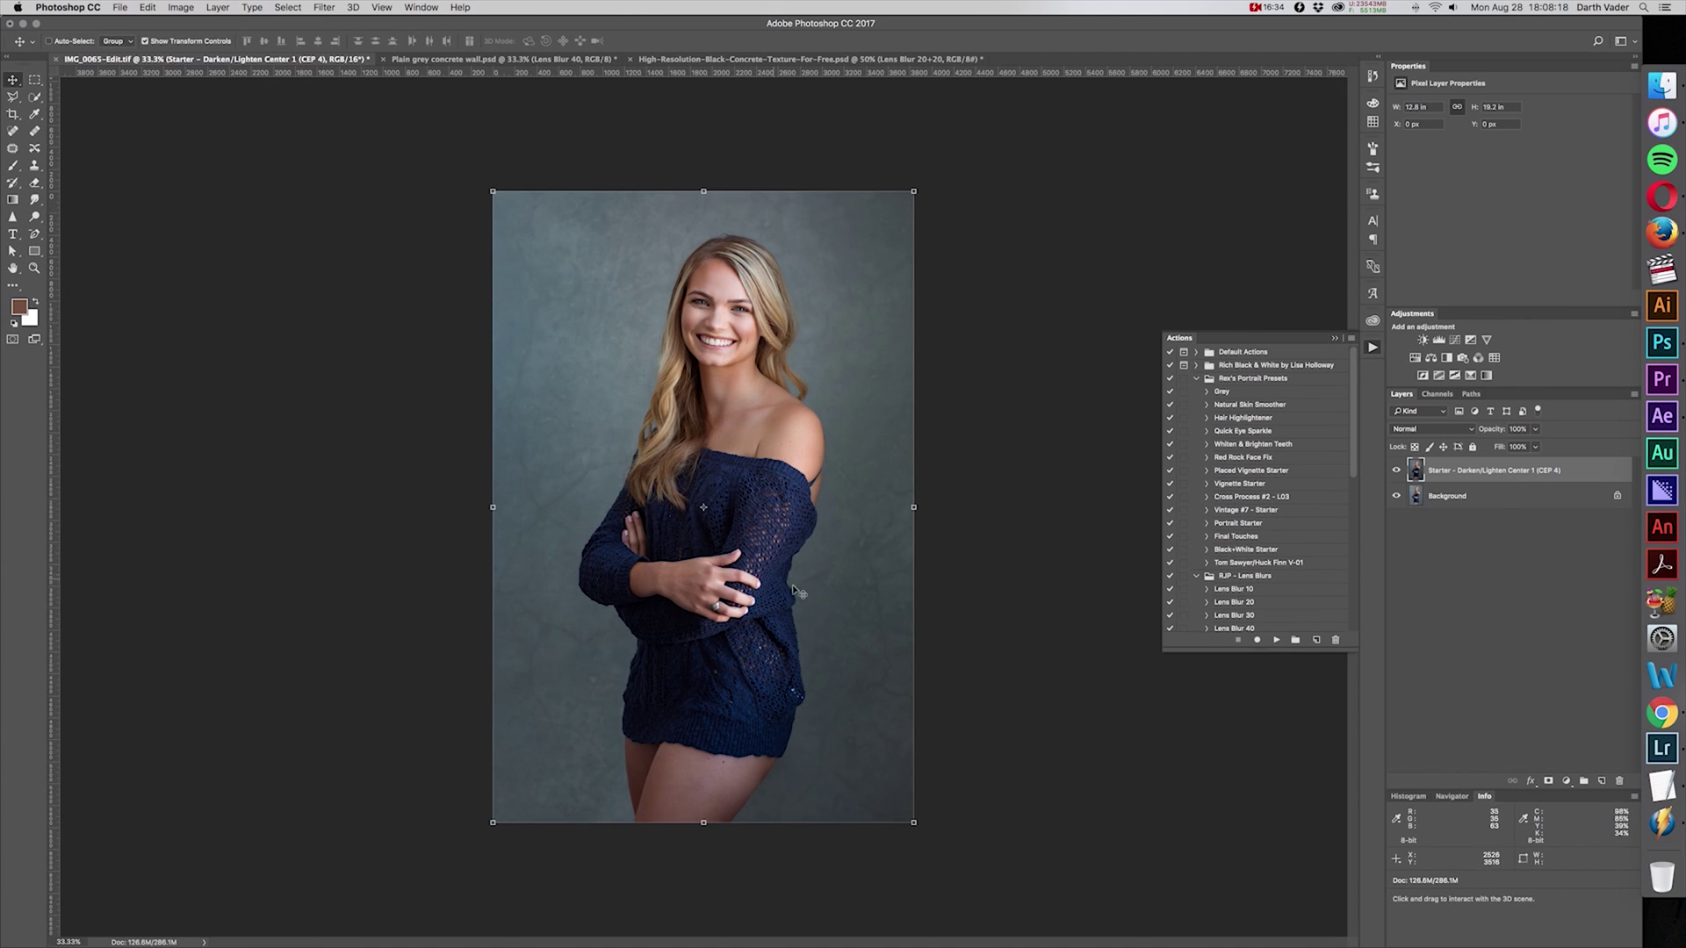
Step: Duplicate the Darken/Lighten Center layer and mask the copy to the background using the Figure channel's selection
key("super+j")
left_click(1440, 395)
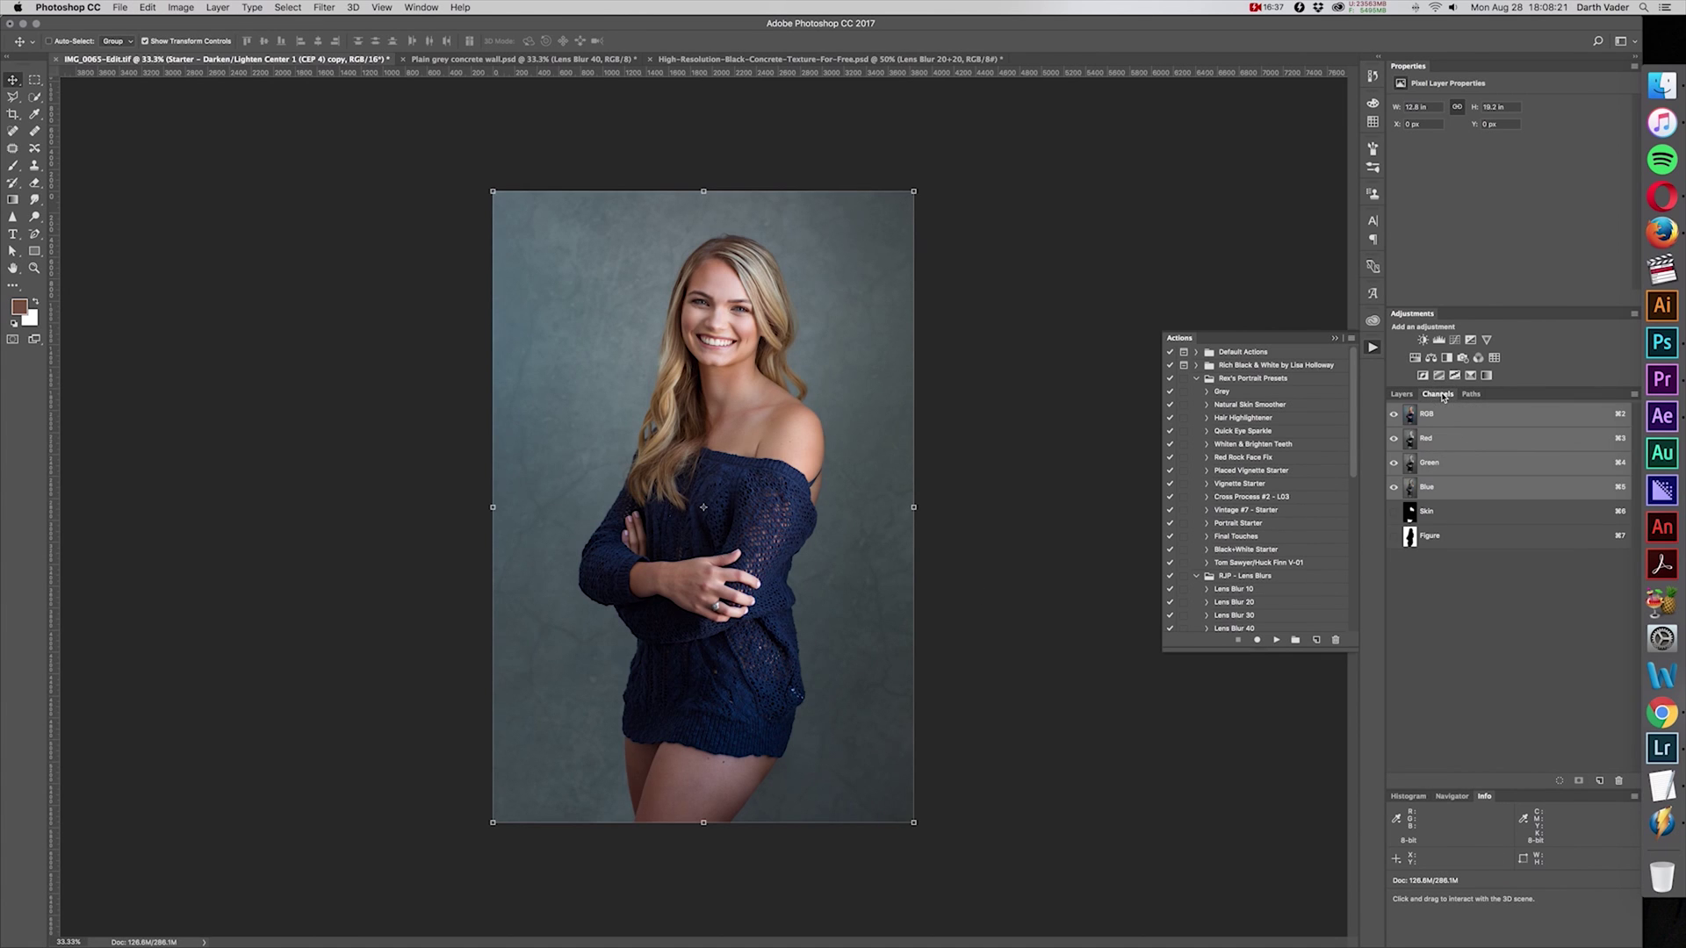
left_click(1409, 535, "super")
left_click(1402, 394)
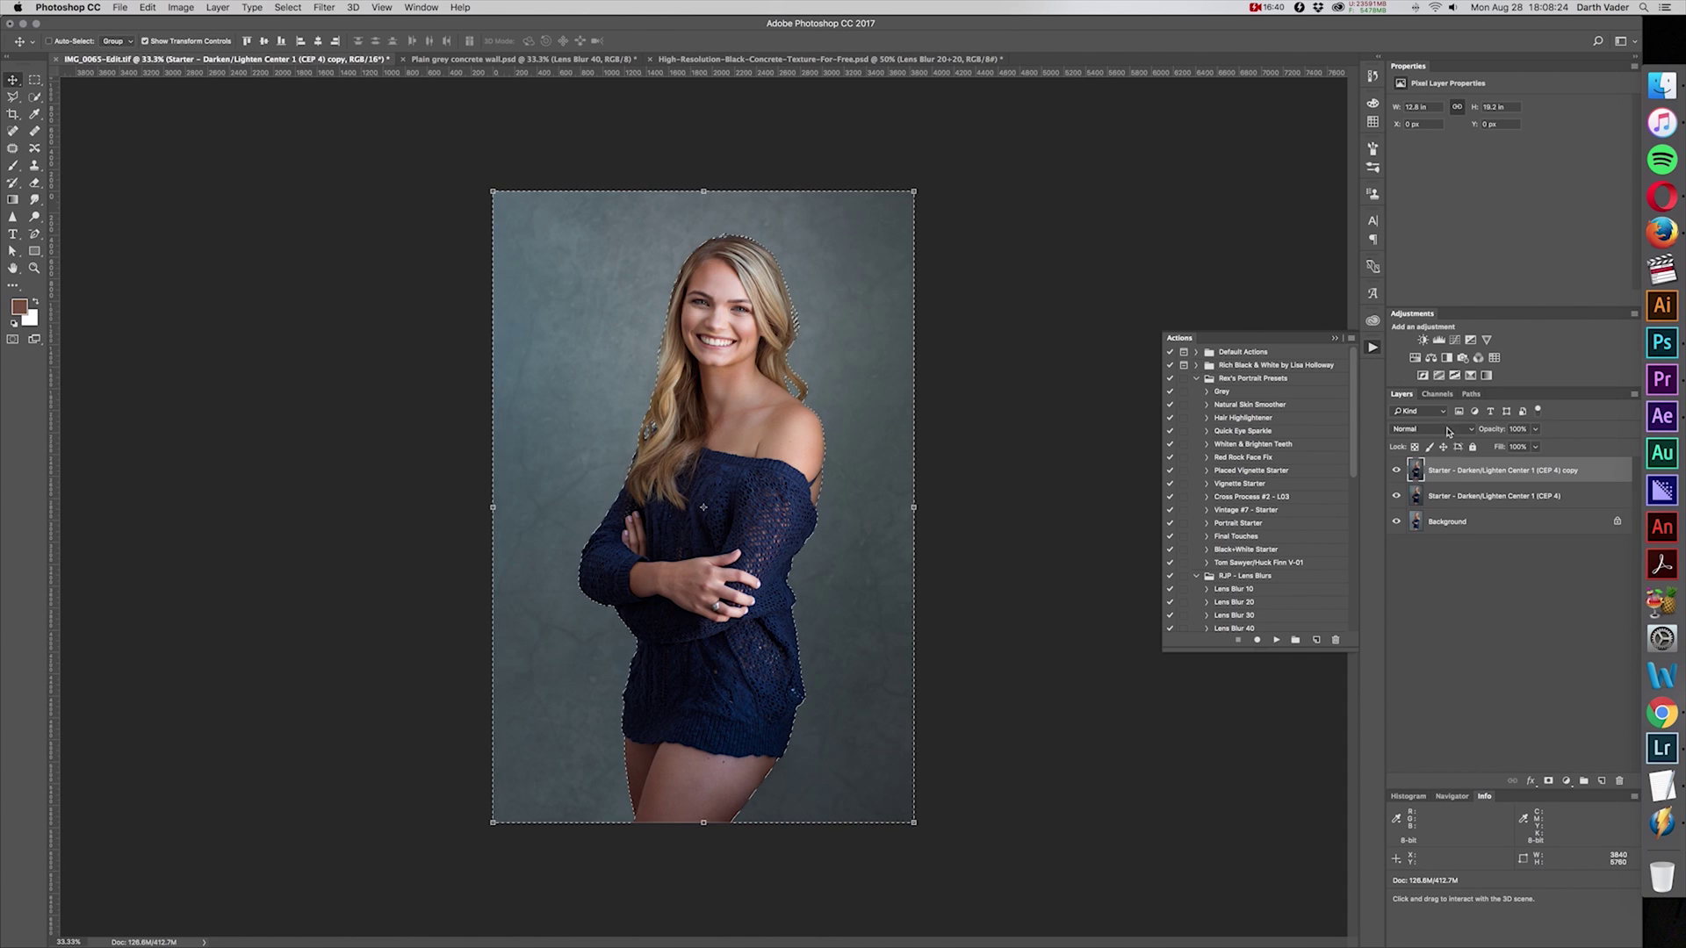
left_click(217, 7)
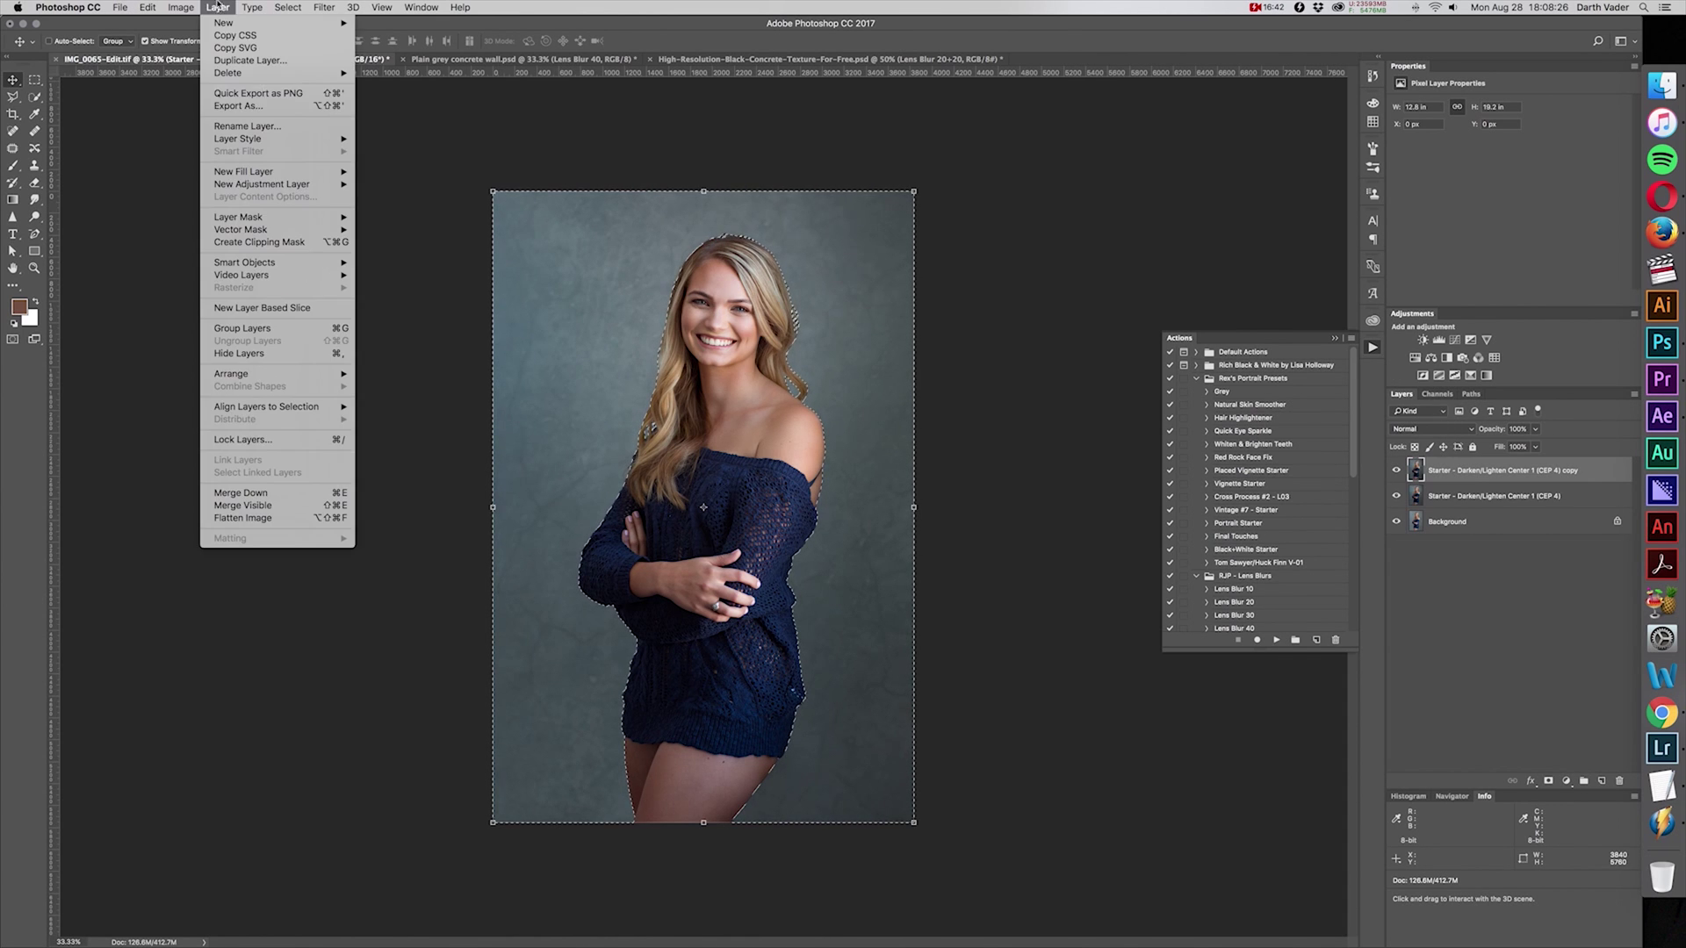
mouse_move(296, 217)
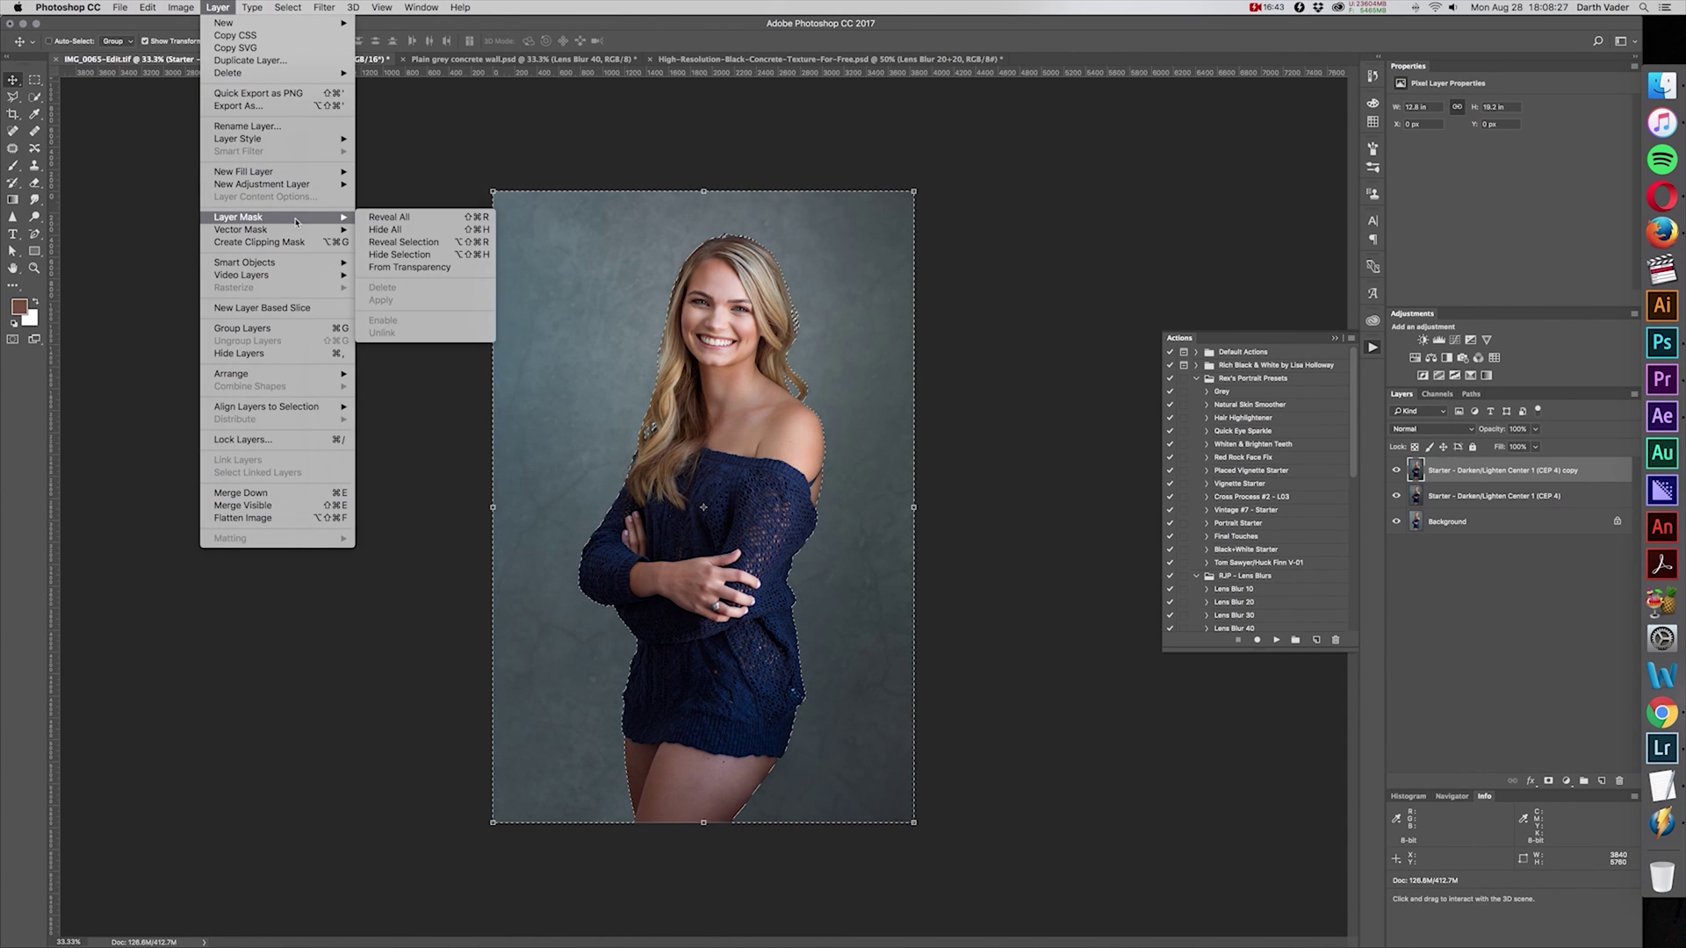
left_click(413, 243)
Step: Set the opacity of both Darken/Lighten Center layers to 50%
left_click(1472, 497, "shift")
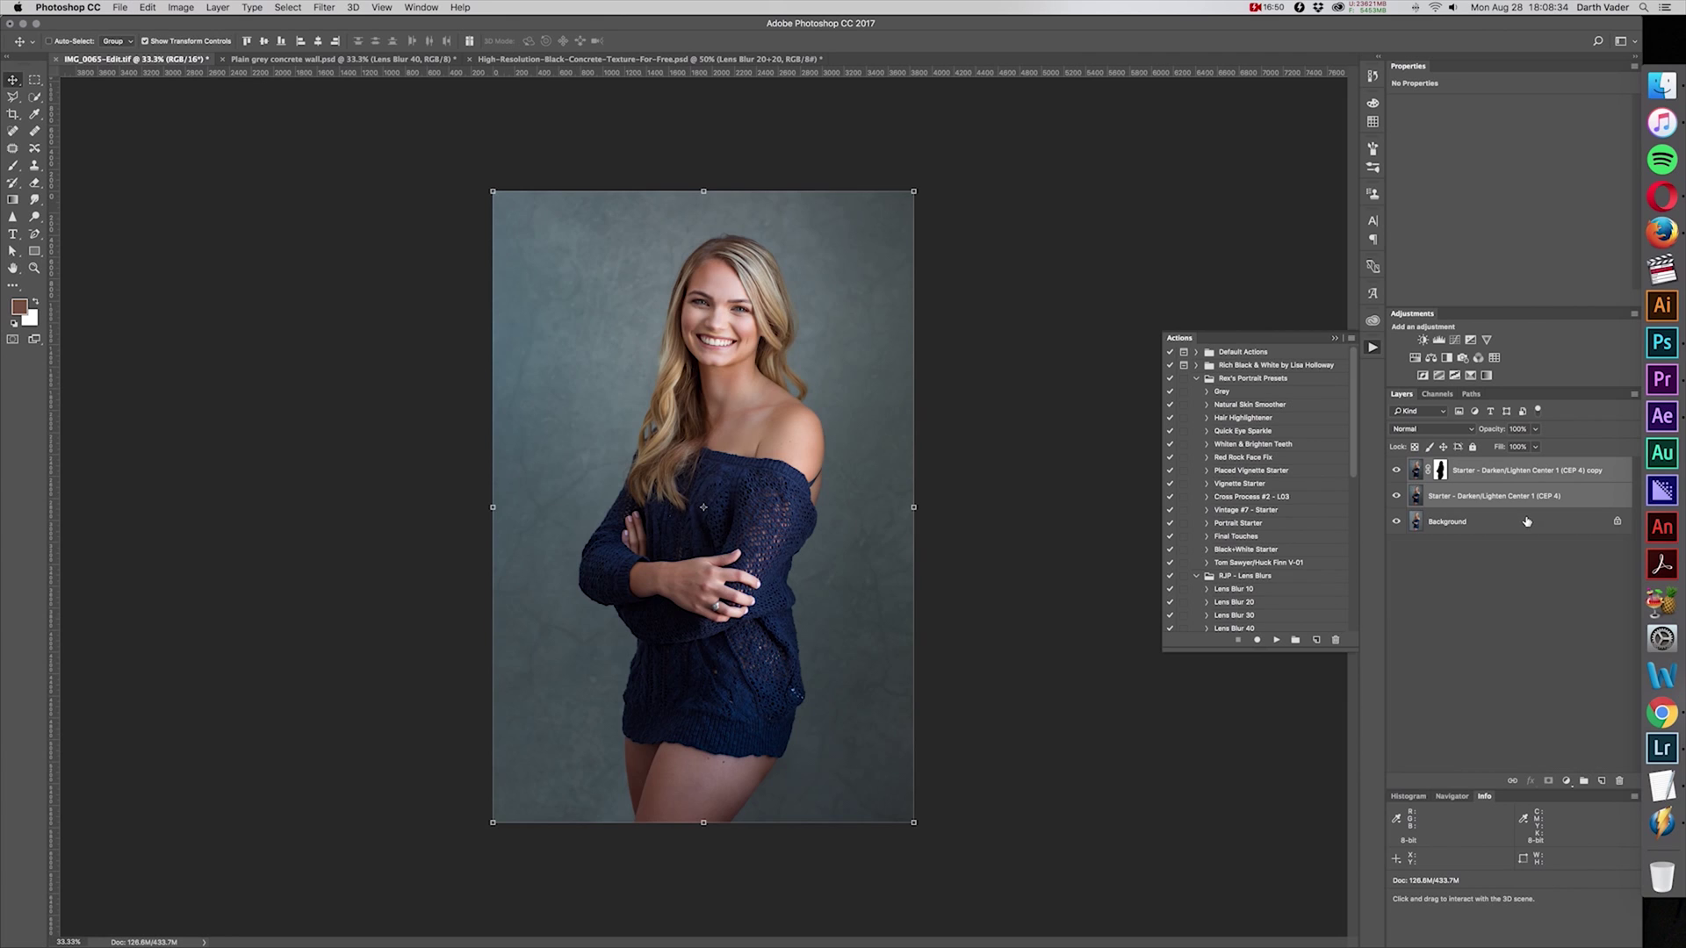
key("1")
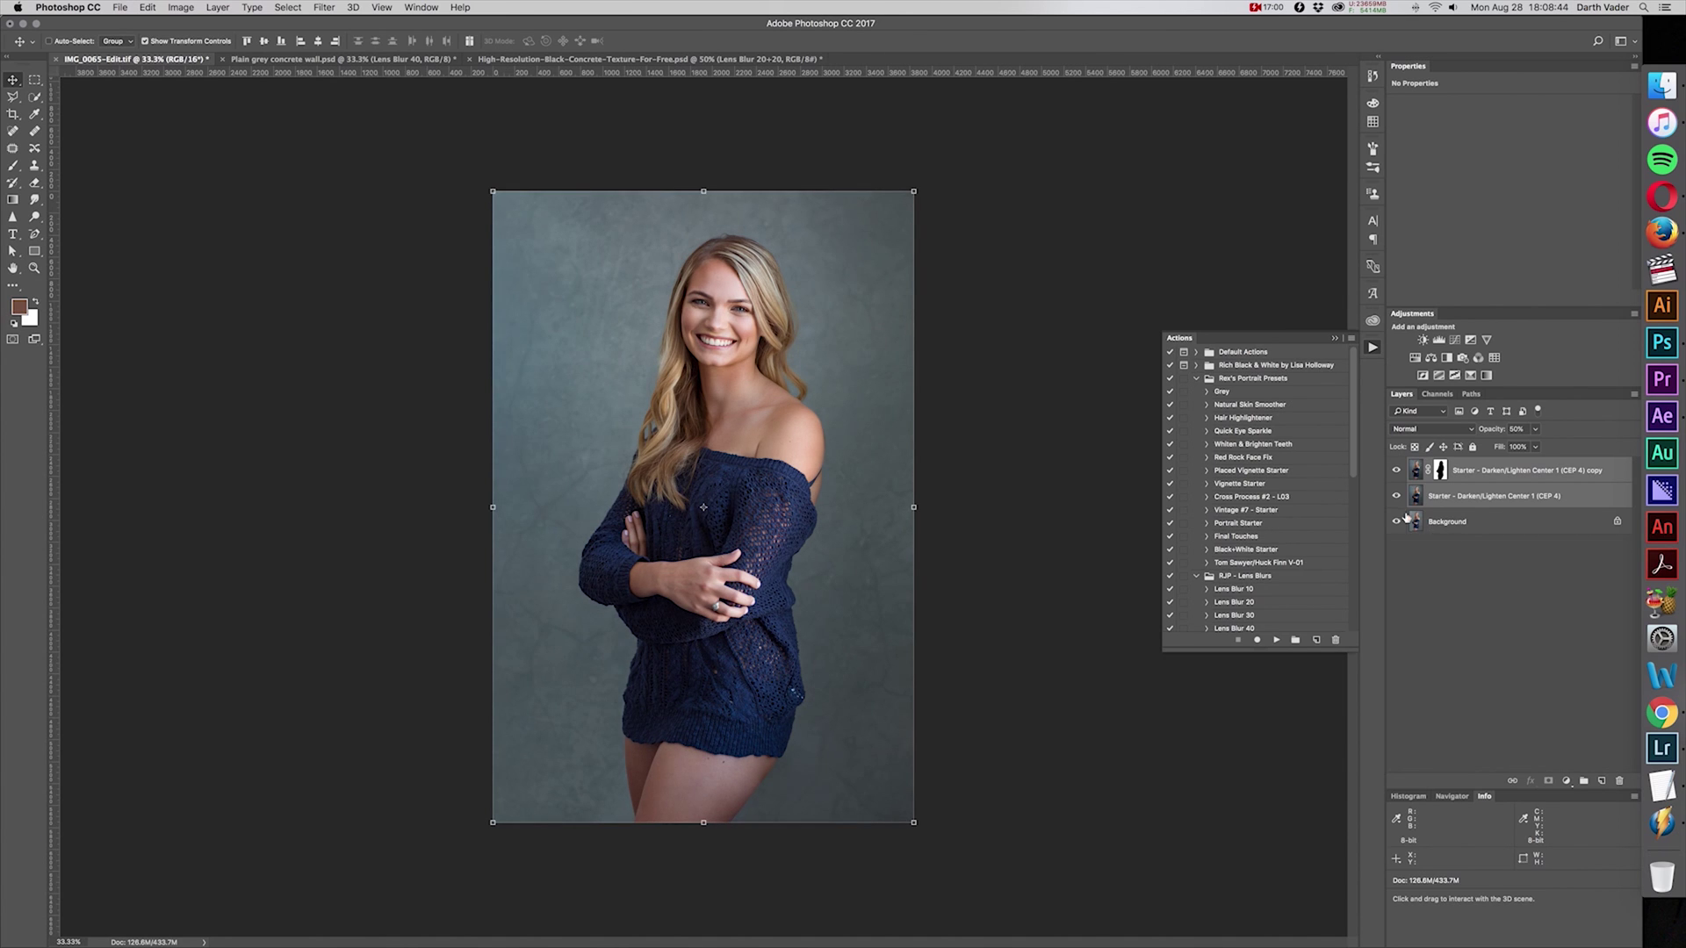
Step: Compare the contributions of the masked copy and the full Darken/Lighten Center layer by toggling layer visibility, leaving all layers shown
left_click(1455, 497)
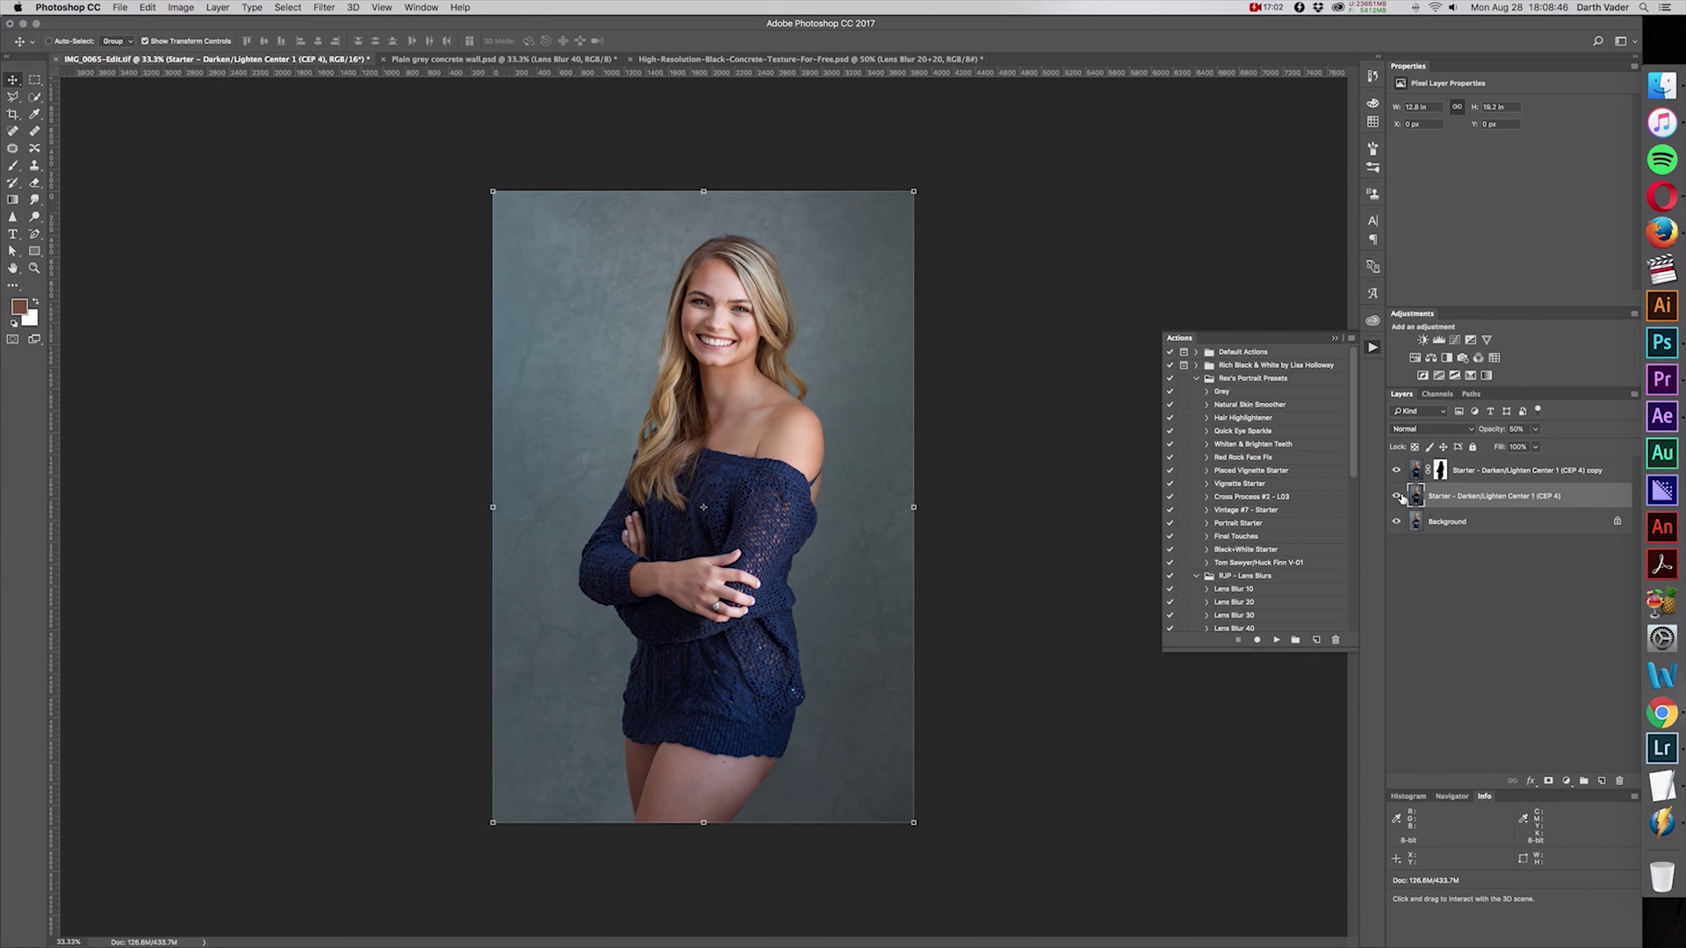
left_click(1397, 496)
left_click(1395, 523)
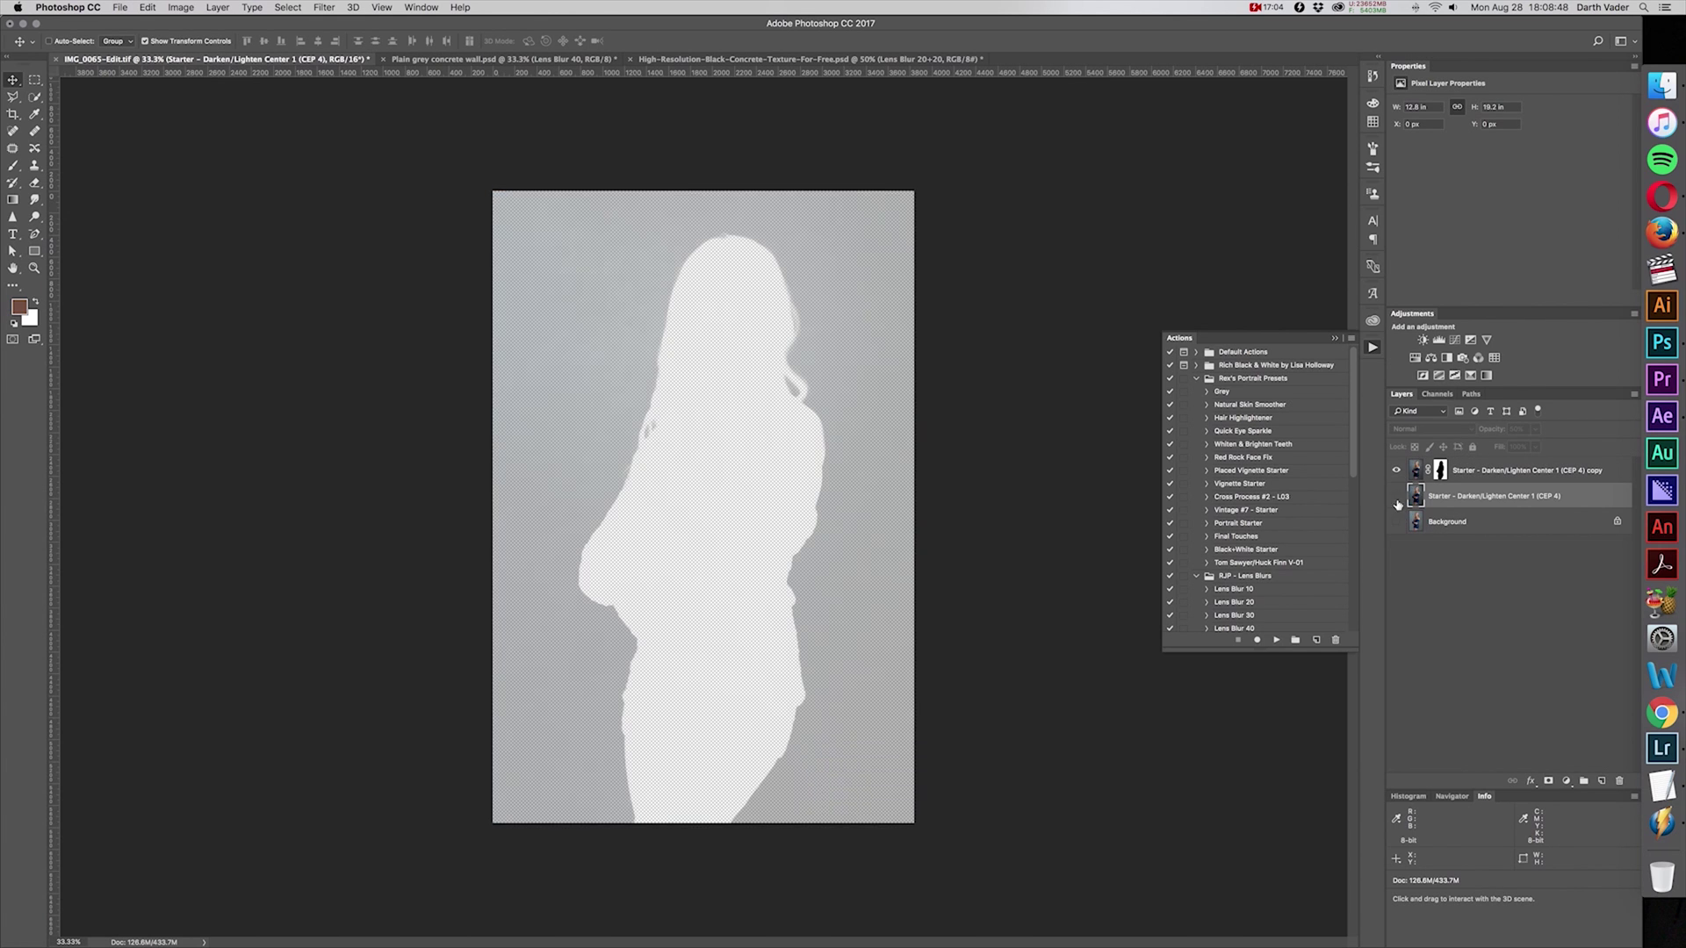
left_click(1484, 472)
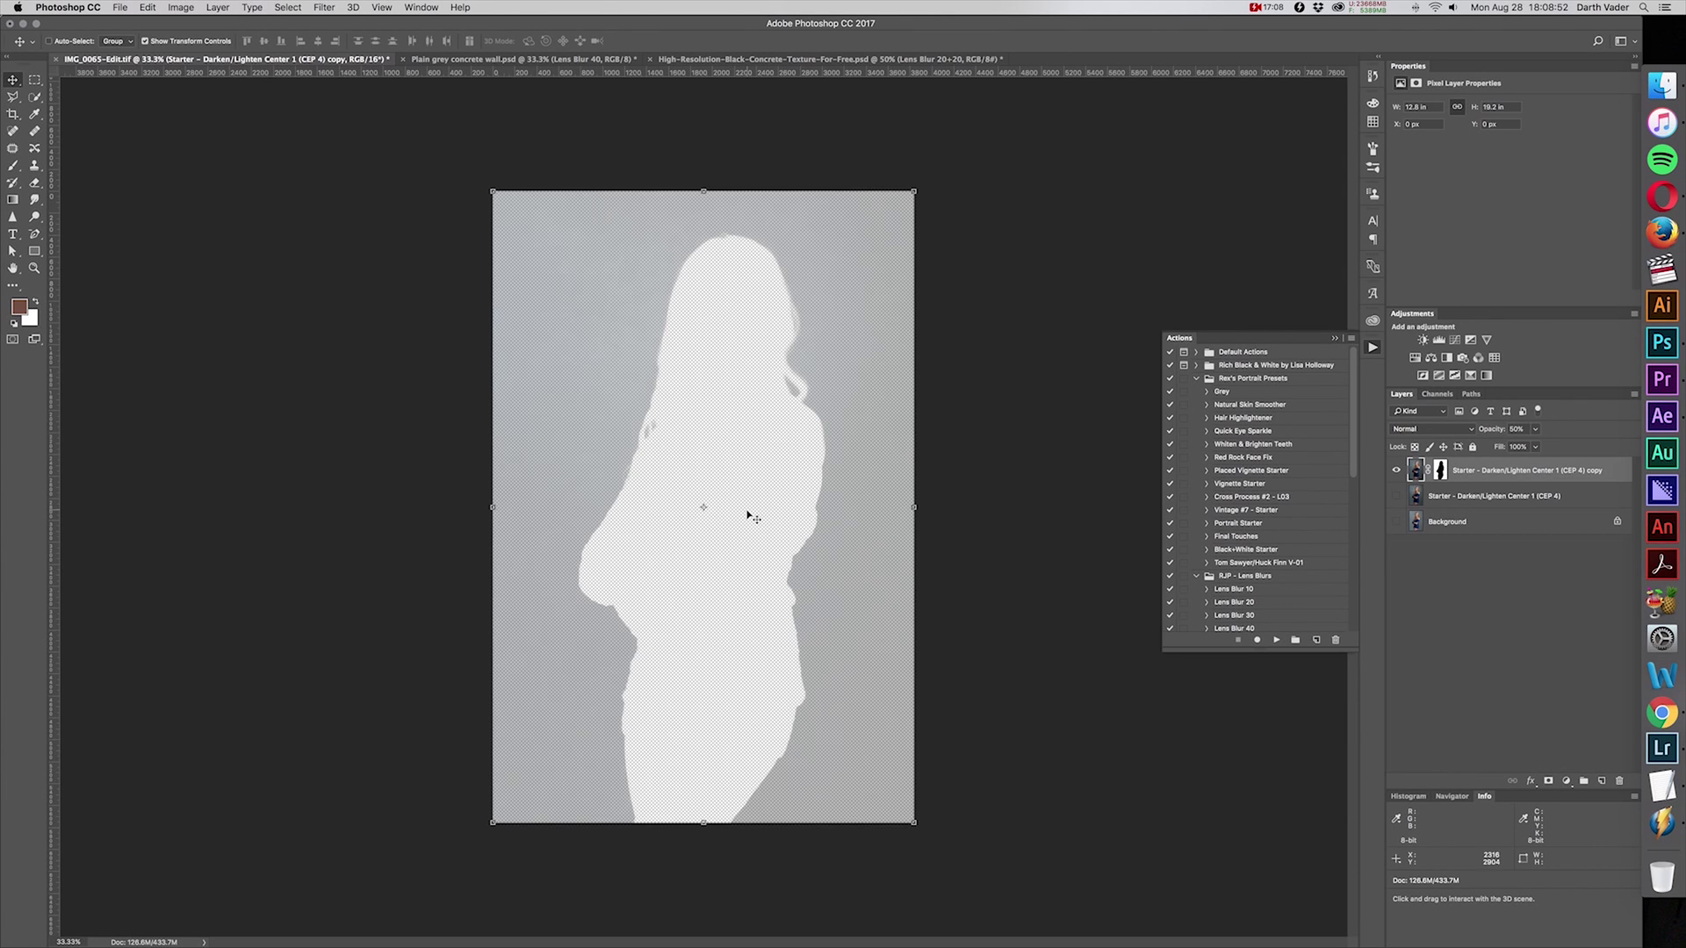
left_click(1396, 523)
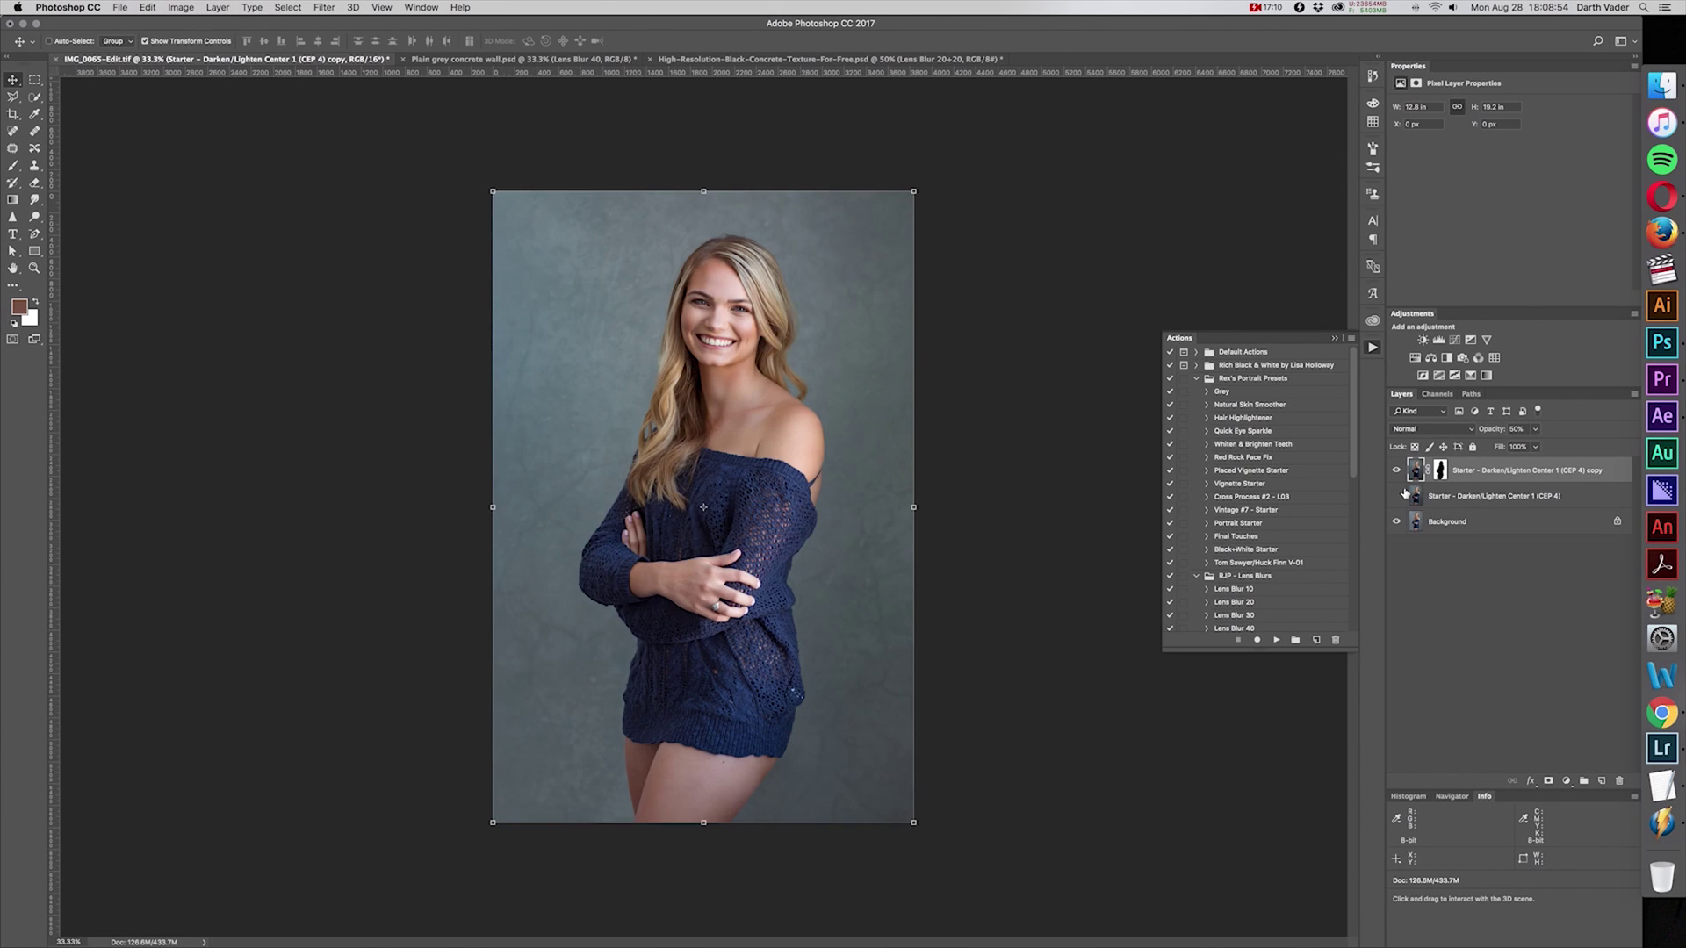
left_click(1397, 472)
left_click(1397, 472)
left_click(1450, 498)
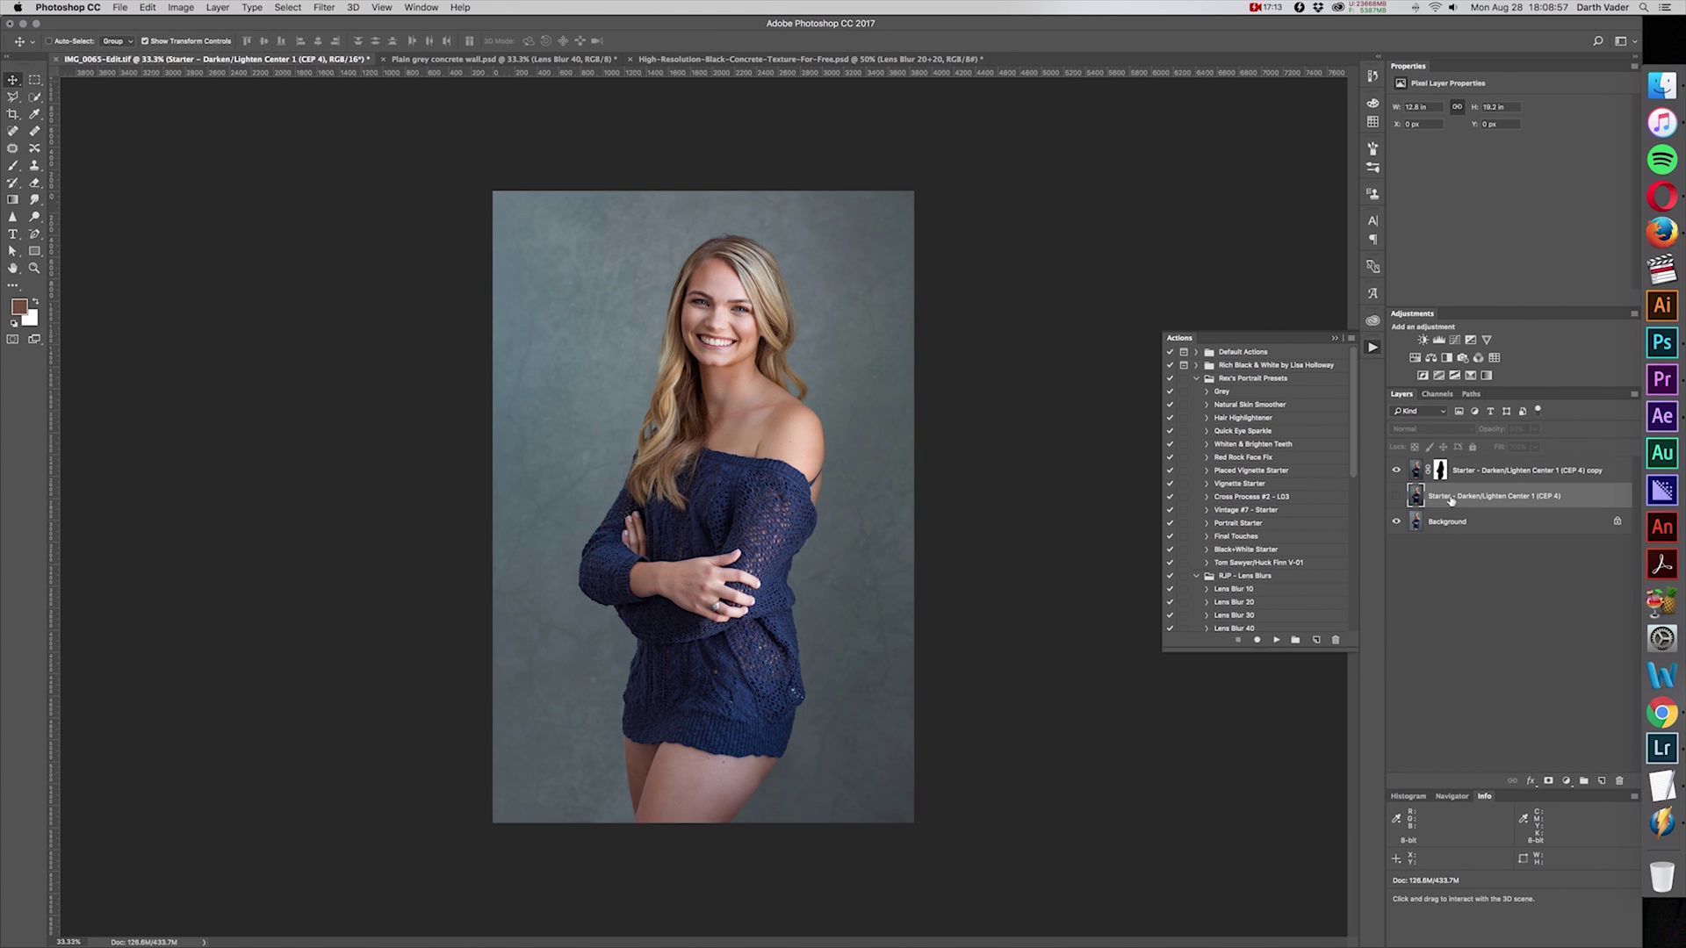
left_click(1397, 497)
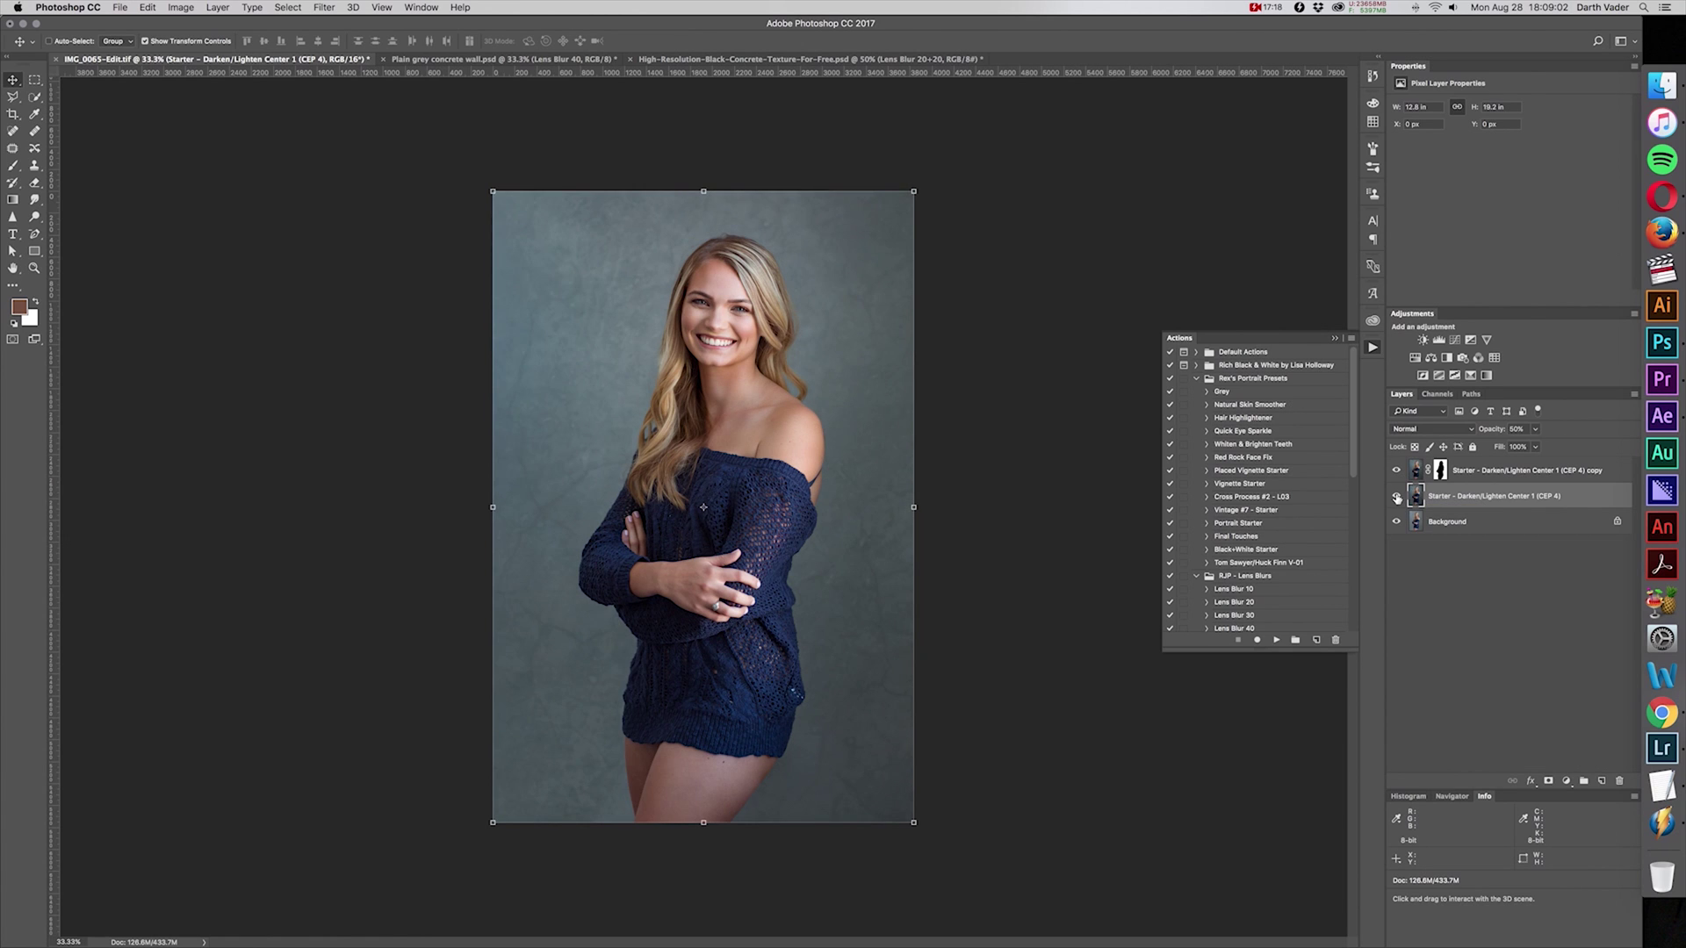
left_click(1437, 601)
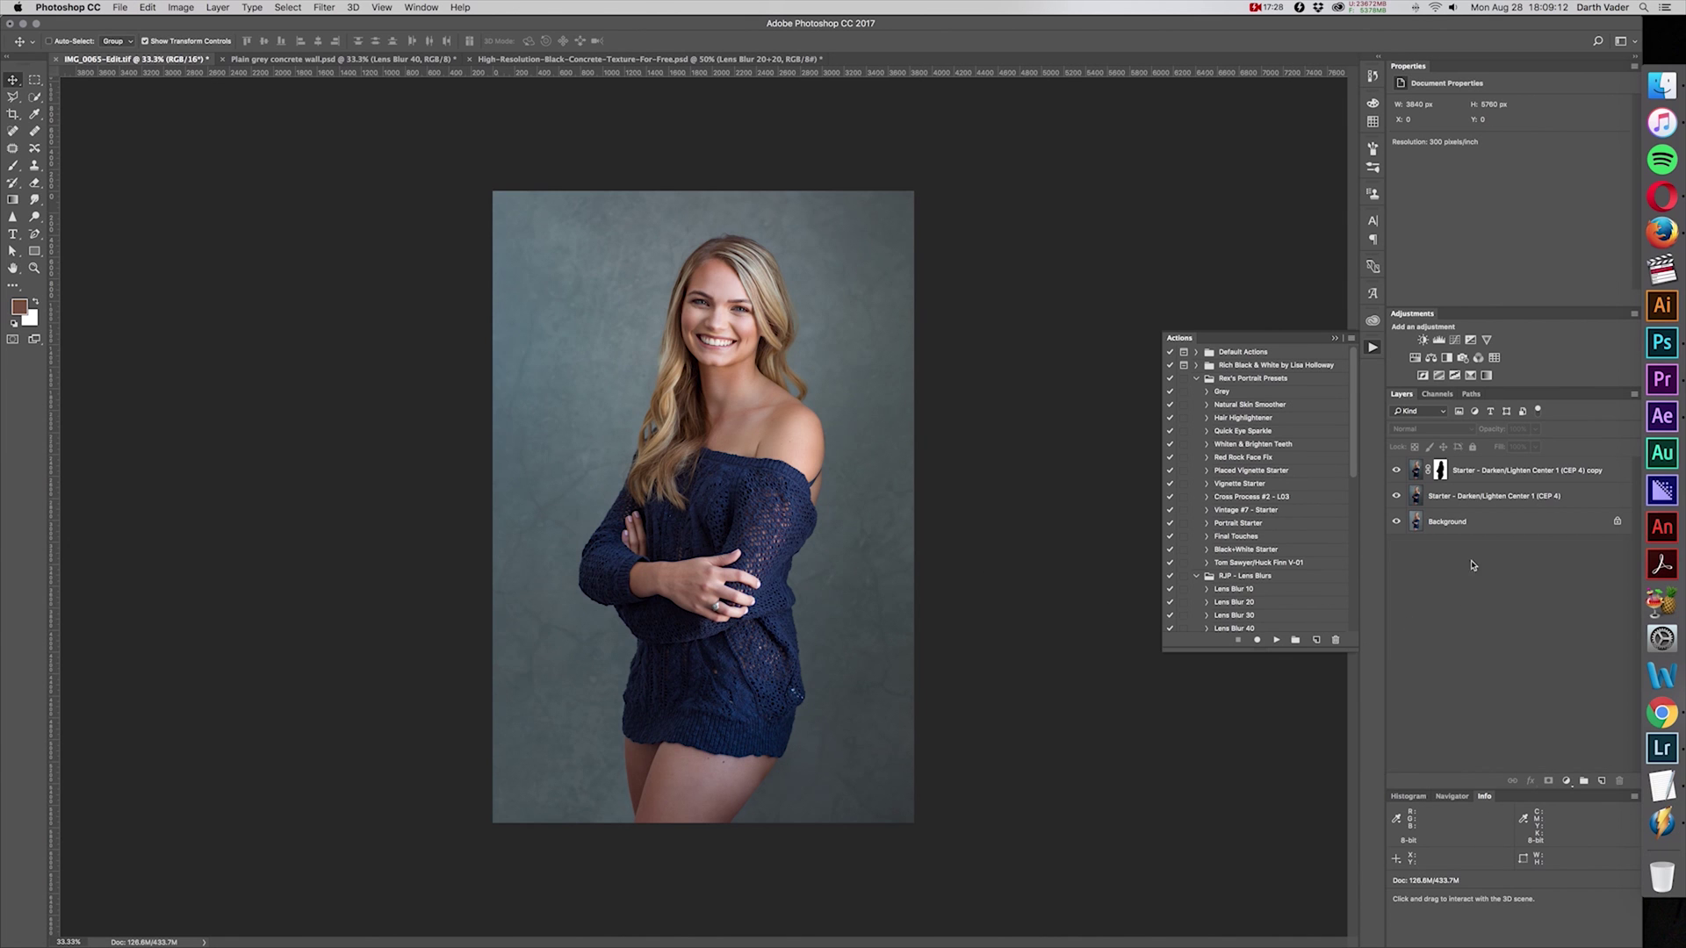
Step: Check the sweater hem and legs up close and merge all visible layers into the Background
key("z")
left_click_drag(632, 737, 726, 820)
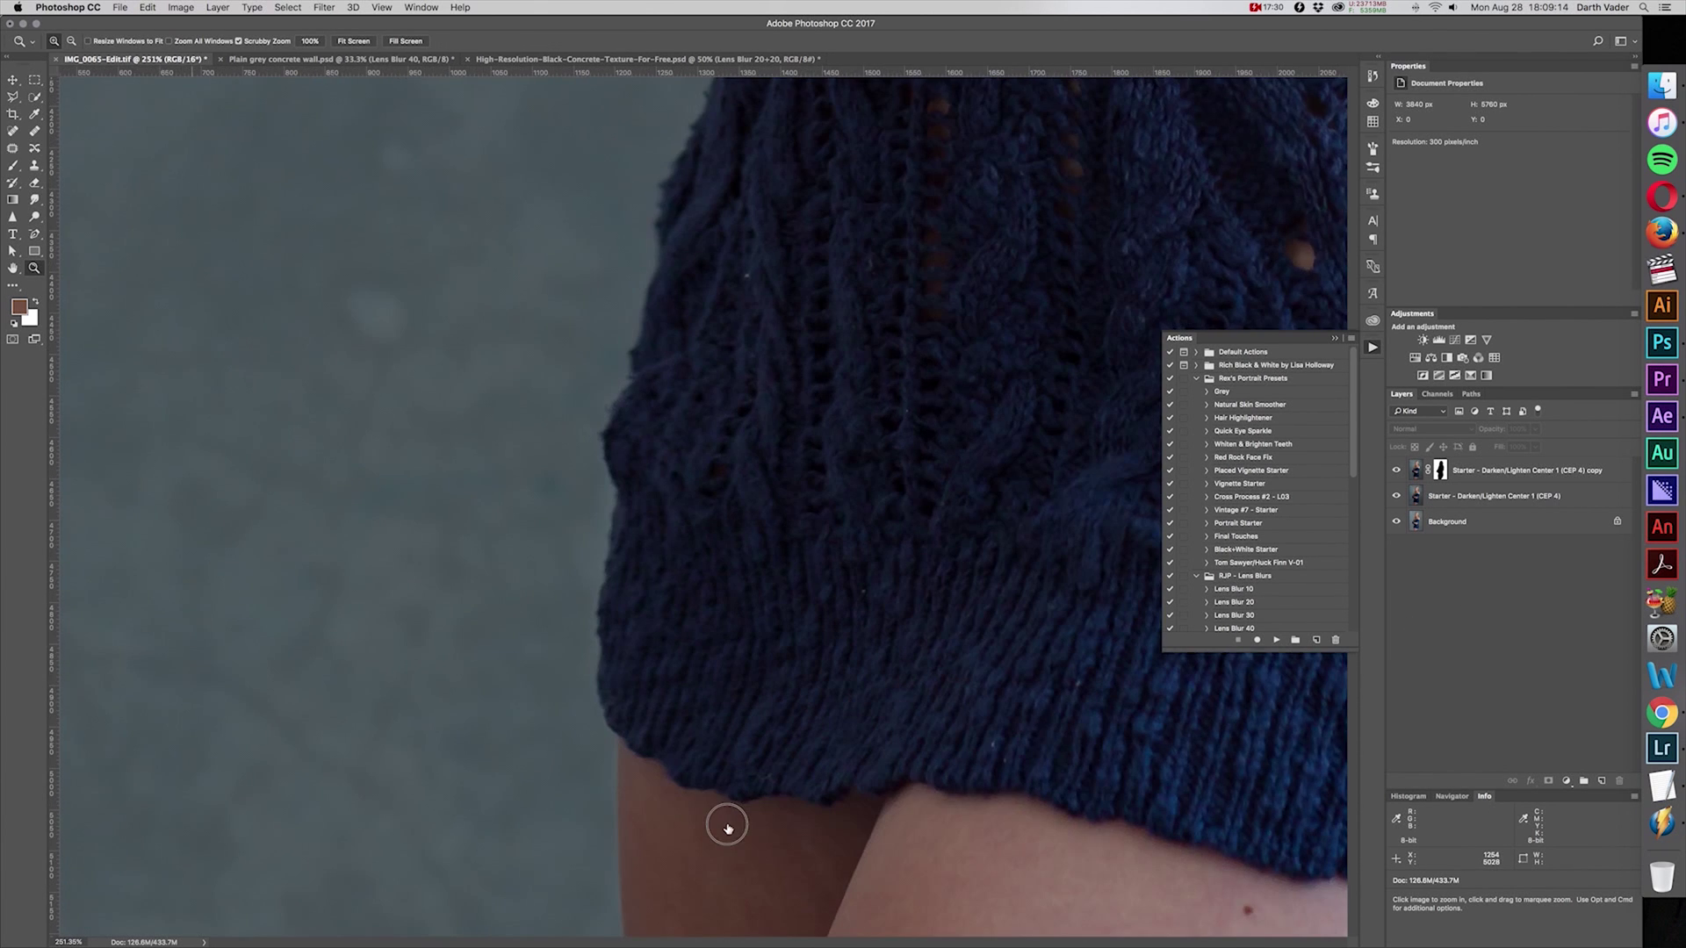
scroll(727, 825, "down", 5)
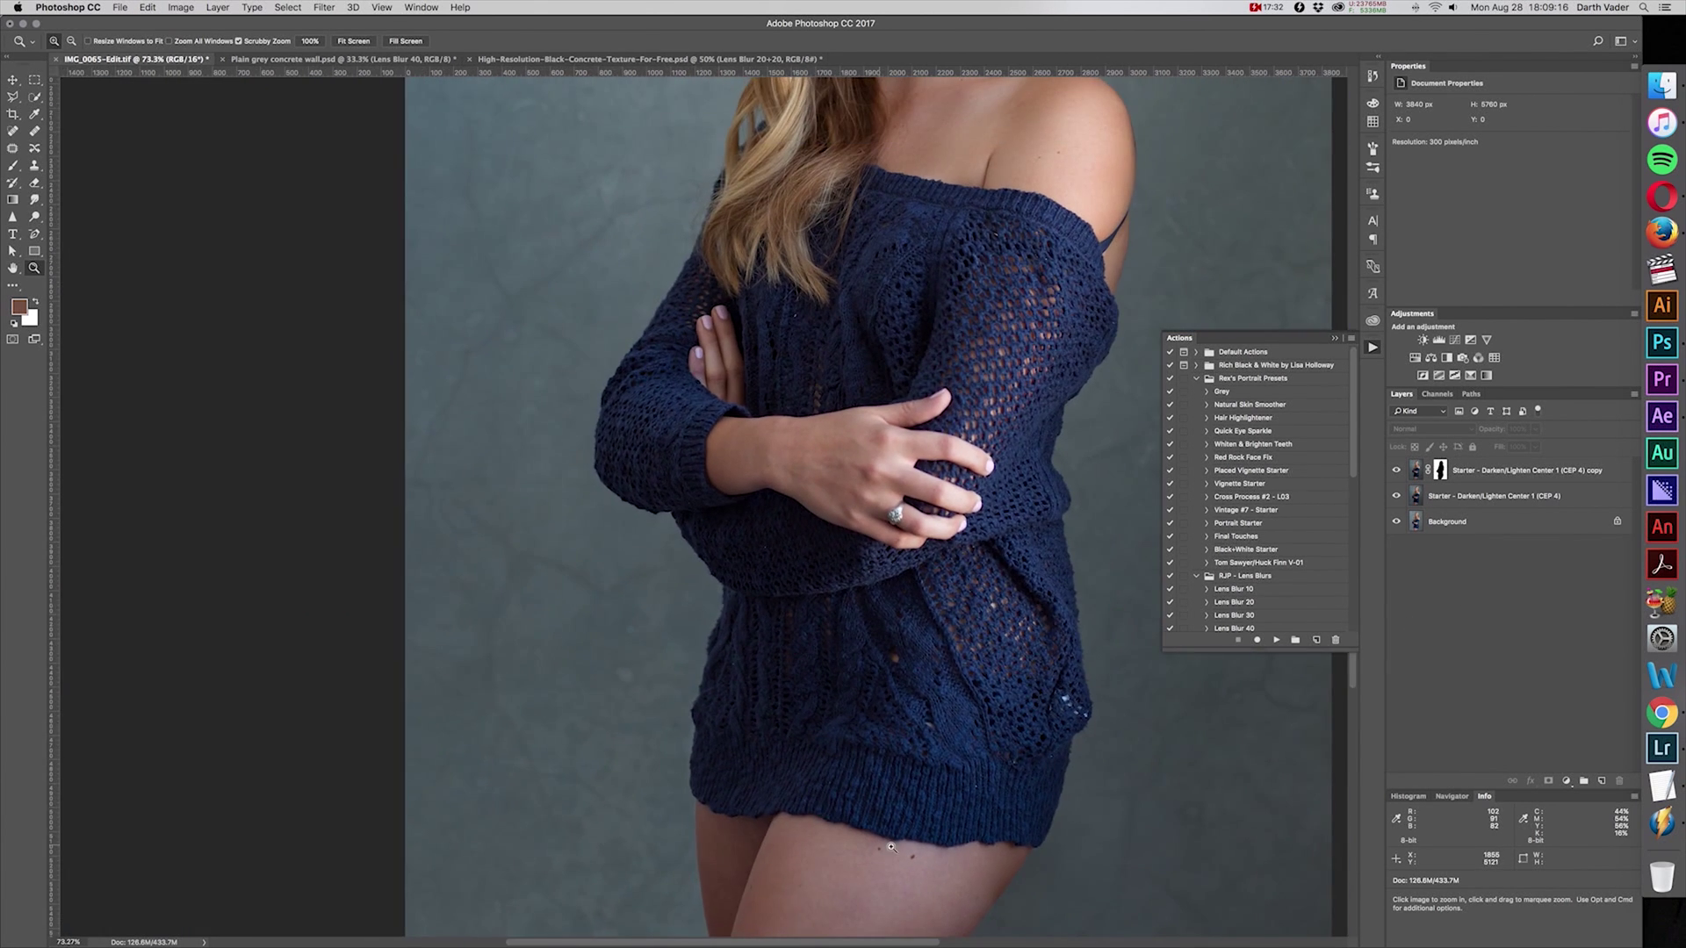
left_click_drag(983, 810, 674, 520)
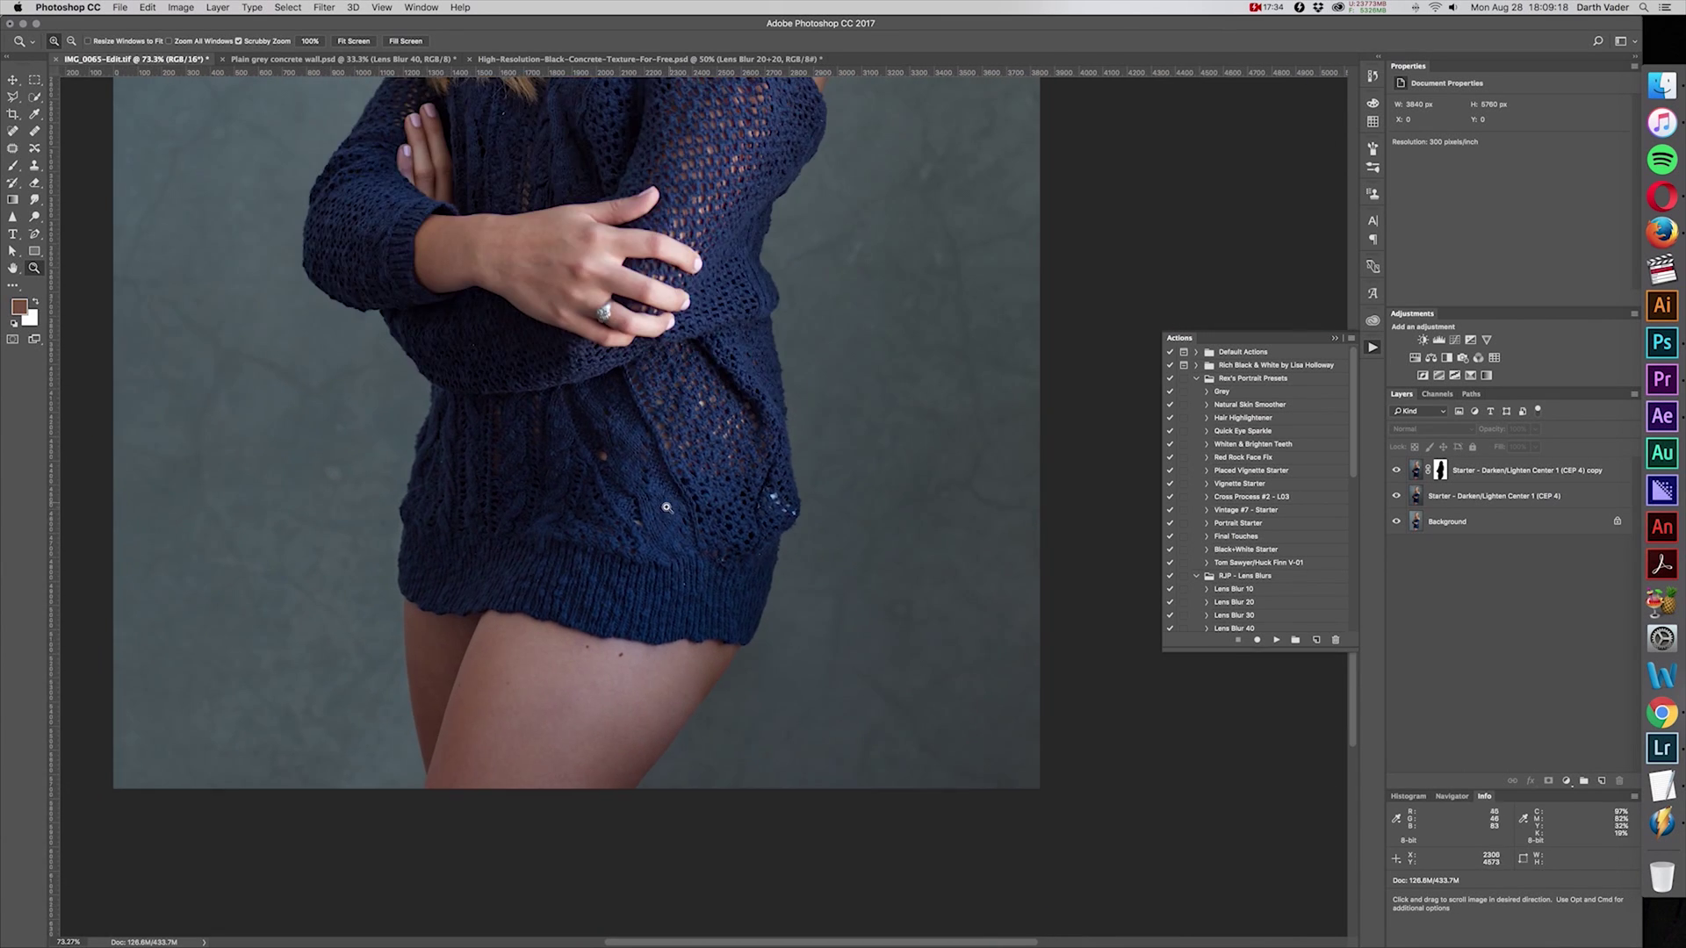
scroll(674, 520, "down", 4)
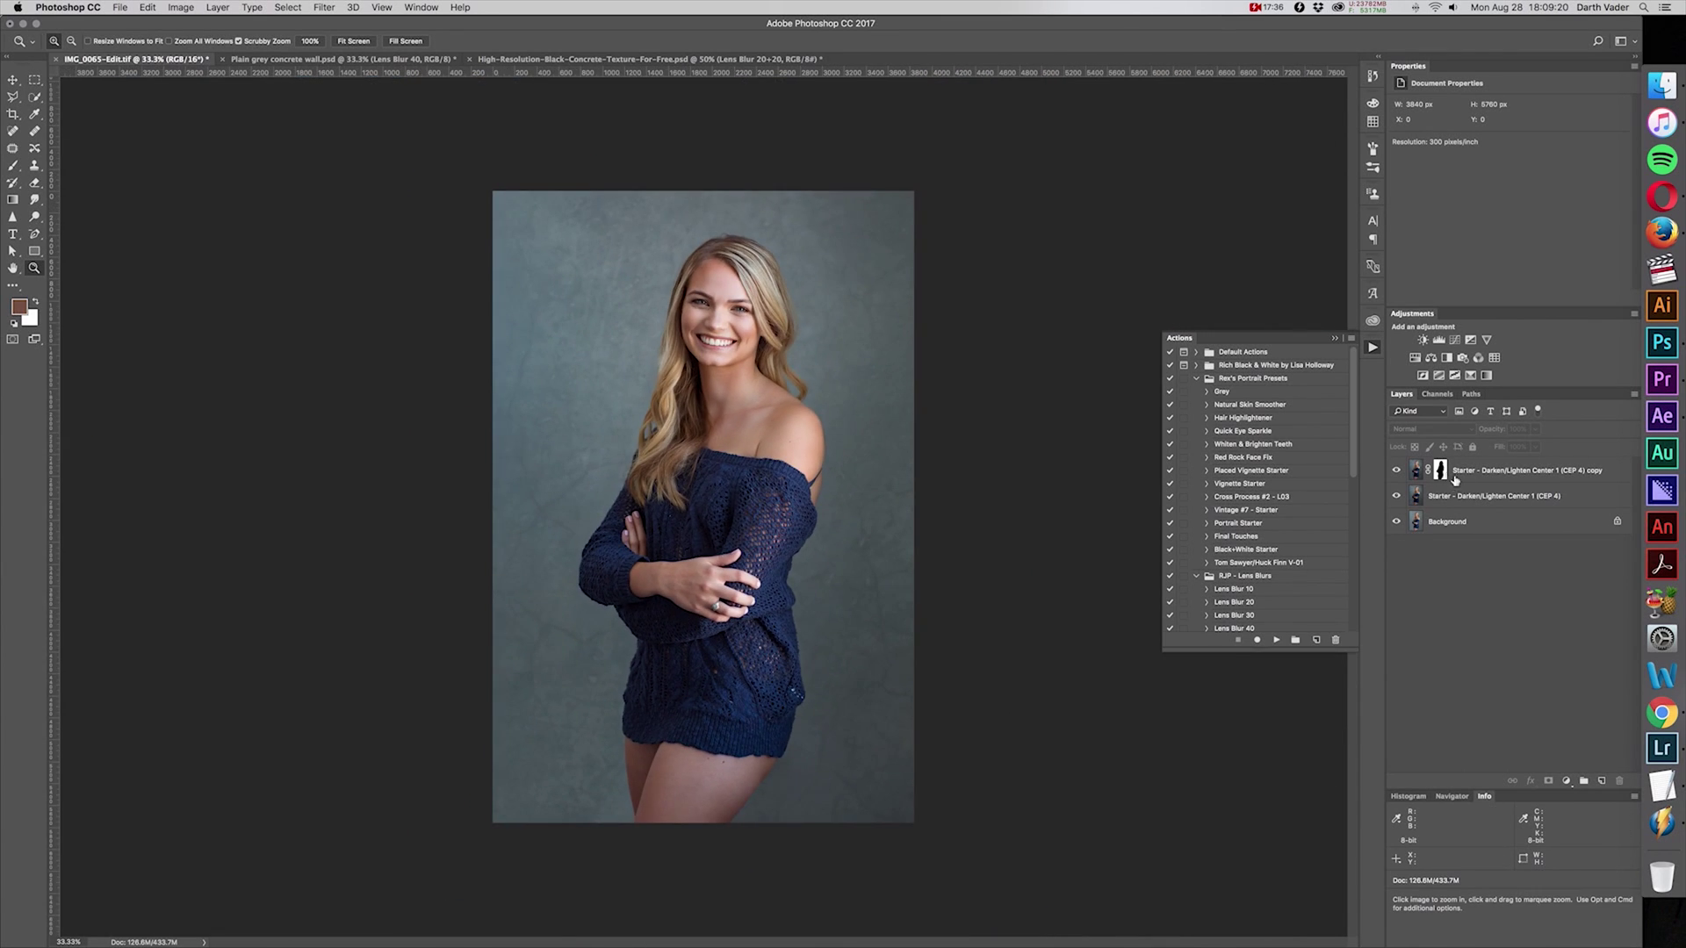
key("super+shift+e")
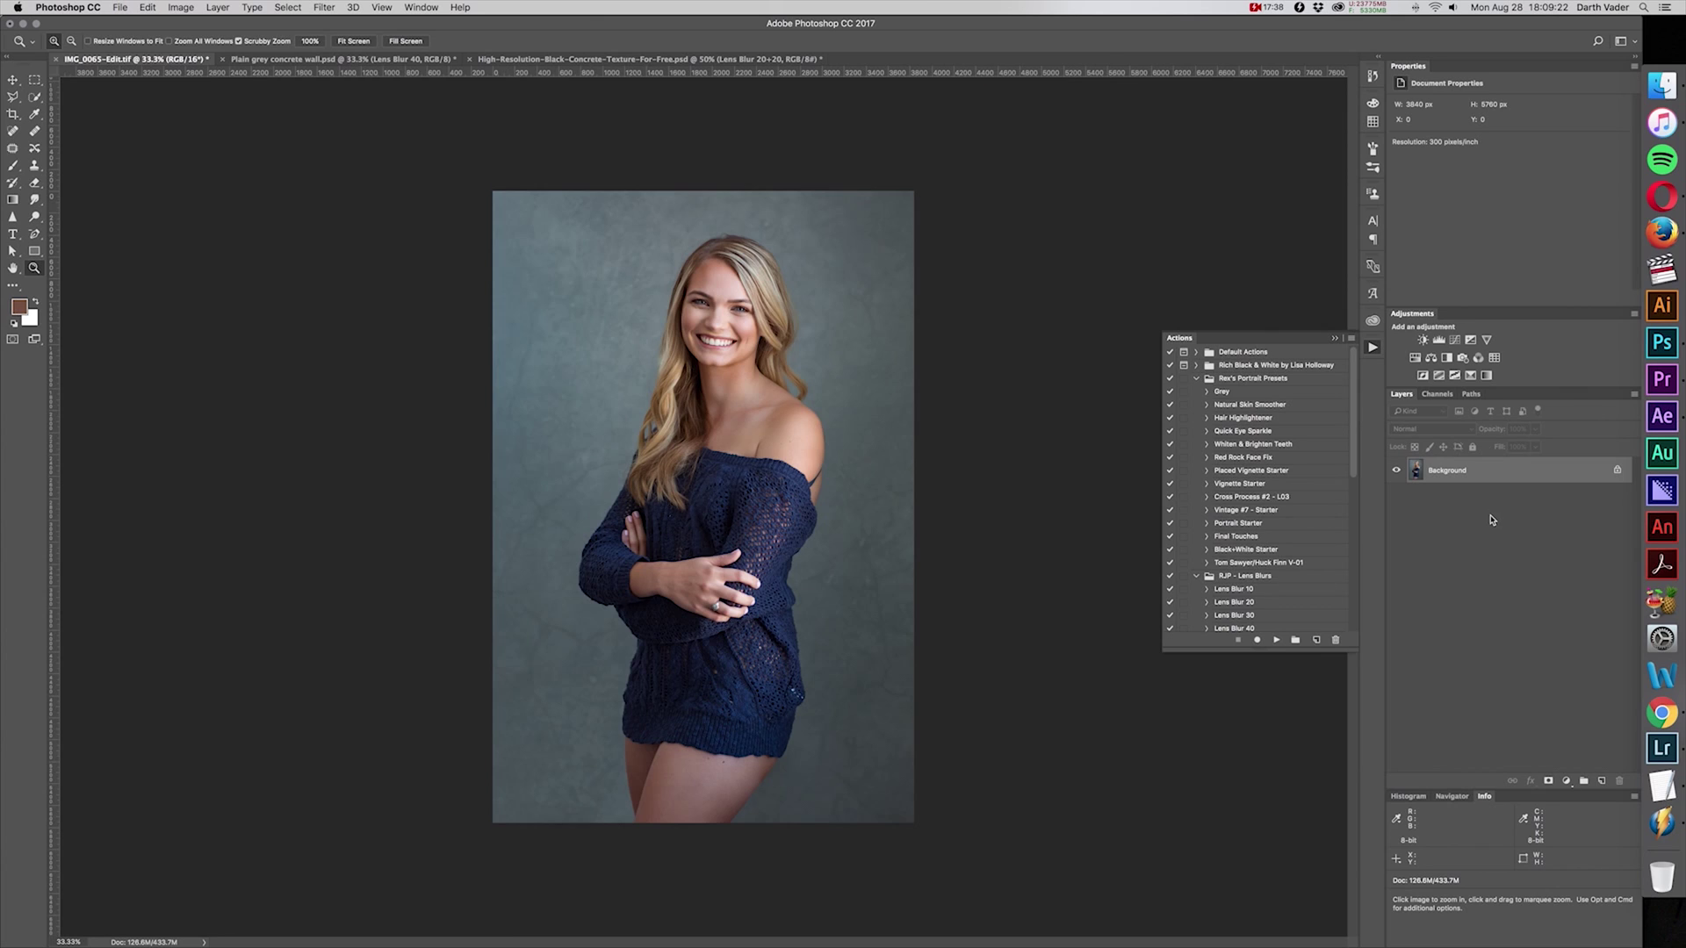
Step: View the saved Figure channel on its own, and return to the RGB composite and the layer list
left_click(1437, 394)
left_click(1410, 538)
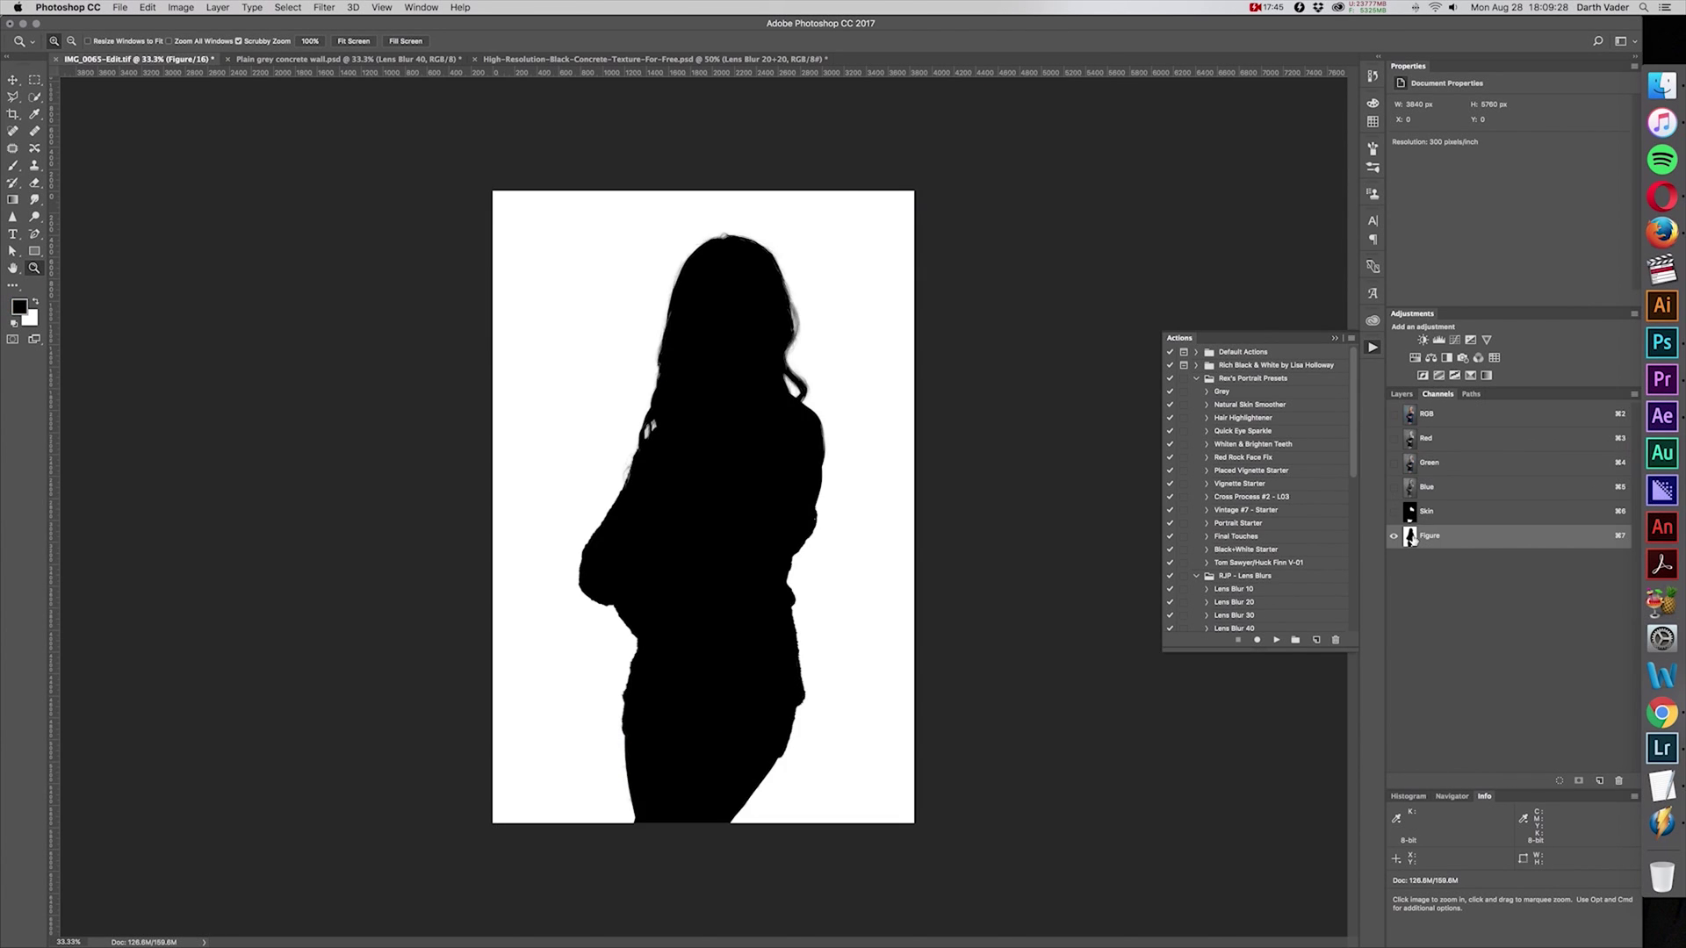
left_click(1435, 413)
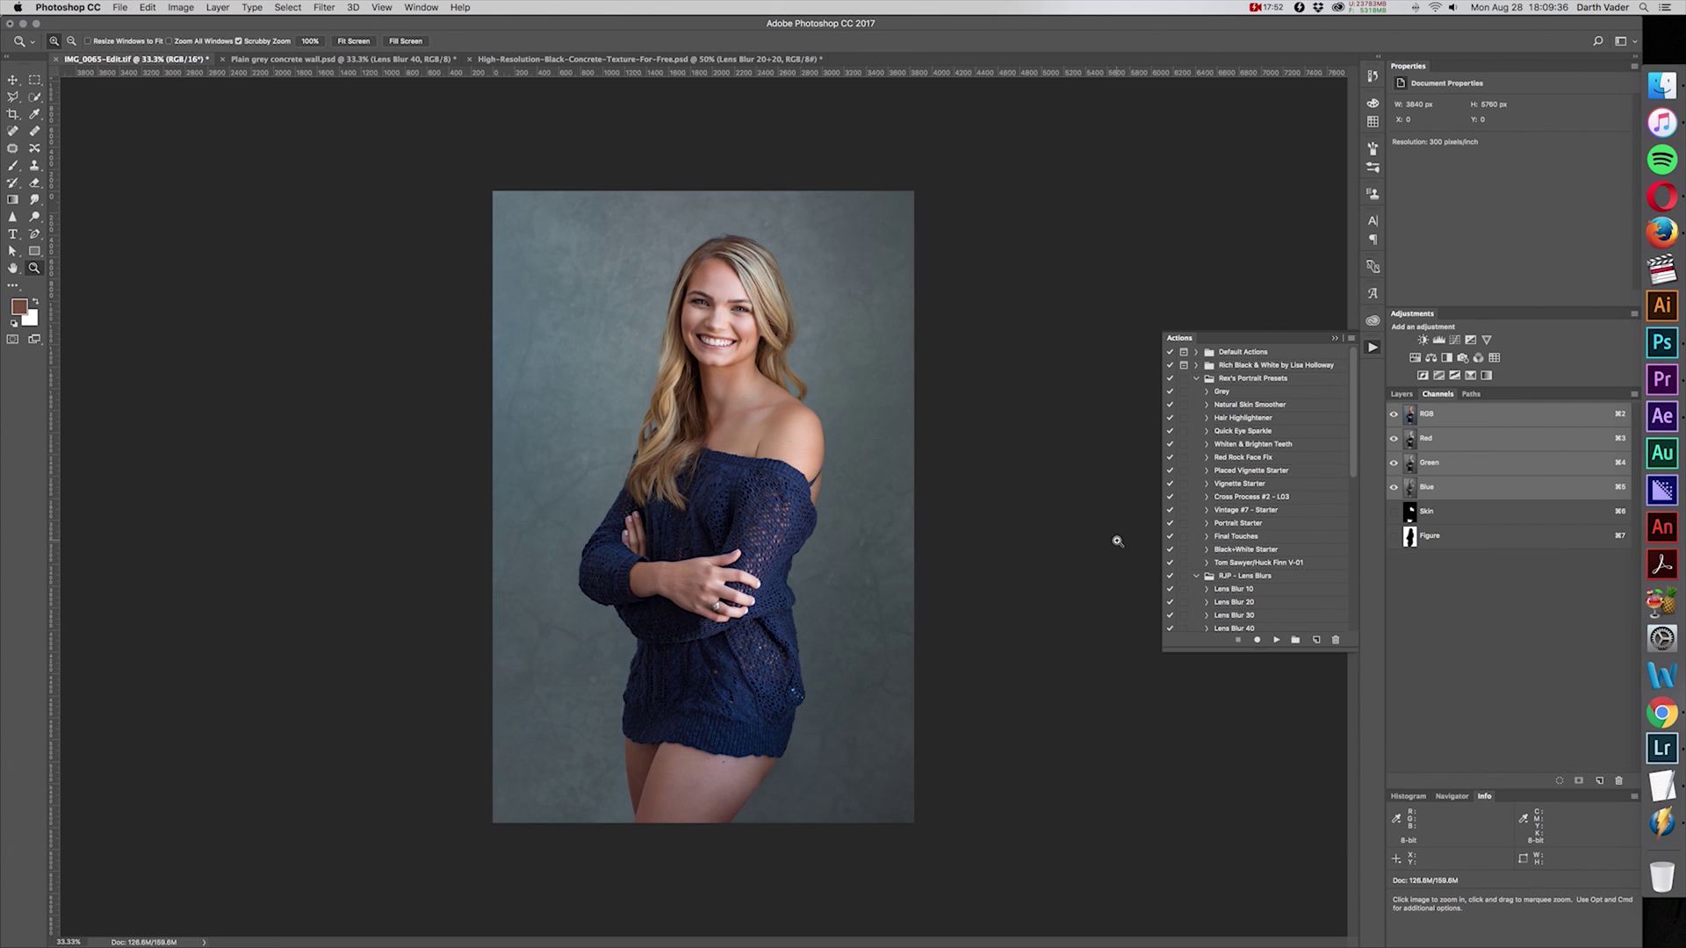
left_click(1397, 396)
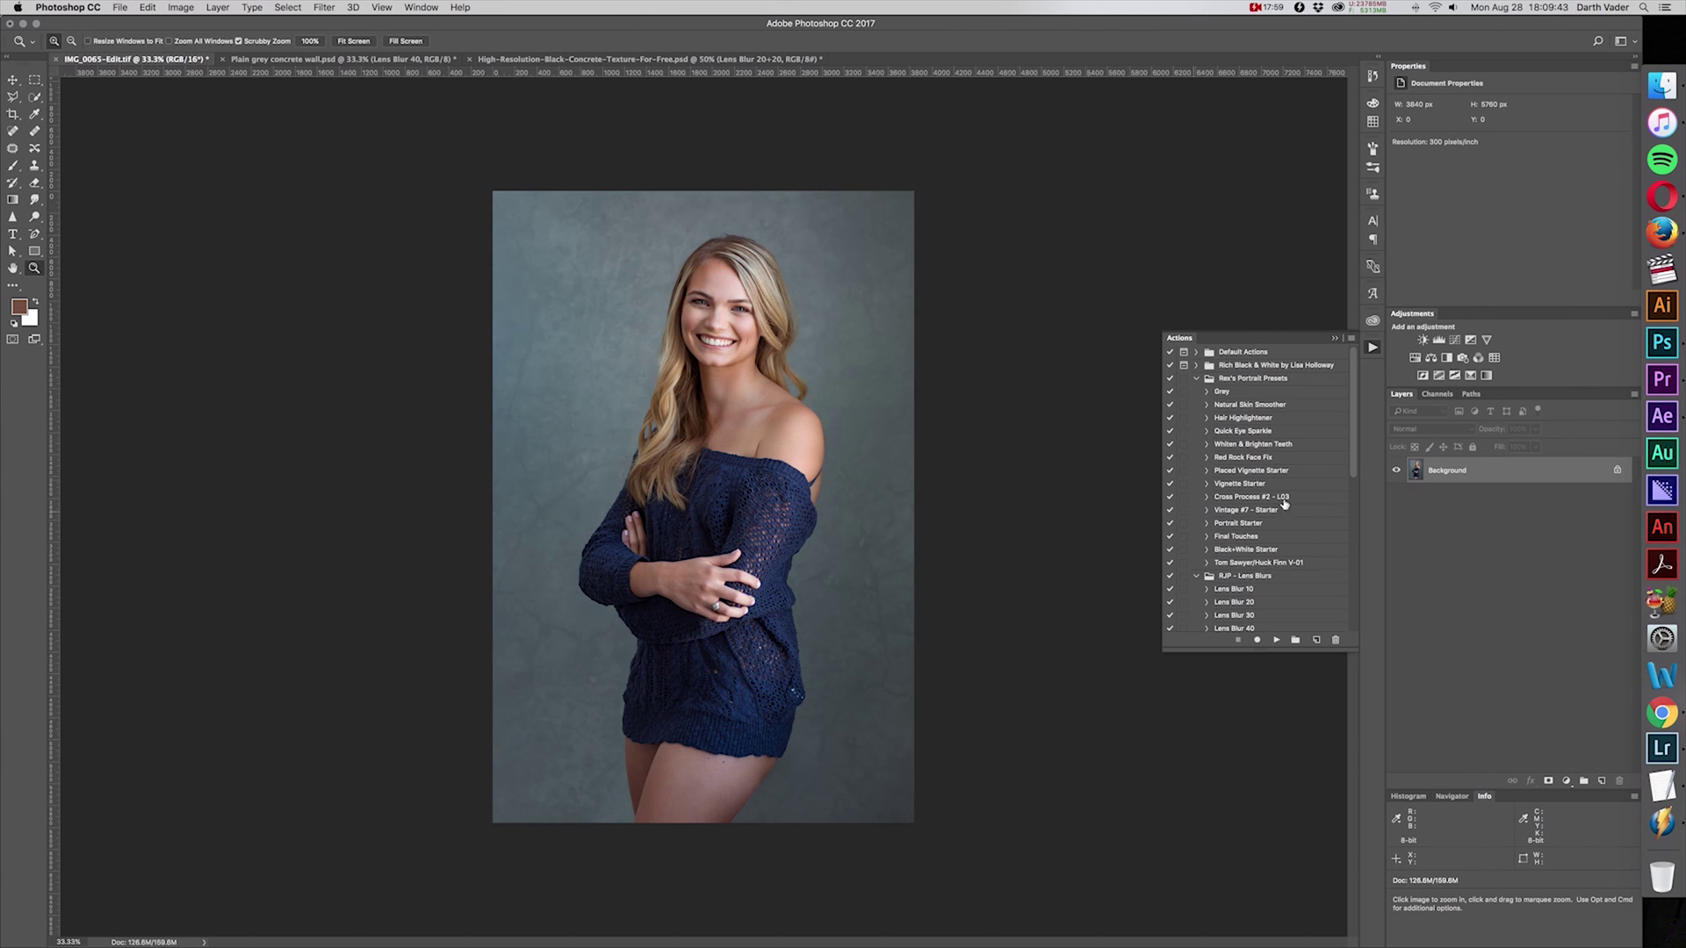
Step: Load the saved Figure channel as a selection and add a Hue/Saturation adjustment layer masked to the backdrop around the woman
left_click(1438, 394)
left_click(1410, 536, "super")
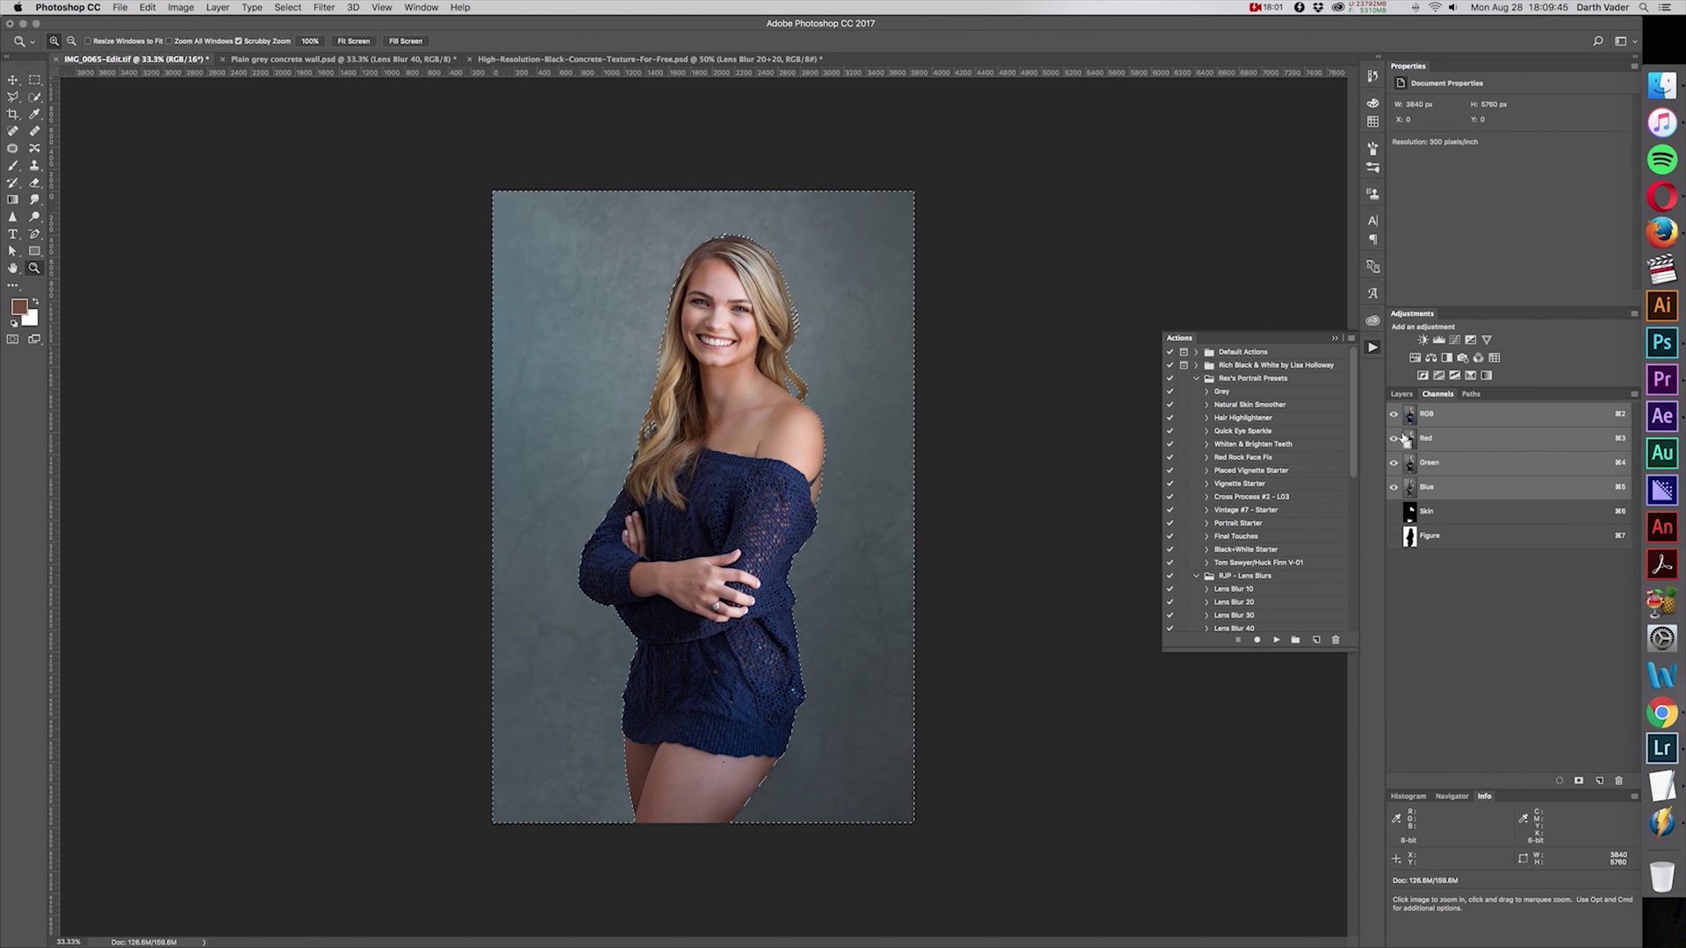
left_click(1401, 394)
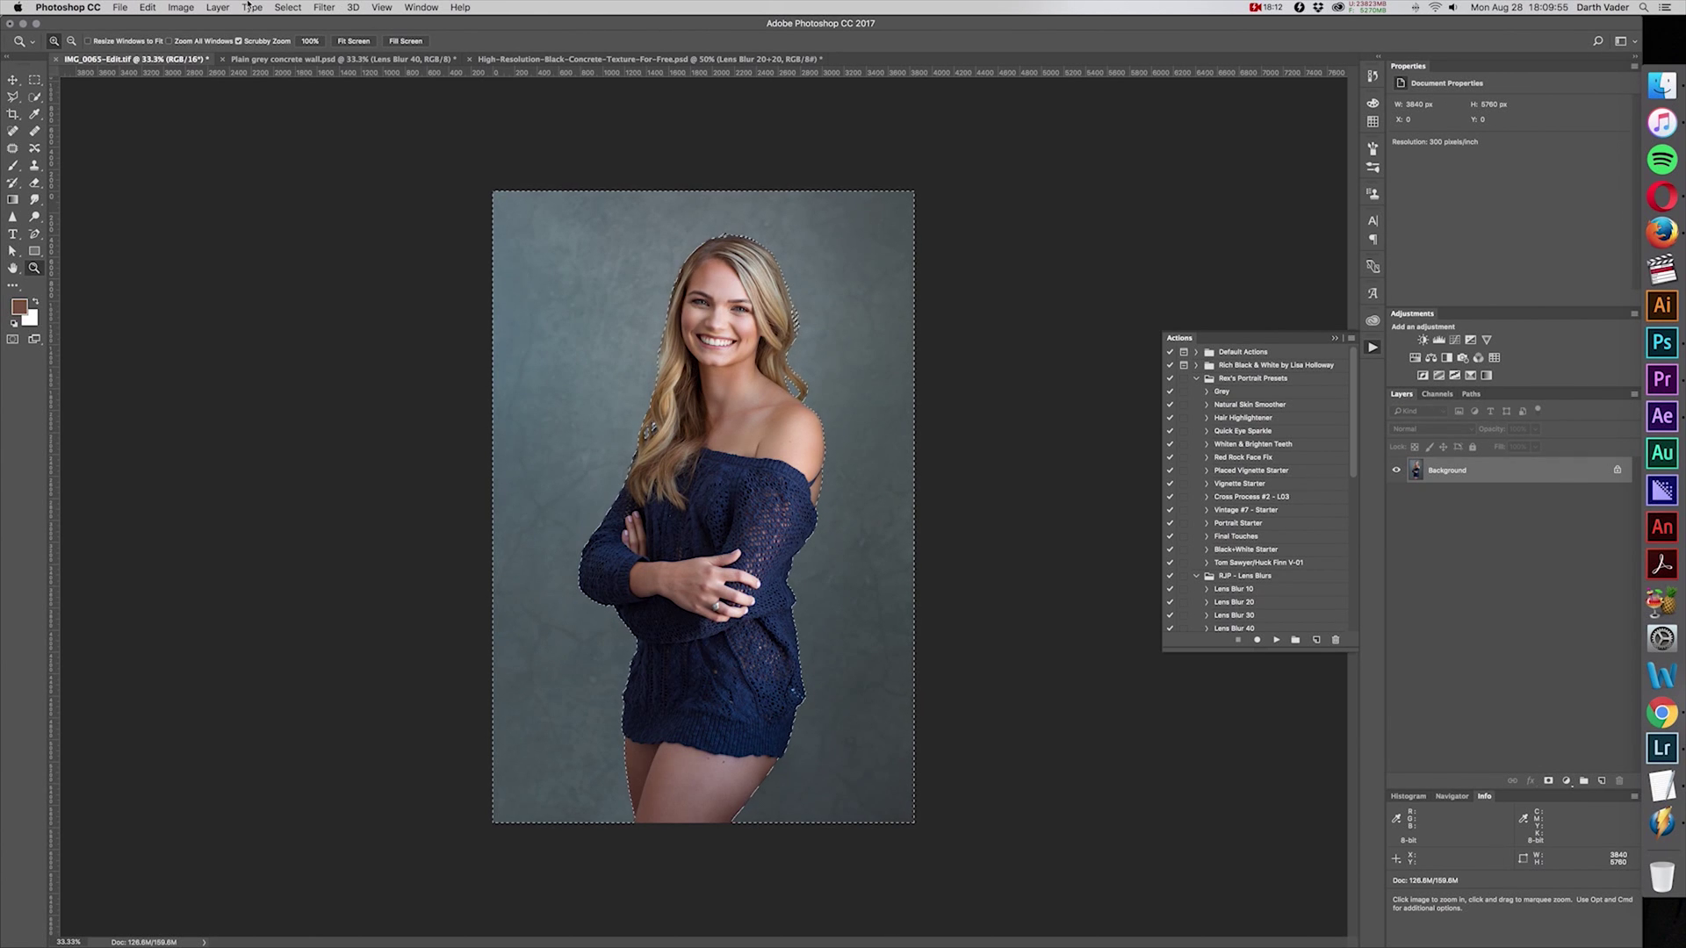
left_click(217, 7)
mouse_move(289, 184)
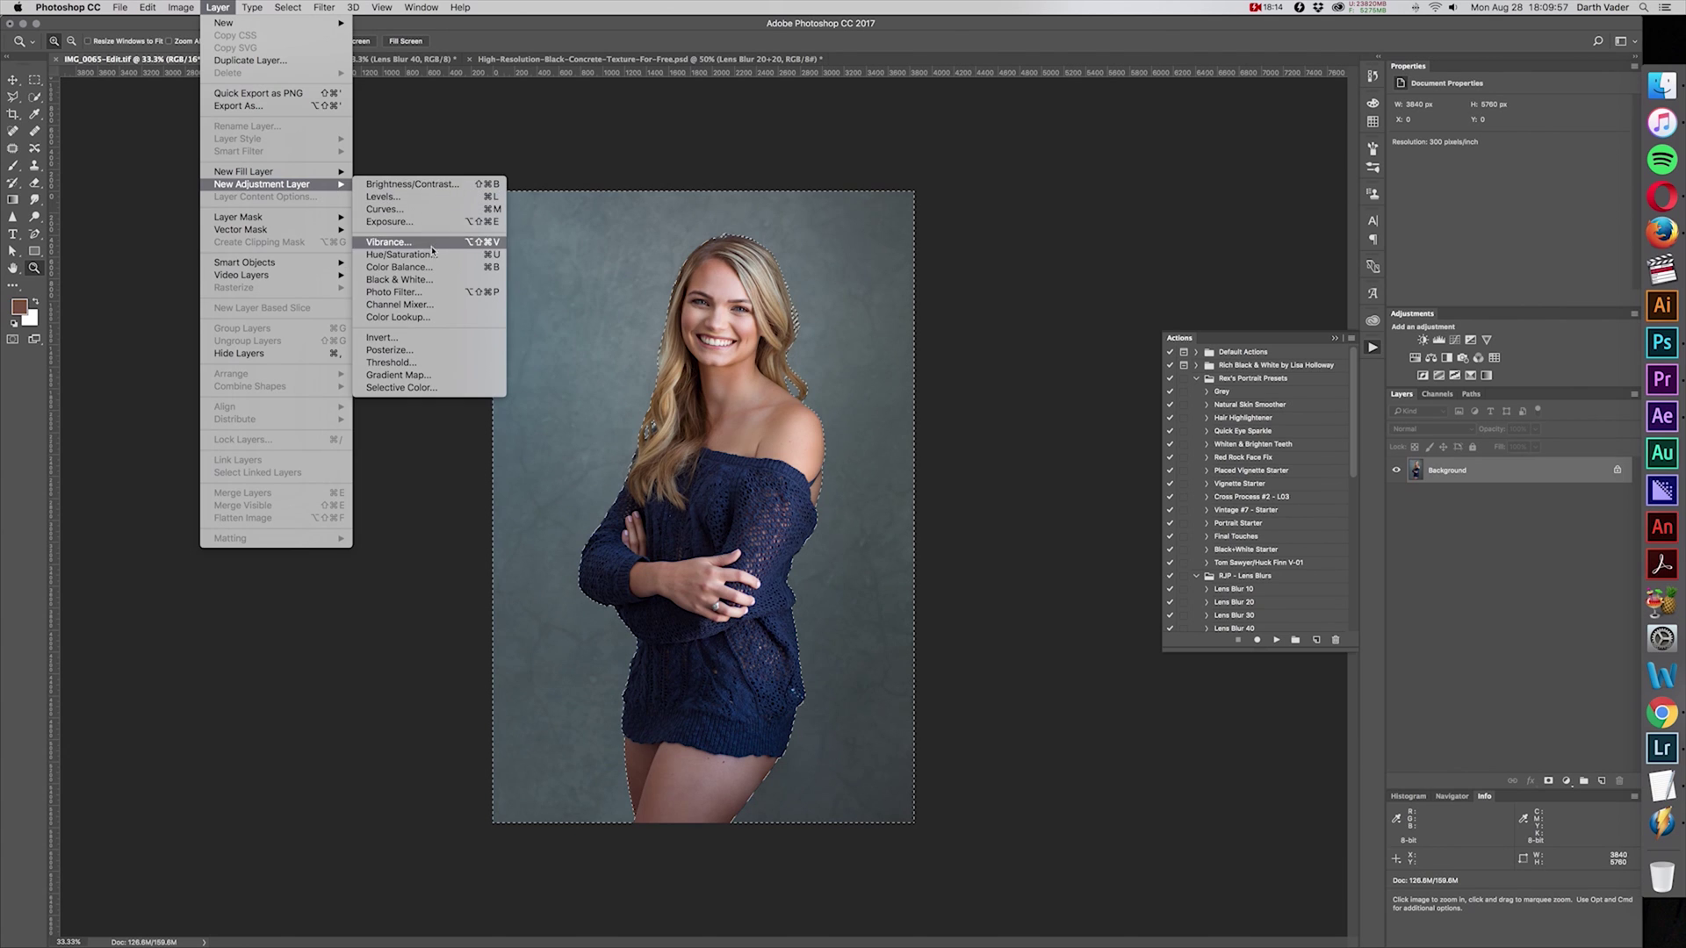
left_click(401, 255)
left_click(929, 427)
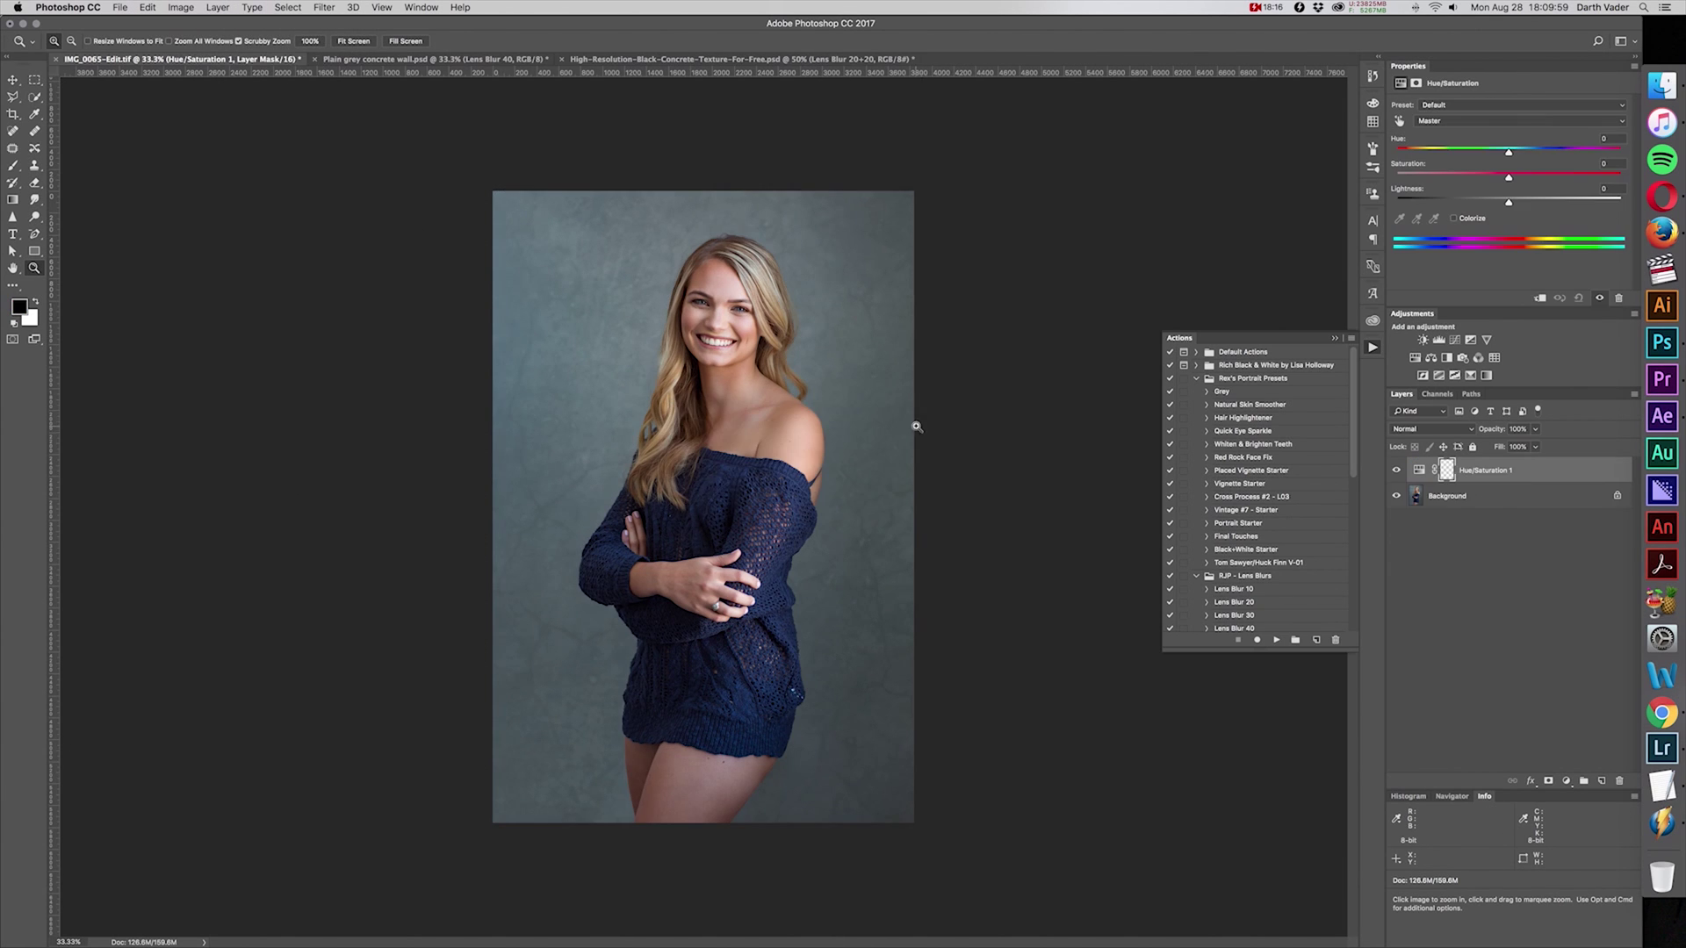
Step: Colorize the backdrop with the Hue/Saturation layer, shift its hue to a muted slate blue, and merge the visible layers into the Background
left_click(1461, 219)
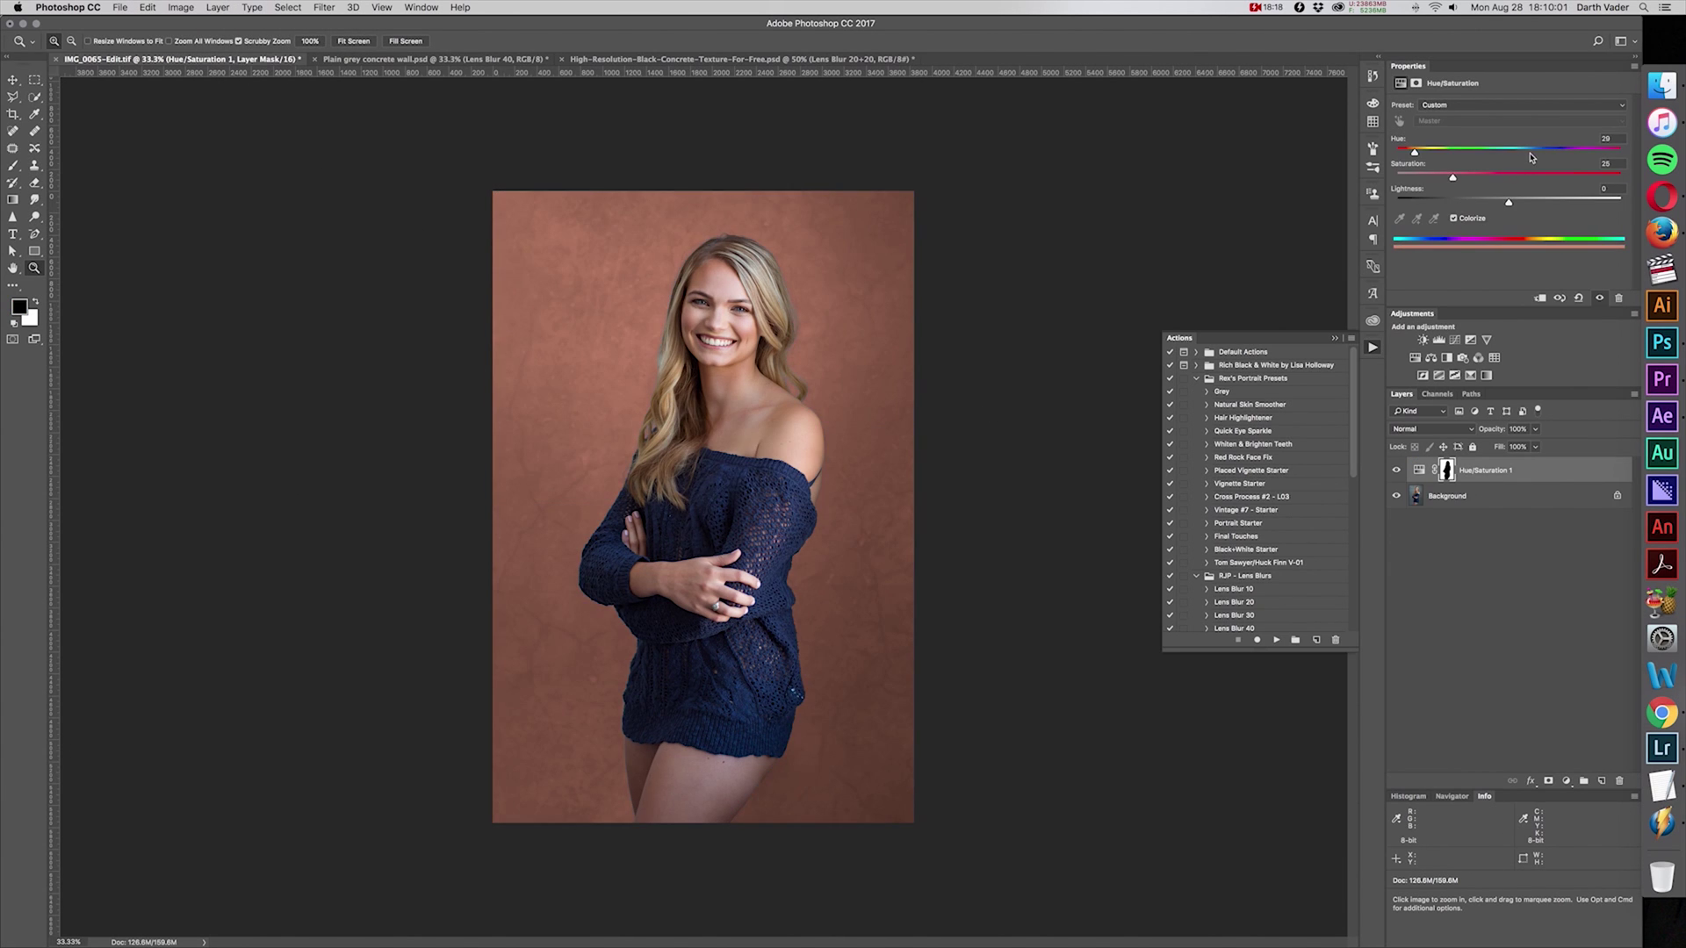
left_click_drag(1415, 154, 1493, 155)
left_click_drag(1494, 154, 1530, 154)
left_click(1450, 650)
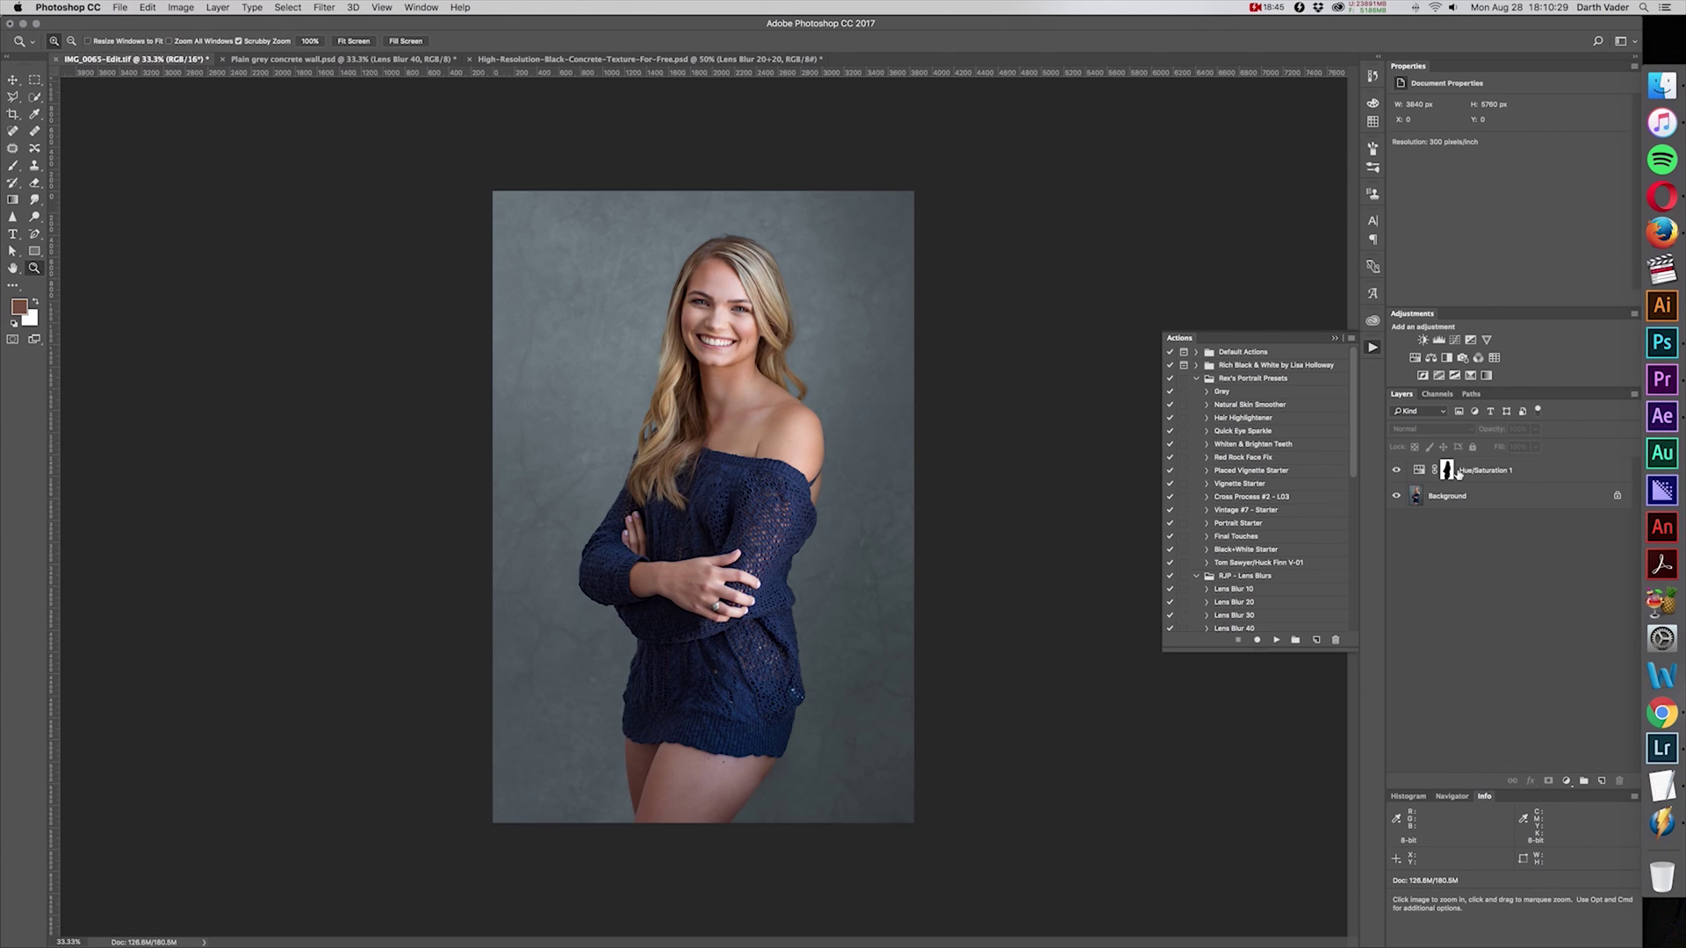
key("super+shift+e")
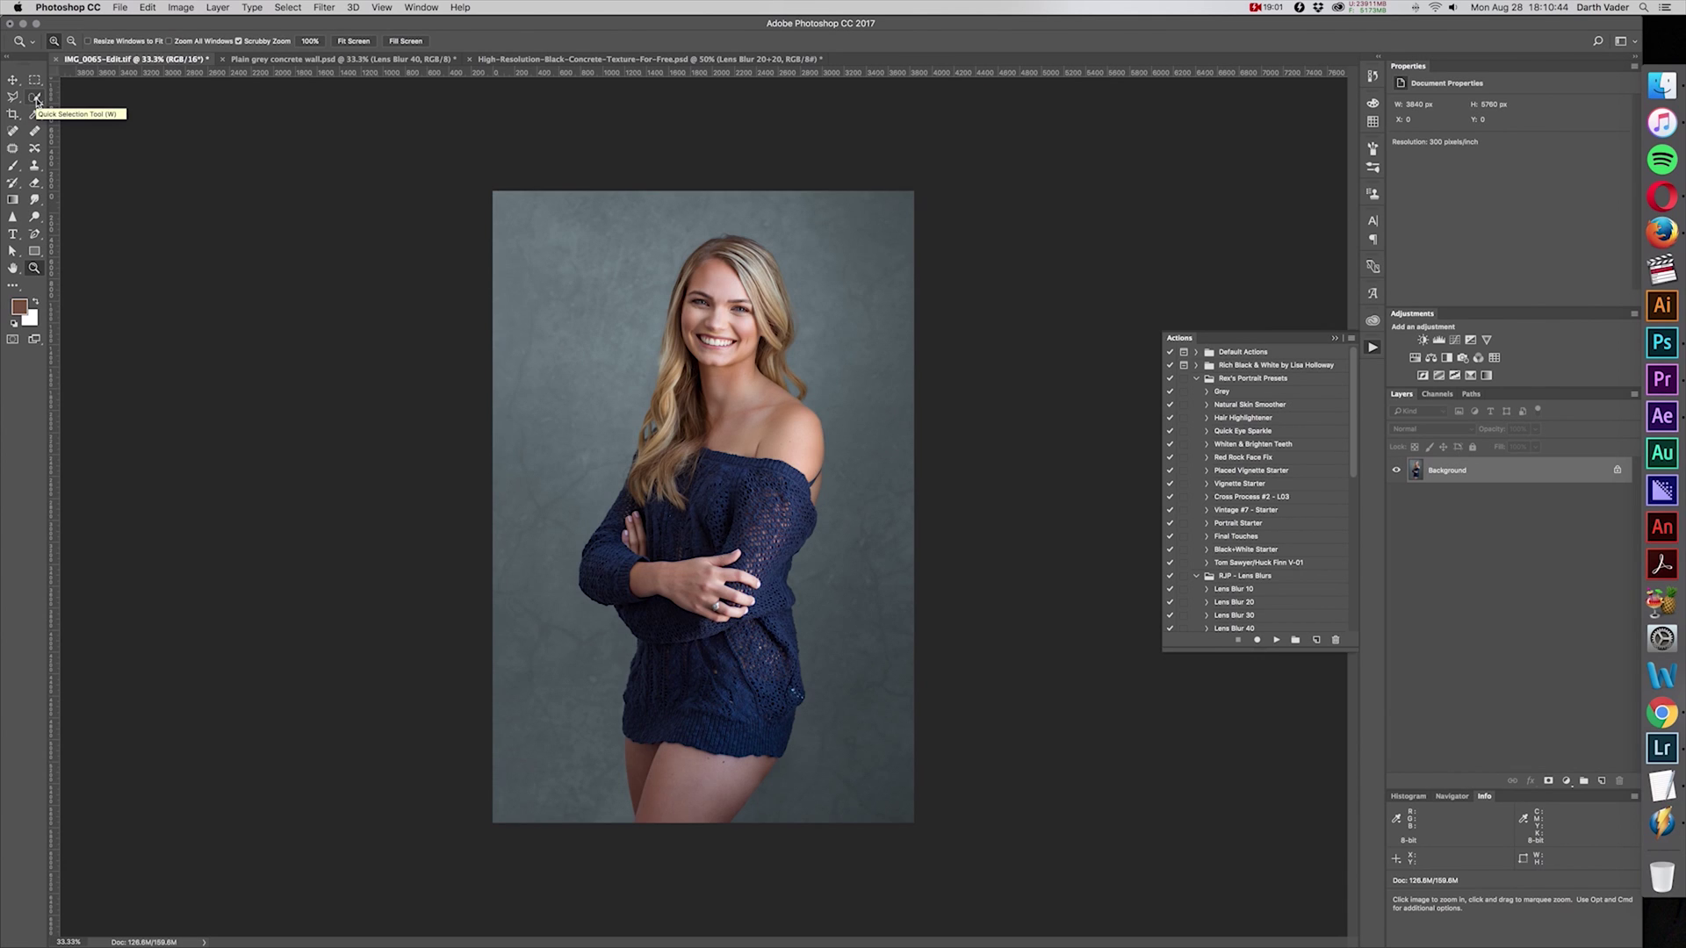
Step: Review the Select and Mask command, the Magic Wand and Quick Selection tools, and the saved Skin and Figure channels
left_click(290, 7)
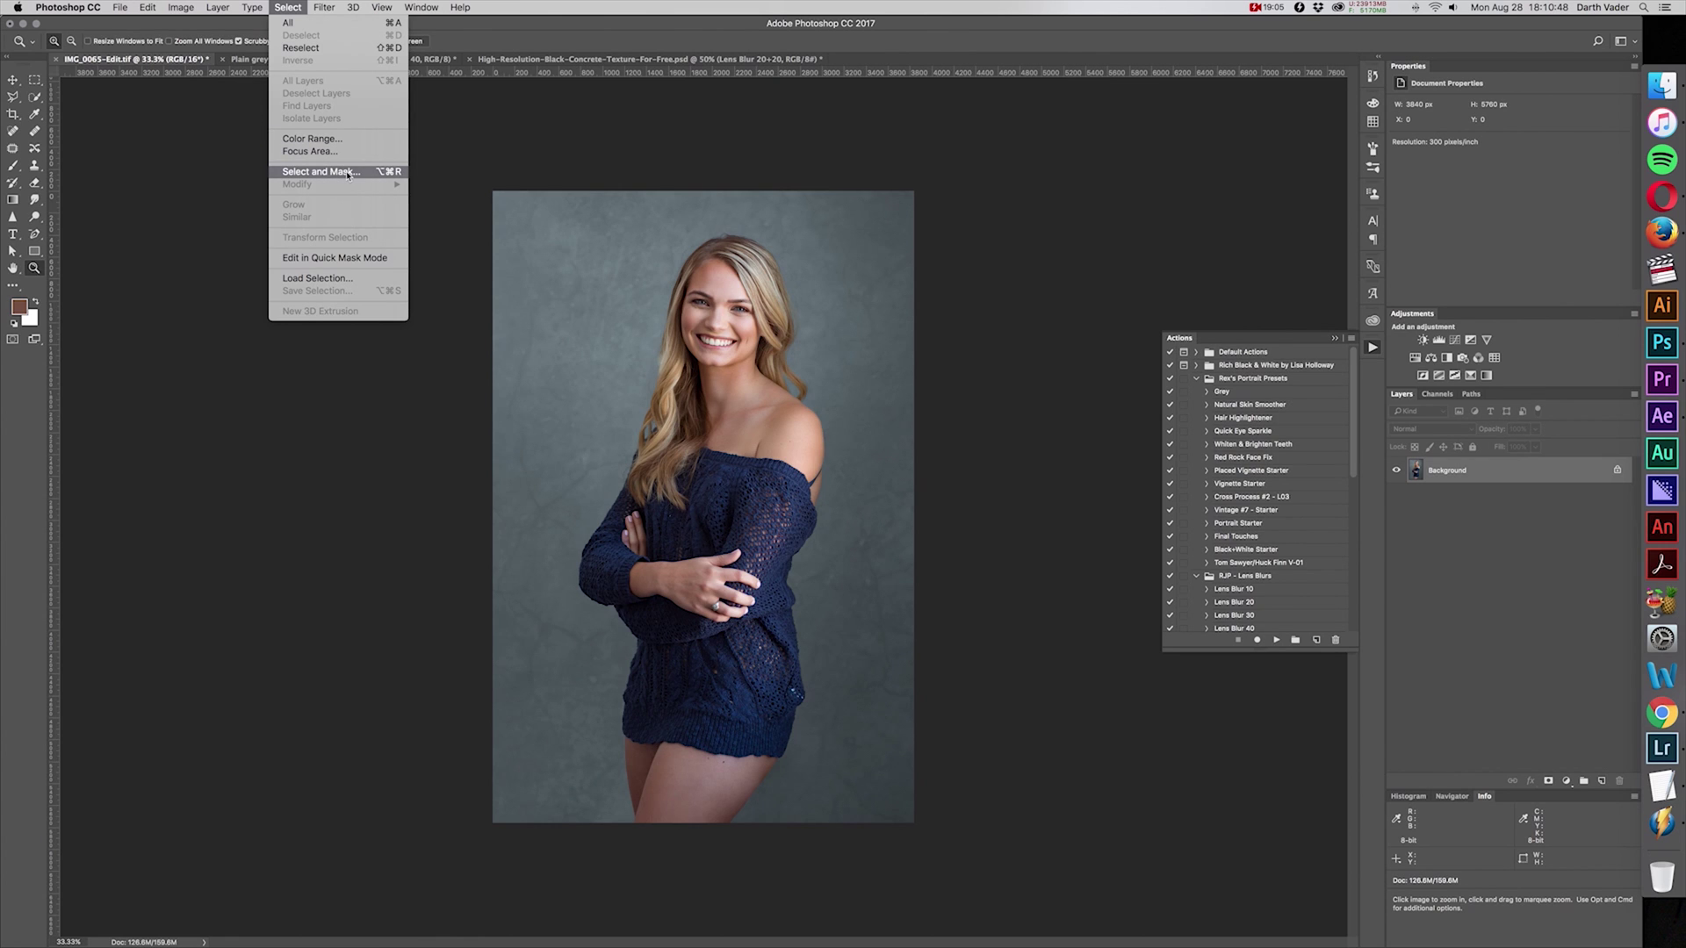
left_click(288, 7)
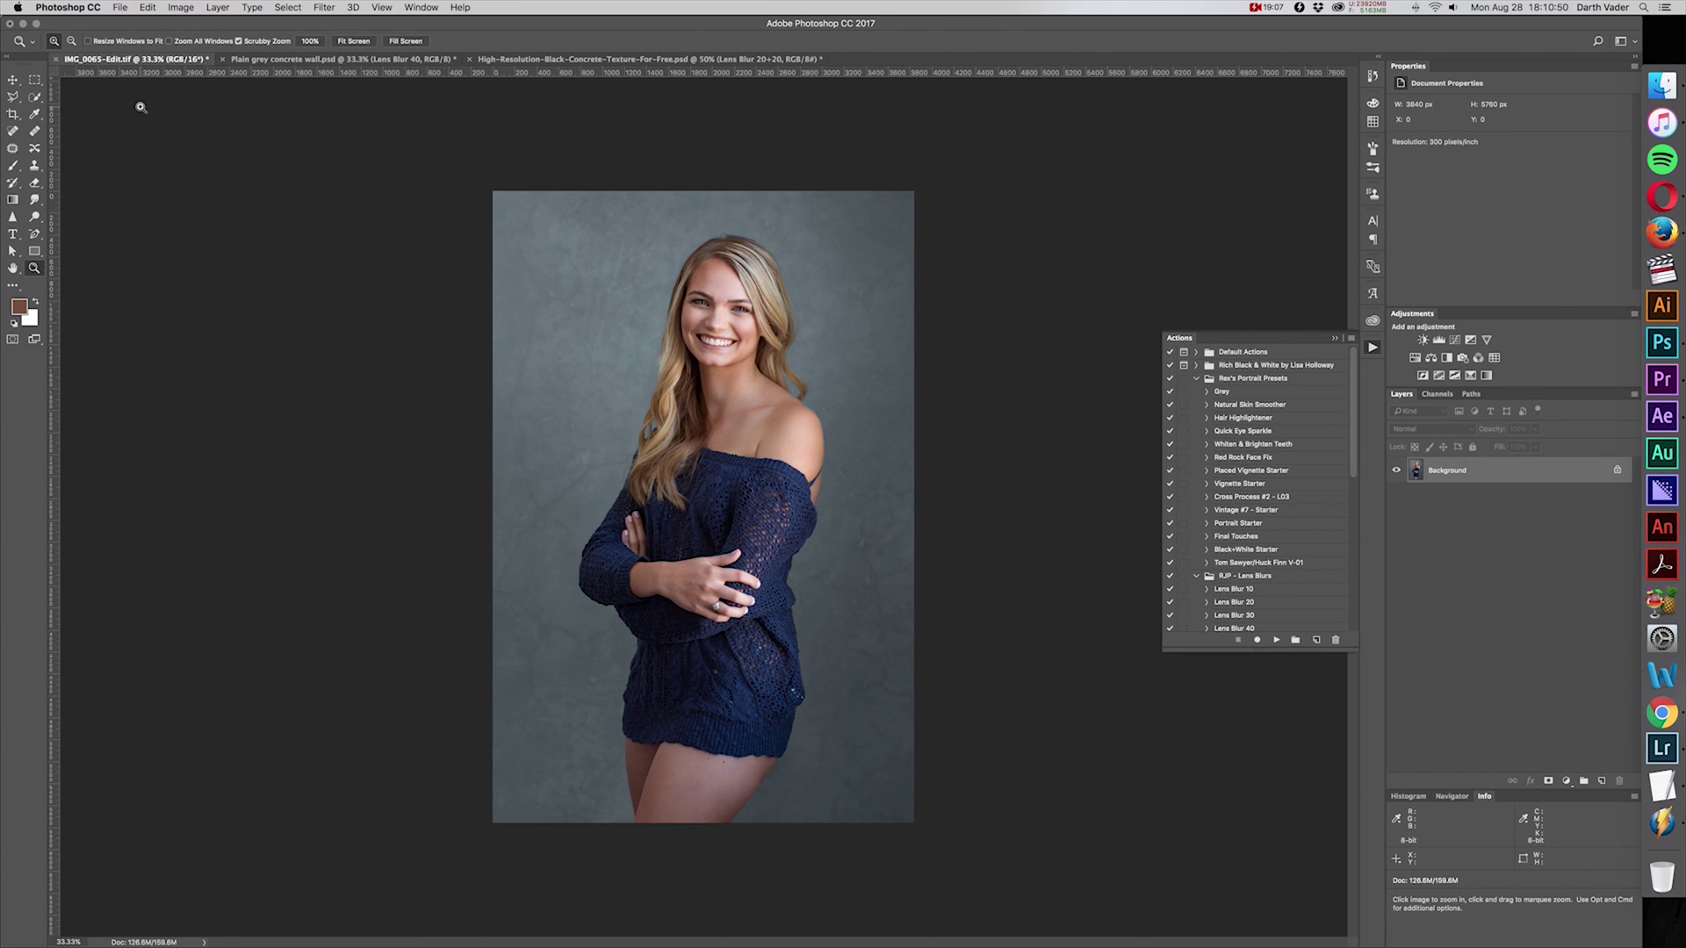
left_click(34, 97)
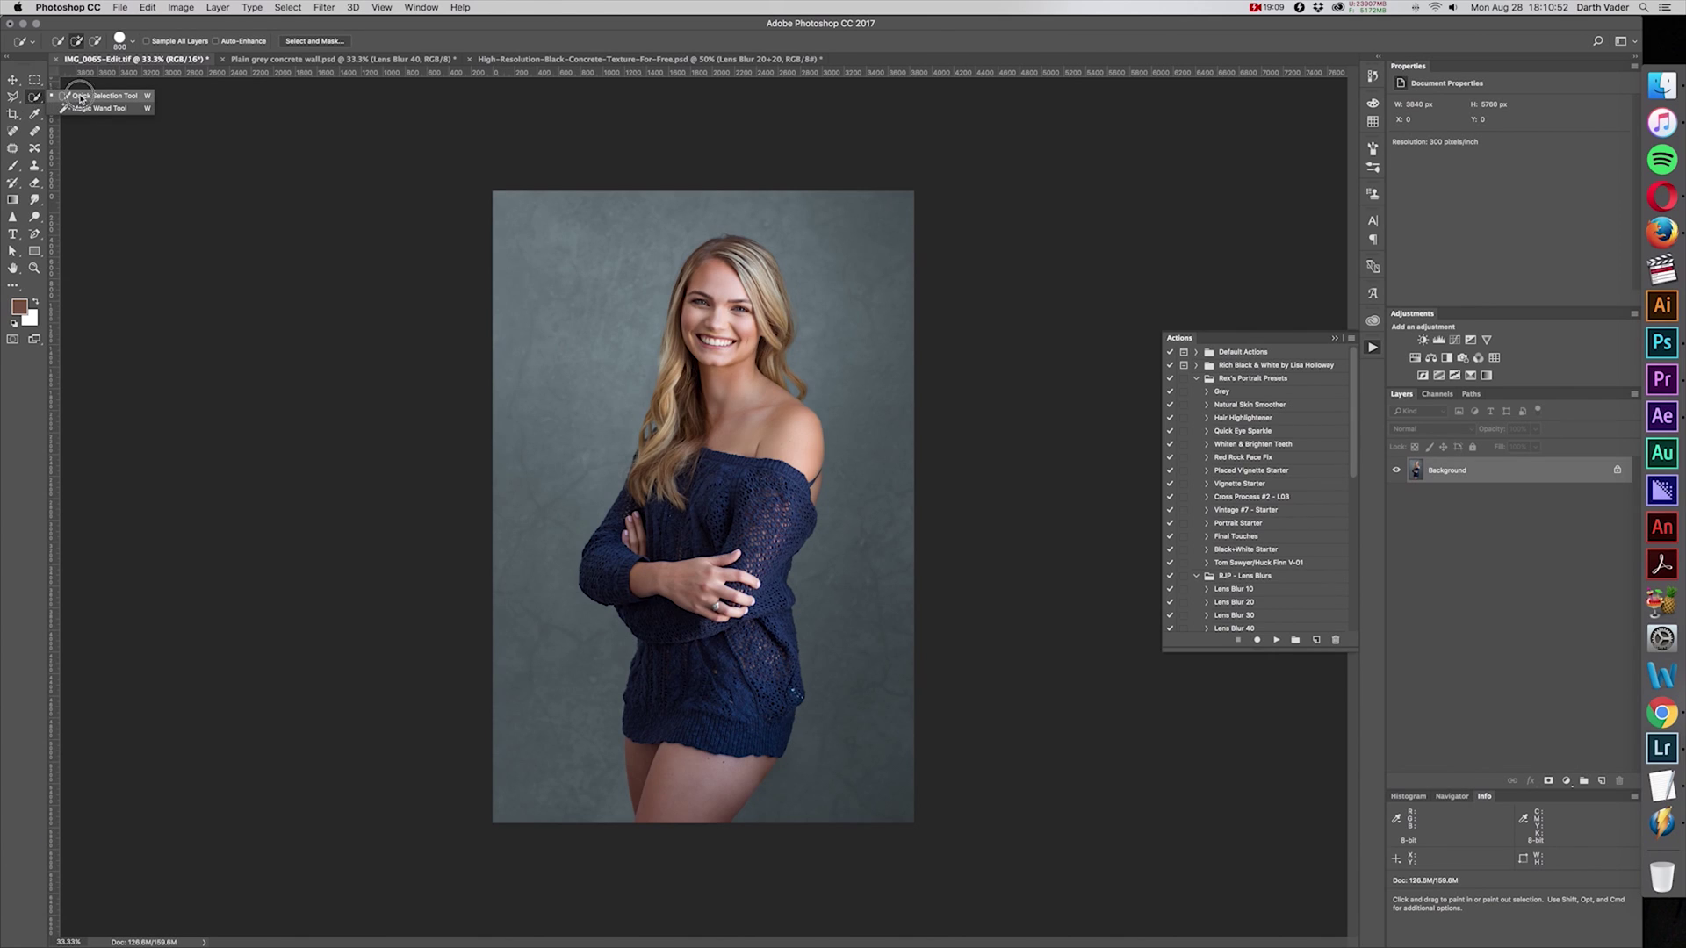
left_click(98, 108)
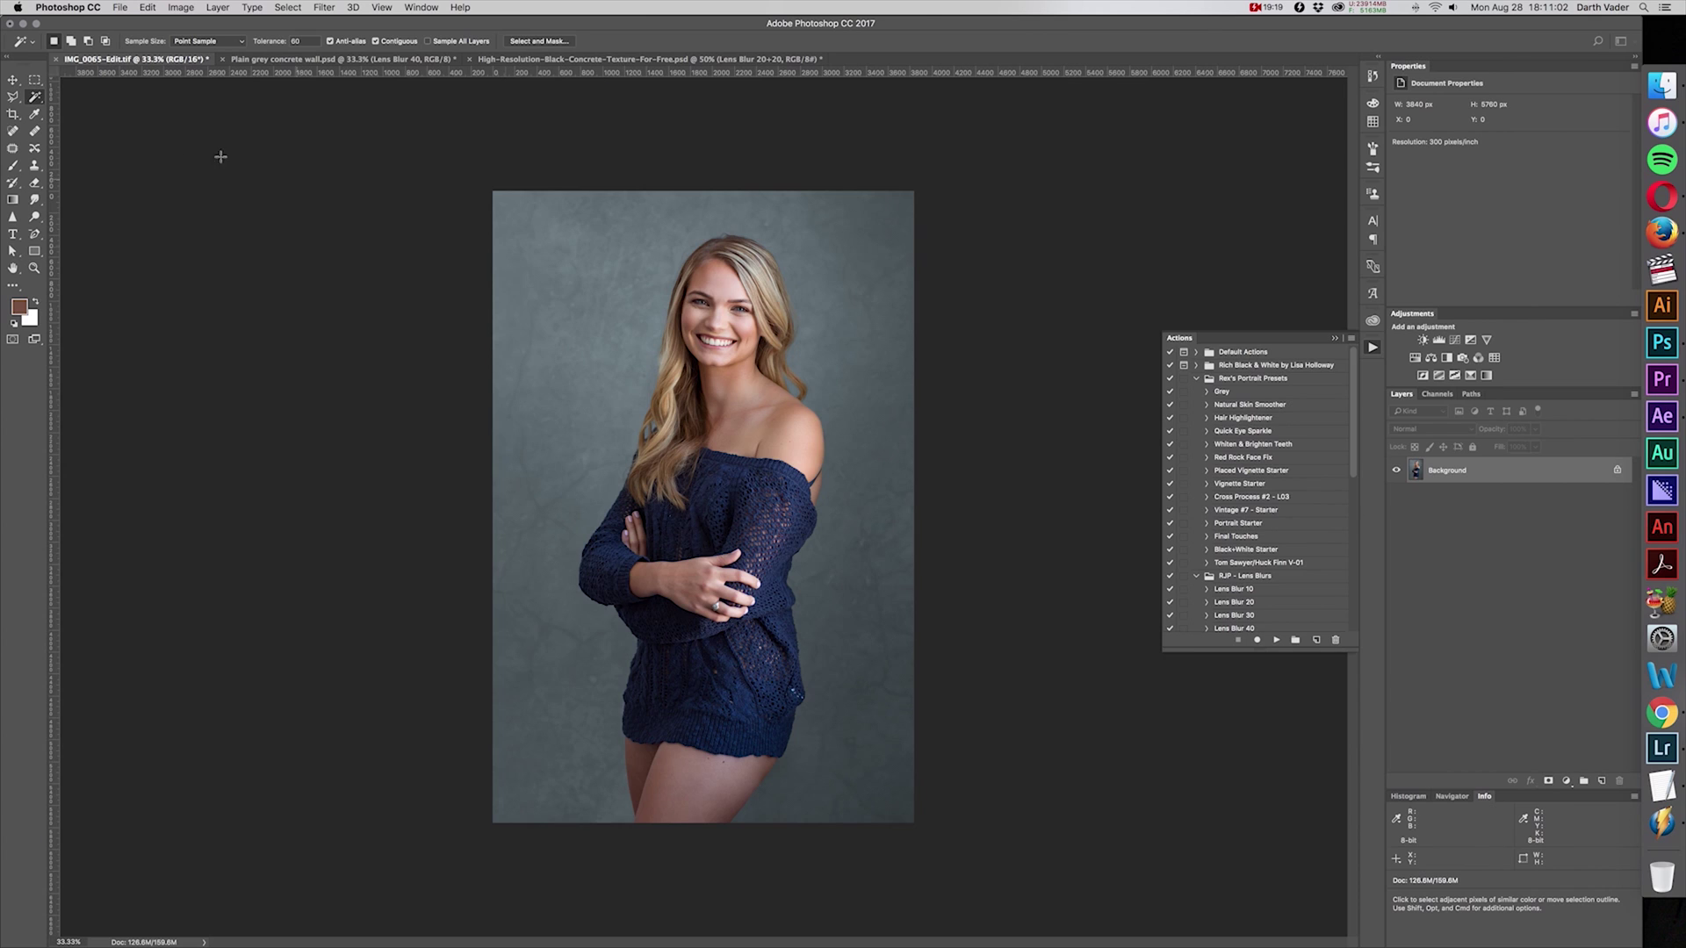
left_click(35, 97)
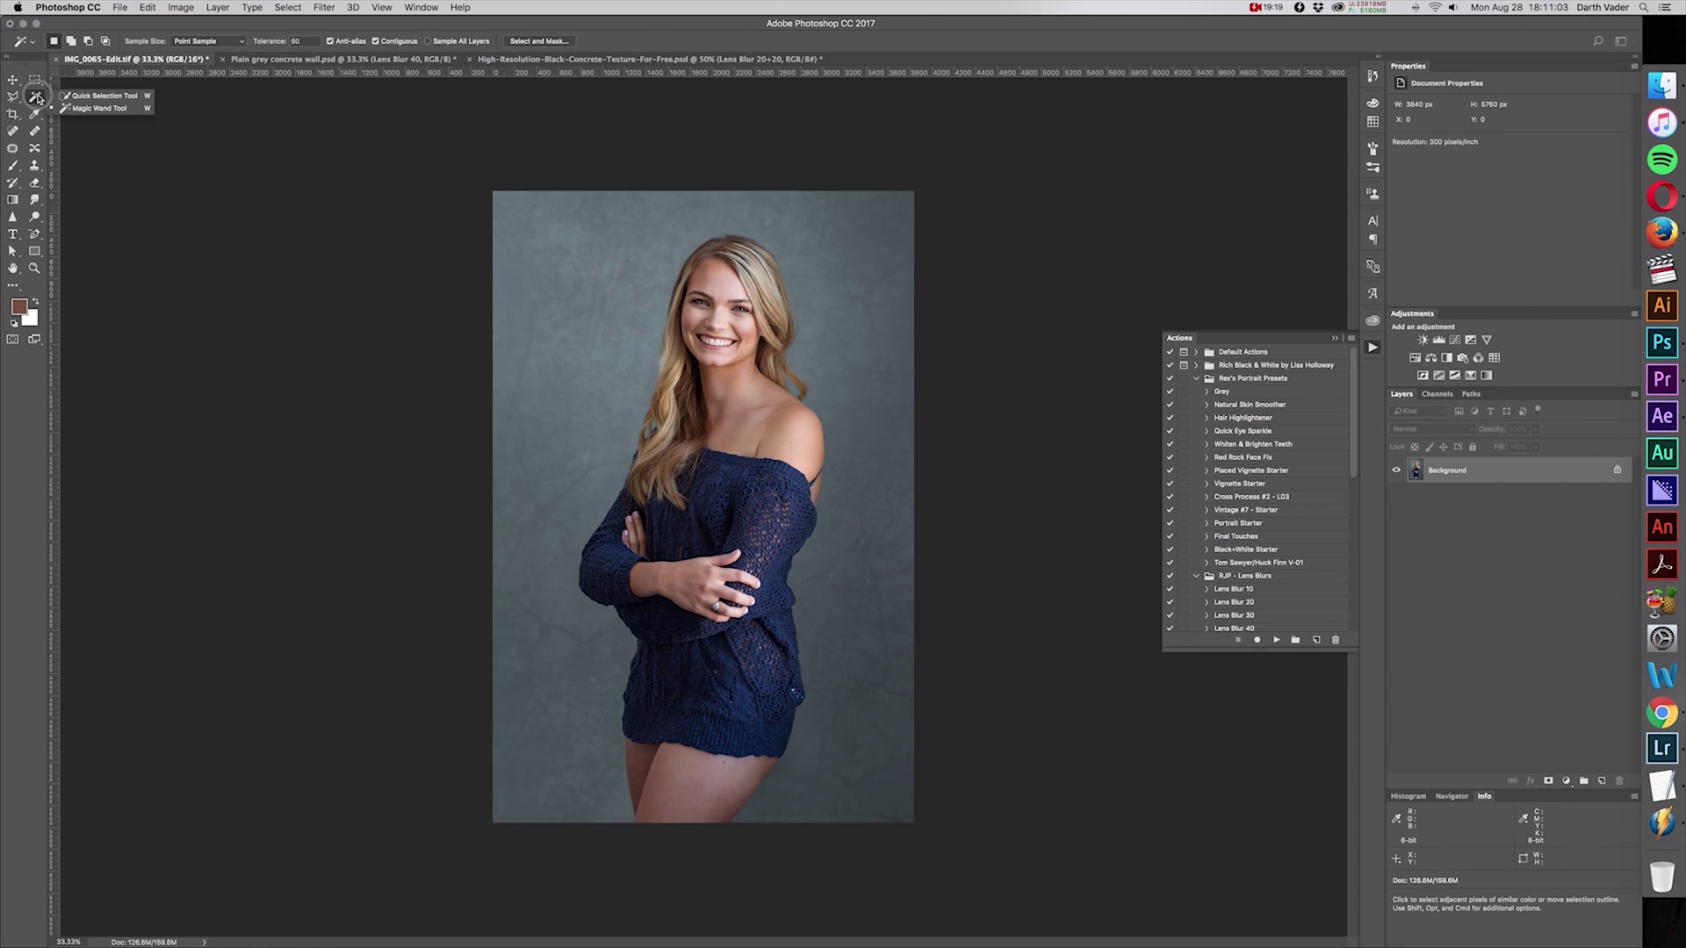
left_click(88, 96)
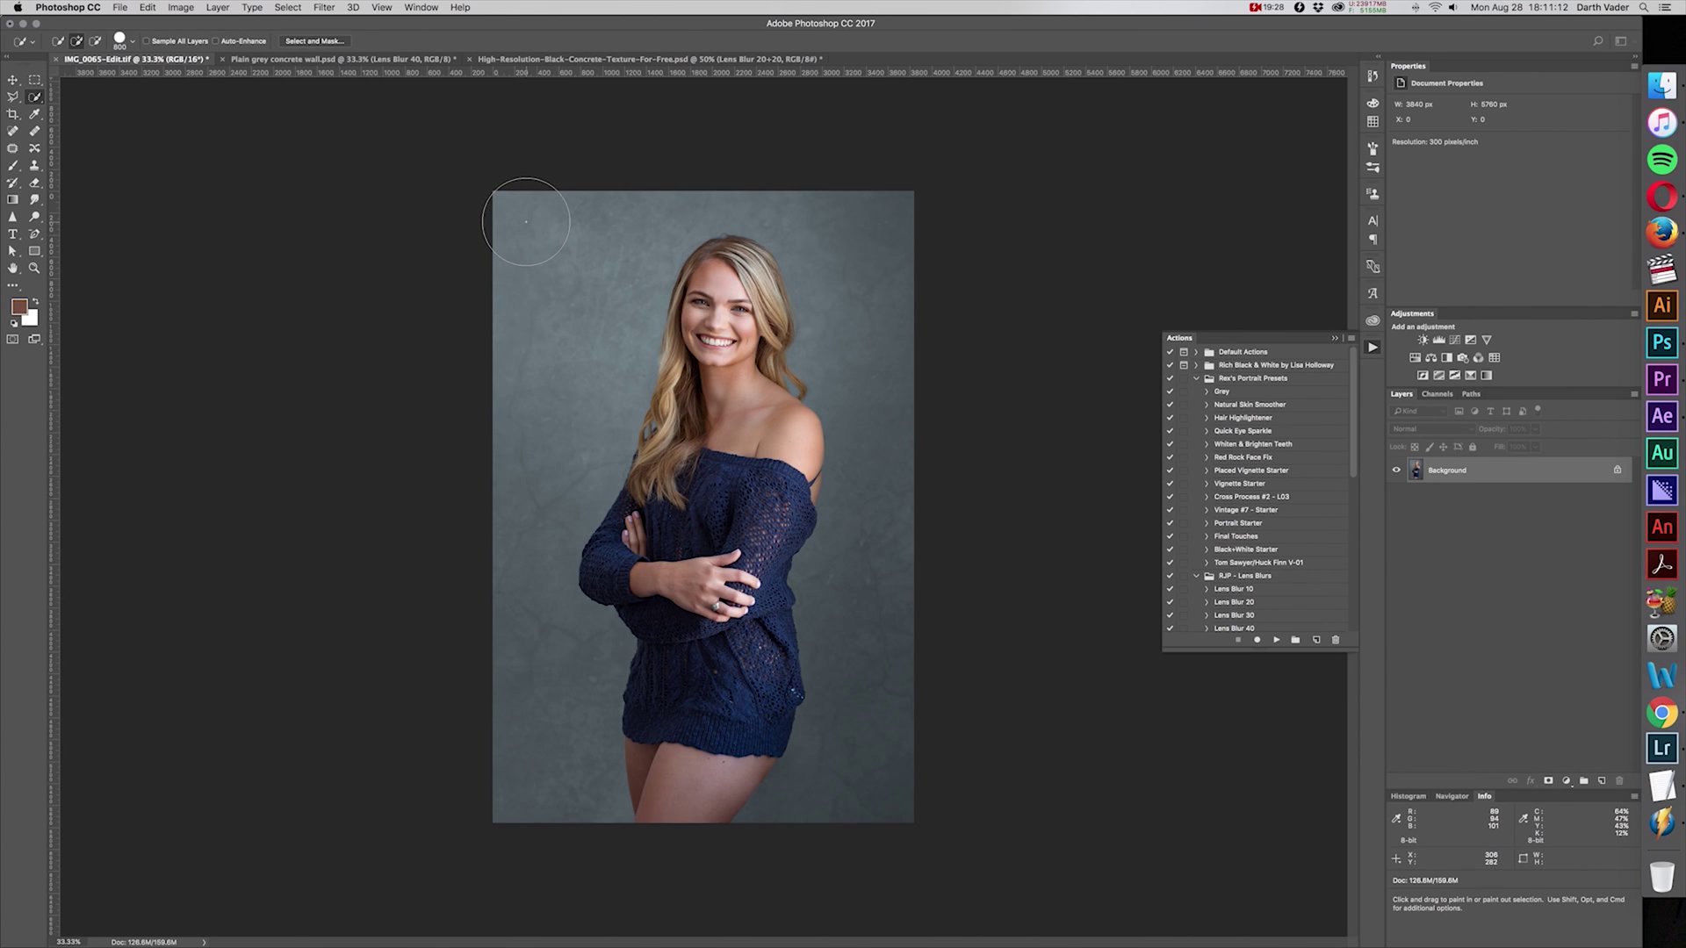
left_click(287, 7)
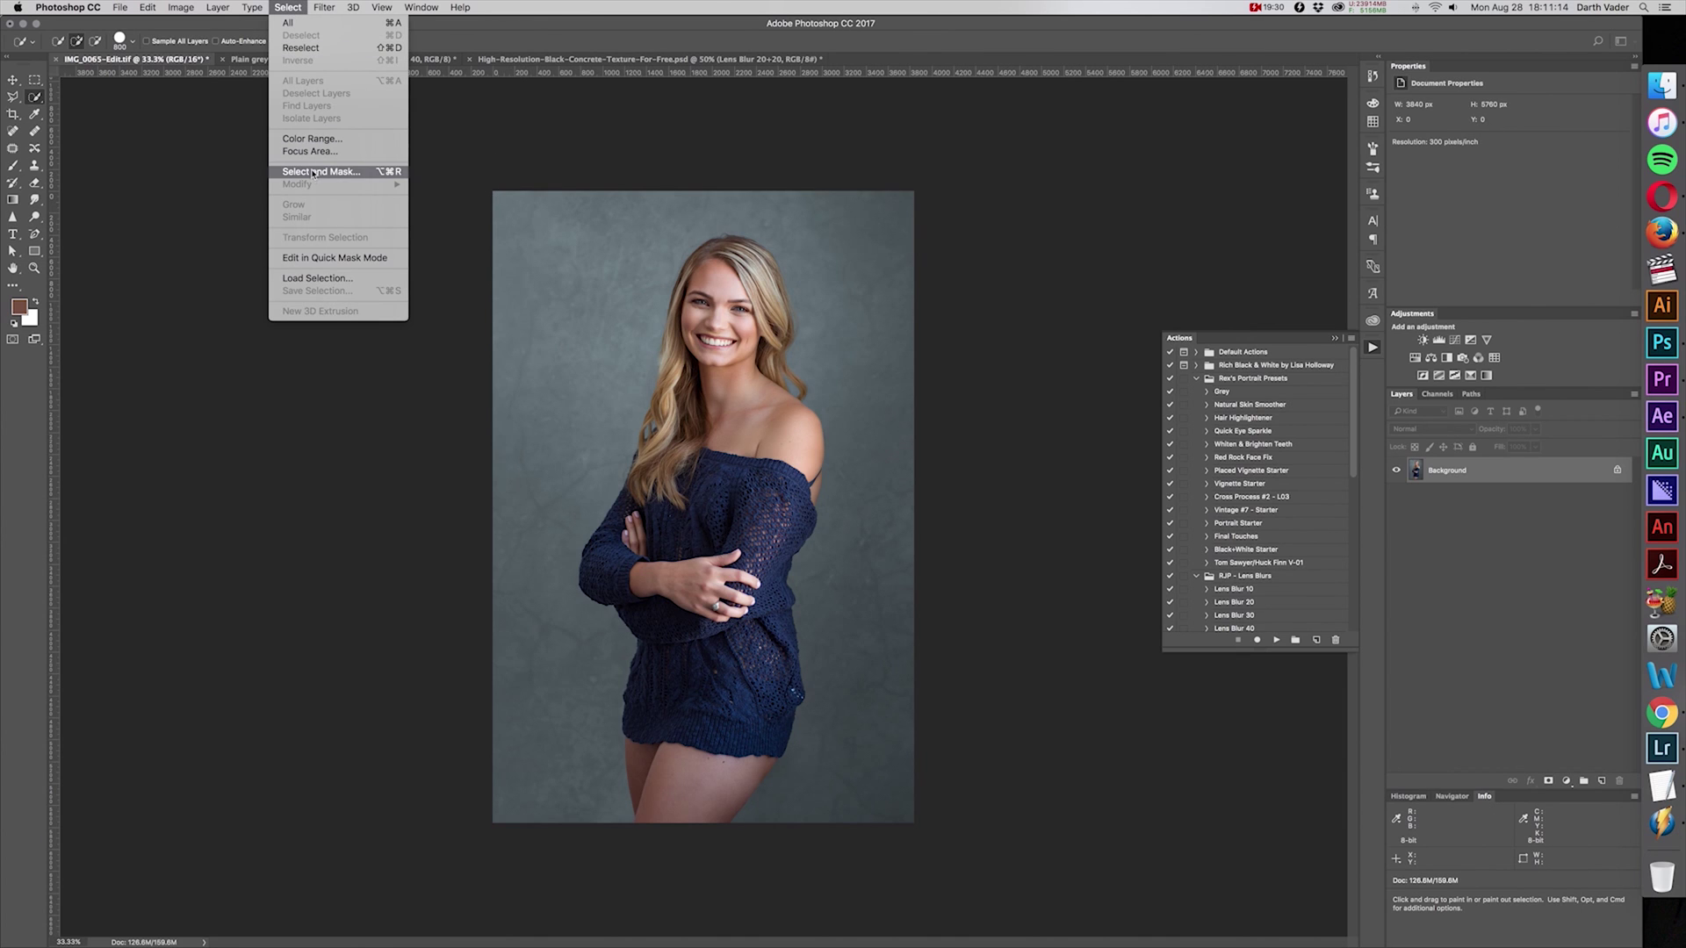
left_click(287, 7)
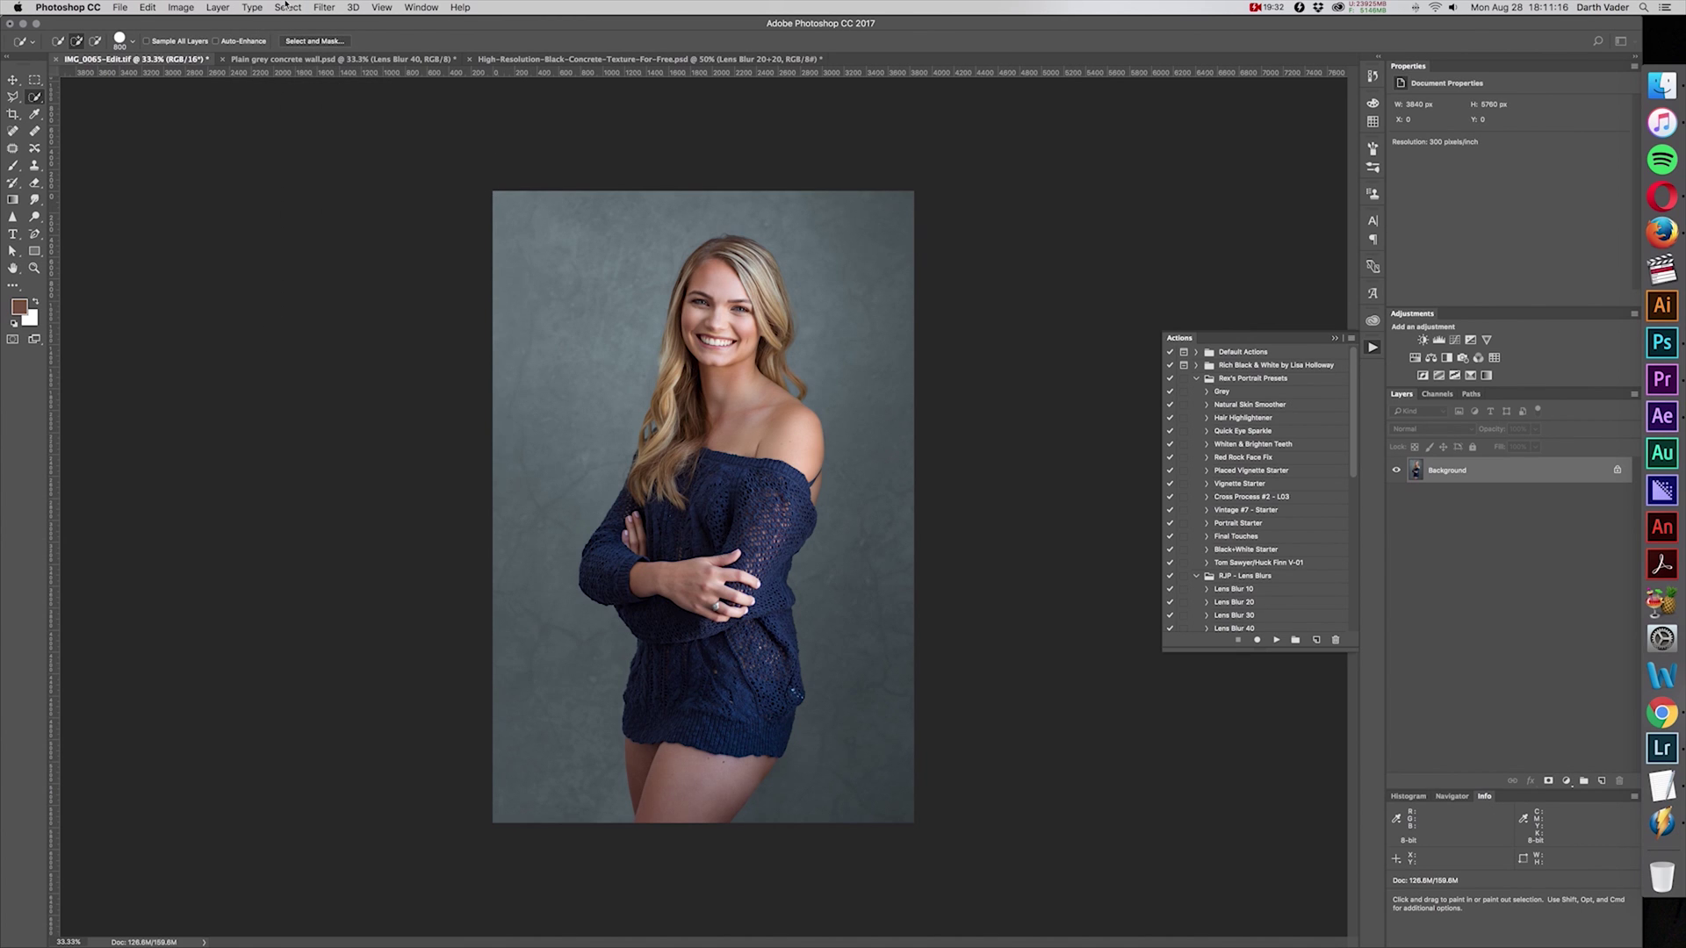
left_click(1438, 394)
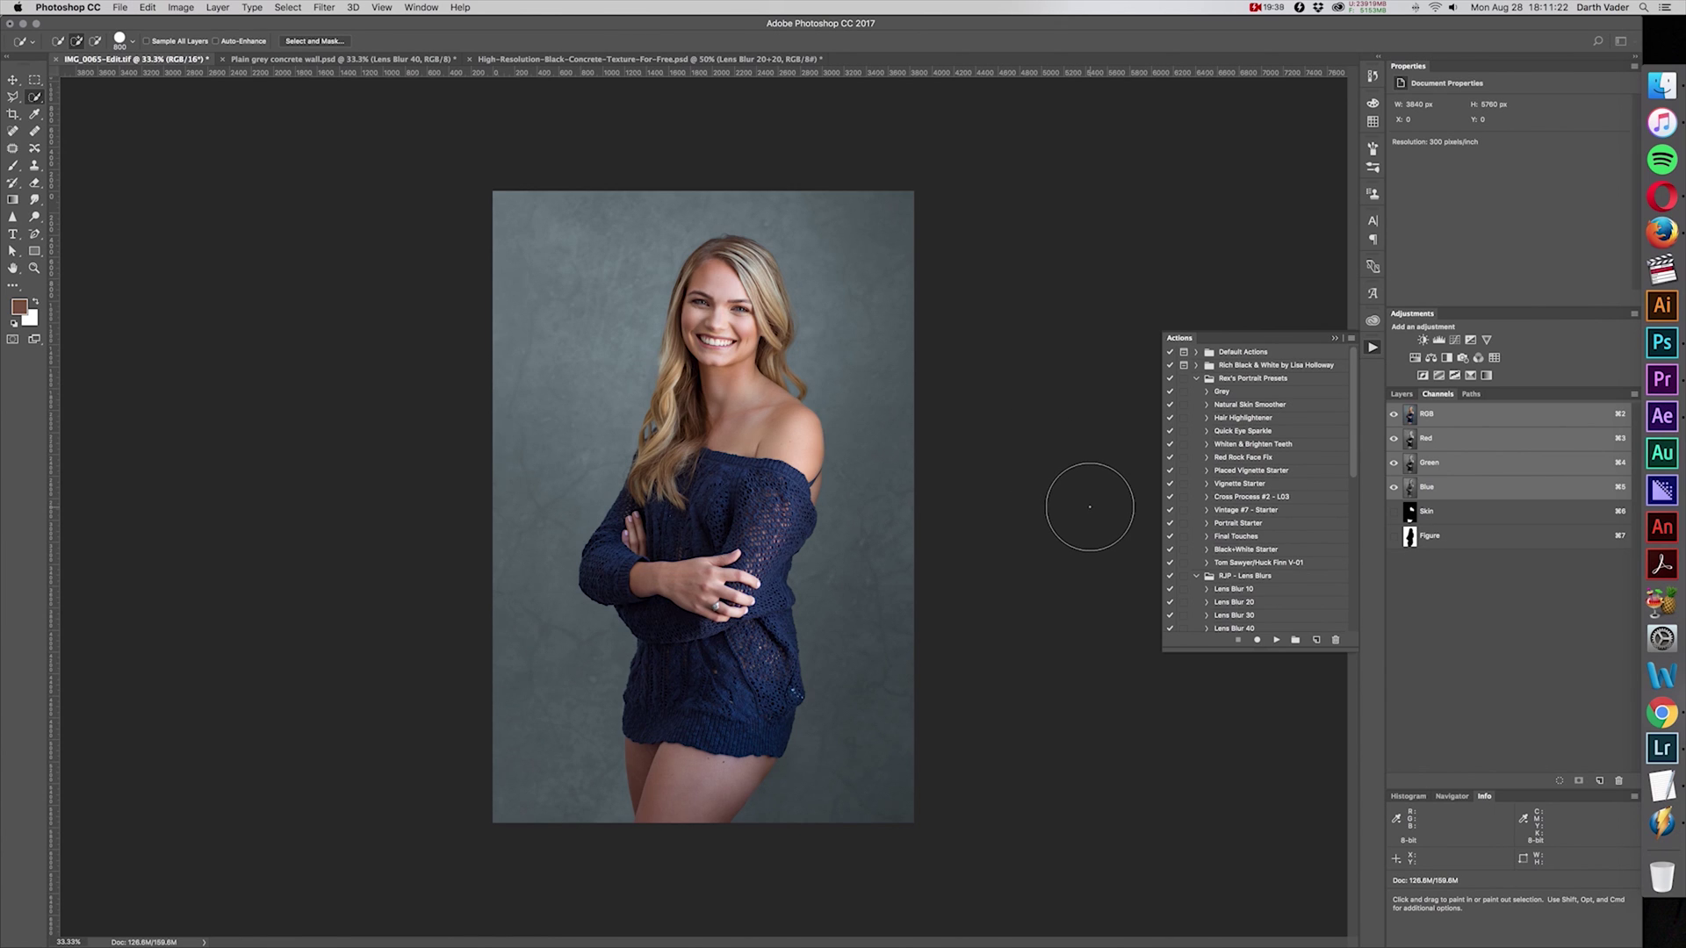
left_click(1402, 394)
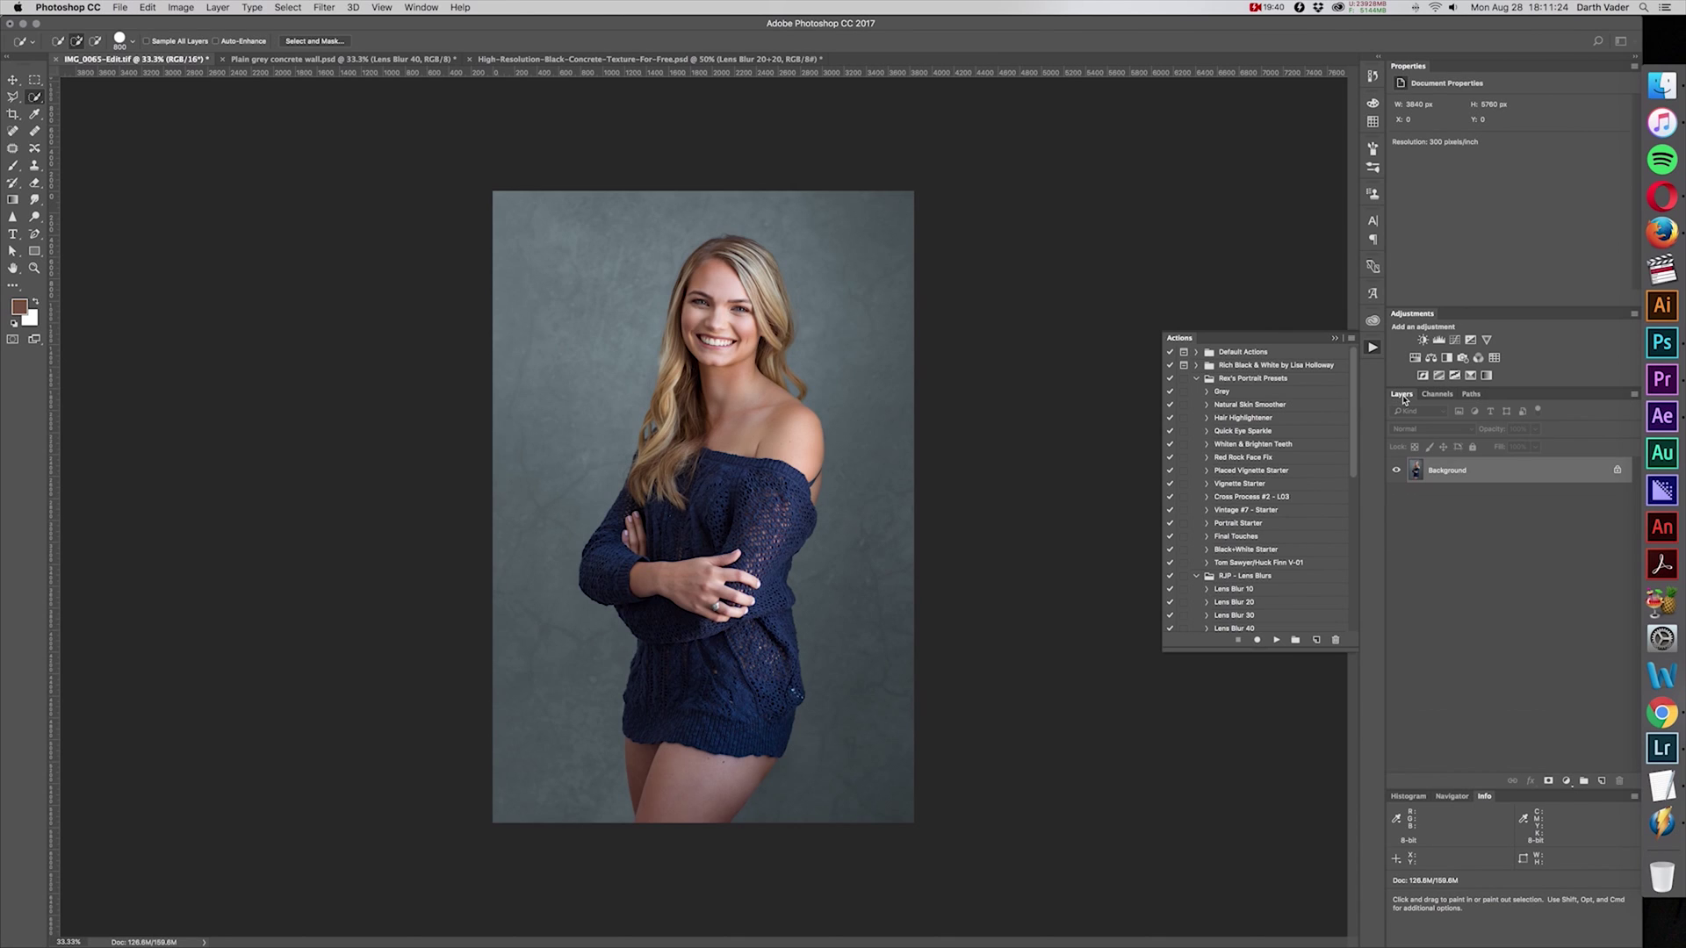